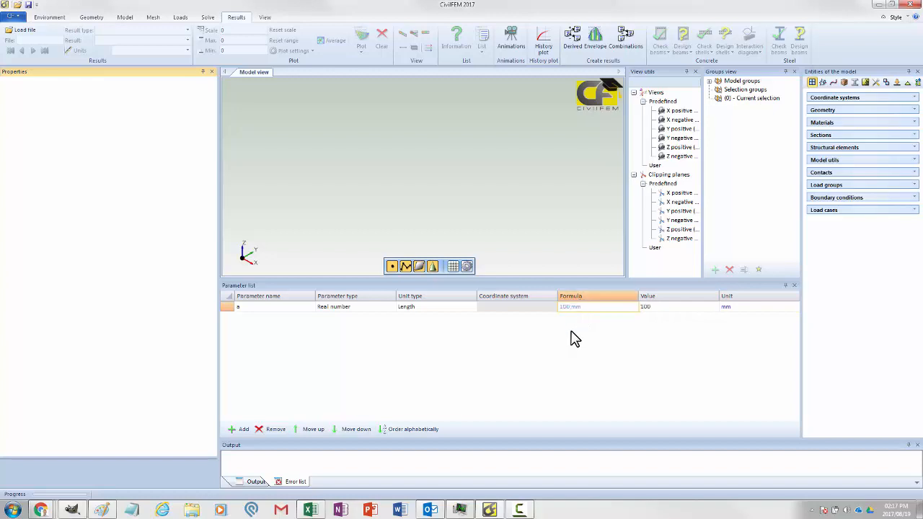
# Add a real-number length parameter named b1 with a value of 150 mm to the parameter list.
pyautogui.click(240, 429)
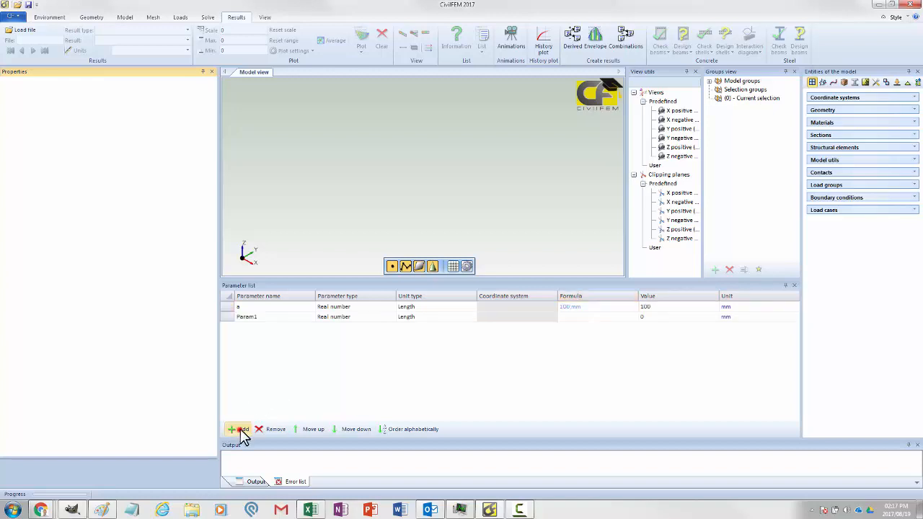
pyautogui.doubleClick(265, 317)
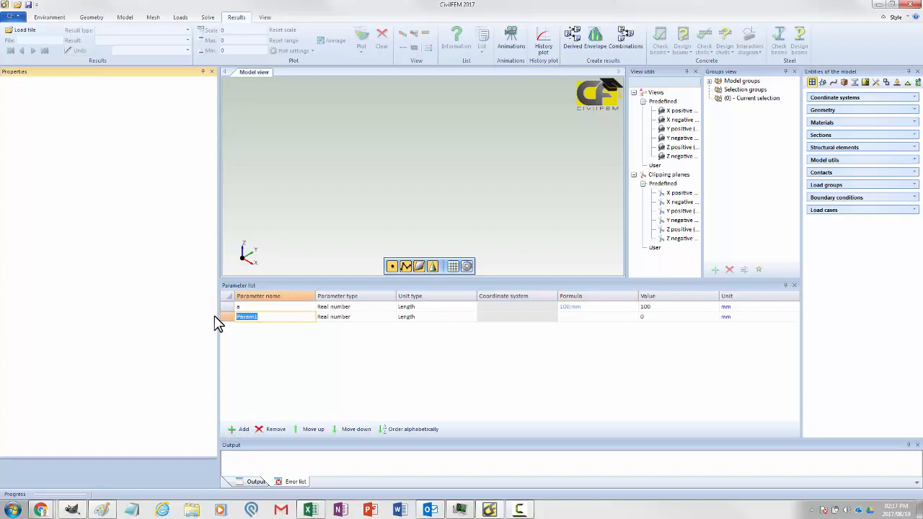
pyautogui.write('a')
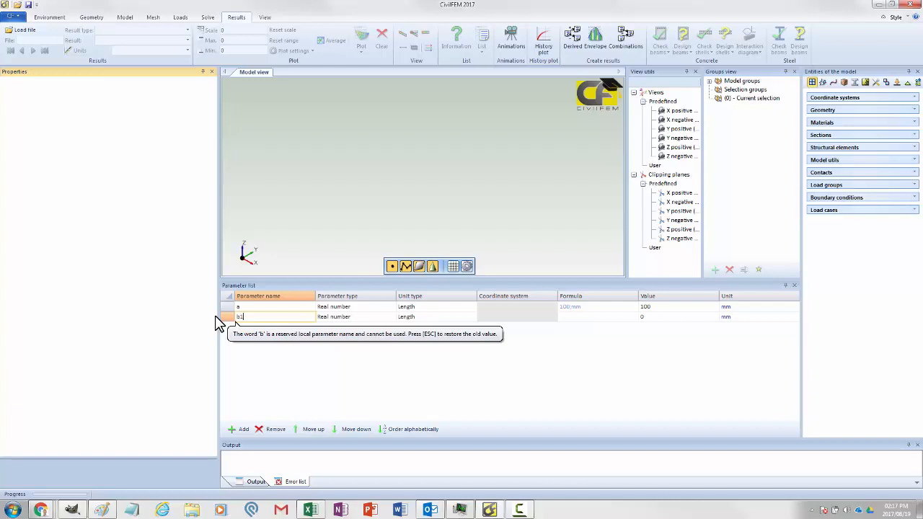
pyautogui.doubleClick(585, 317)
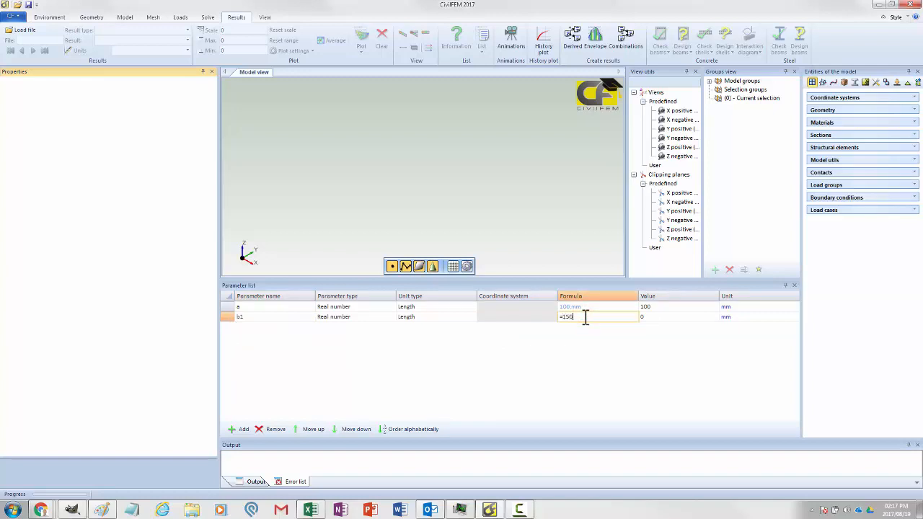
pyautogui.write('150')
pyautogui.press('Return')
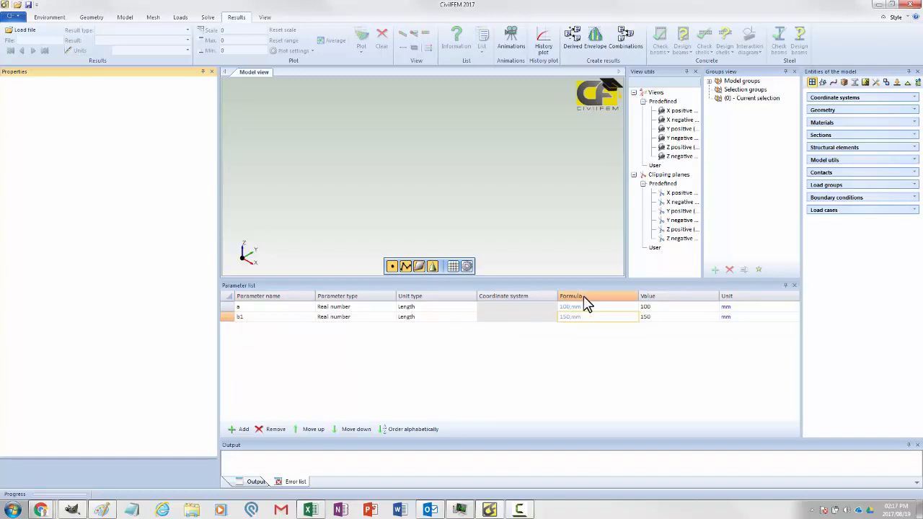
# Add a length parameter named L with a value of 180 mm to the parameter list.
pyautogui.click(243, 430)
pyautogui.doubleClick(258, 328)
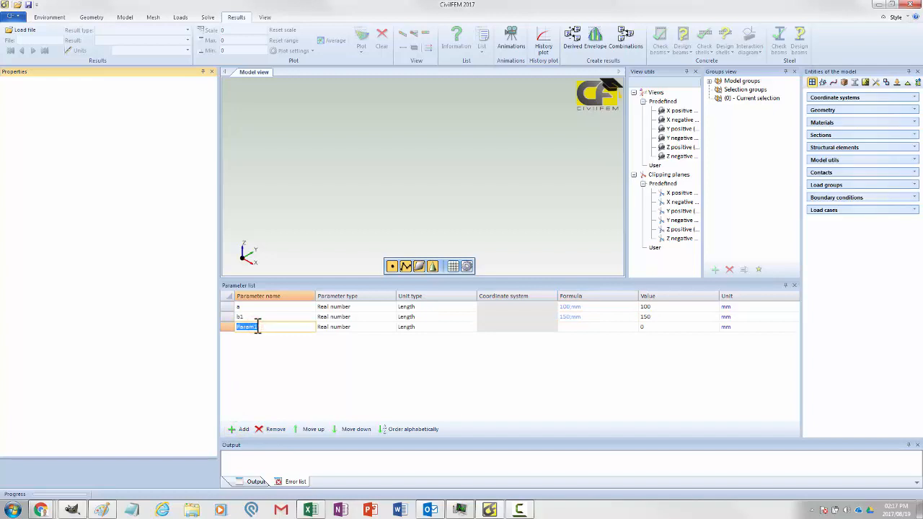
pyautogui.doubleClick(577, 328)
pyautogui.write('=180')
pyautogui.press('Return')
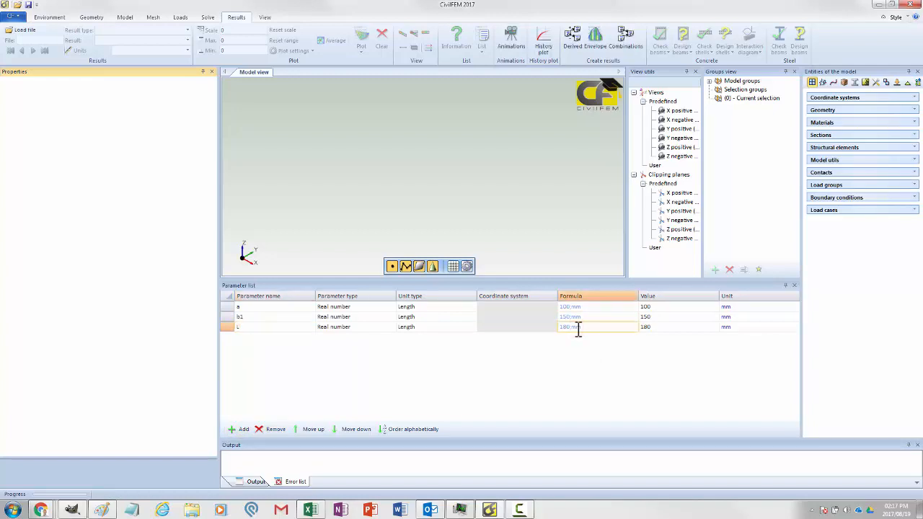
# Add a length parameter named m with a value of 20 mm to the parameter list.
pyautogui.click(242, 428)
pyautogui.doubleClick(257, 337)
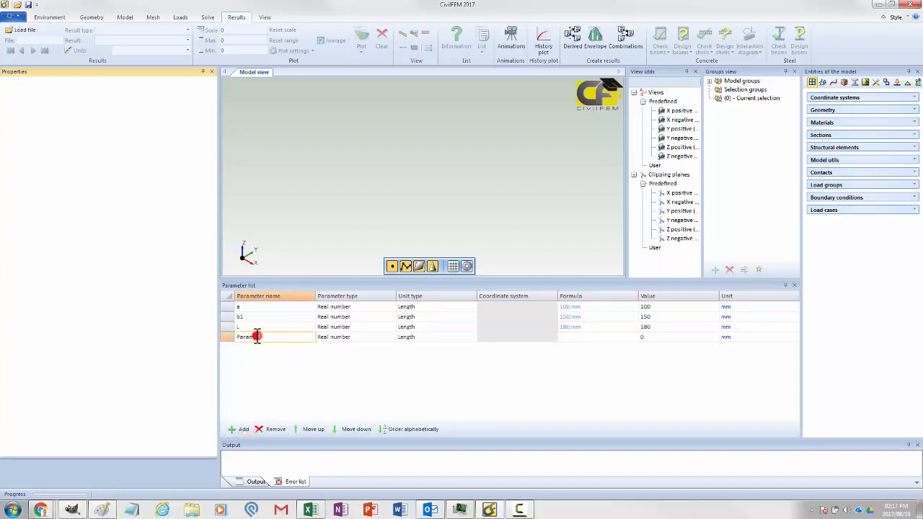
pyautogui.write('m')
pyautogui.doubleClick(585, 335)
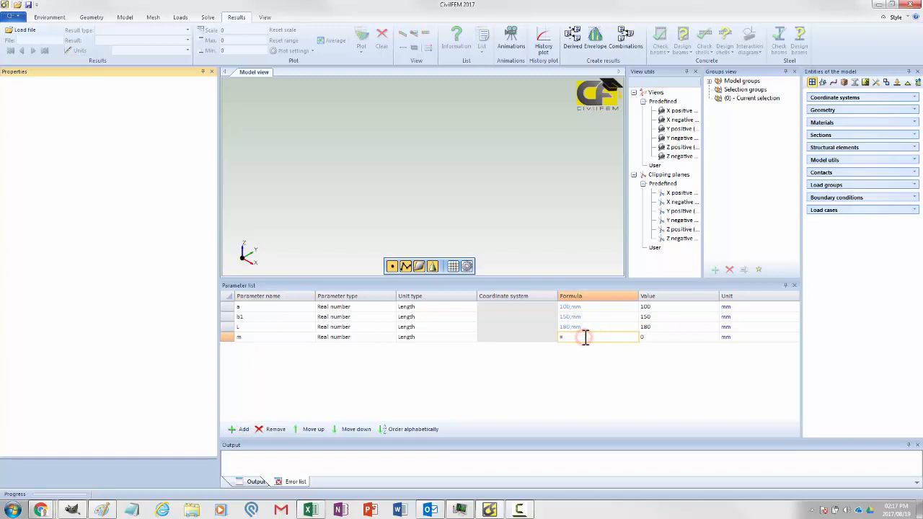
pyautogui.write('20;mm')
# Add a length parameter named w with a value of 30 mm to the parameter list.
pyautogui.click(239, 429)
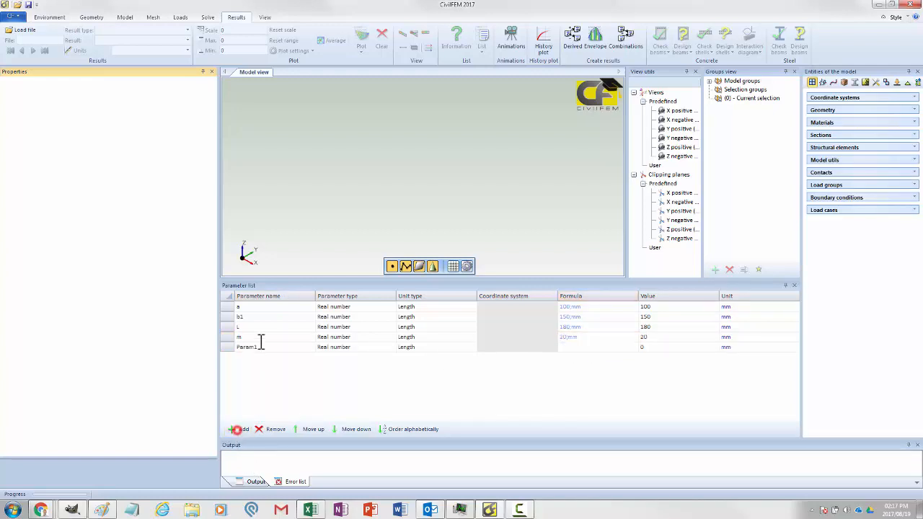
pyautogui.doubleClick(253, 347)
pyautogui.write('w')
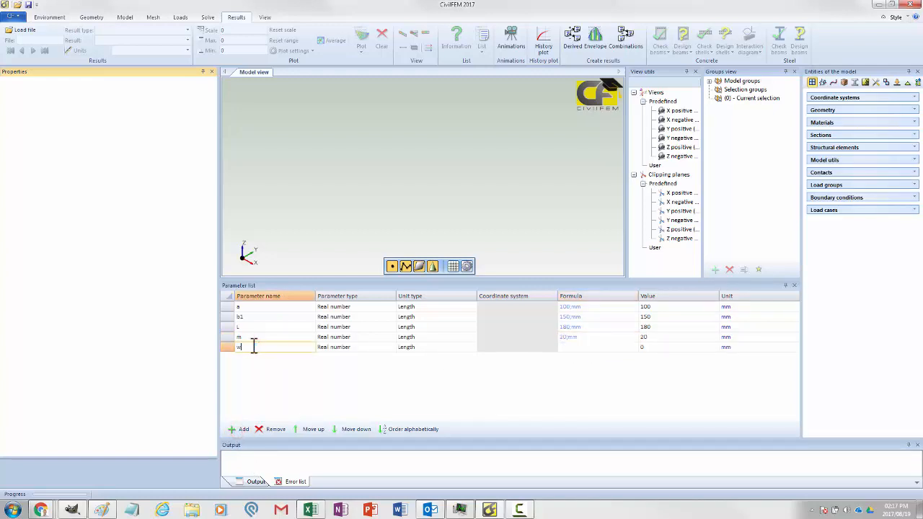
pyautogui.doubleClick(578, 348)
pyautogui.write('3')
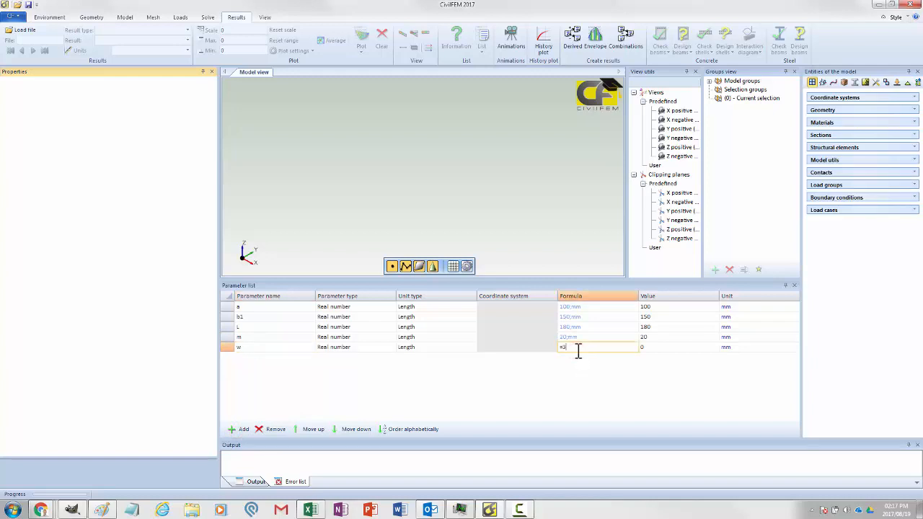
pyautogui.write('0')
pyautogui.press('Return')
# Add a length parameter named t with a value of 5 mm to the parameter list.
pyautogui.click(241, 430)
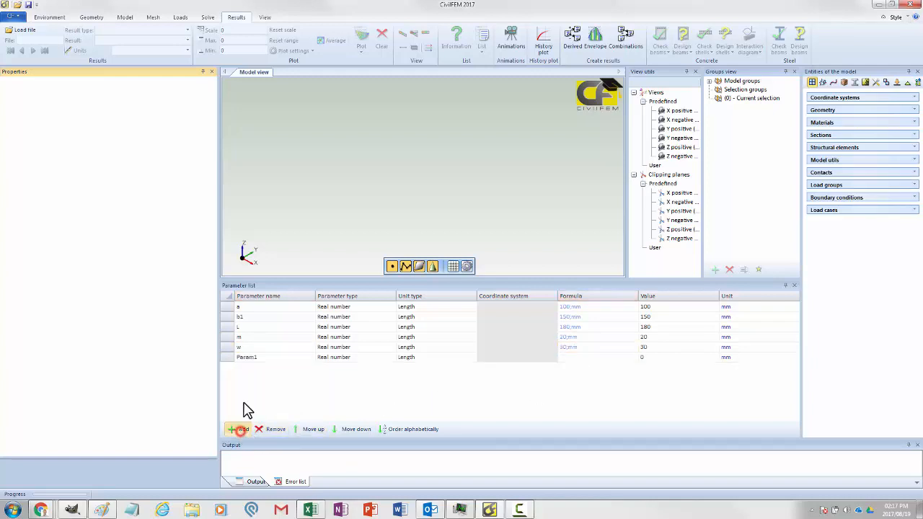
pyautogui.click(247, 357)
pyautogui.click(247, 357)
pyautogui.write('t')
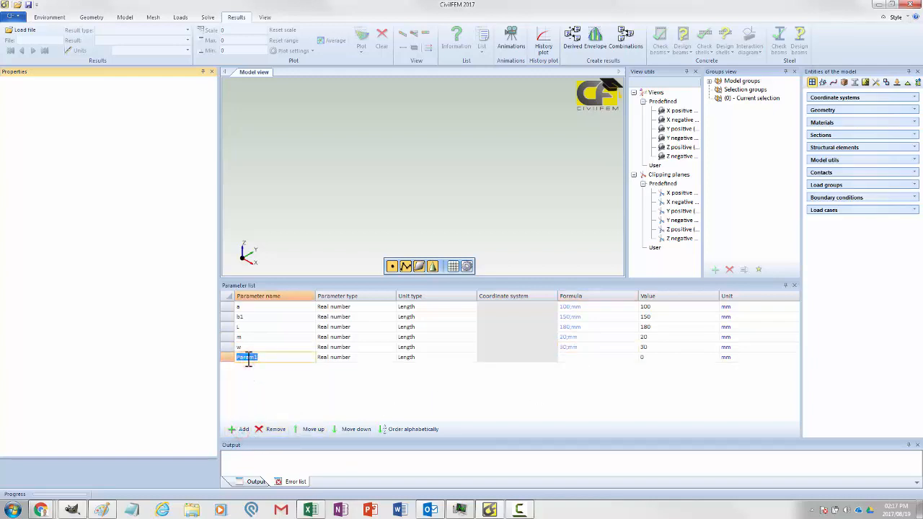
pyautogui.click(576, 357)
pyautogui.write('=')
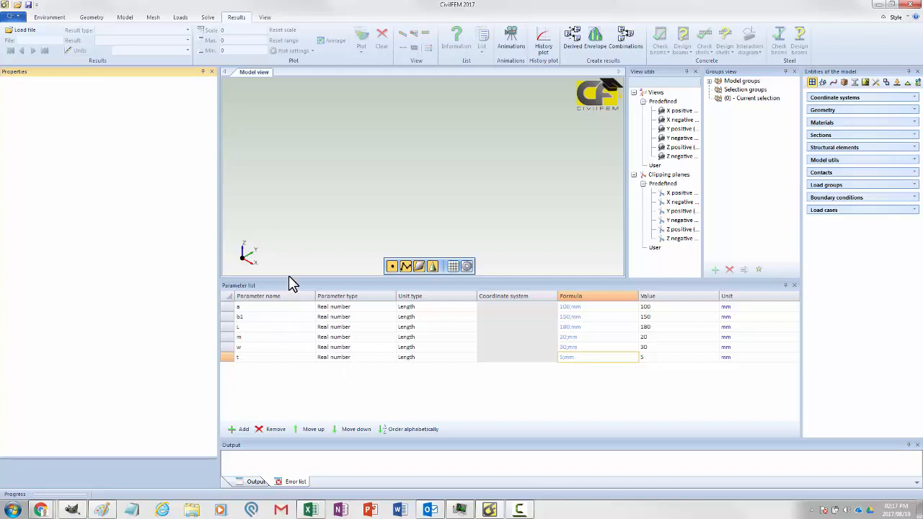
# Create a line from the origin (0, 0, 0) to (a, 0, 0), using parameter a for the end point's X coordinate.
pyautogui.moveTo(289, 278); pyautogui.dragTo(291, 333)
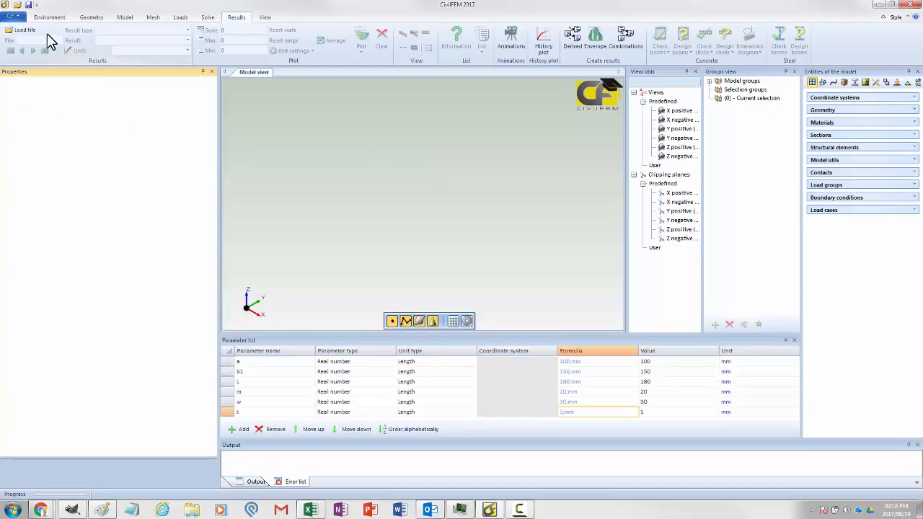
pyautogui.click(87, 17)
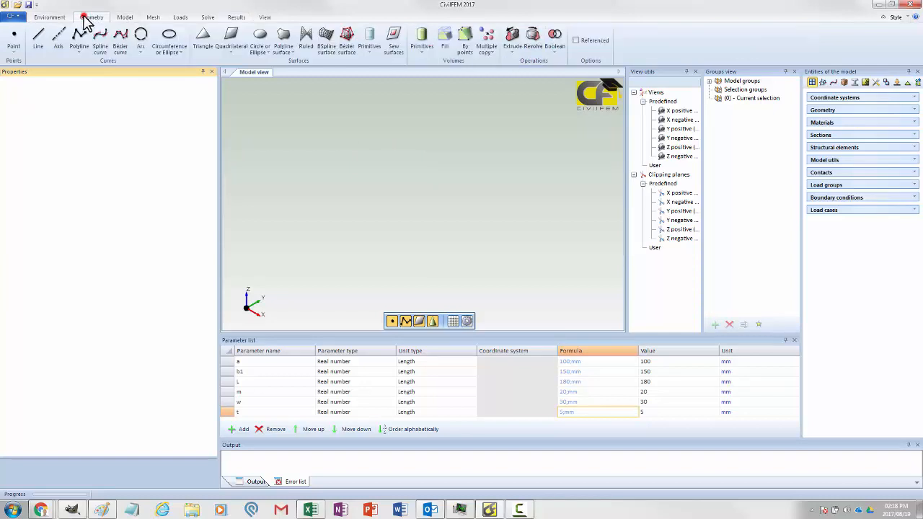
pyautogui.click(39, 43)
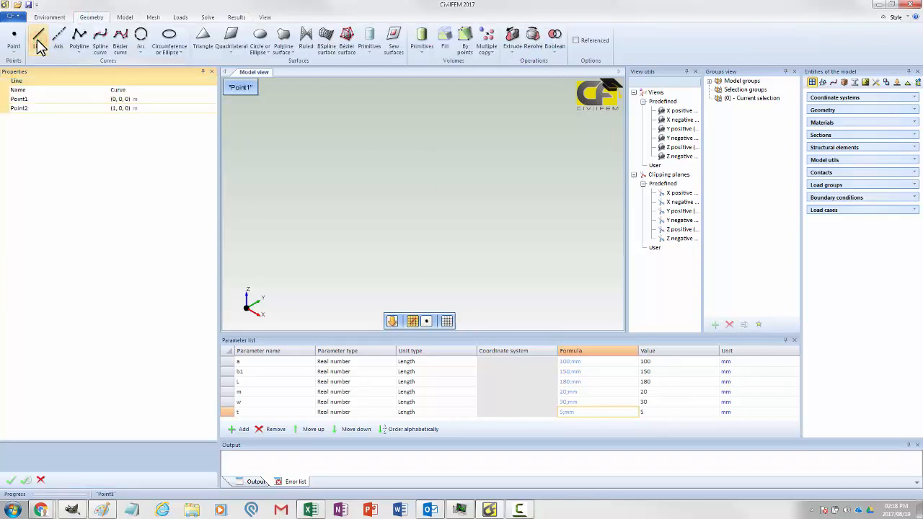
pyautogui.click(145, 109)
pyautogui.doubleClick(113, 108)
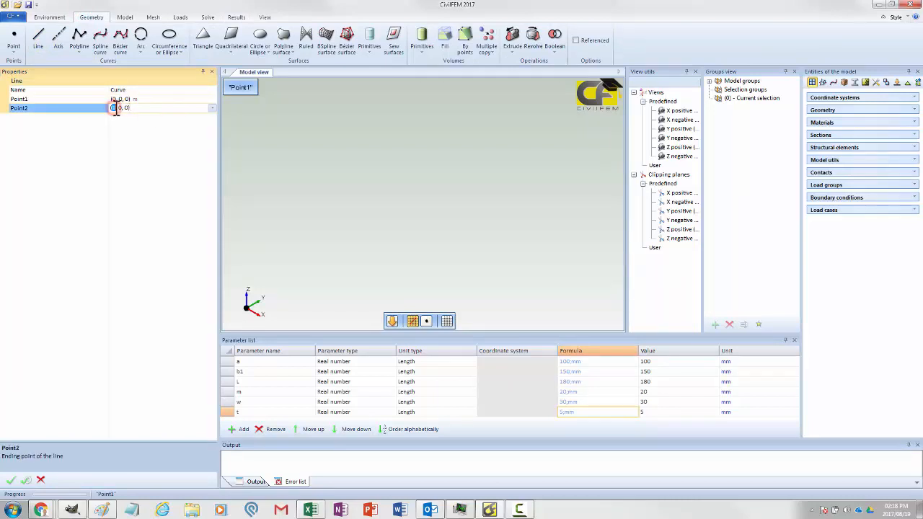
pyautogui.write('a')
pyautogui.press('Return')
pyautogui.click(26, 479)
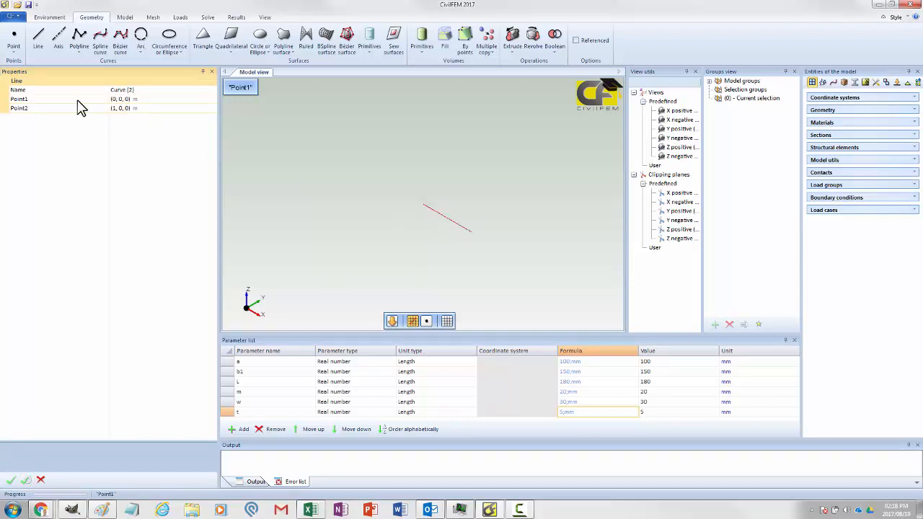
# Create a second line from (a, 0, 0) to (b1, 0, 0) using the defined parameters.
pyautogui.click(144, 99)
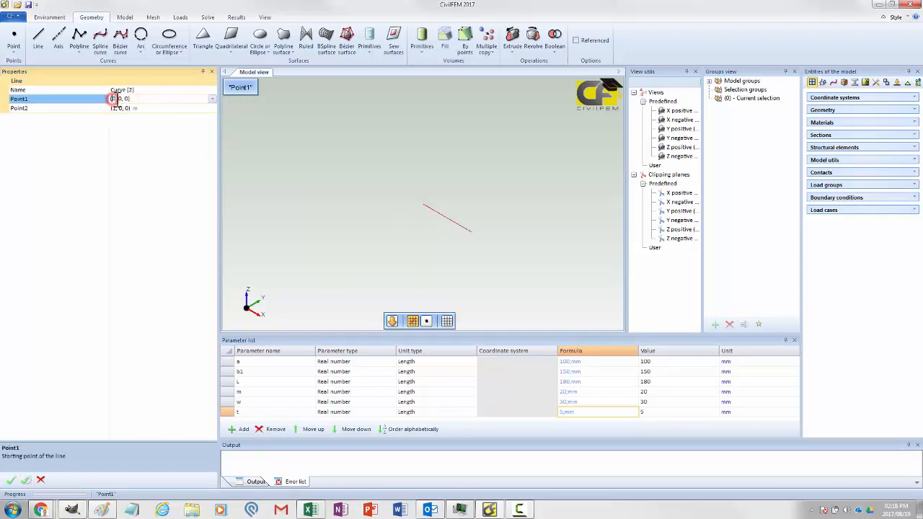
pyautogui.click(114, 108)
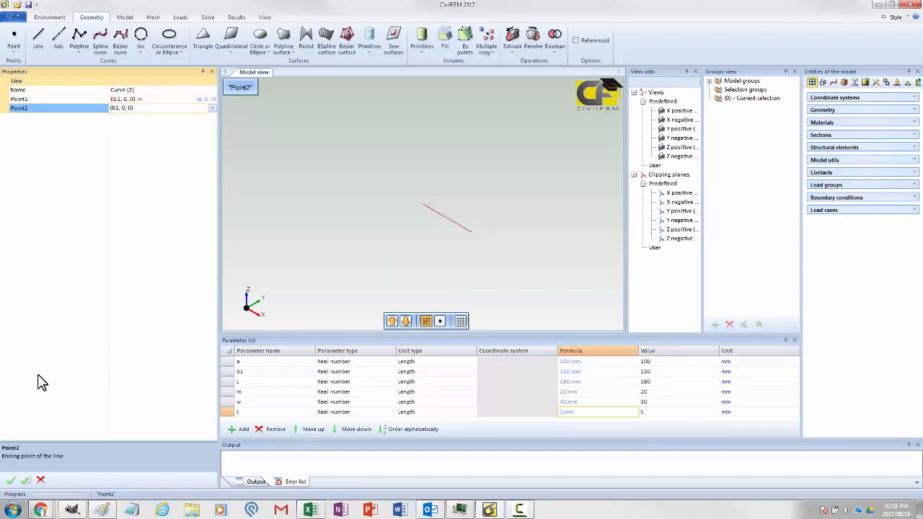
pyautogui.click(26, 479)
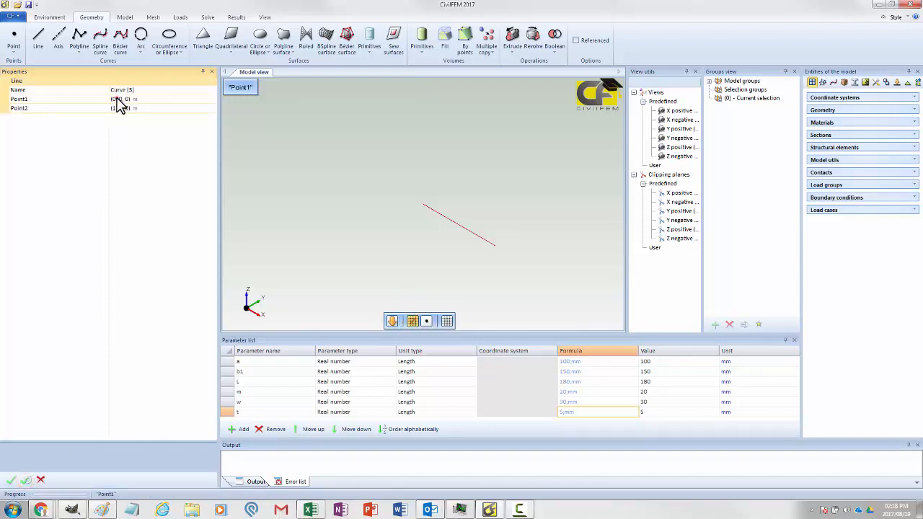
# Create a third line from (b1, 0, 0) to (L-m, 0, 0).
pyautogui.click(115, 99)
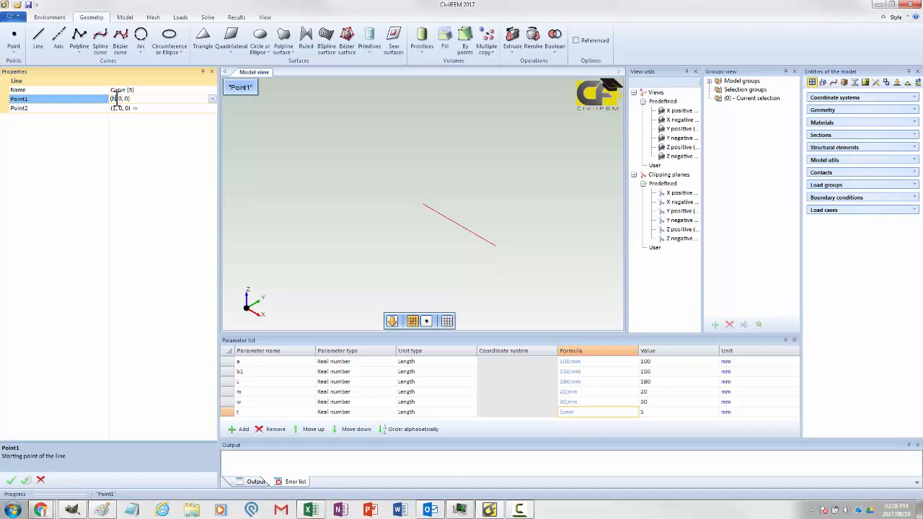
pyautogui.click(117, 108)
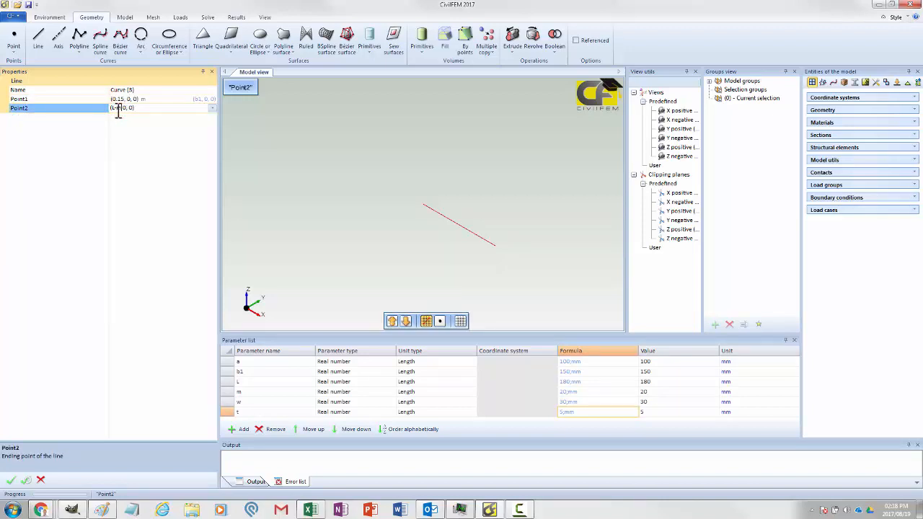
pyautogui.press('Return')
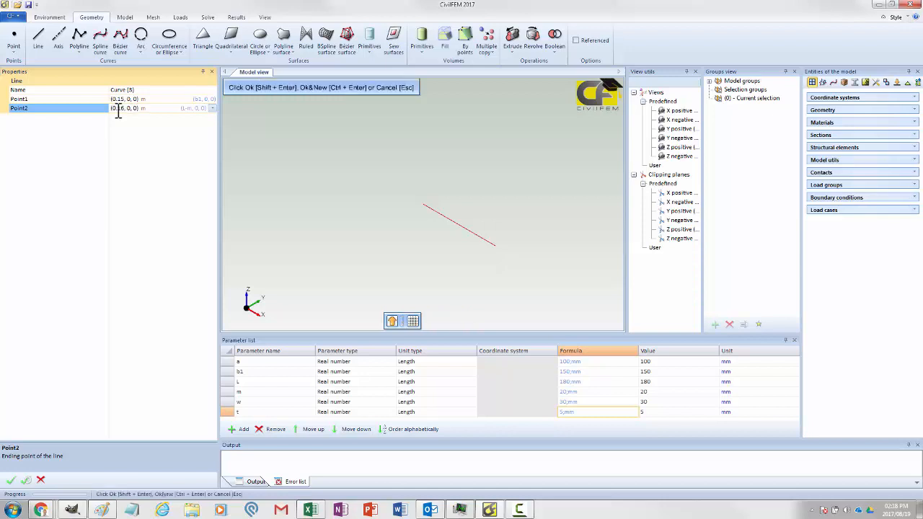
pyautogui.click(25, 480)
# Create a fourth line from (L-m, 0, 0) to (L, 0, 0) and finish the line command.
pyautogui.click(116, 98)
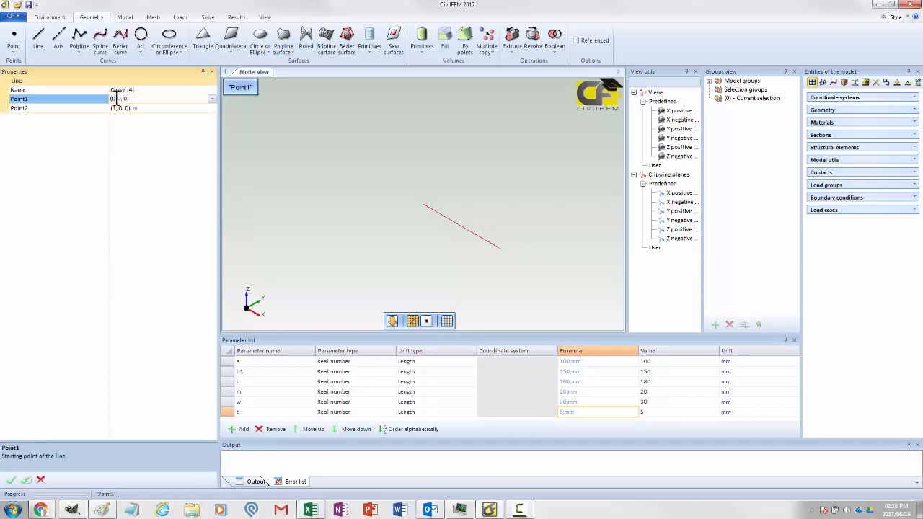
pyautogui.click(115, 108)
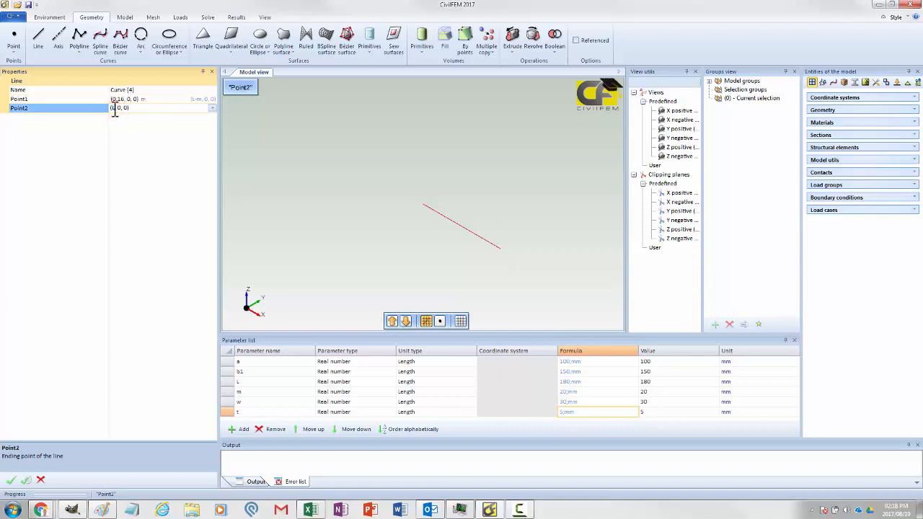
pyautogui.click(10, 479)
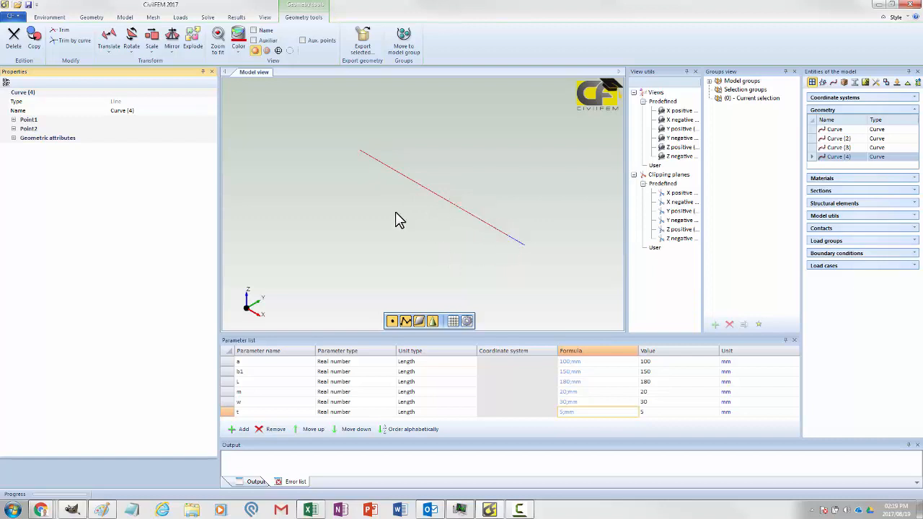
# Create a structural steel material of grade Fe360 according to Eurocode 3.
pyautogui.click(98, 16)
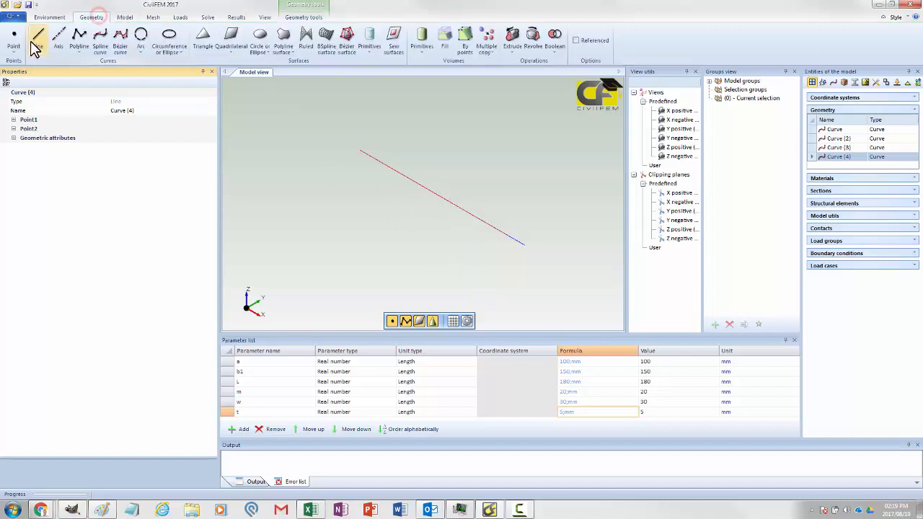
pyautogui.click(124, 19)
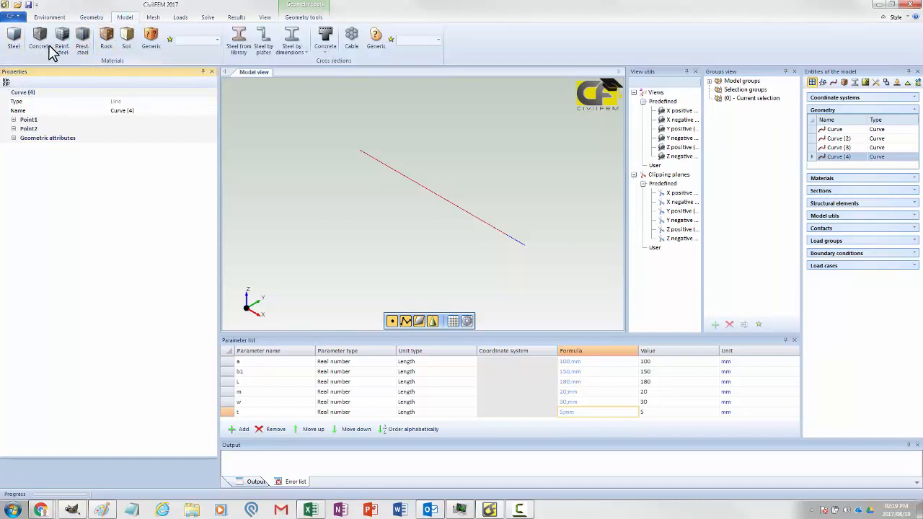
pyautogui.click(15, 42)
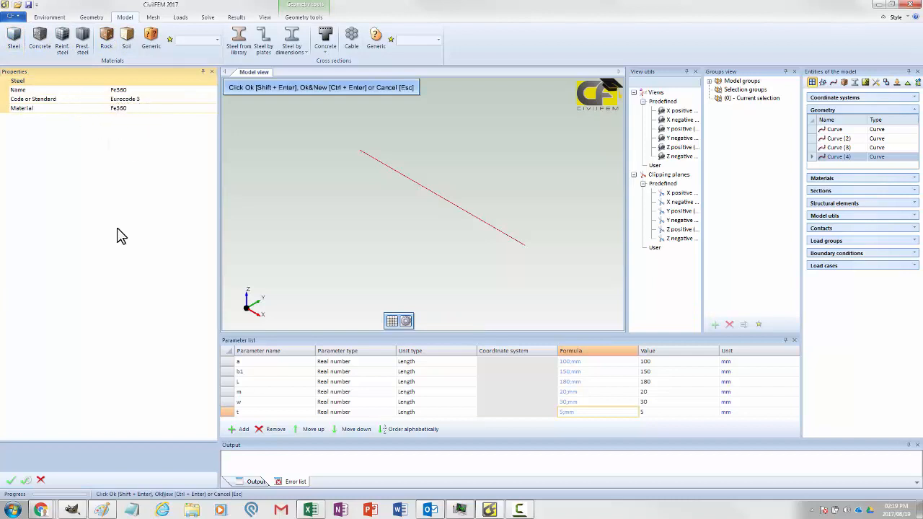
pyautogui.click(11, 479)
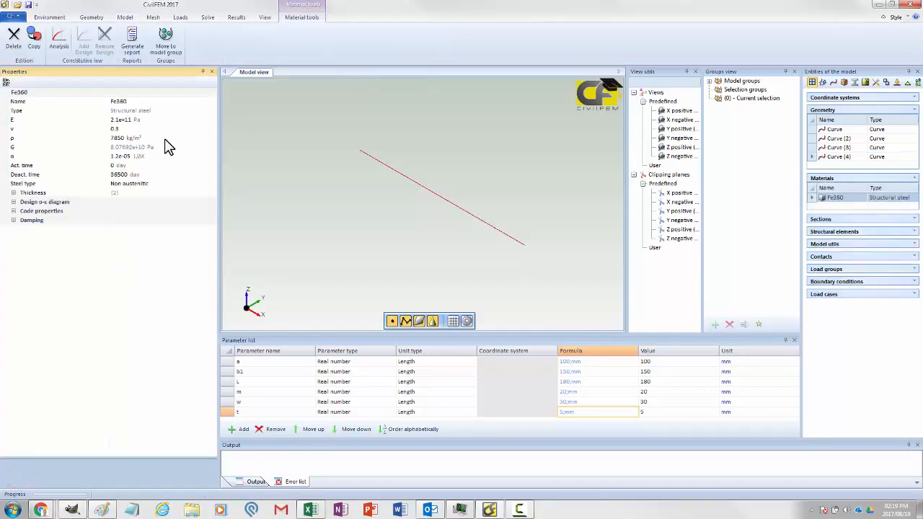
# Set the elastic modulus E of the Fe360 steel to 1.95e+11 Pa.
pyautogui.click(153, 119)
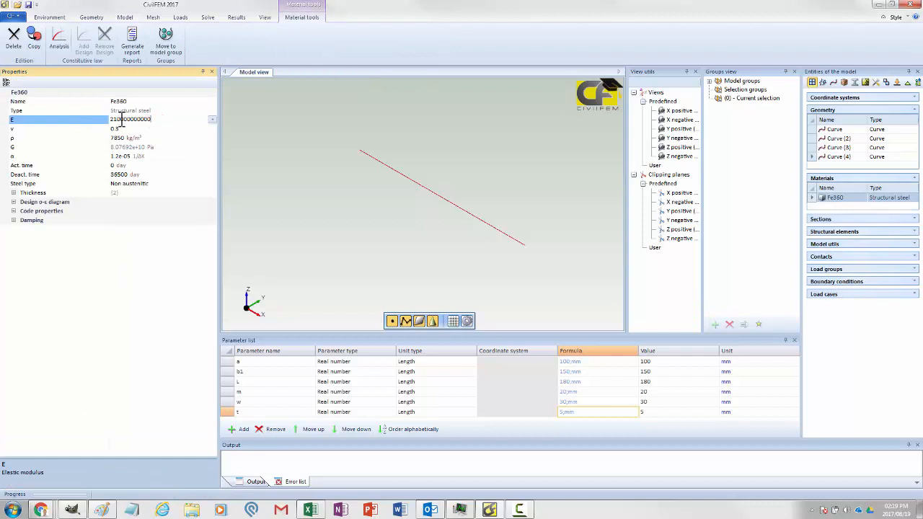
pyautogui.moveTo(119, 120); pyautogui.dragTo(111, 120)
pyautogui.press('Return')
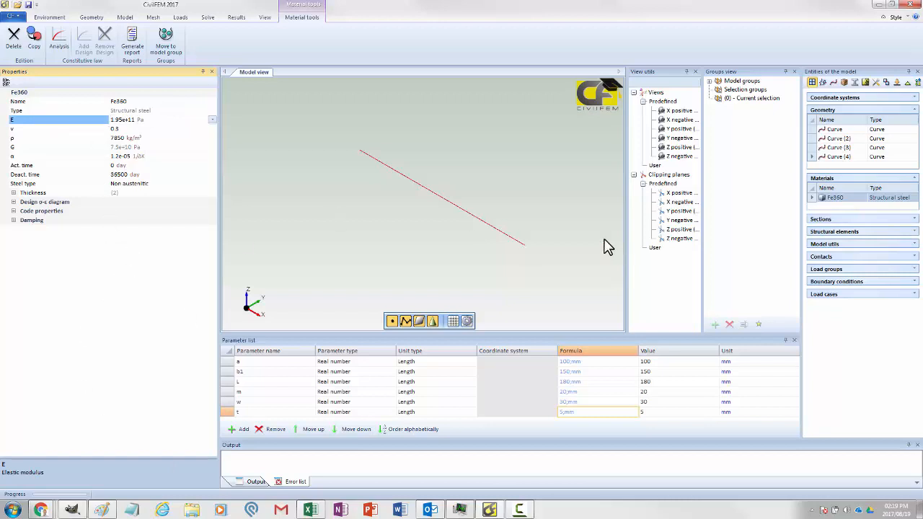
pyautogui.click(125, 17)
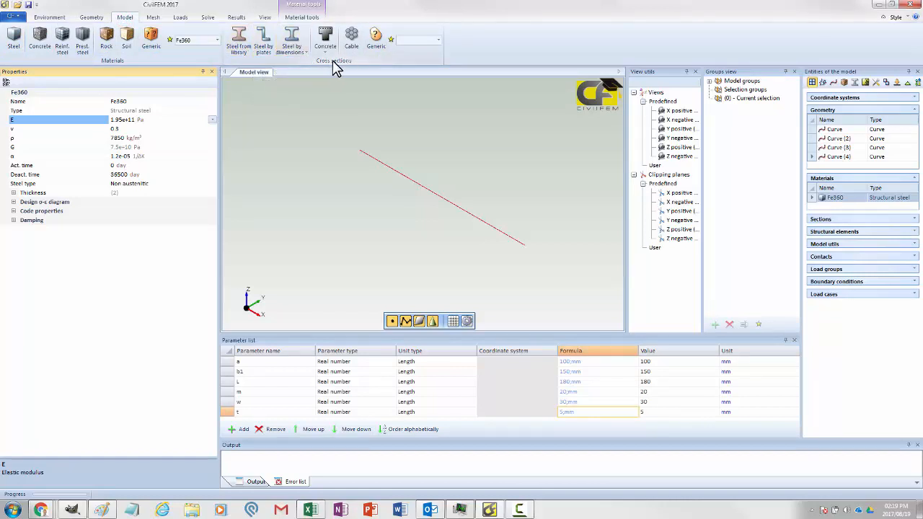
pyautogui.click(244, 48)
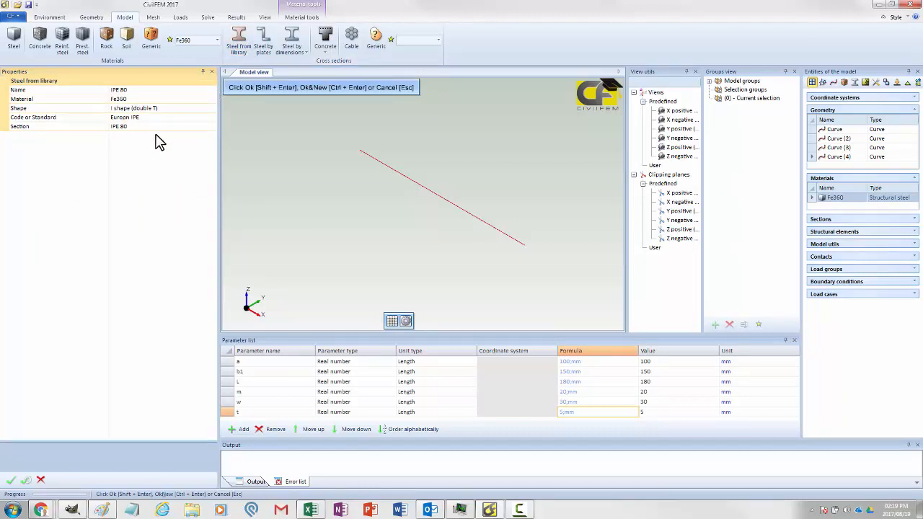
pyautogui.click(264, 48)
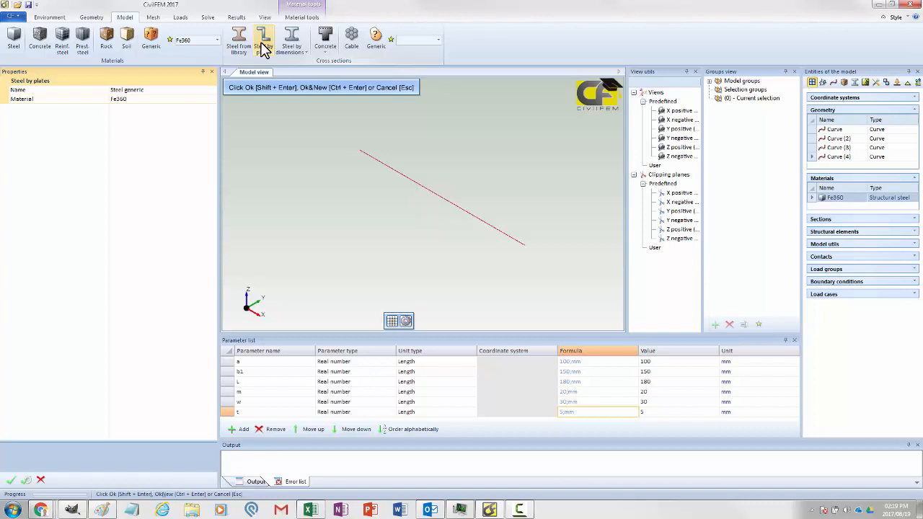
pyautogui.click(291, 43)
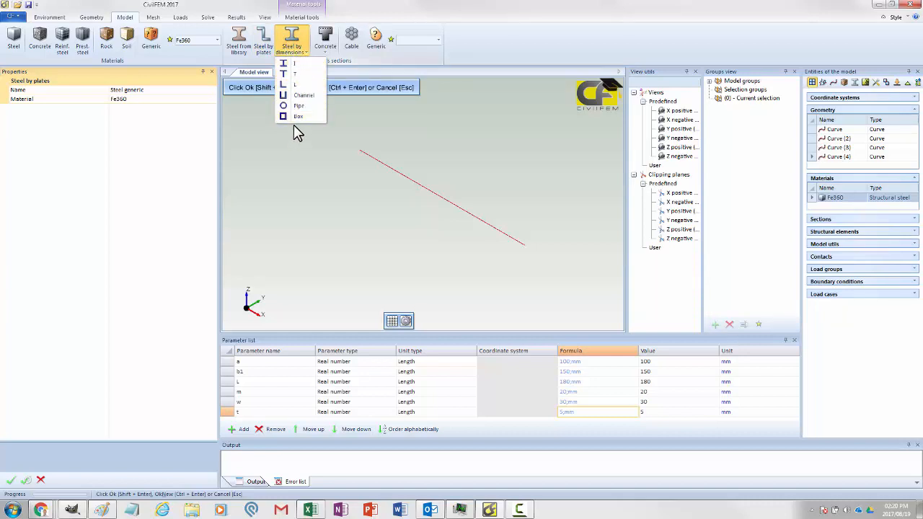
# Start a generic cross section with material Fe360 and set its area to w*t.
pyautogui.click(375, 34)
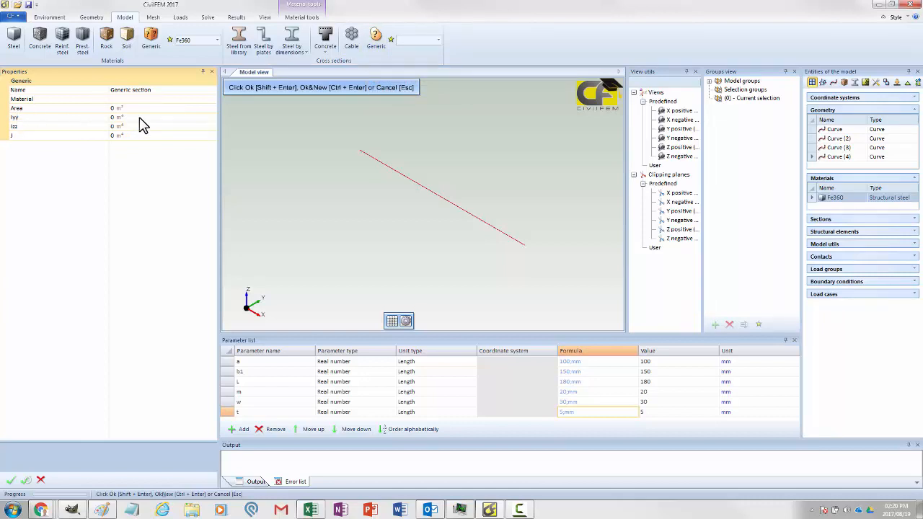
pyautogui.click(148, 98)
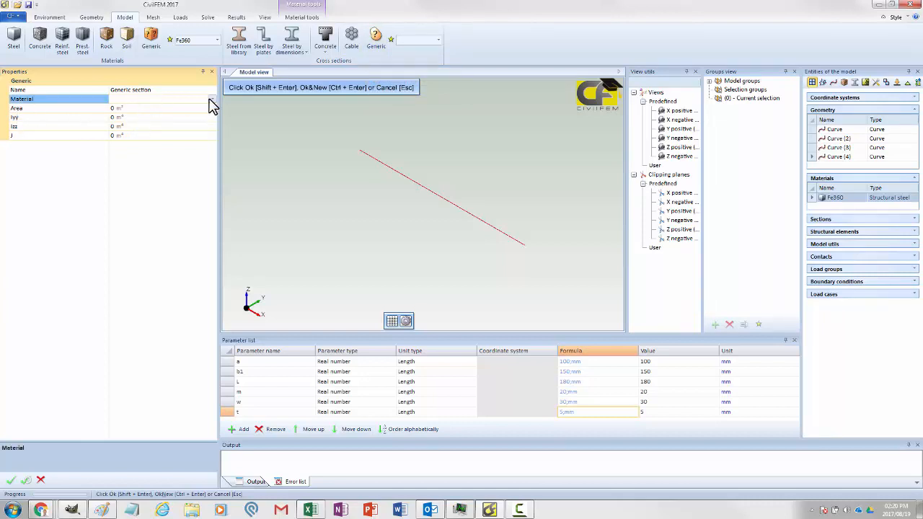
pyautogui.click(212, 99)
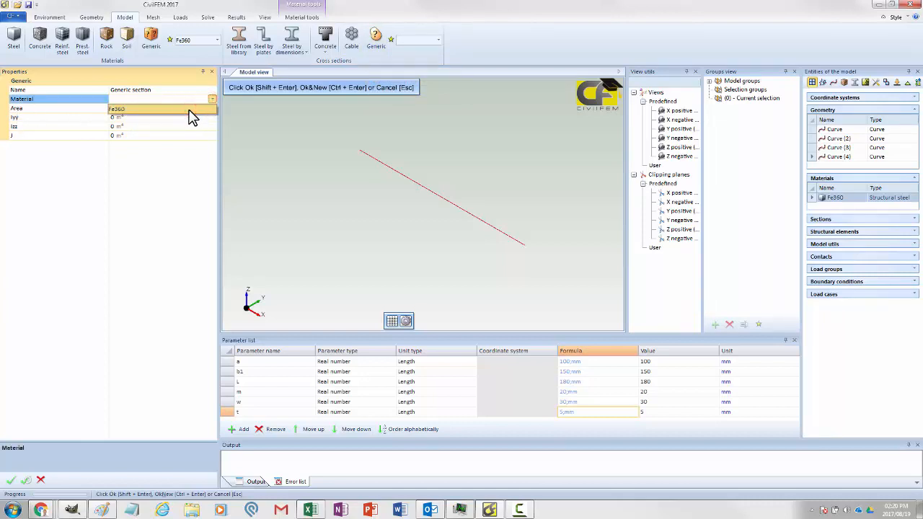
pyautogui.click(190, 113)
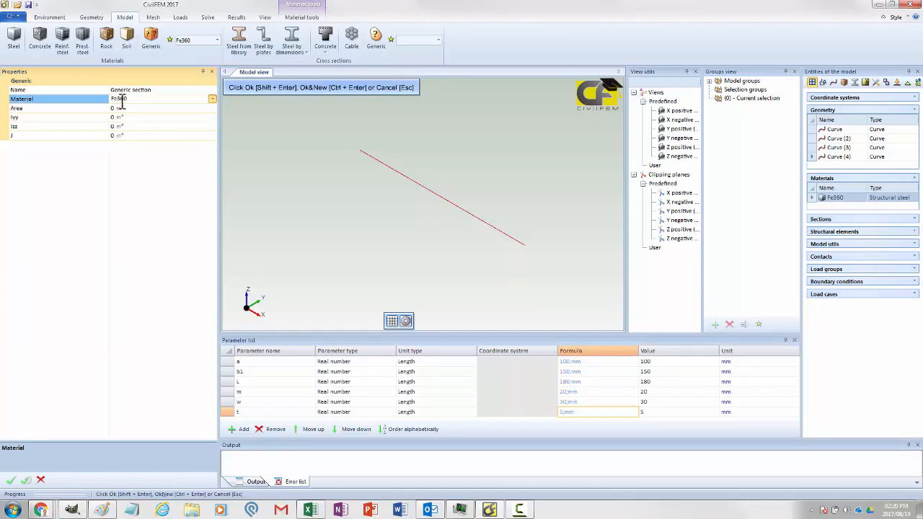
pyautogui.click(131, 108)
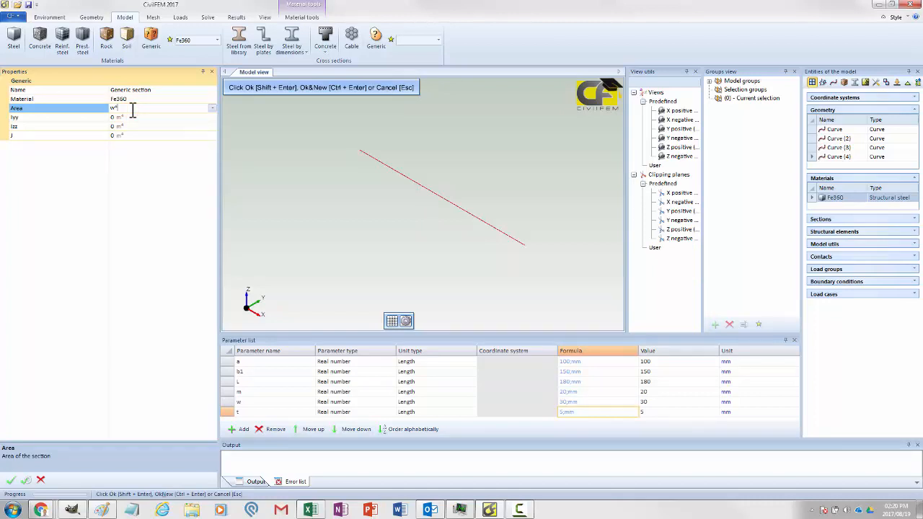
pyautogui.press('Return')
# Set the section's Iyy to 1/12*w*t^3 and Izz to 1/12*t*w^3, and create the generic section.
pyautogui.click(130, 119)
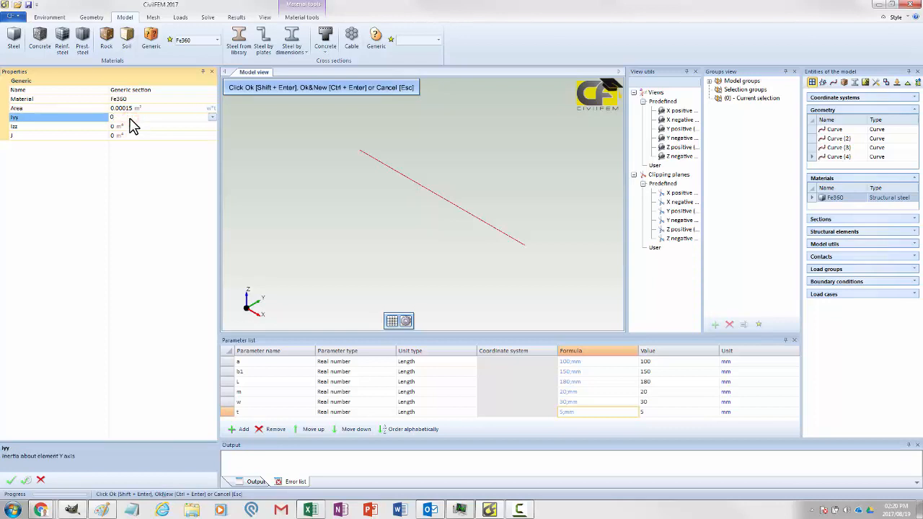
pyautogui.click(129, 127)
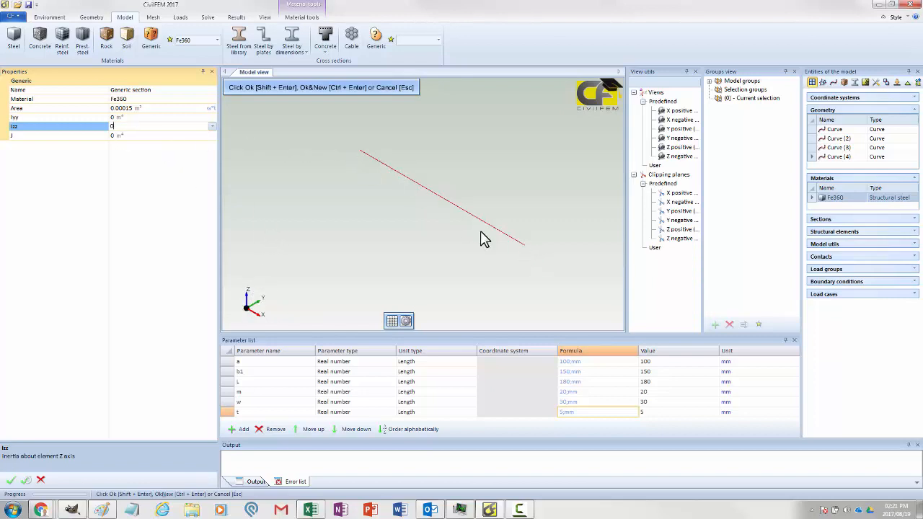
pyautogui.click(130, 117)
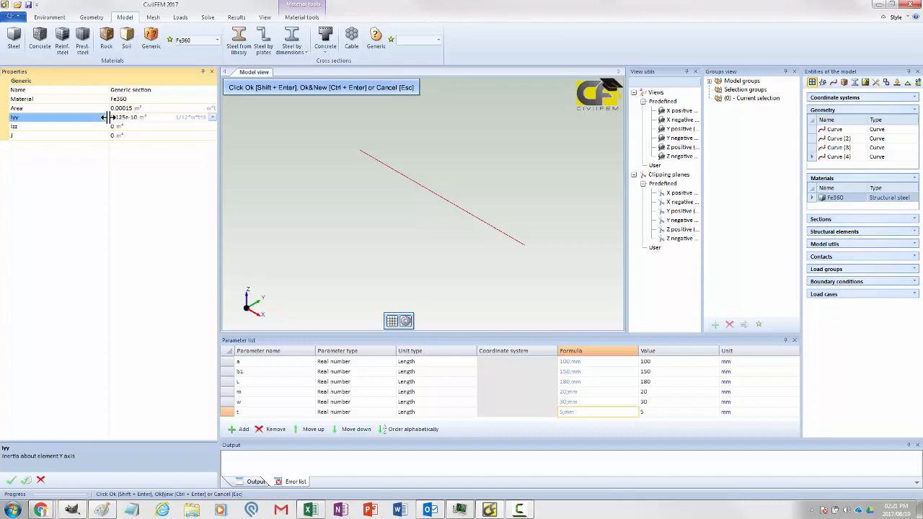
pyautogui.click(126, 126)
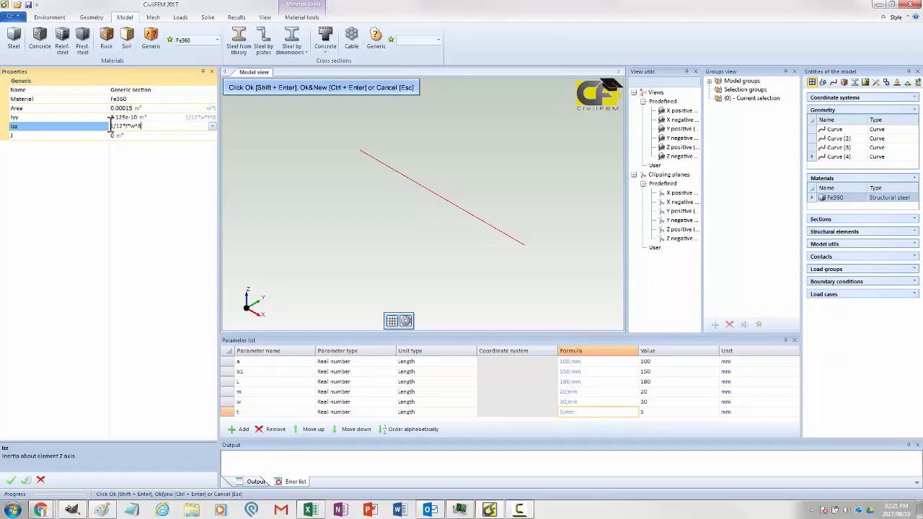
pyautogui.press('Return')
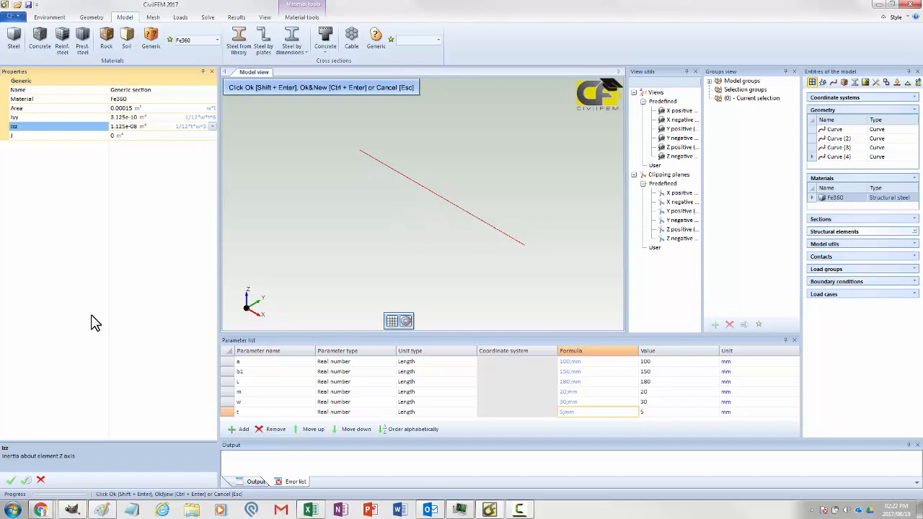
pyautogui.click(10, 480)
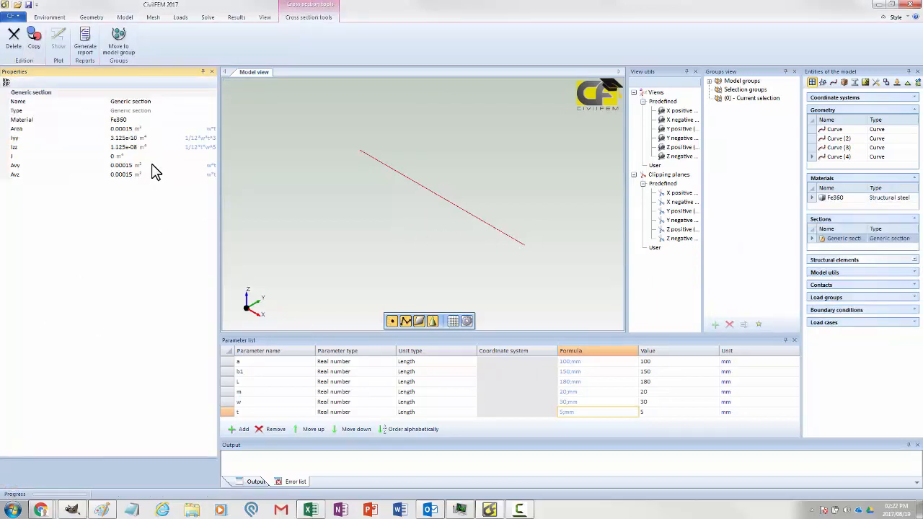
# Create beam structural elements with the generic section on all four curves.
pyautogui.click(151, 19)
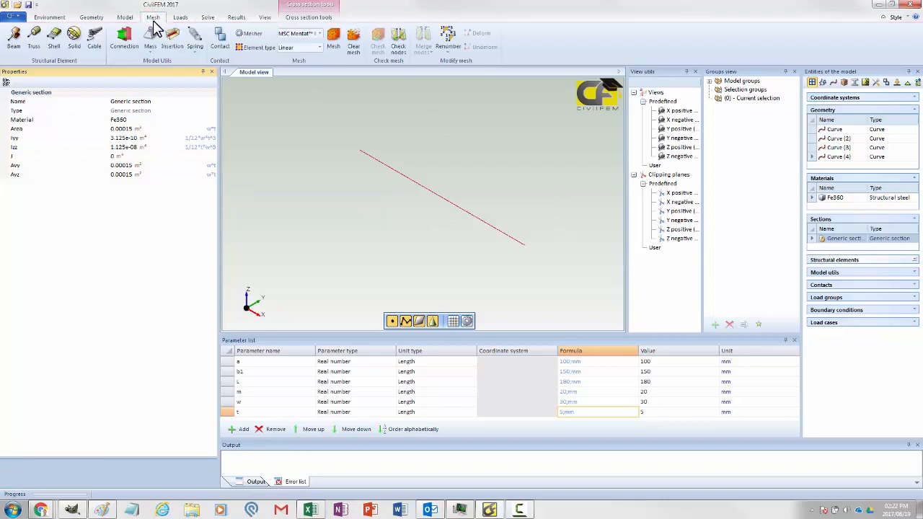
pyautogui.click(14, 38)
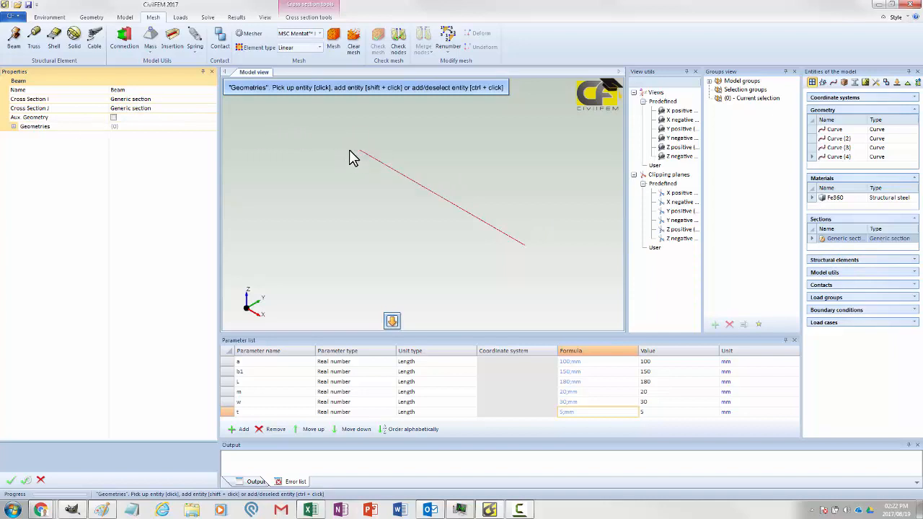
pyautogui.moveTo(351, 142); pyautogui.dragTo(598, 310)
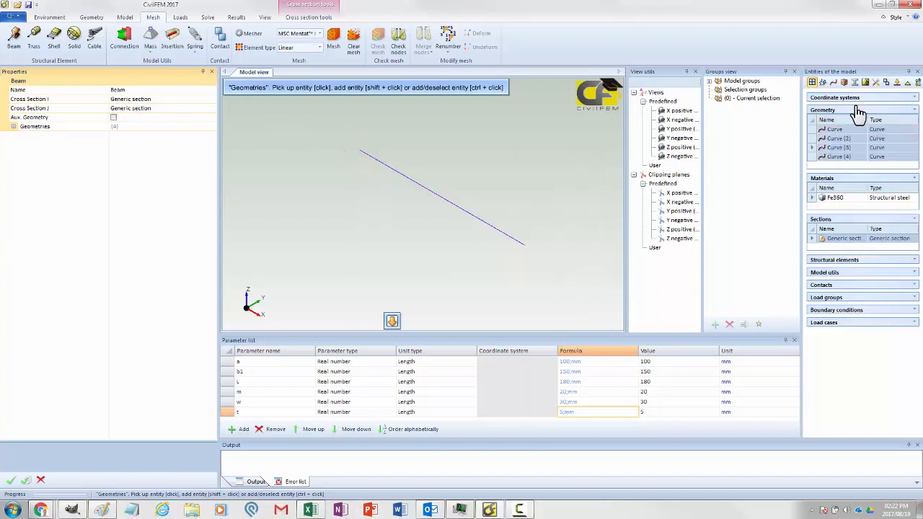
pyautogui.click(10, 480)
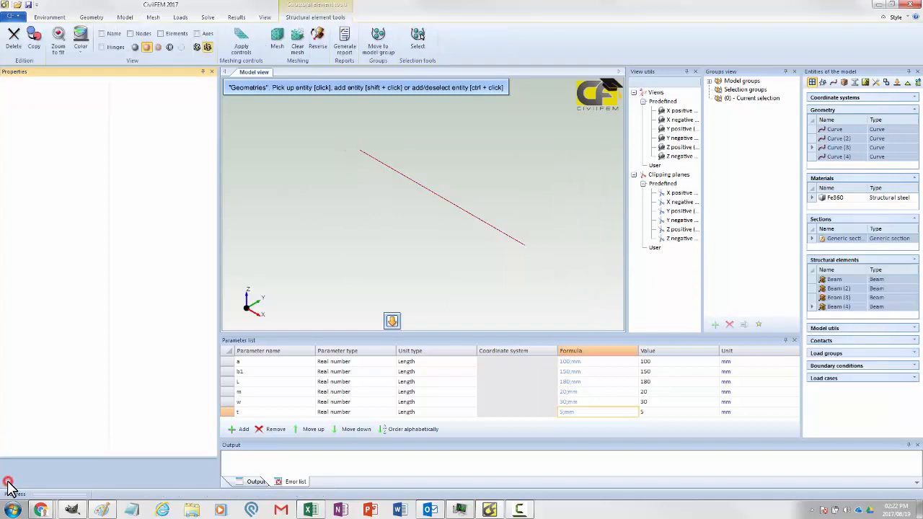
# Review the properties of each of the four beam elements.
pyautogui.click(836, 280)
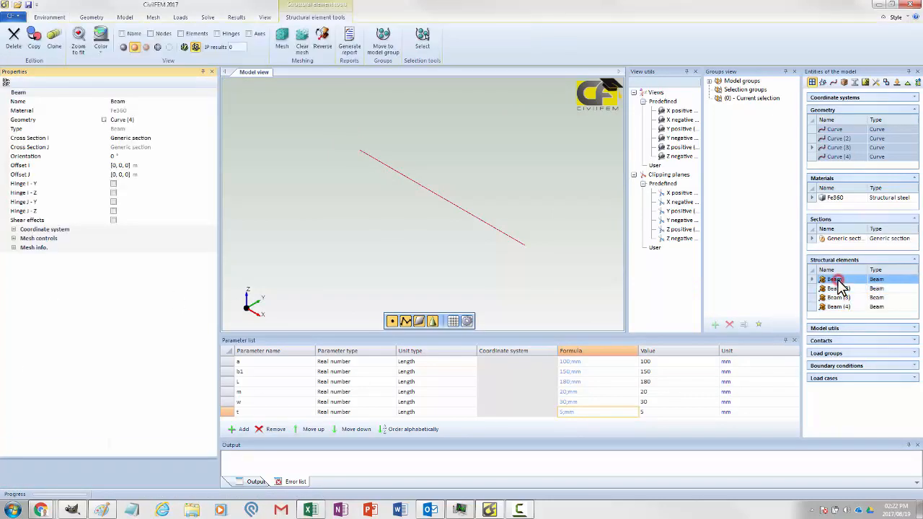
pyautogui.click(838, 288)
pyautogui.click(839, 297)
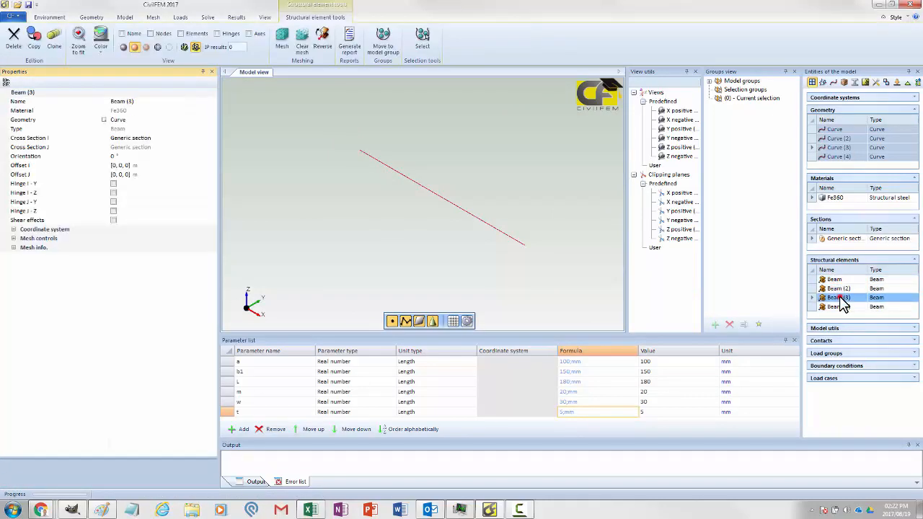
pyautogui.click(840, 307)
# Examine the first beam's local coordinate system, comparing its X, Y and Z directions with the global axes.
pyautogui.click(834, 280)
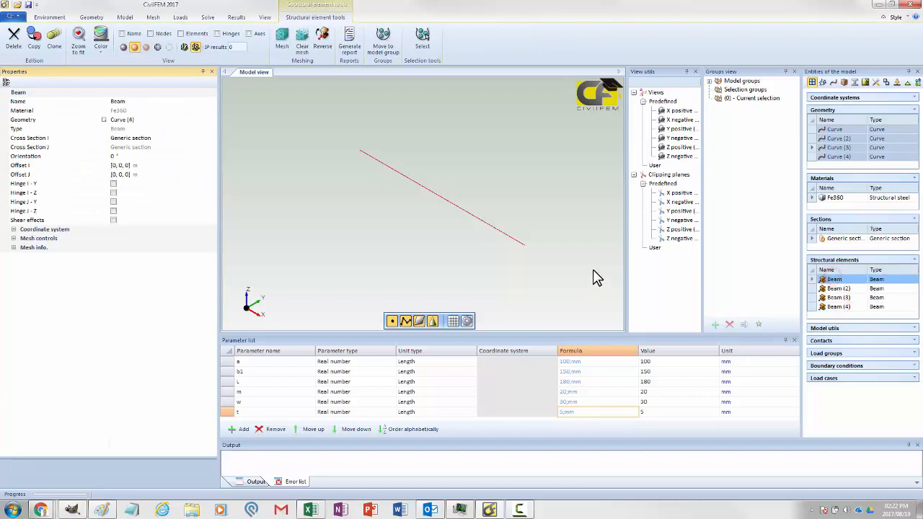
pyautogui.click(13, 229)
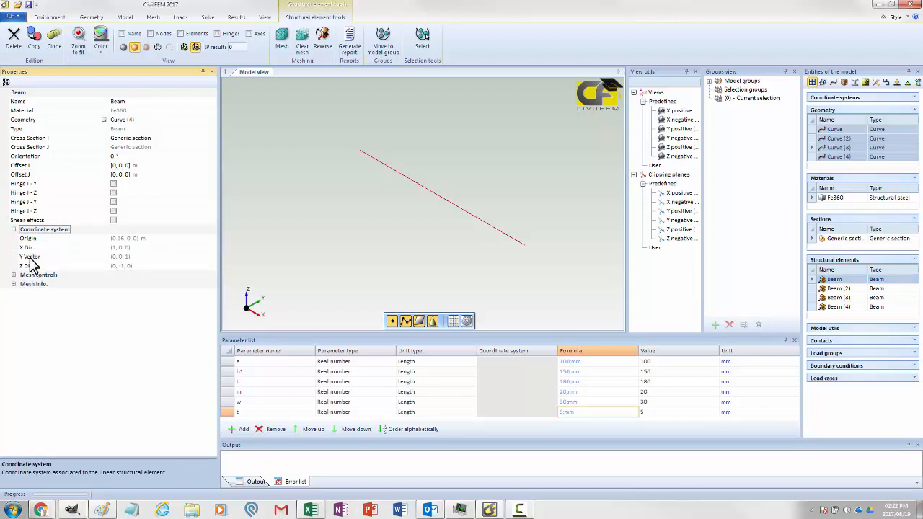
pyautogui.click(28, 248)
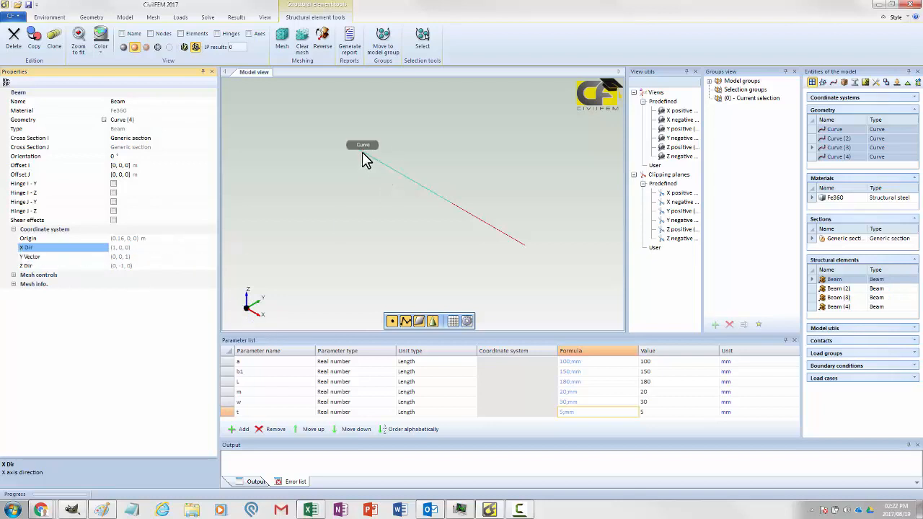
pyautogui.click(36, 256)
pyautogui.click(40, 266)
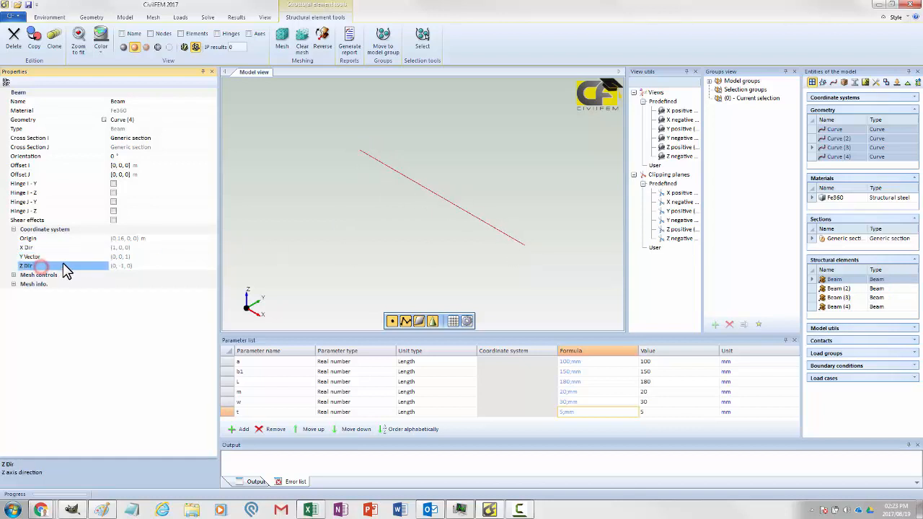
pyautogui.click(55, 256)
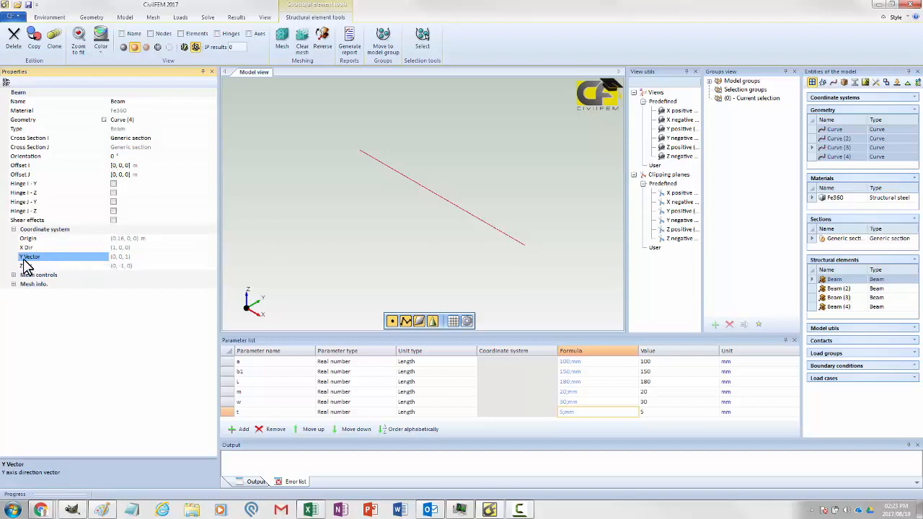
pyautogui.doubleClick(126, 256)
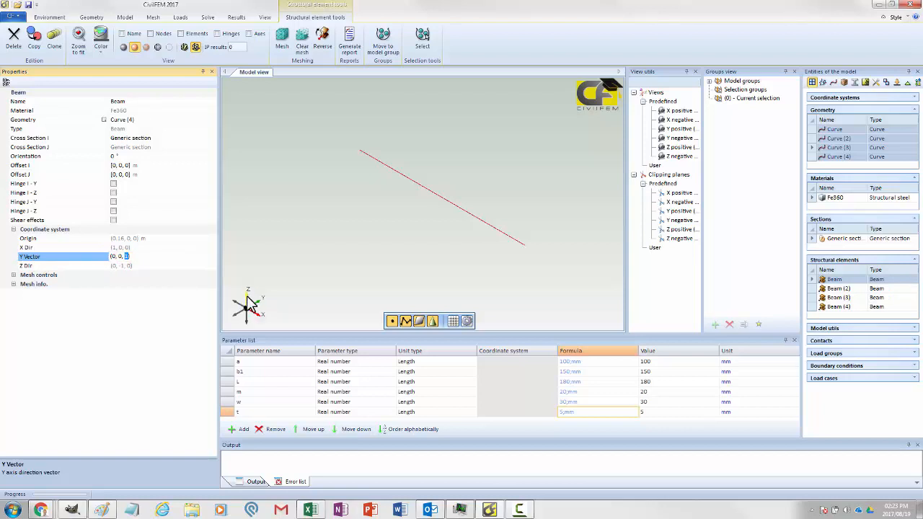
pyautogui.click(48, 266)
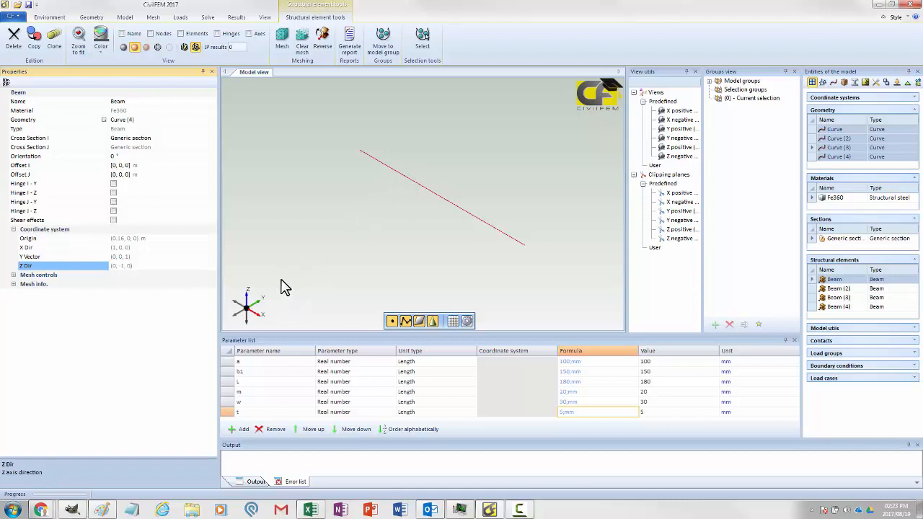
pyautogui.click(122, 265)
# Change the generic section's Iyy formula to 1/12*t*w^3.
pyautogui.click(836, 239)
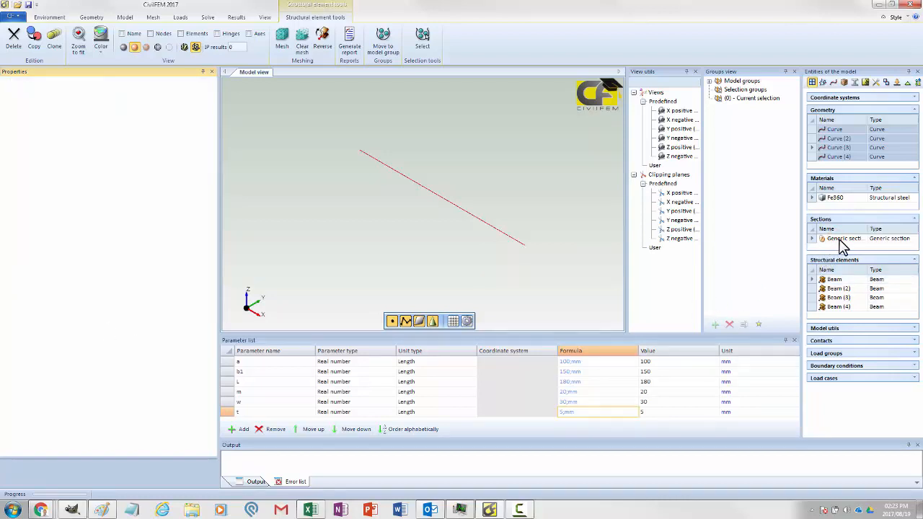
pyautogui.click(842, 240)
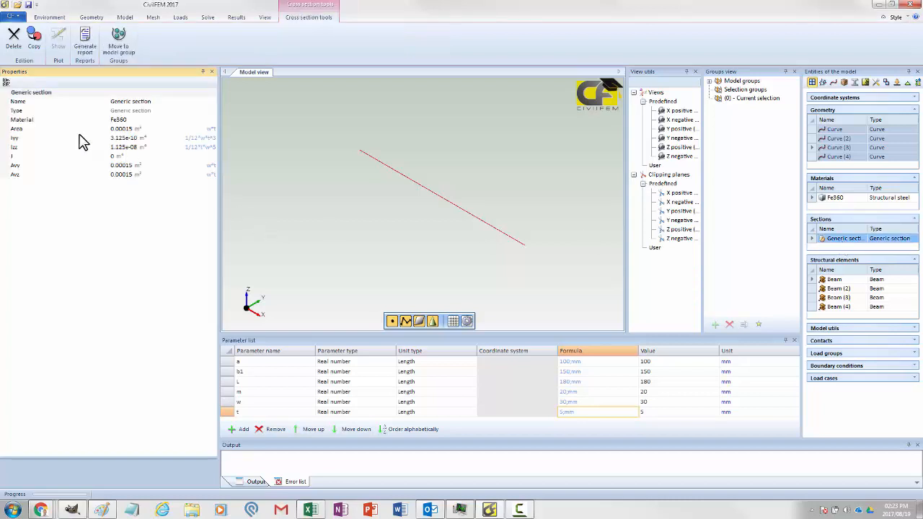
pyautogui.click(153, 148)
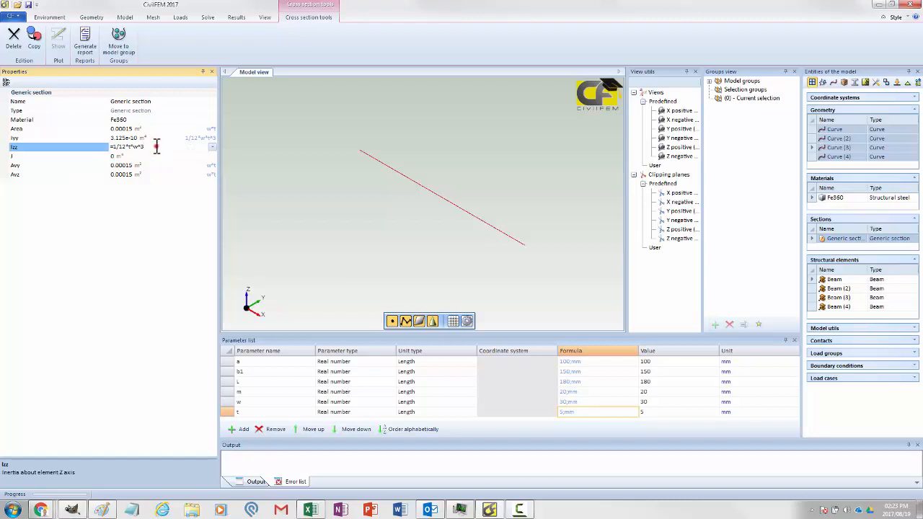
pyautogui.click(154, 148)
pyautogui.click(110, 138)
pyautogui.click(158, 138)
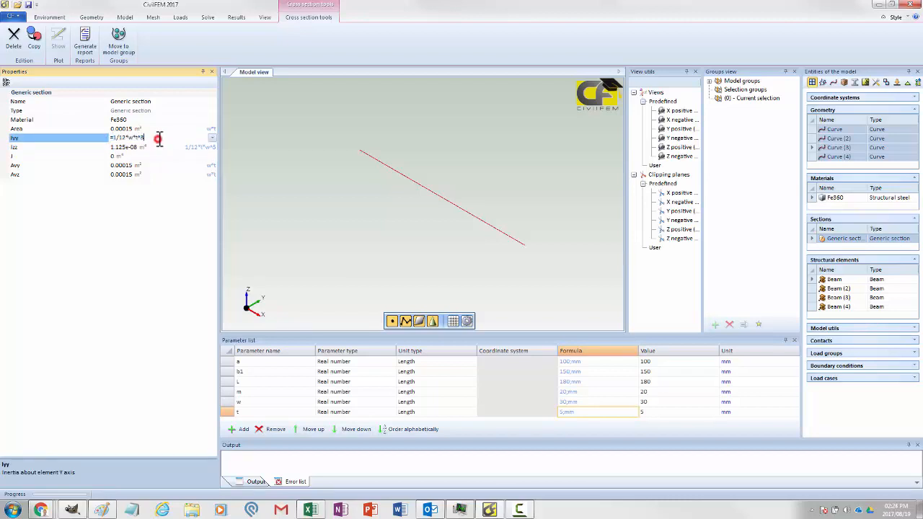
# Change the generic section's Izz formula to 1/12*w*t^3 and recheck both inertia formulas.
pyautogui.click(154, 148)
pyautogui.click(155, 148)
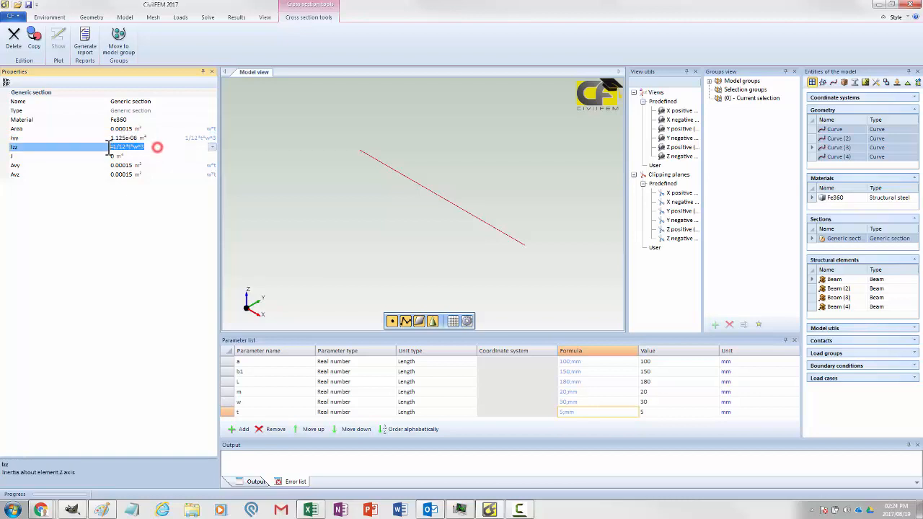
pyautogui.write('=1/12*w*t^3')
pyautogui.press('Return')
pyautogui.click(154, 138)
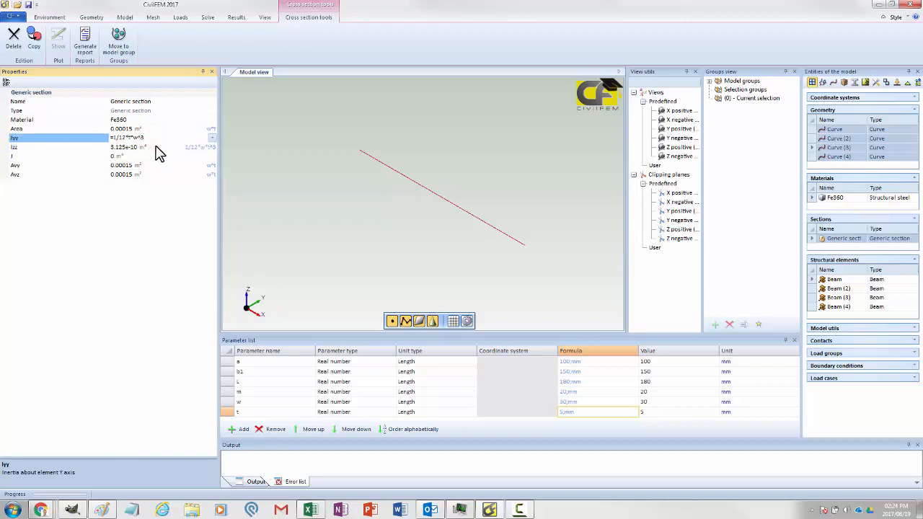
pyautogui.click(155, 147)
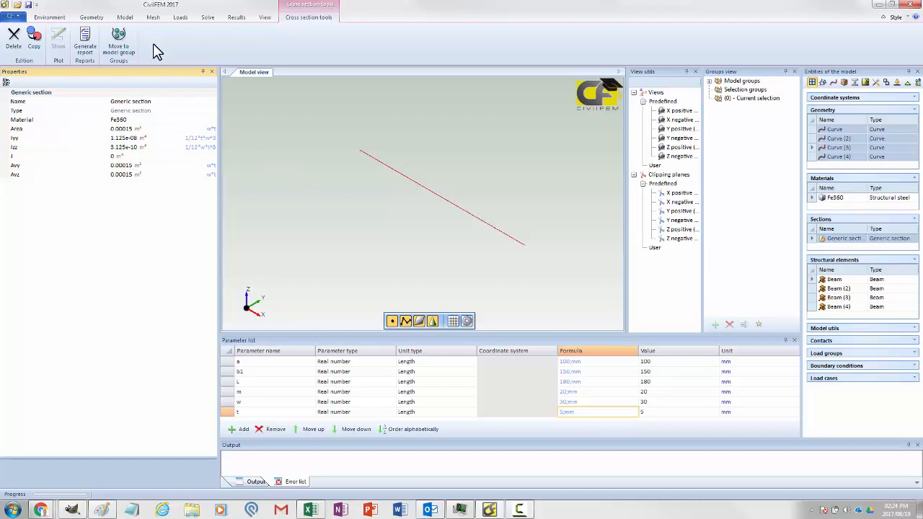
# Mesh all four beam elements together, saving the model over the existing file 4Beams.cf first.
pyautogui.click(153, 18)
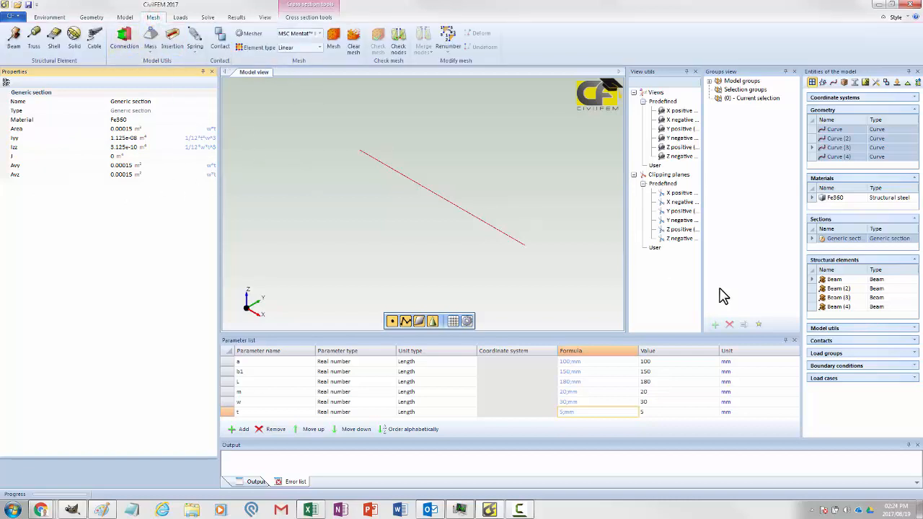
pyautogui.click(830, 281)
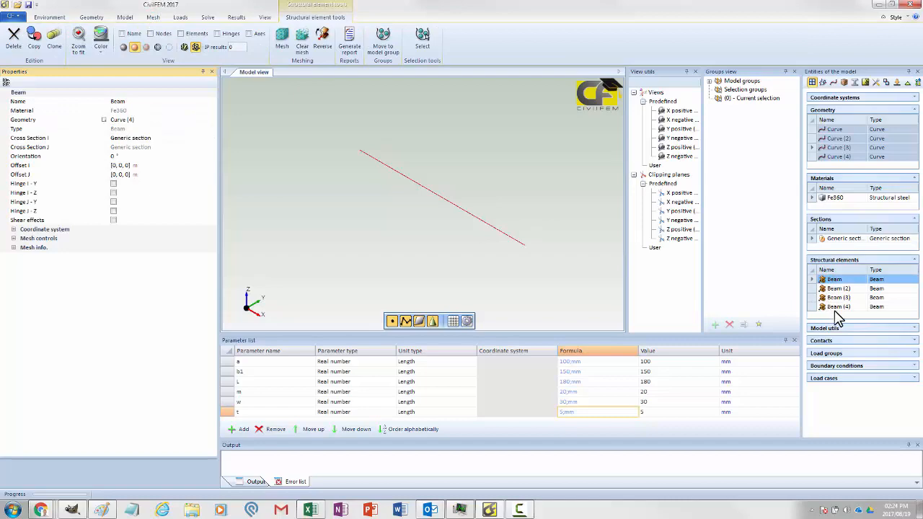
pyautogui.keyDown('shift'); pyautogui.click(836, 308); pyautogui.keyUp('shift')
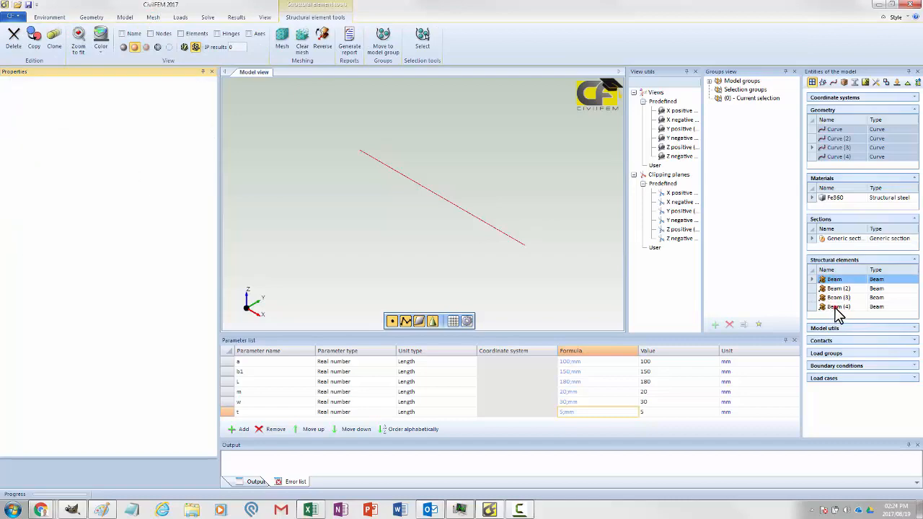
pyautogui.click(279, 41)
pyautogui.click(430, 276)
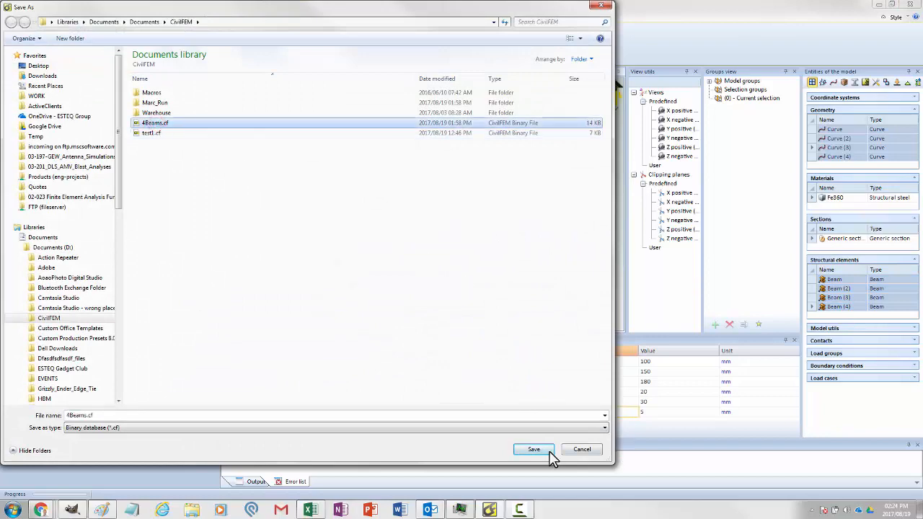
pyautogui.click(537, 449)
pyautogui.click(482, 256)
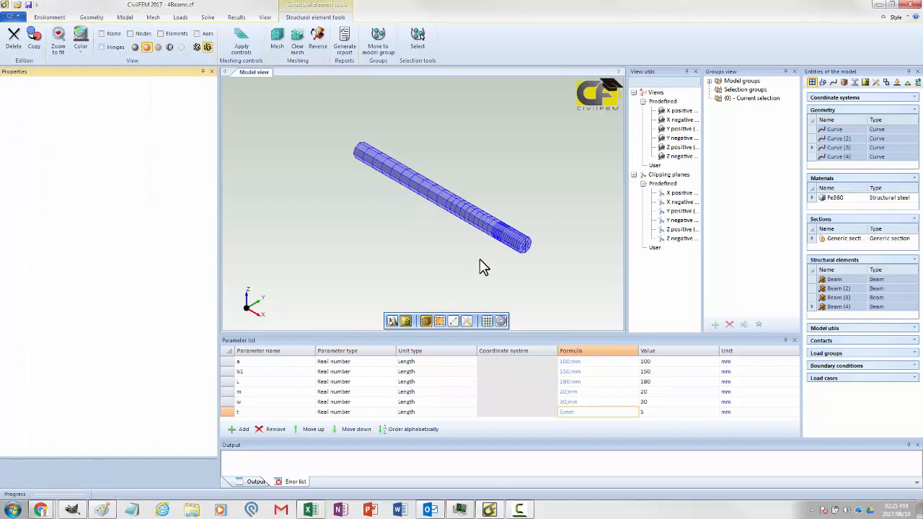
# Clear the mesh of the first beam and expand its mesh control parameters.
pyautogui.moveTo(483, 267); pyautogui.dragTo(450, 247, button='middle')
pyautogui.scroll(1, 517, 223)
pyautogui.click(522, 209)
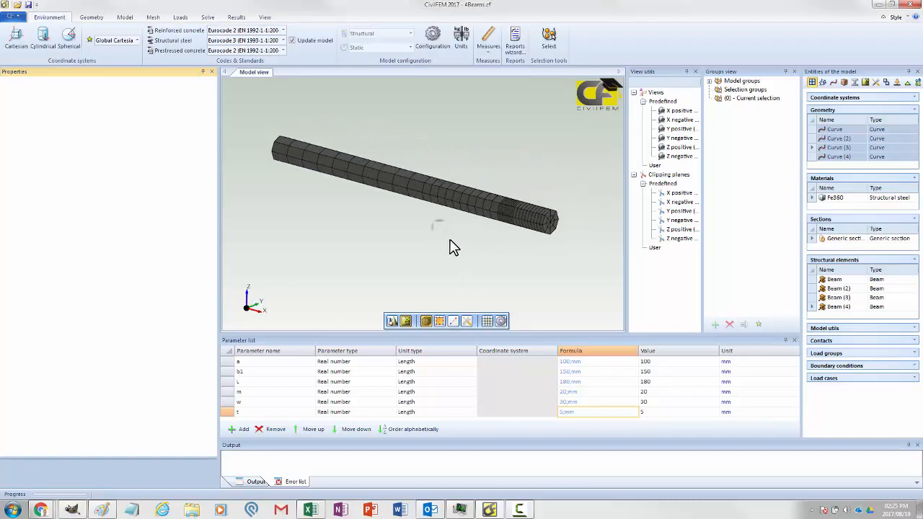
pyautogui.click(840, 281)
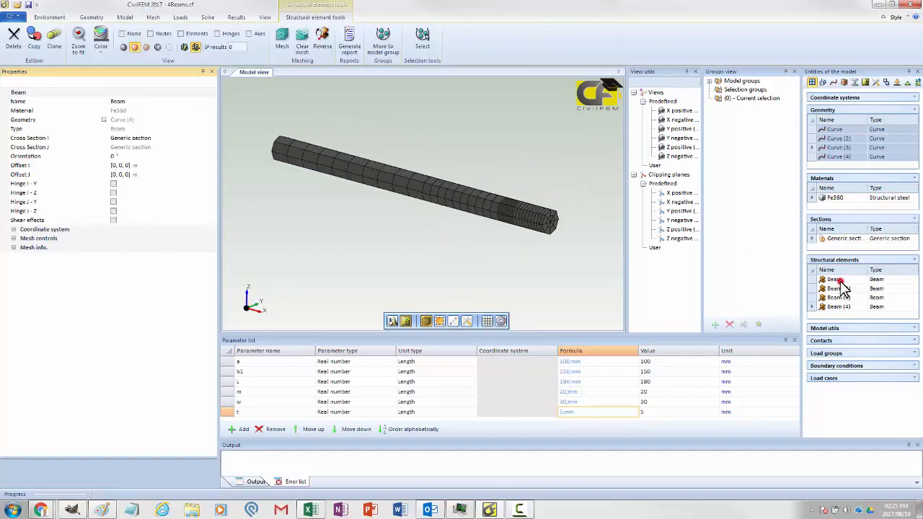
pyautogui.click(13, 239)
pyautogui.click(22, 265)
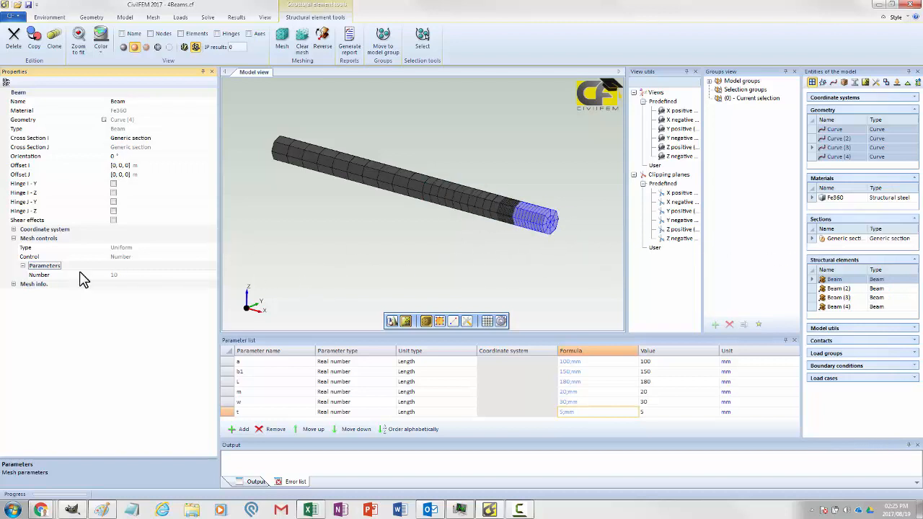
pyautogui.click(302, 43)
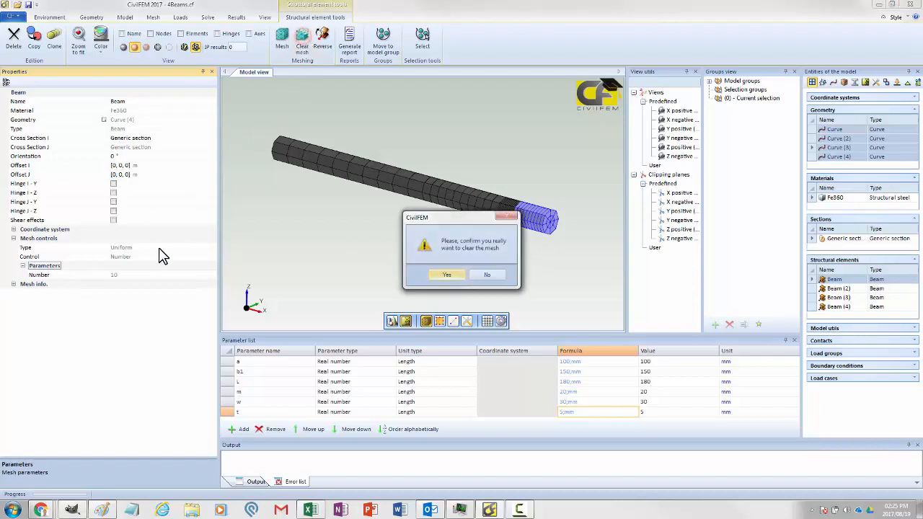
pyautogui.click(447, 275)
# Reduce the first beam's number of mesh segments and remesh it, saving the model first.
pyautogui.click(85, 278)
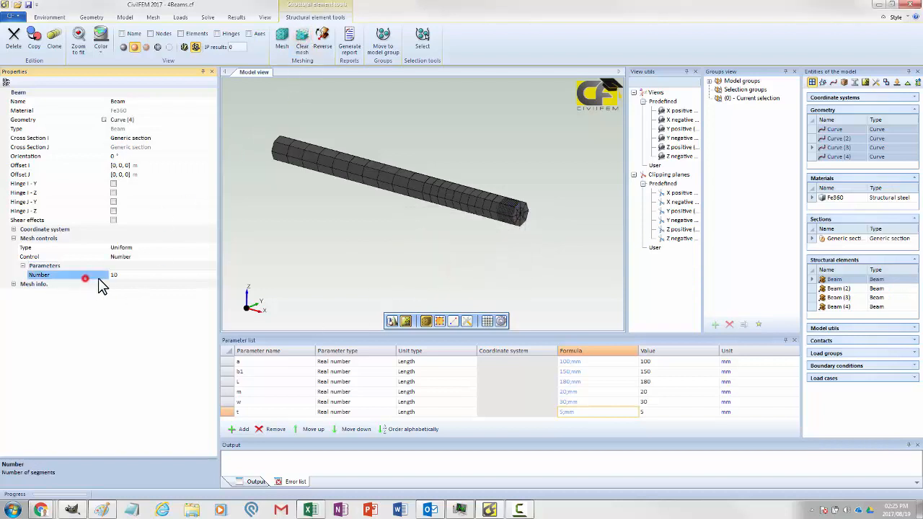
pyautogui.click(125, 276)
pyautogui.click(286, 44)
pyautogui.click(424, 274)
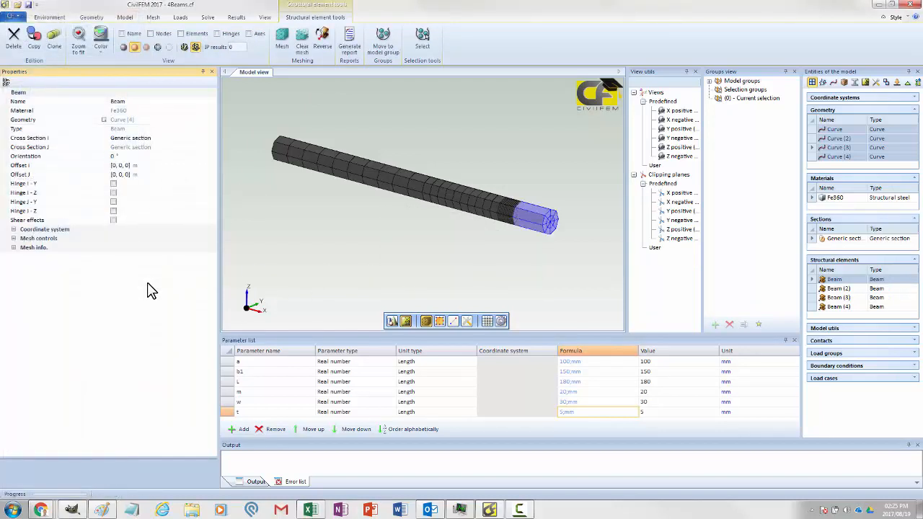
# Clear the mesh of Beam (4) and set its number of mesh segments to 1.
pyautogui.click(836, 289)
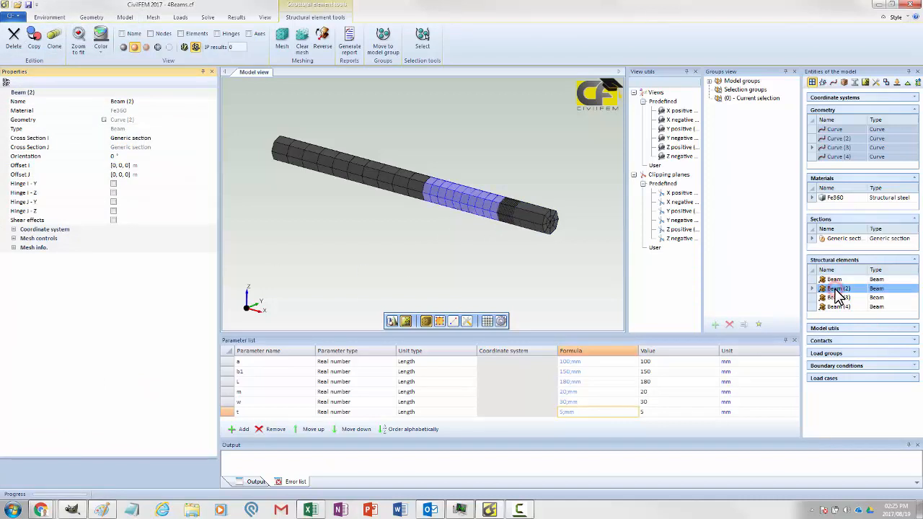
pyautogui.click(837, 298)
pyautogui.click(837, 306)
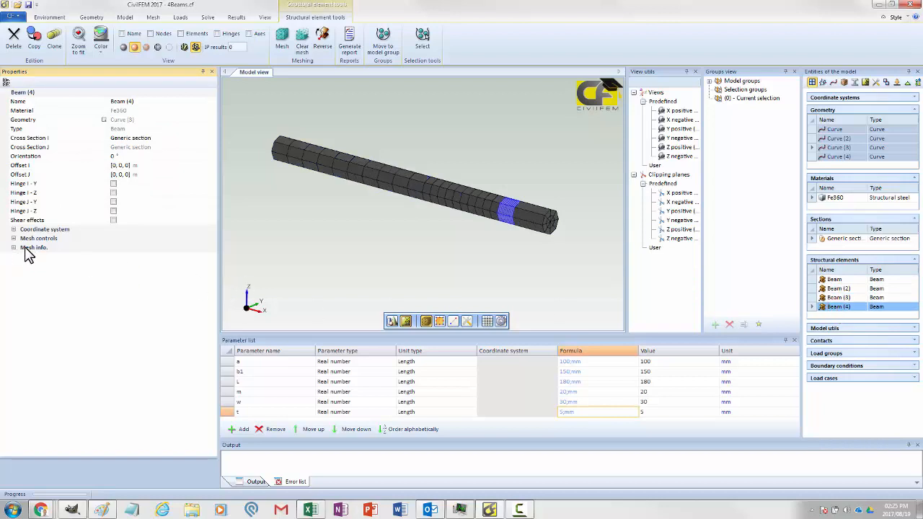
pyautogui.click(301, 45)
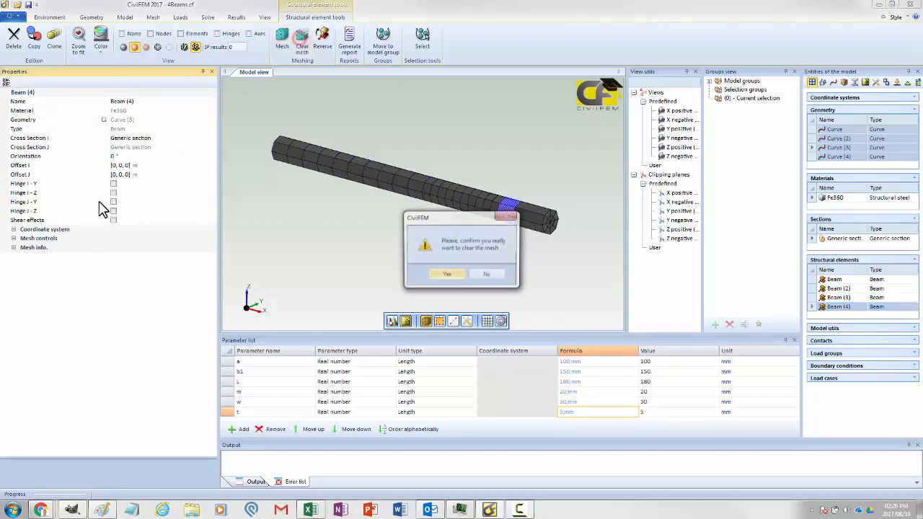
pyautogui.click(446, 277)
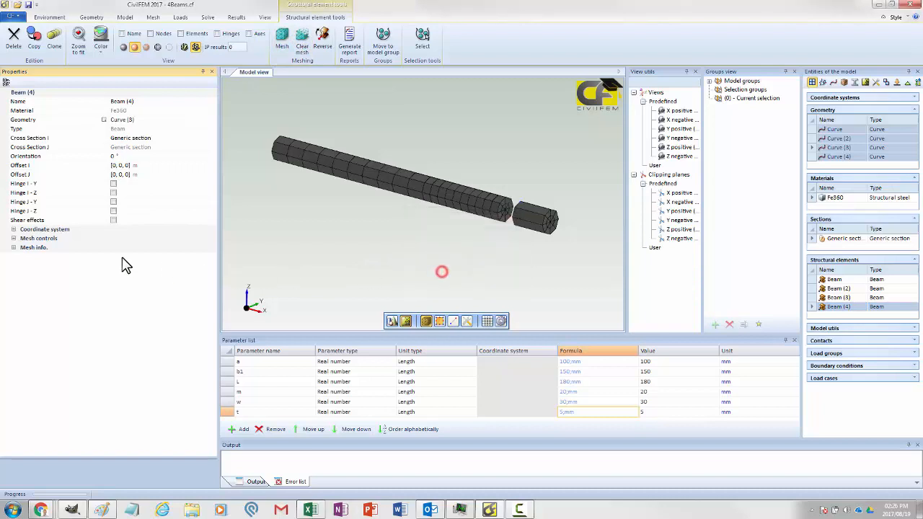
pyautogui.click(13, 237)
pyautogui.click(23, 266)
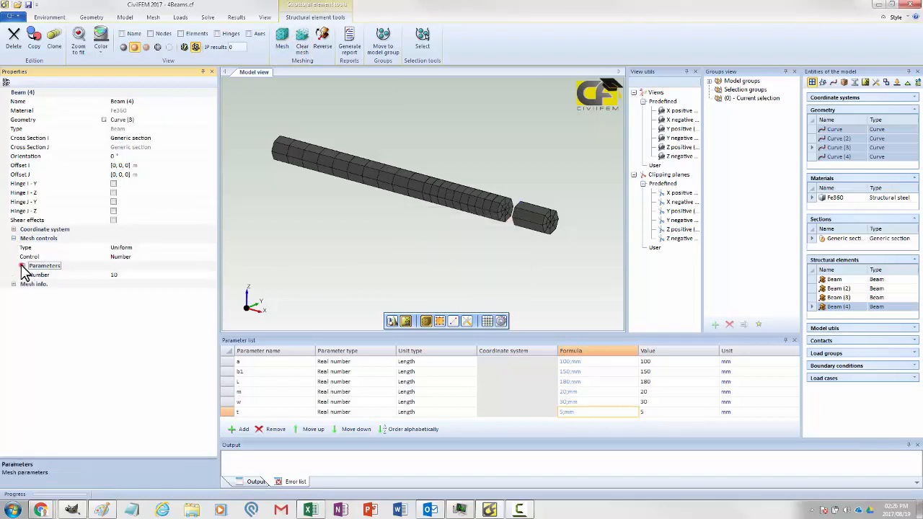
pyautogui.click(128, 274)
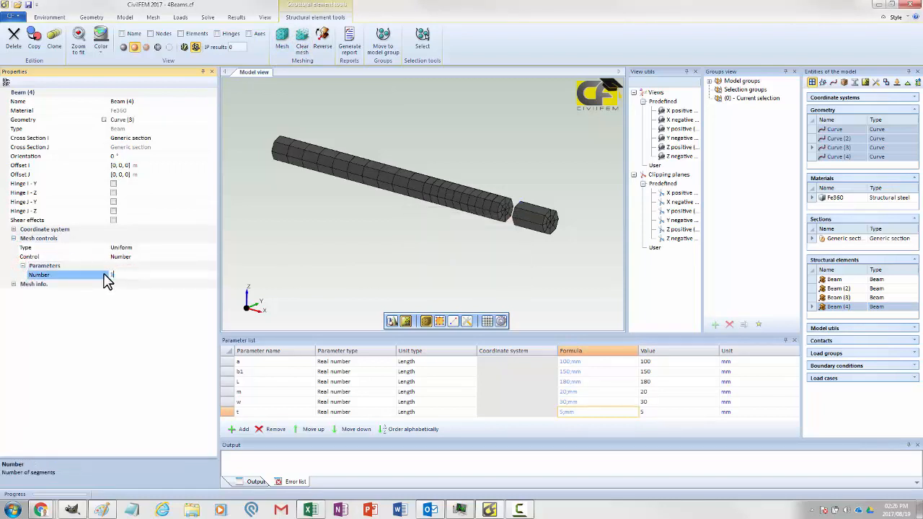
pyautogui.click(128, 293)
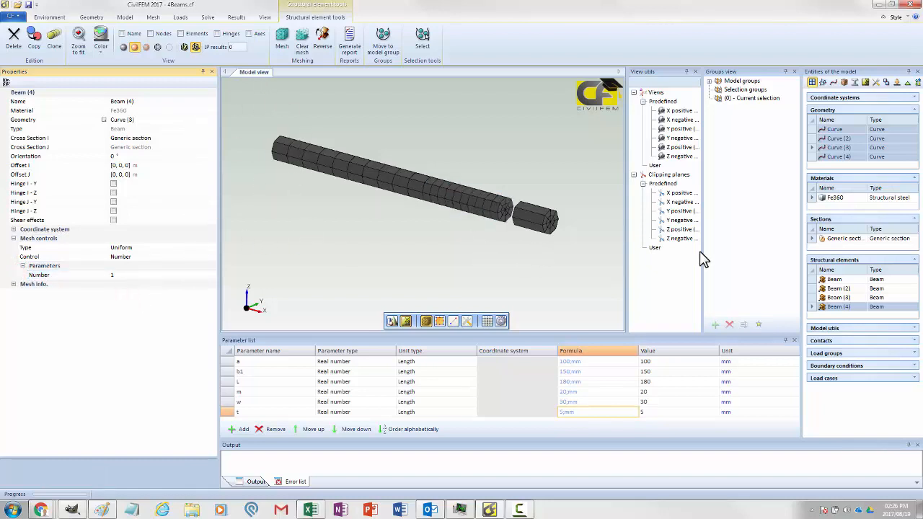
# Clear the mesh of Beam (2) and set its number of mesh segments to 4.
pyautogui.click(844, 288)
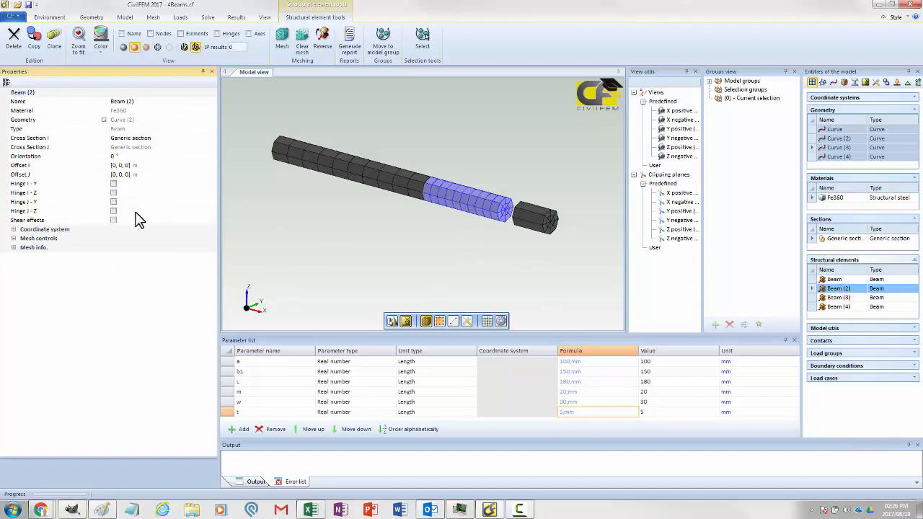
pyautogui.click(13, 238)
pyautogui.click(294, 52)
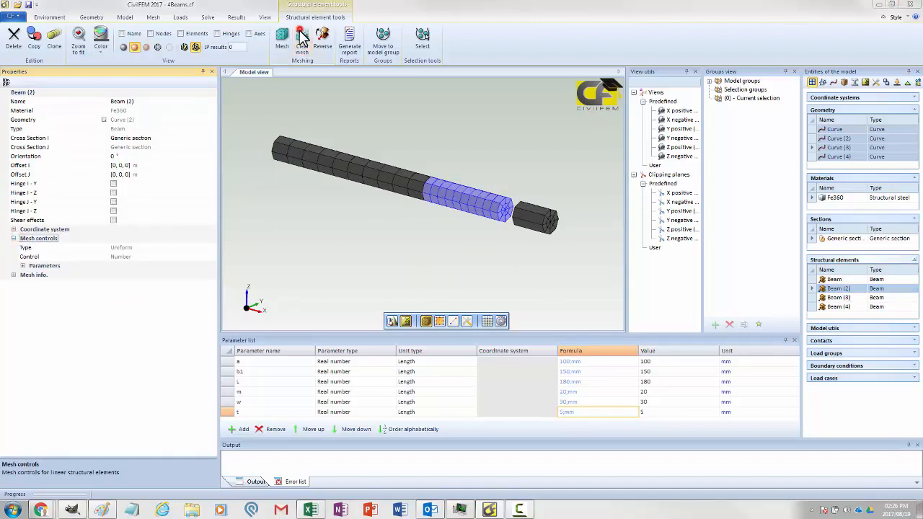
pyautogui.click(452, 275)
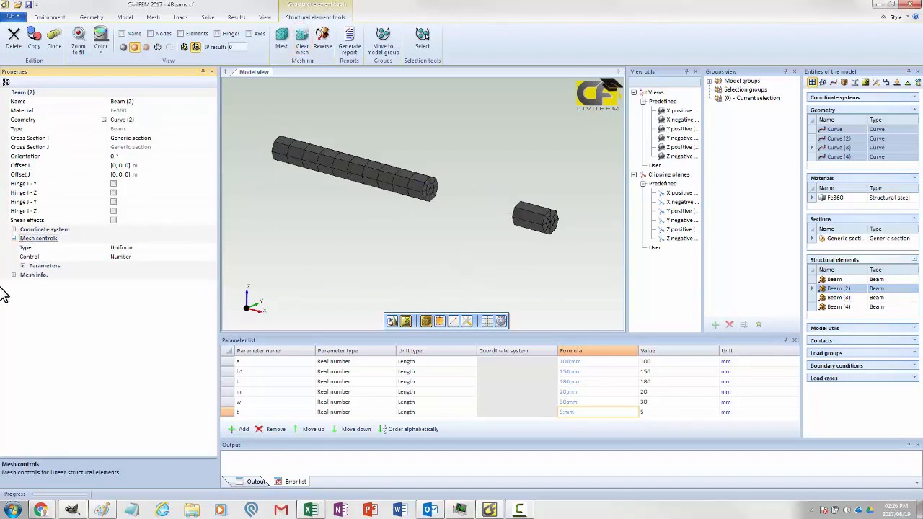
pyautogui.click(22, 265)
pyautogui.click(119, 274)
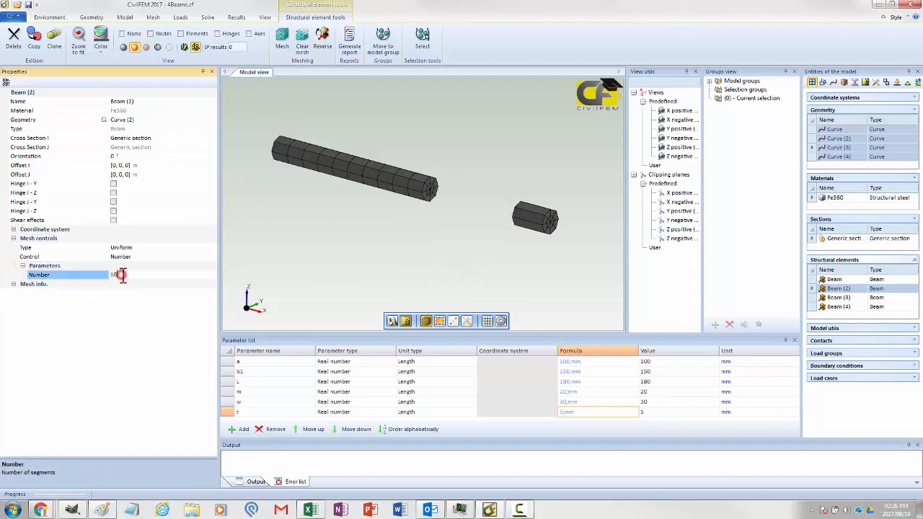
pyautogui.write('4')
pyautogui.click(109, 328)
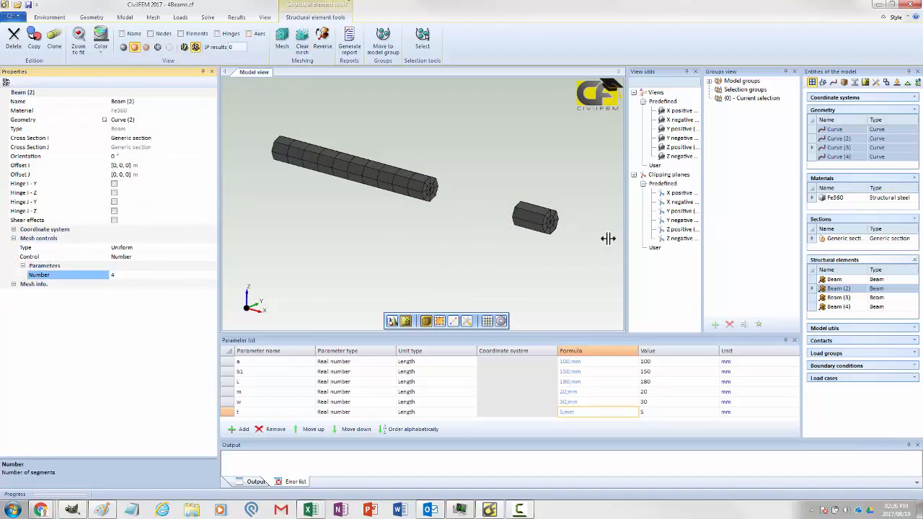
# Mesh Beam (2) and Beam (4) together, saving the model before proceeding.
pyautogui.click(840, 306)
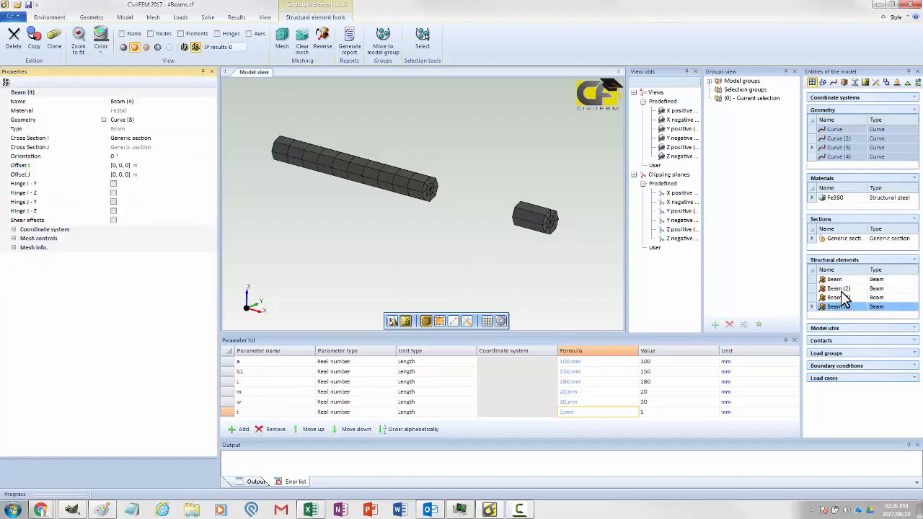
pyautogui.click(837, 288)
pyautogui.keyDown('ctrl'); pyautogui.click(840, 306); pyautogui.keyUp('ctrl')
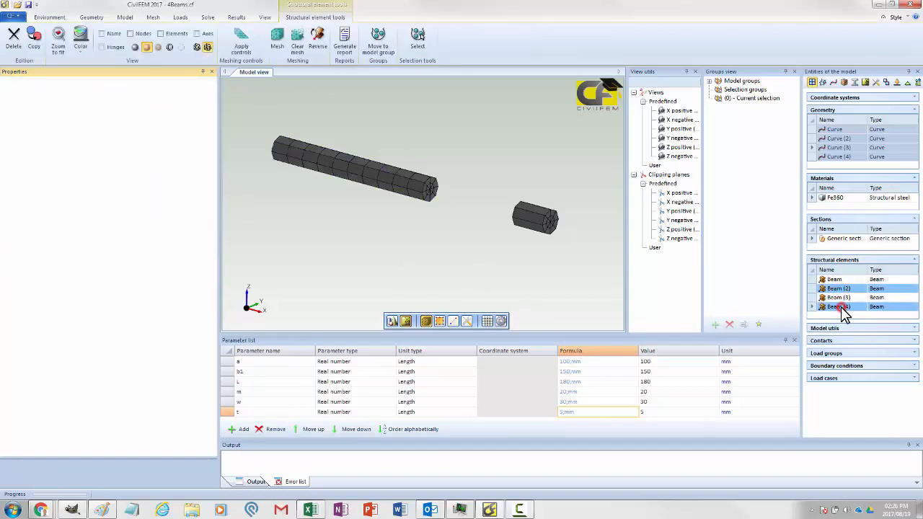
pyautogui.click(278, 43)
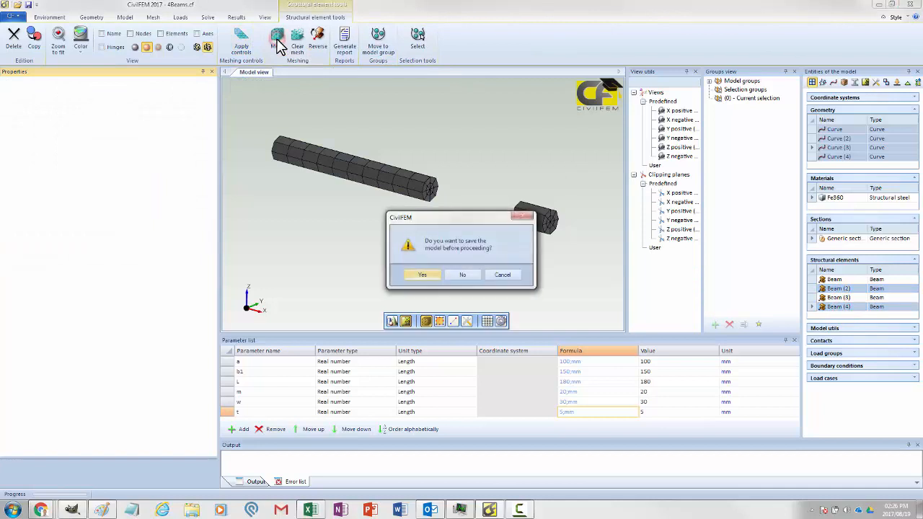
pyautogui.click(421, 274)
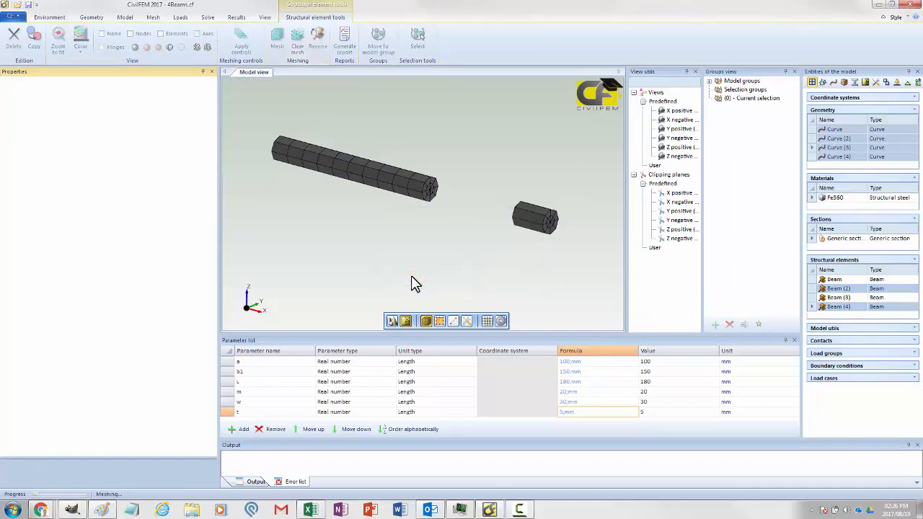
# Highlight each of the four beams in turn to check its position and mesh divisions.
pyautogui.click(834, 279)
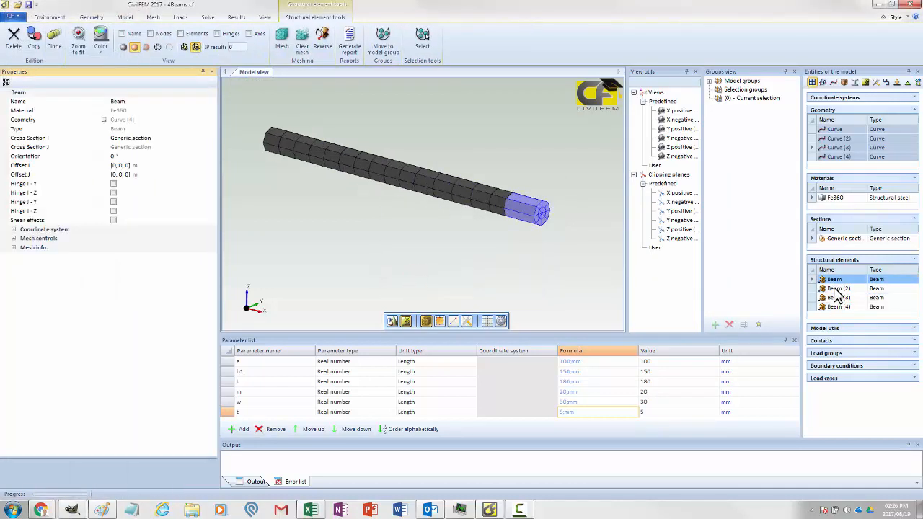
pyautogui.click(836, 289)
pyautogui.click(835, 279)
pyautogui.click(835, 289)
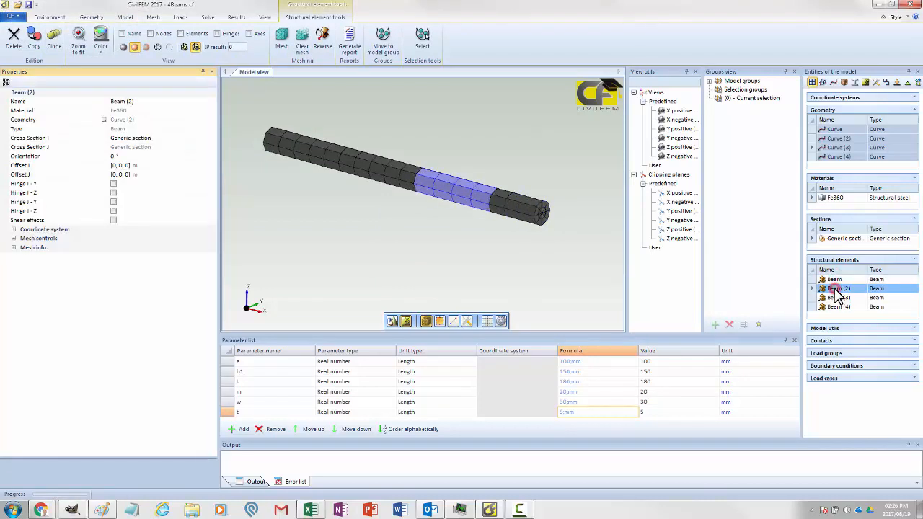
pyautogui.click(836, 298)
pyautogui.click(835, 306)
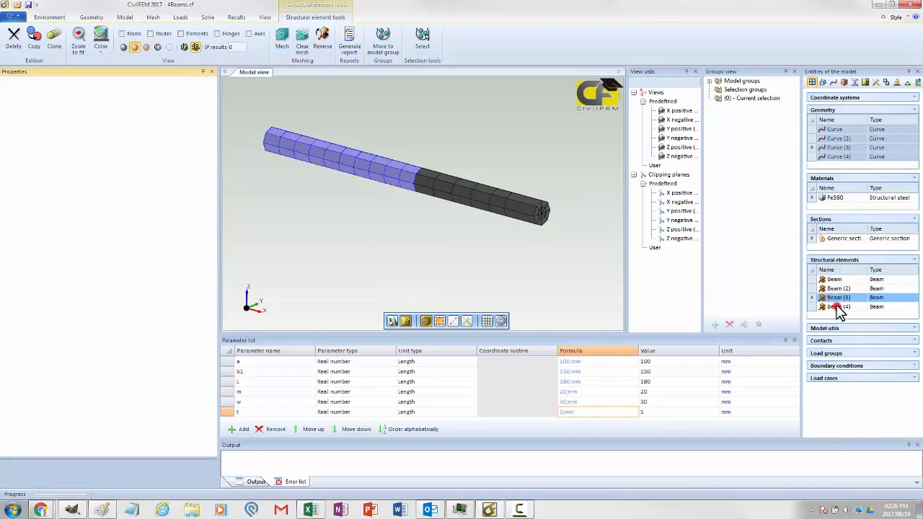
pyautogui.click(835, 297)
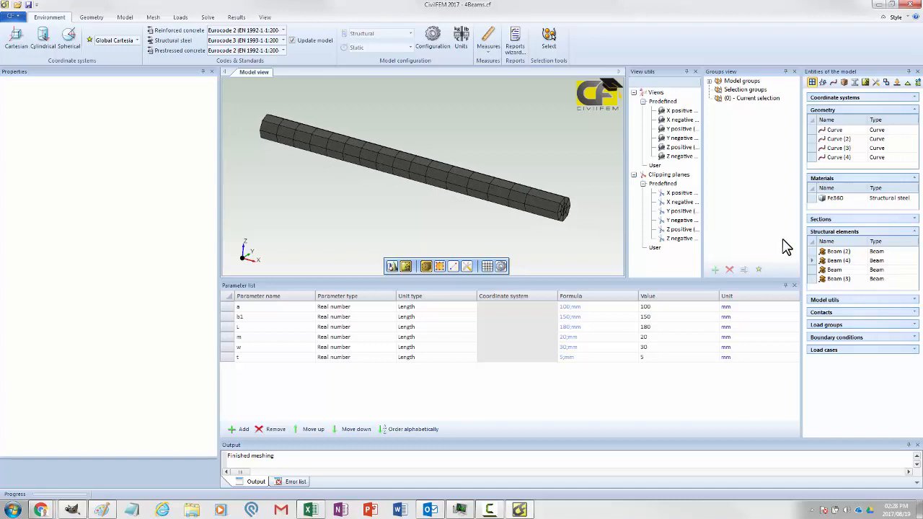
# Rename the short Beam (4) on Curve (3) as Beam_3.
pyautogui.click(832, 252)
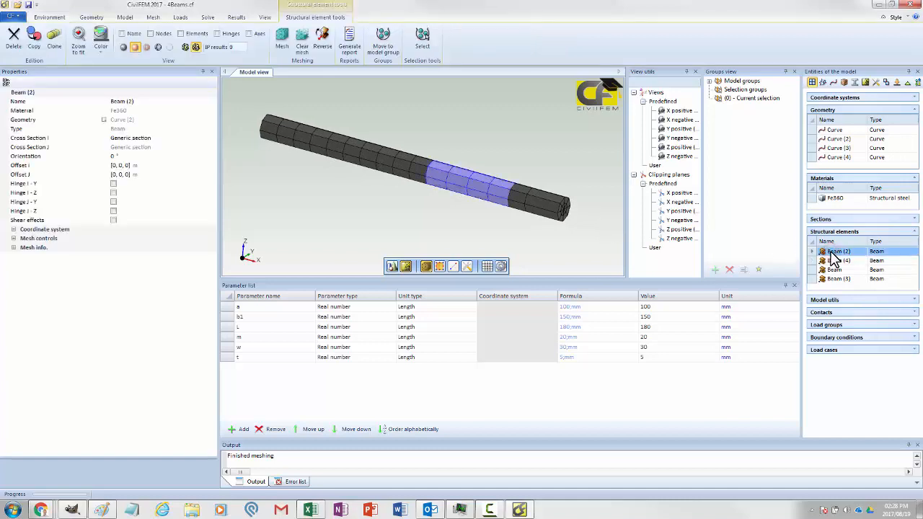
pyautogui.click(837, 261)
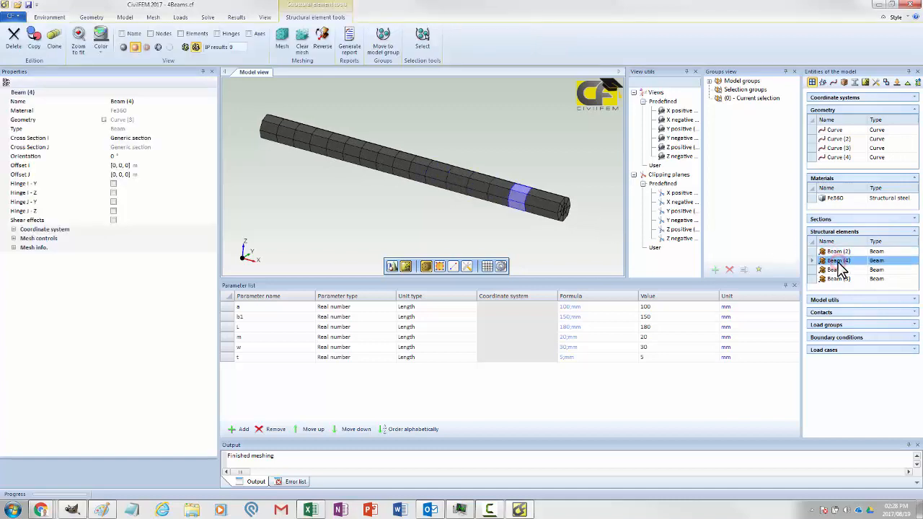
pyautogui.click(852, 263)
pyautogui.click(140, 101)
pyautogui.doubleClick(127, 101)
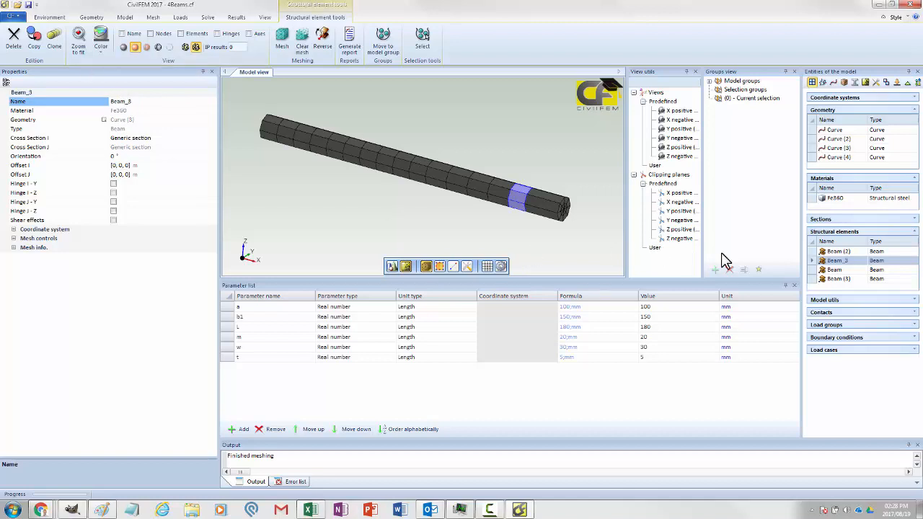
# Rename Beam (3), the longest beam, as Beam_1 and Beam (2) on Curve (2) as Beam_2.
pyautogui.click(834, 279)
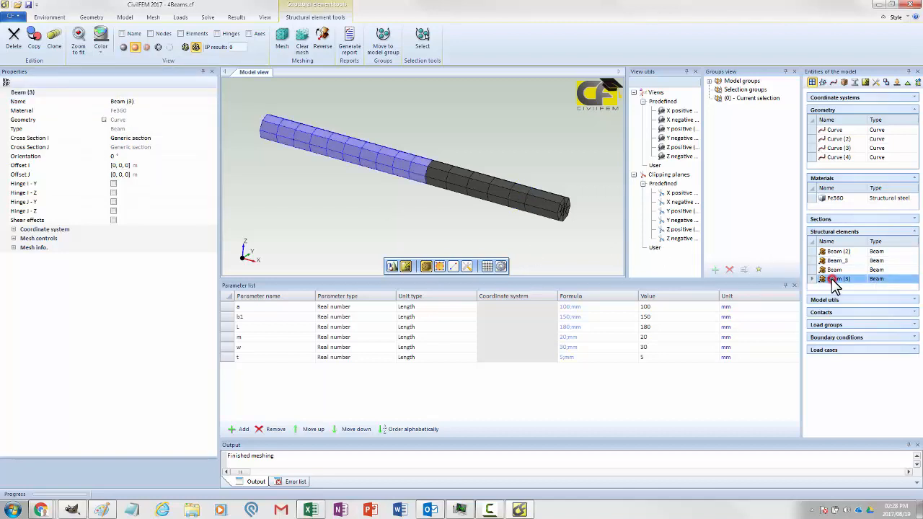
pyautogui.click(140, 101)
pyautogui.doubleClick(127, 101)
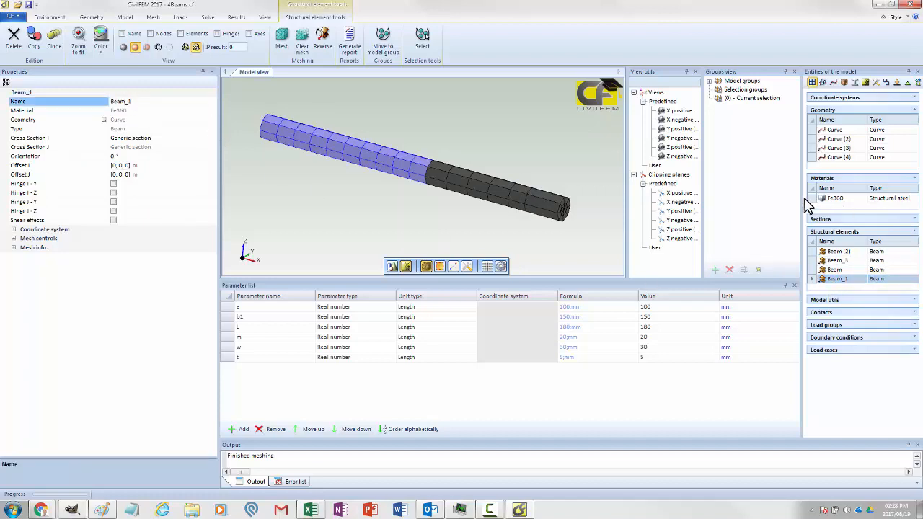
pyautogui.click(842, 252)
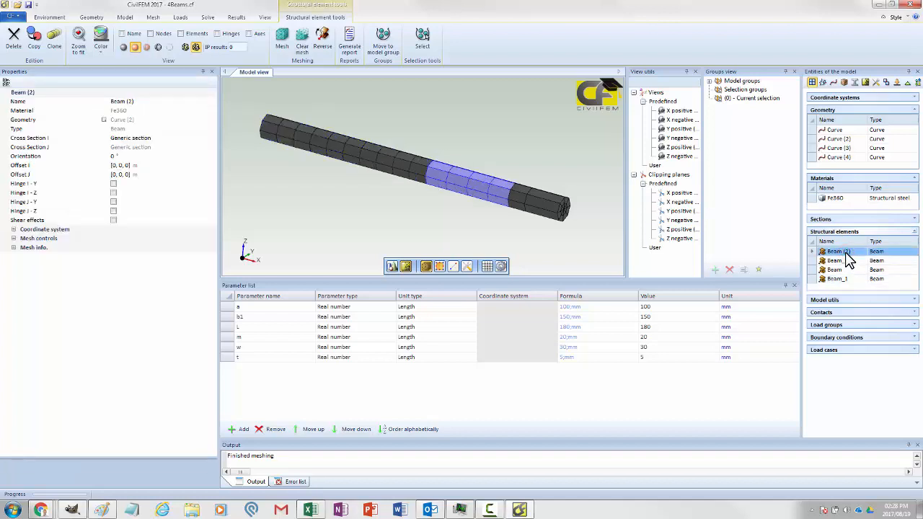
pyautogui.moveTo(135, 102); pyautogui.dragTo(125, 101)
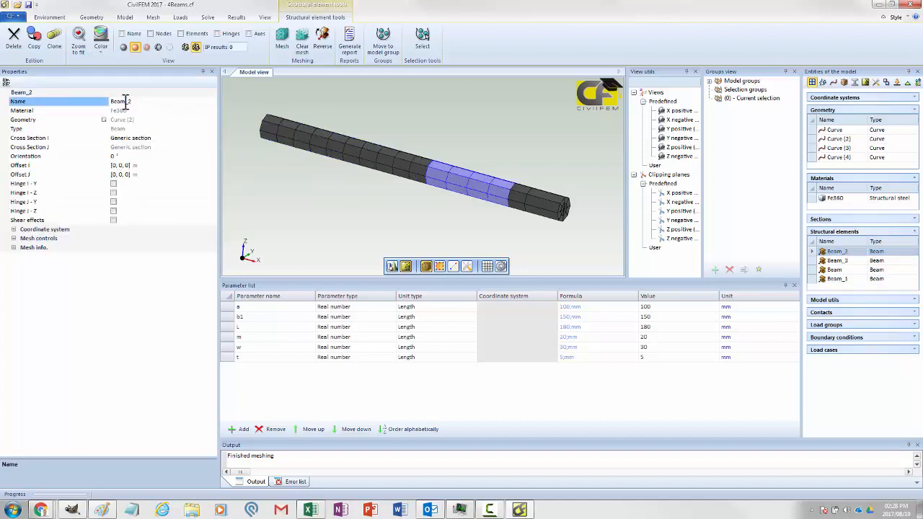
# Rename the end beam on Curve (4) as Beam_4.
pyautogui.click(848, 268)
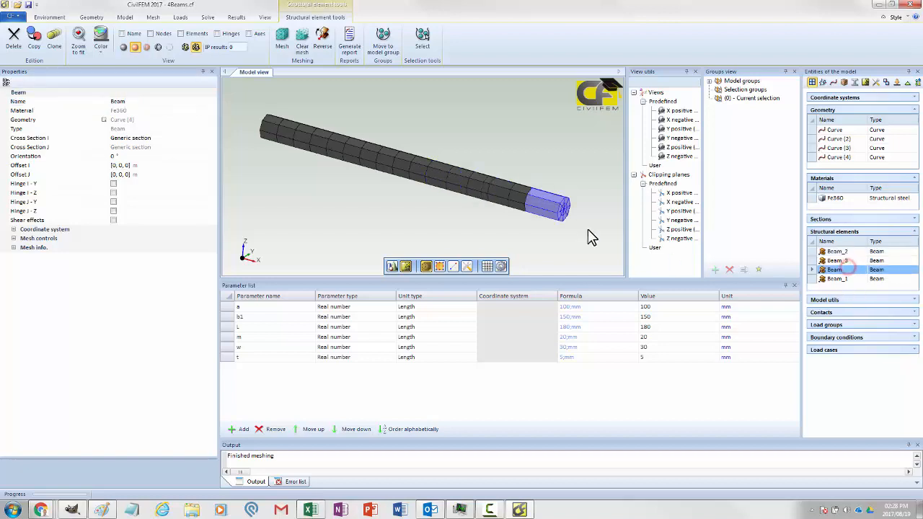
pyautogui.click(161, 103)
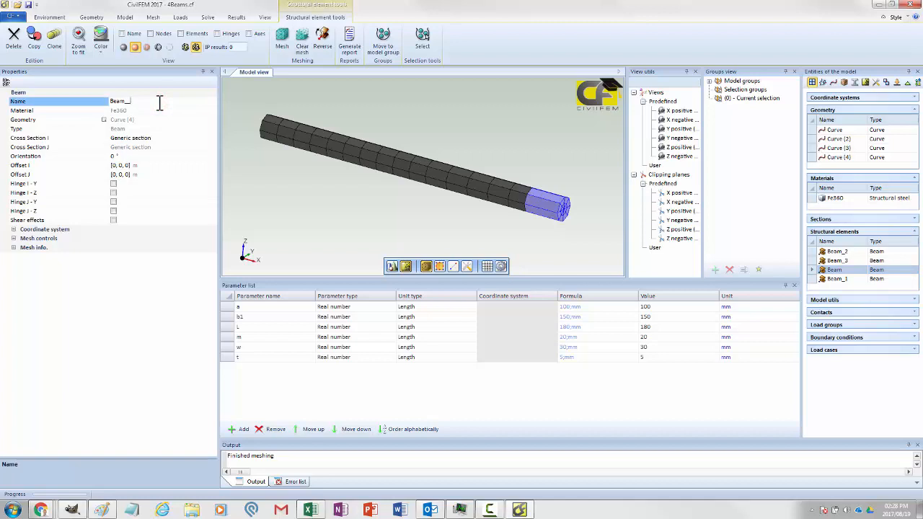
pyautogui.write('_4')
pyautogui.press('Return')
# Create a load group with the name Structural loads.
pyautogui.click(181, 19)
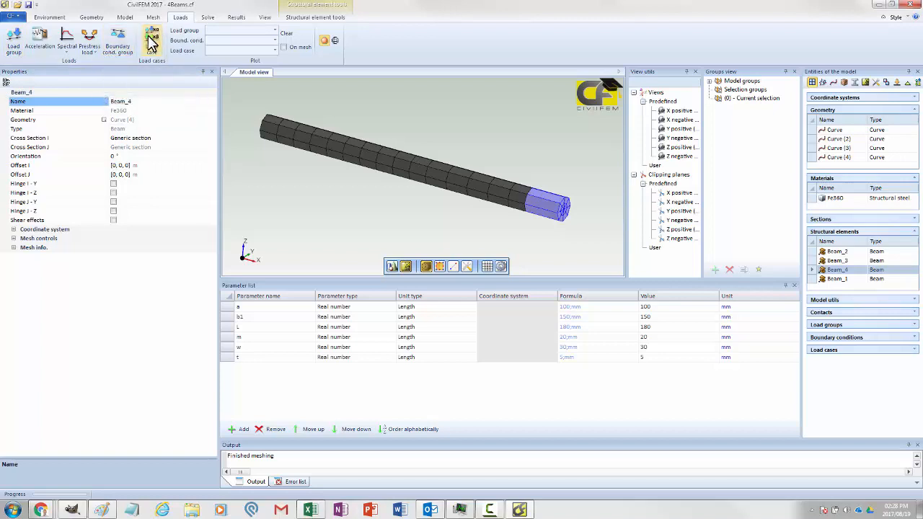
pyautogui.click(14, 40)
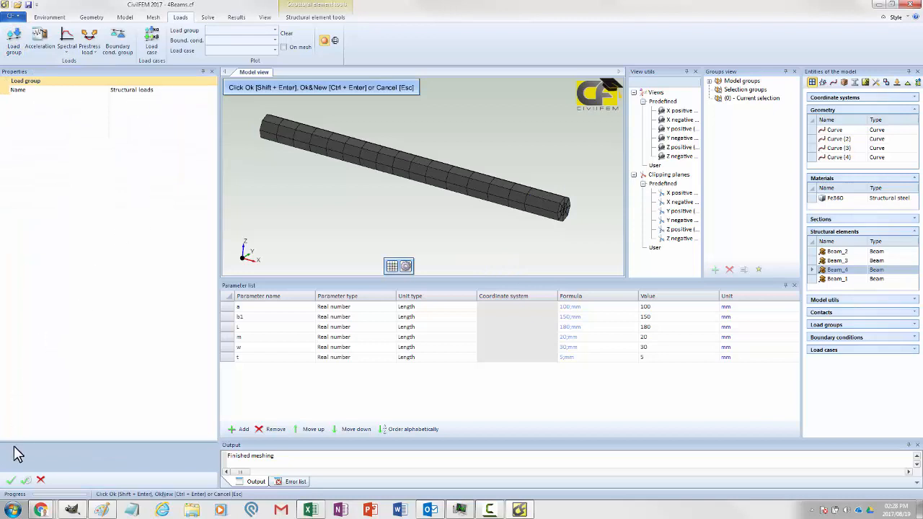
pyautogui.click(11, 480)
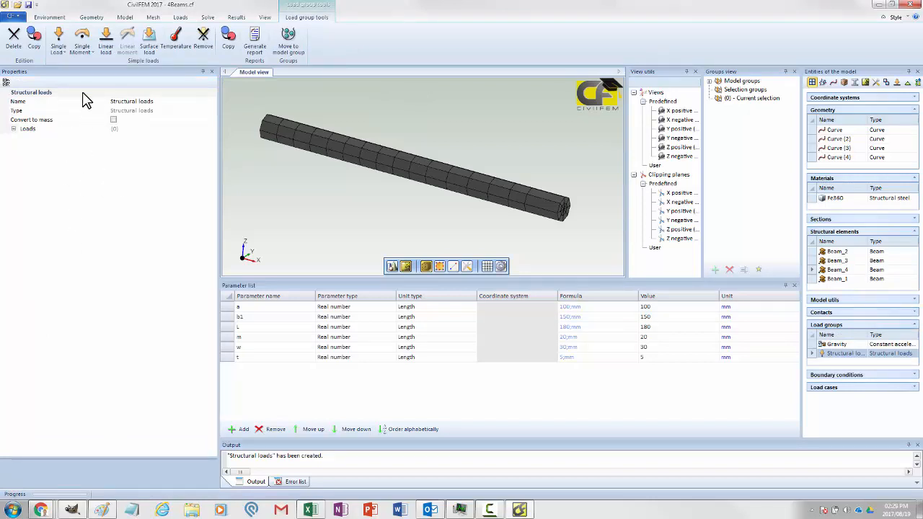
# Start a single load on Beam_3 and pick the mesh node where it meets Beam_4 as the application point.
pyautogui.click(61, 42)
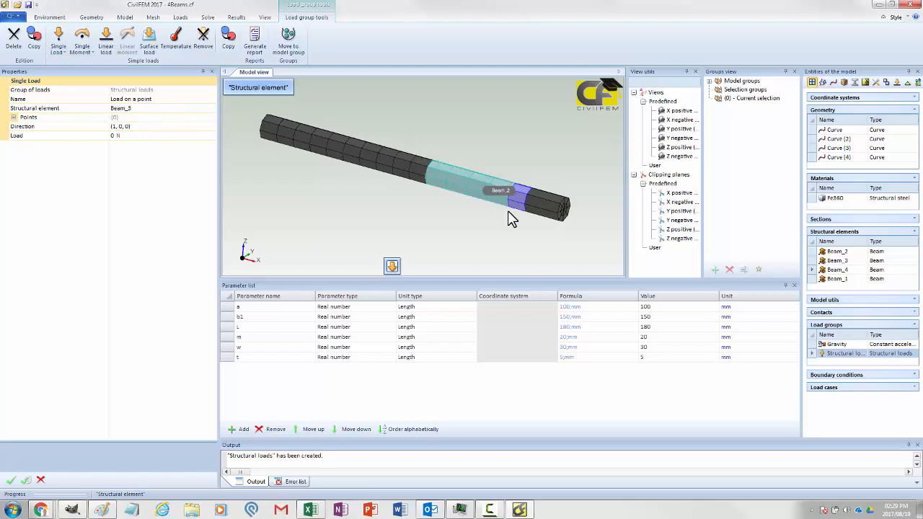
pyautogui.click(127, 116)
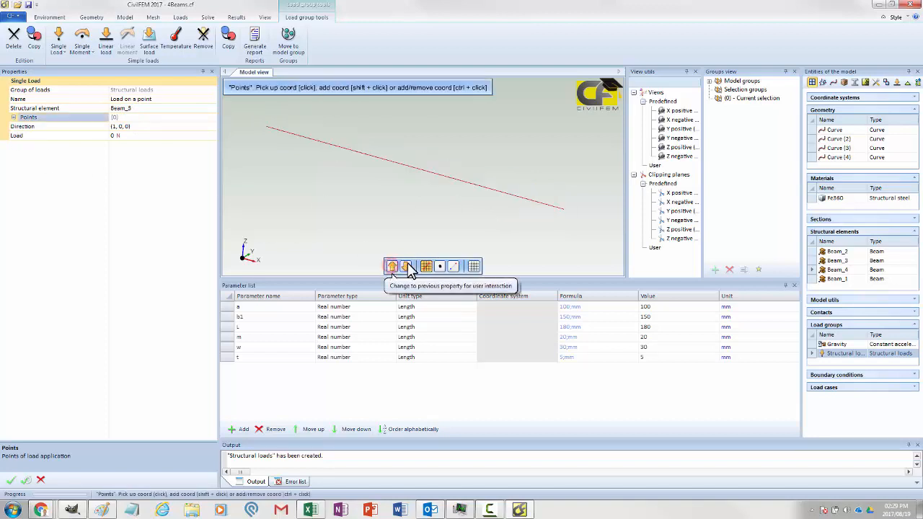
pyautogui.click(451, 267)
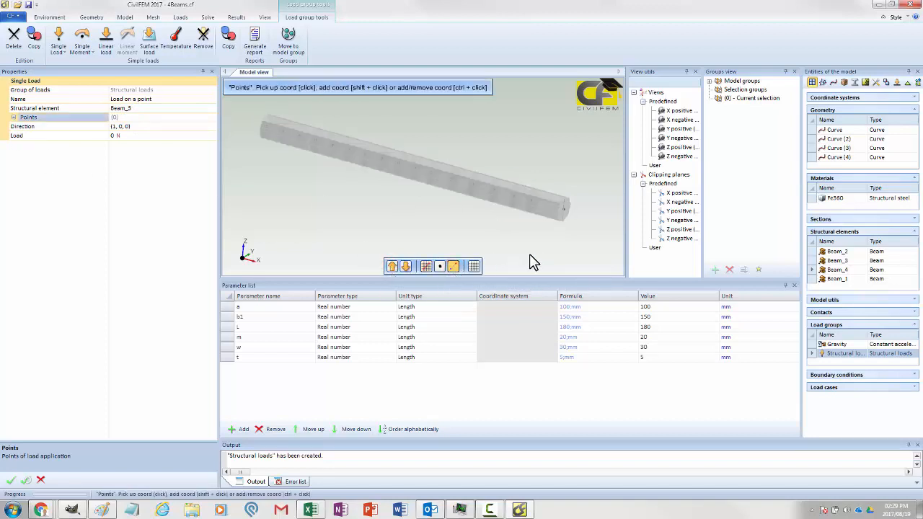
pyautogui.click(529, 200)
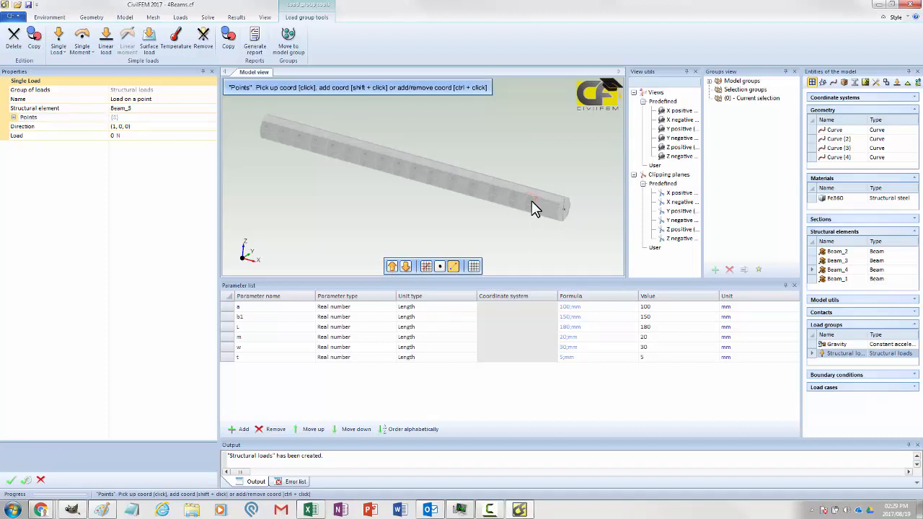
# Set the point load's direction to (0, 0, -1) and its magnitude to 100 N, and create it.
pyautogui.click(117, 126)
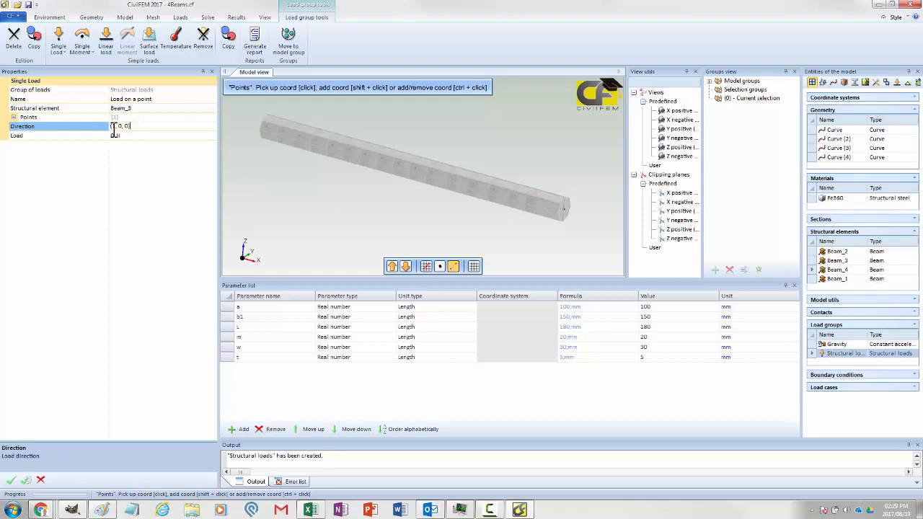
pyautogui.click(114, 127)
pyautogui.doubleClick(127, 126)
pyautogui.write('-1')
pyautogui.click(128, 135)
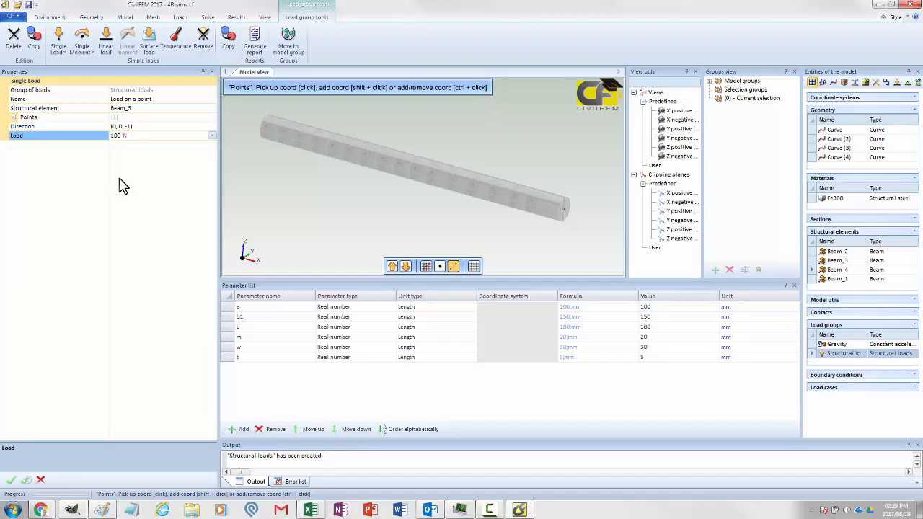
pyautogui.click(11, 480)
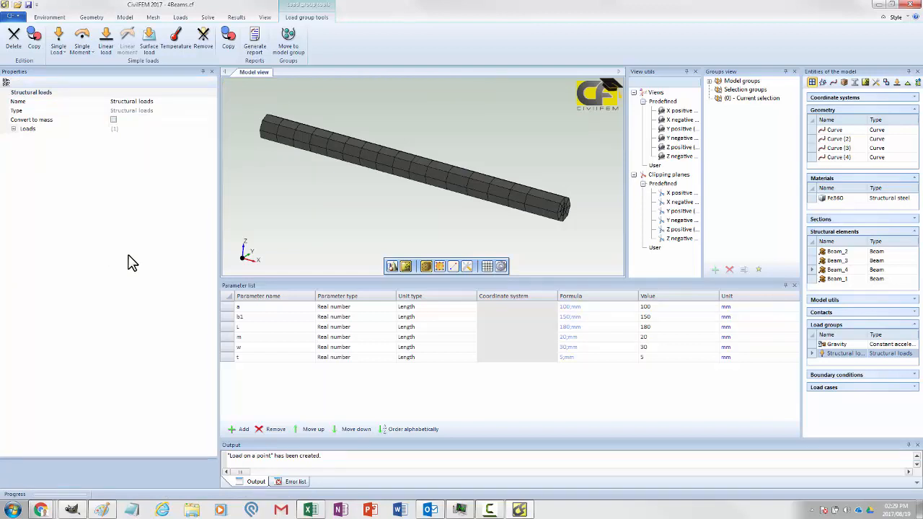
# Plot the Structural loads group on the model and examine the position of the point load along the beam.
pyautogui.click(181, 20)
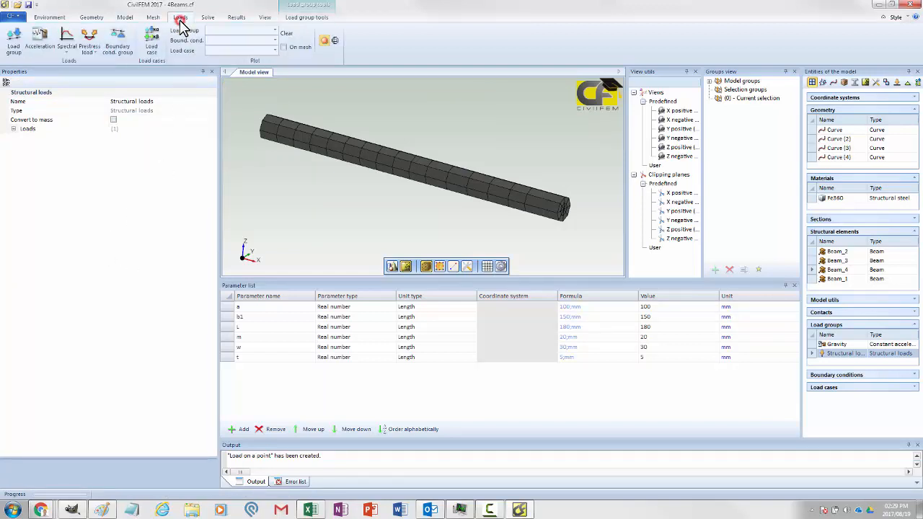
pyautogui.click(220, 32)
pyautogui.click(225, 58)
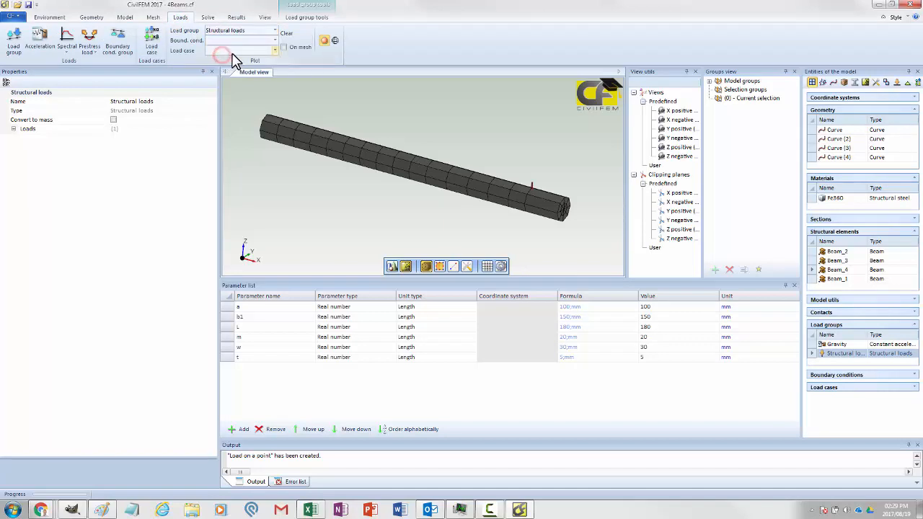
pyautogui.moveTo(444, 212); pyautogui.dragTo(403, 200, button='middle')
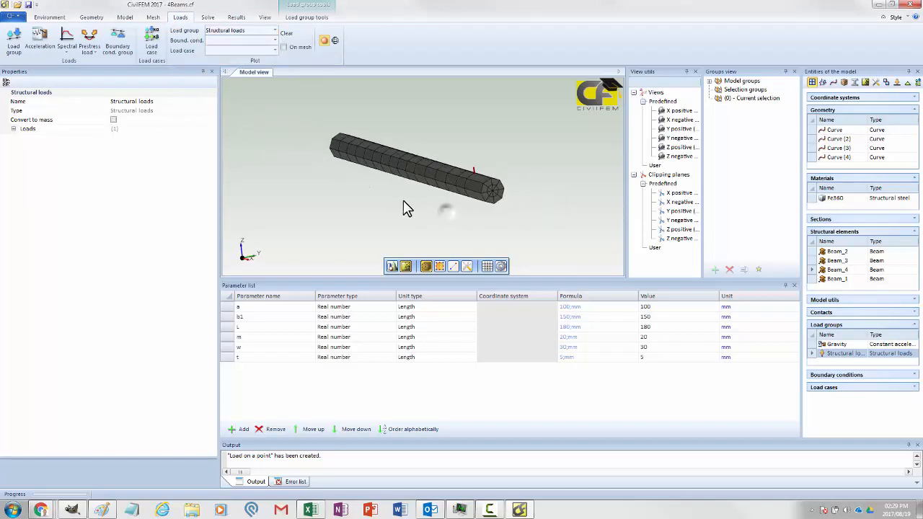
pyautogui.scroll(3, 478, 171)
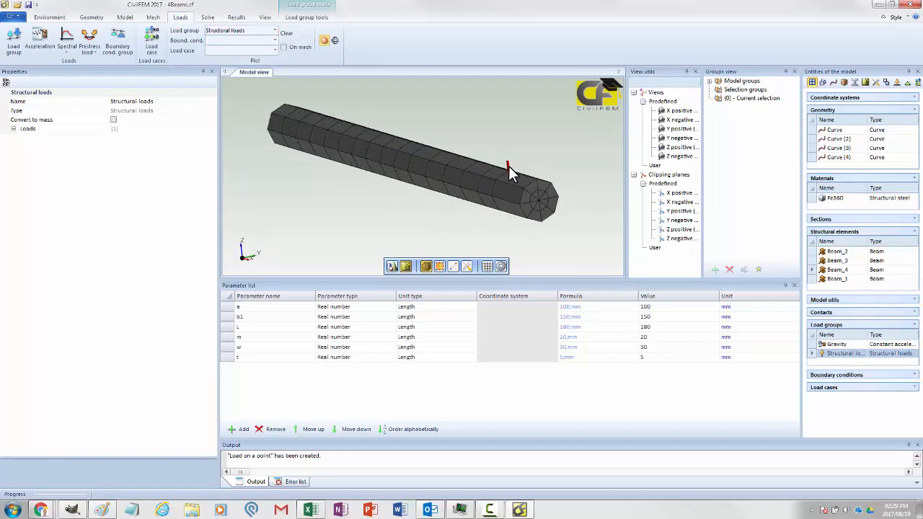
pyautogui.scroll(3, 508, 170)
pyautogui.scroll(-3, 519, 164)
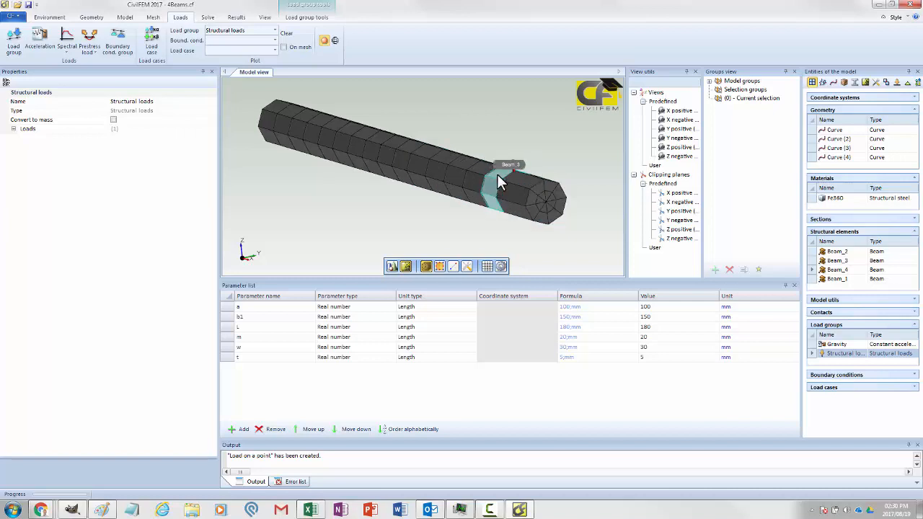
pyautogui.scroll(-3, 512, 169)
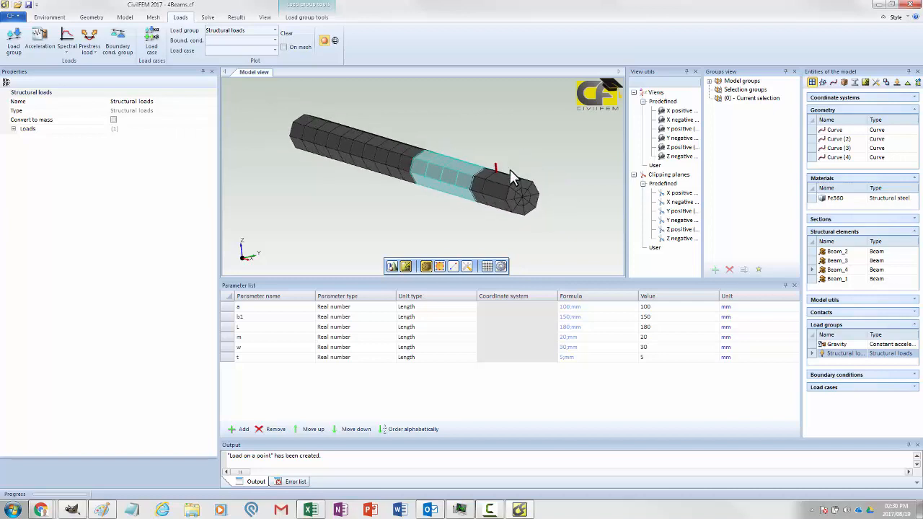
pyautogui.moveTo(359, 199); pyautogui.dragTo(378, 200, button='middle')
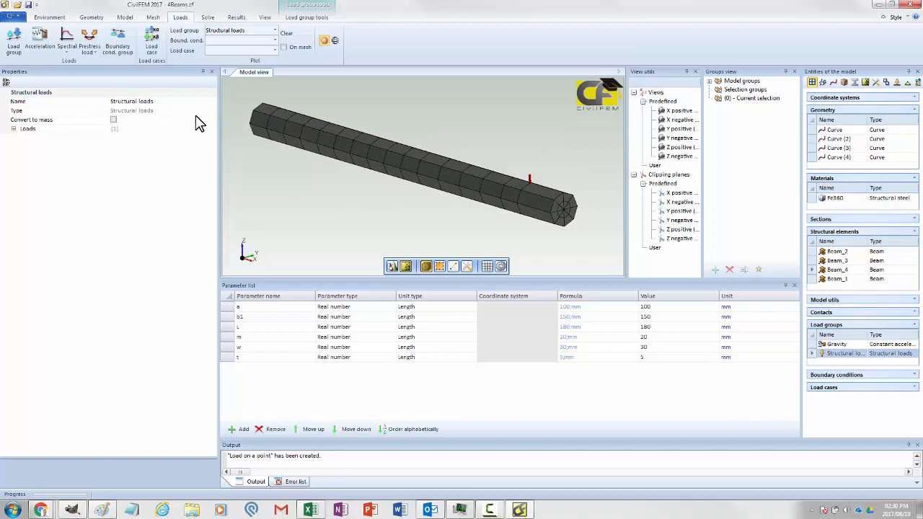
# Create a boundary conditions group and start a single point condition at the outer end node of Beam_1.
pyautogui.click(115, 41)
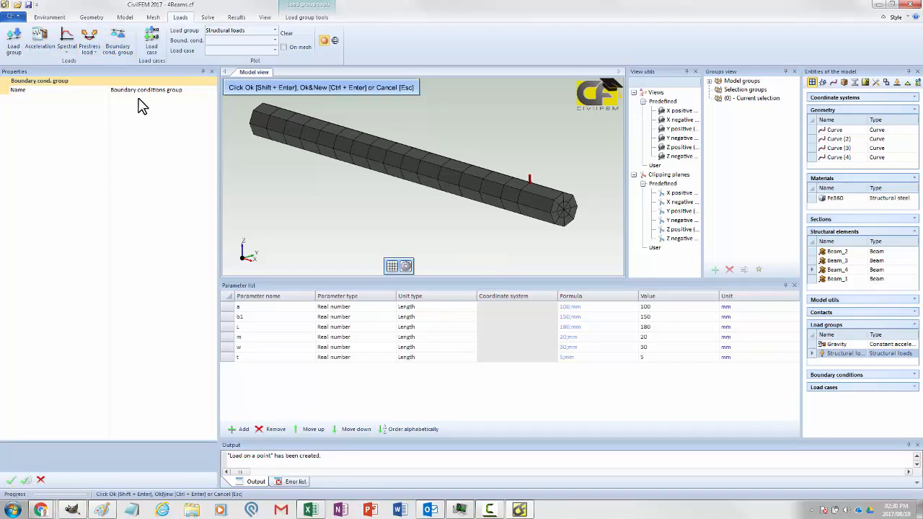
pyautogui.click(11, 481)
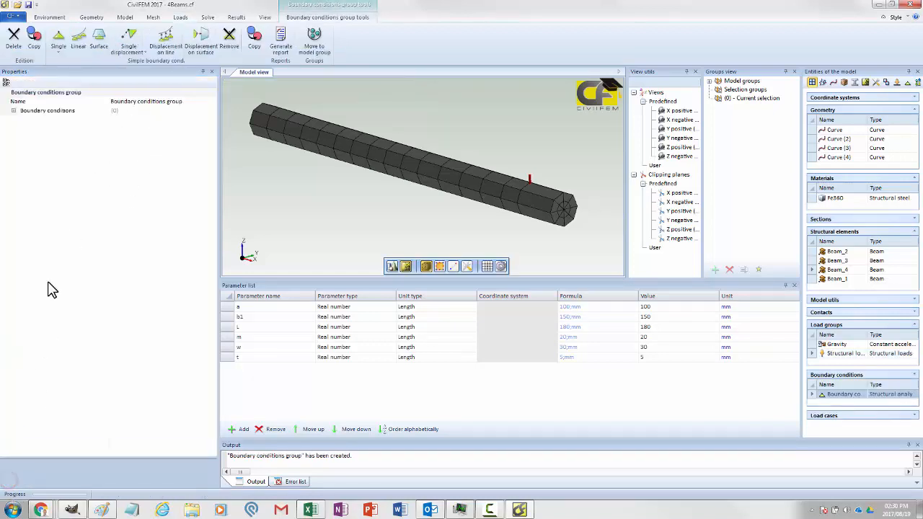
pyautogui.click(59, 42)
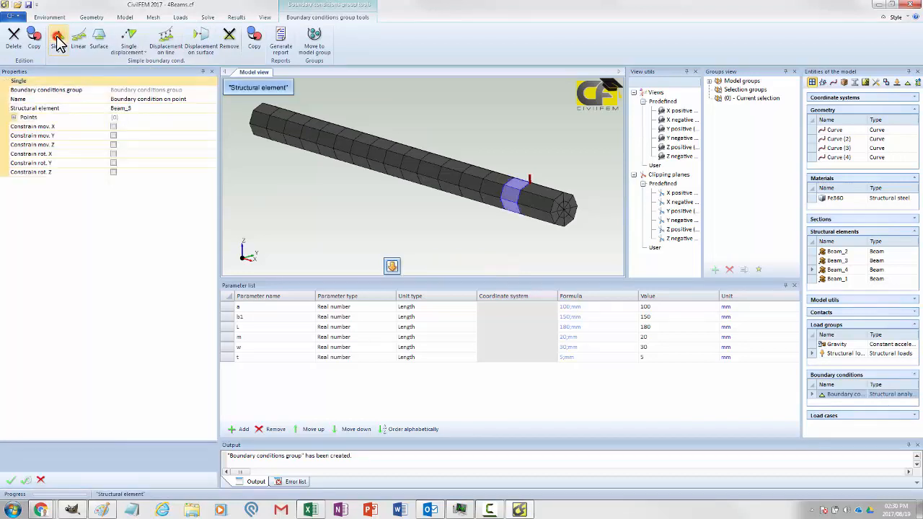
pyautogui.click(141, 110)
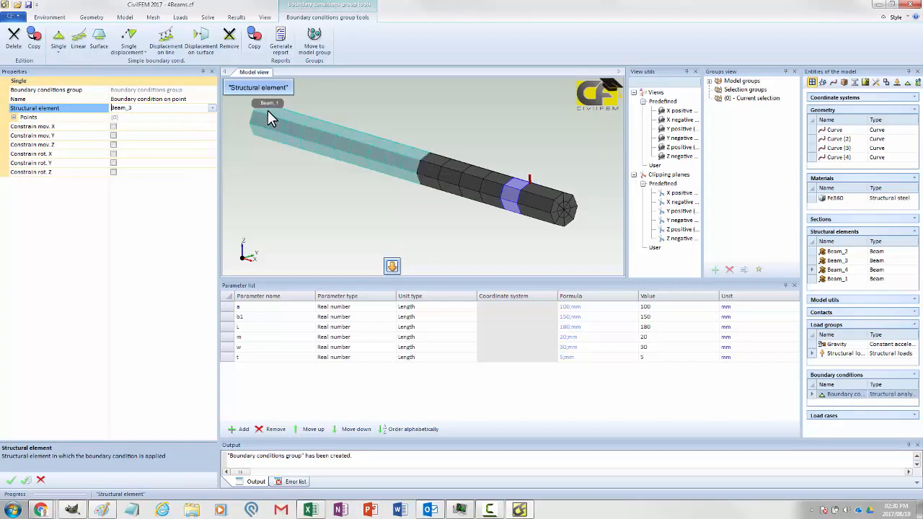
pyautogui.click(212, 107)
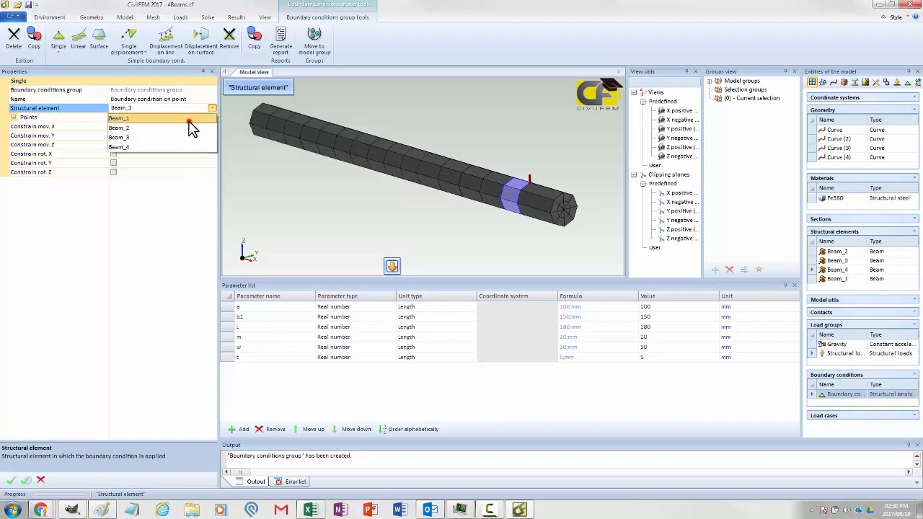
pyautogui.click(189, 121)
pyautogui.click(189, 120)
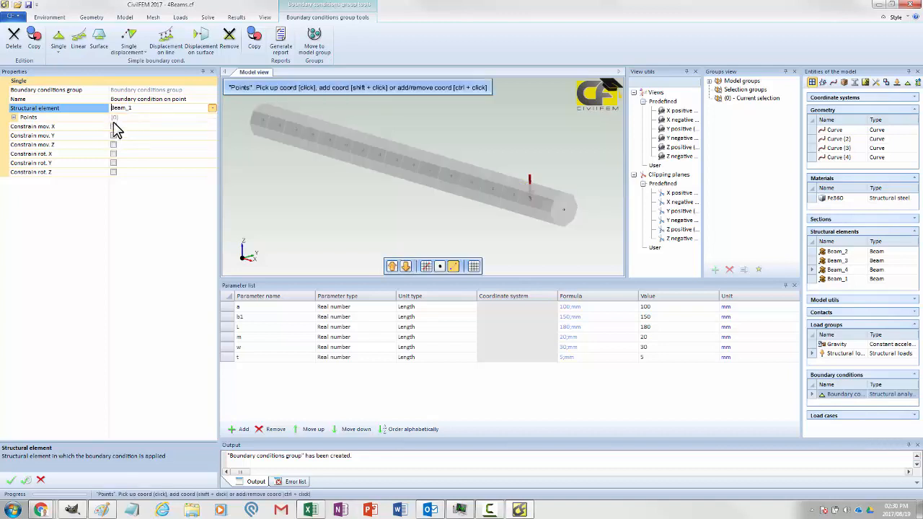
pyautogui.click(122, 118)
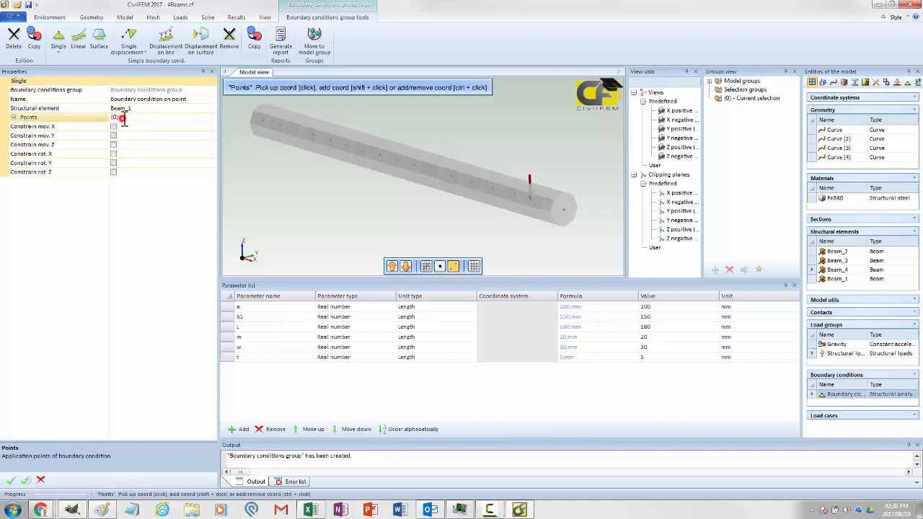
pyautogui.click(261, 119)
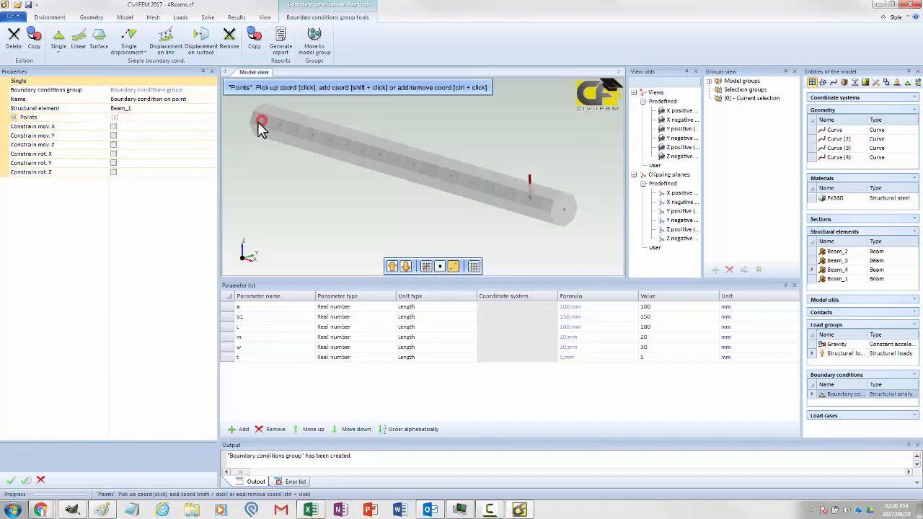
# Constrain movement and rotation in X, Y and Z at the Beam_1 end node and create the boundary condition.
pyautogui.click(113, 126)
pyautogui.click(113, 135)
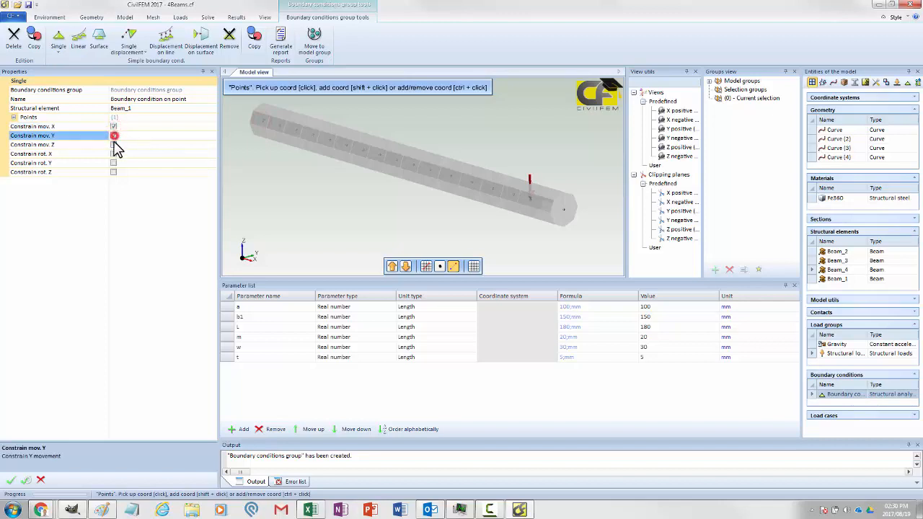
pyautogui.click(113, 145)
pyautogui.click(113, 153)
pyautogui.click(113, 163)
pyautogui.click(113, 173)
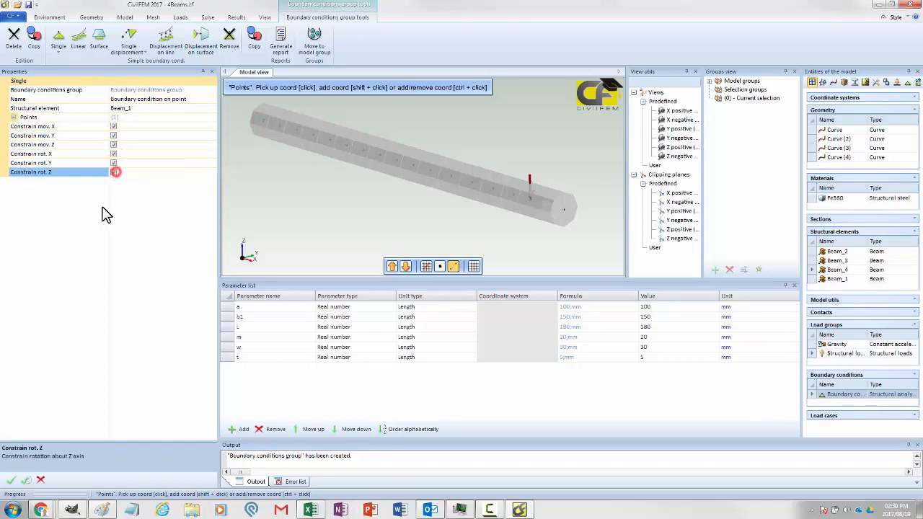
pyautogui.click(10, 480)
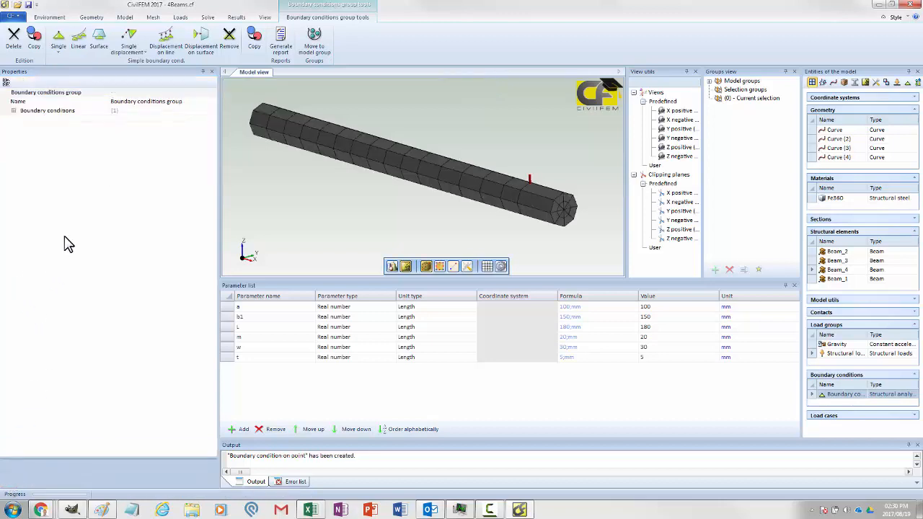
pyautogui.moveTo(295, 206); pyautogui.dragTo(416, 232, button='middle')
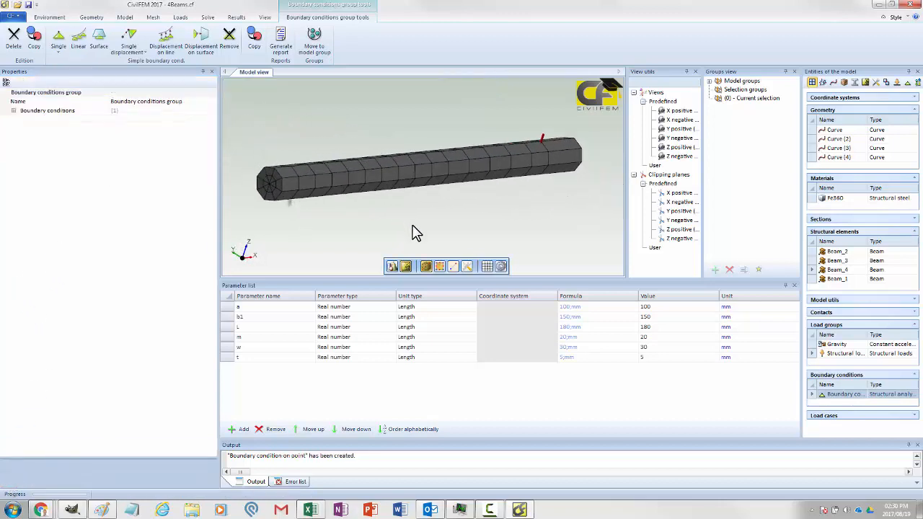
# Plot the boundary conditions group on the model to check the support location.
pyautogui.click(179, 17)
pyautogui.click(229, 41)
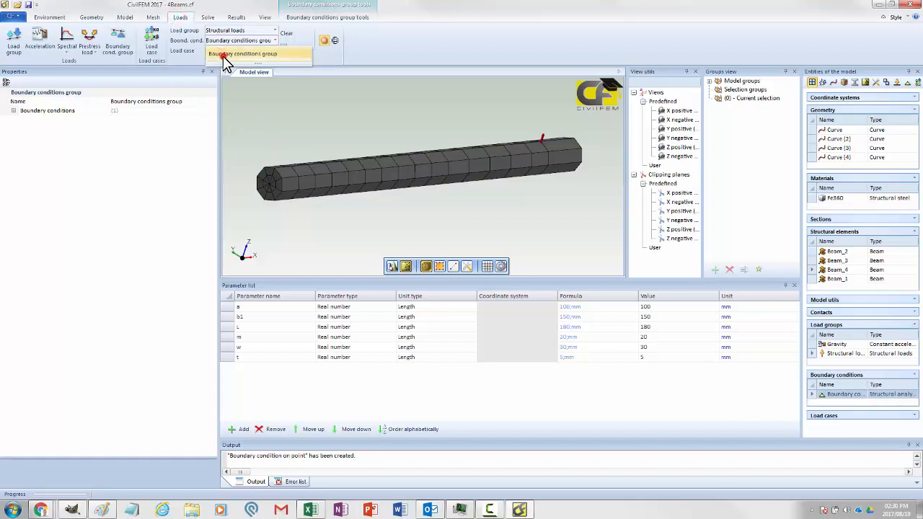
pyautogui.click(224, 55)
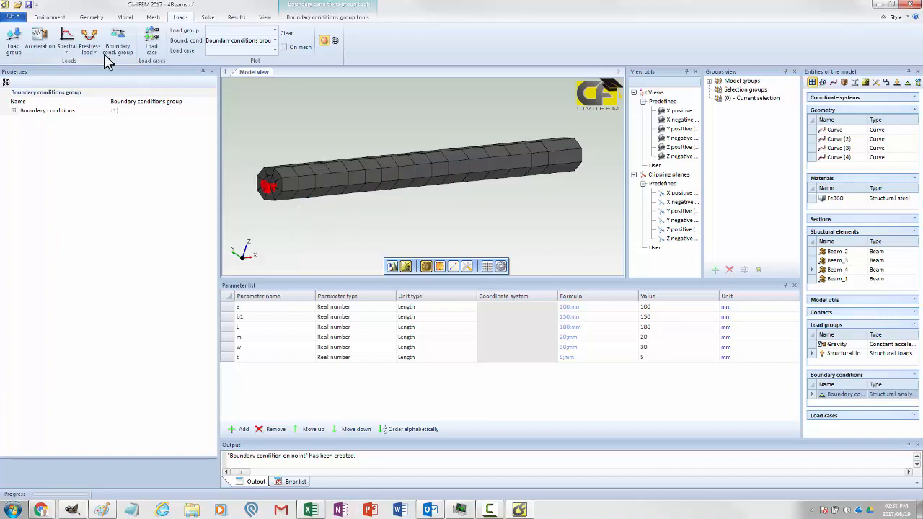
# Create a load case and add the Gravity and Structural loads groups to it, each with a factor of 1.
pyautogui.click(151, 41)
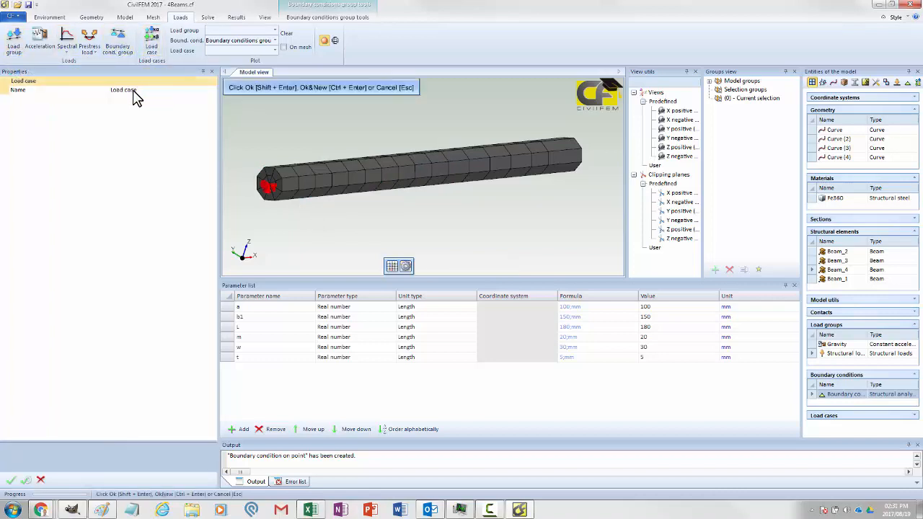
pyautogui.click(10, 479)
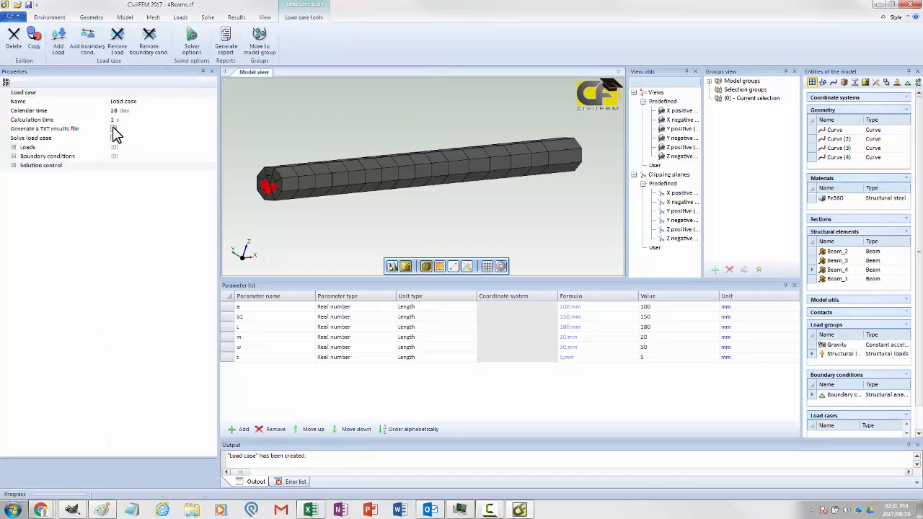
pyautogui.click(57, 42)
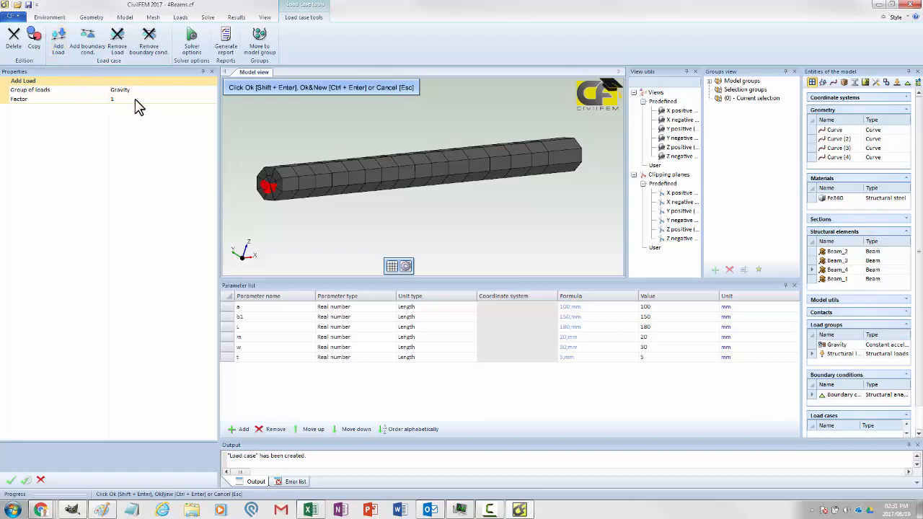
pyautogui.click(26, 480)
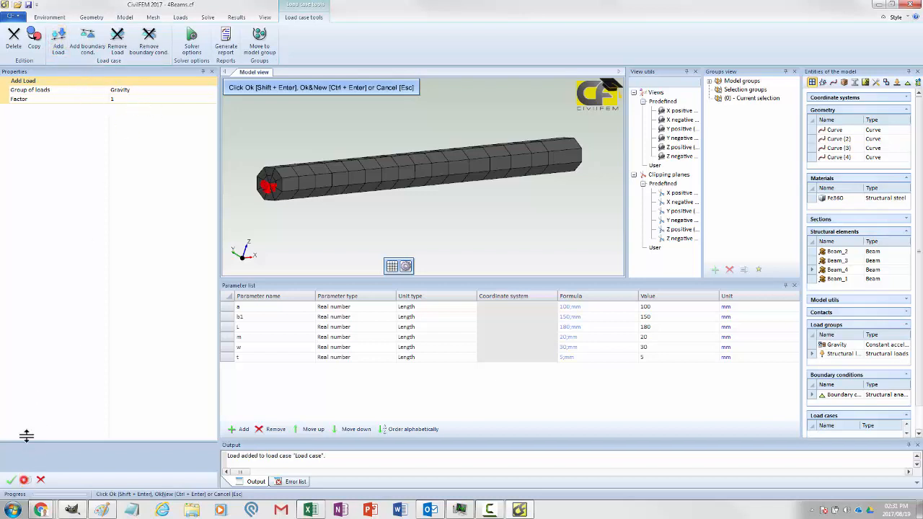
pyautogui.click(134, 92)
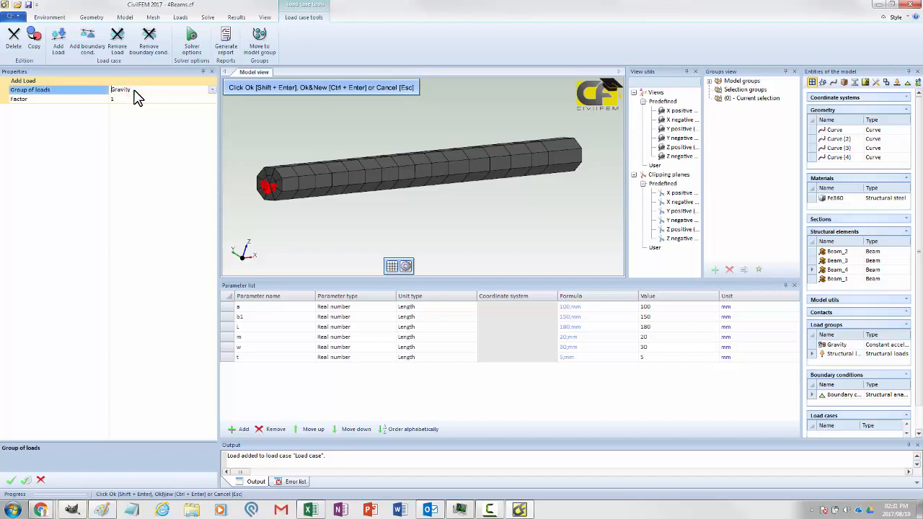
pyautogui.click(213, 91)
pyautogui.click(194, 112)
pyautogui.click(7, 481)
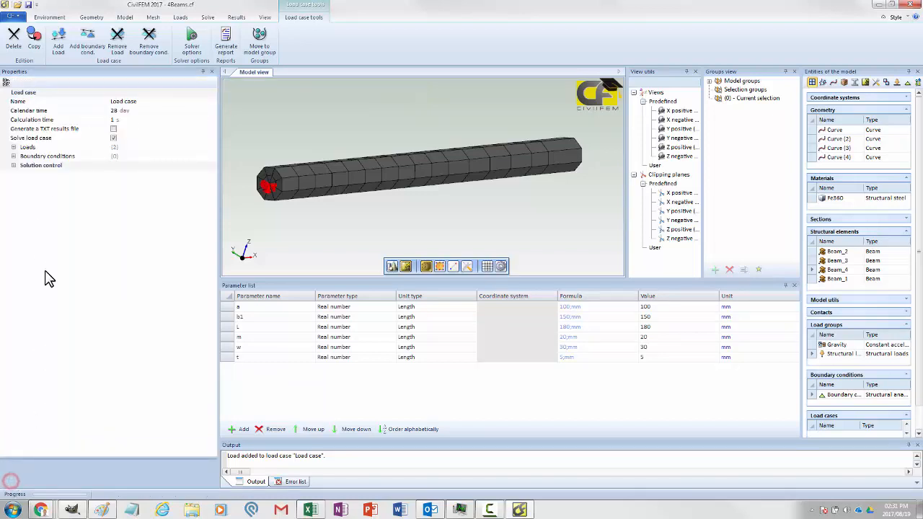
# Add the boundary conditions group to the load case and expand its lists of loads and boundary conditions.
pyautogui.click(83, 52)
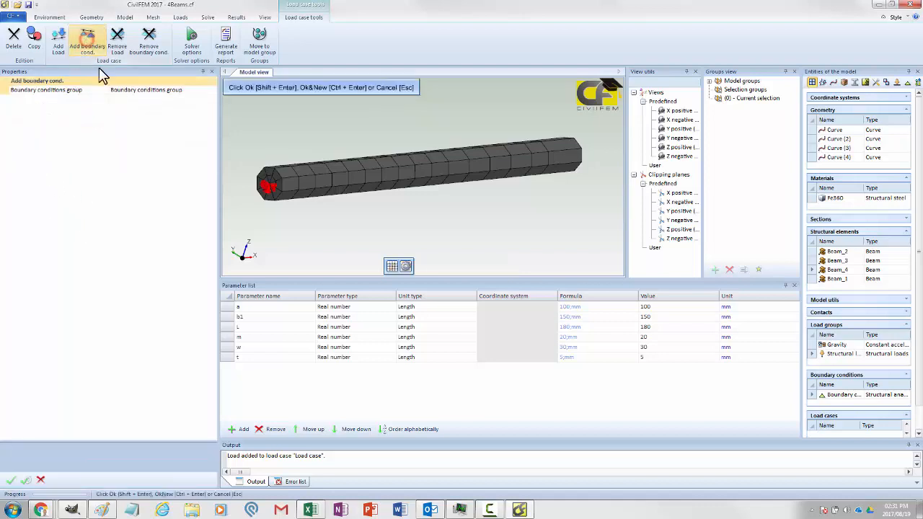
pyautogui.click(10, 480)
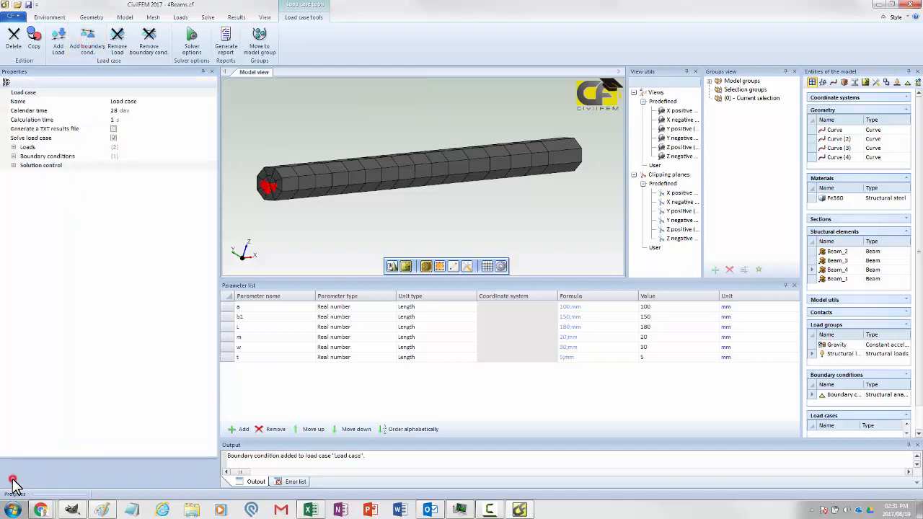
pyautogui.click(13, 147)
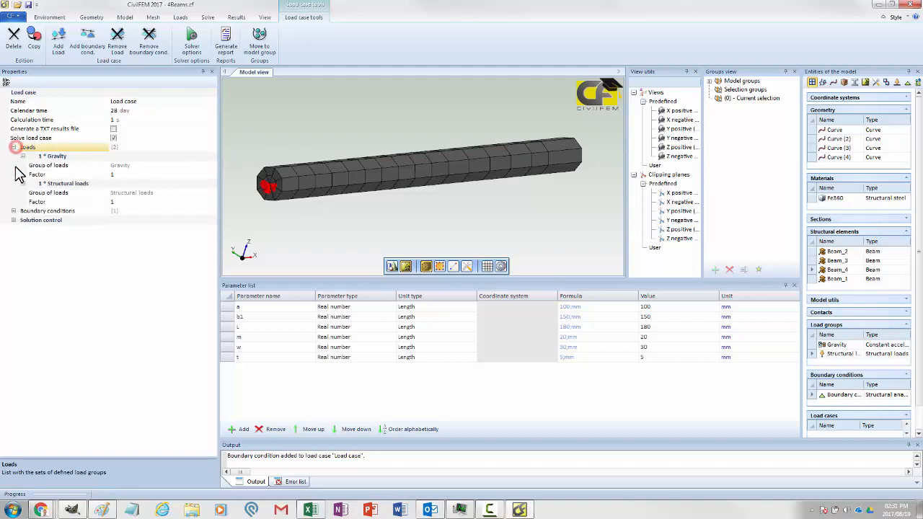
pyautogui.click(13, 210)
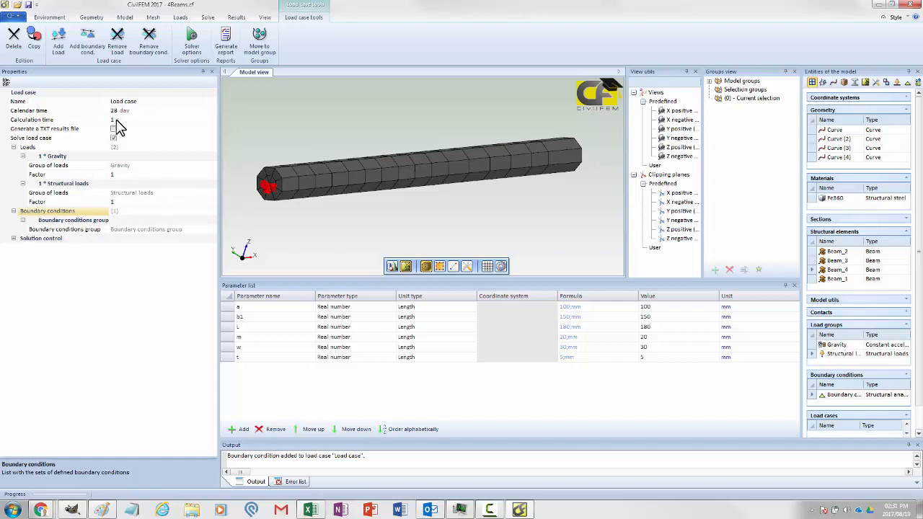
# Plot the load case on the model and save the file.
pyautogui.click(180, 17)
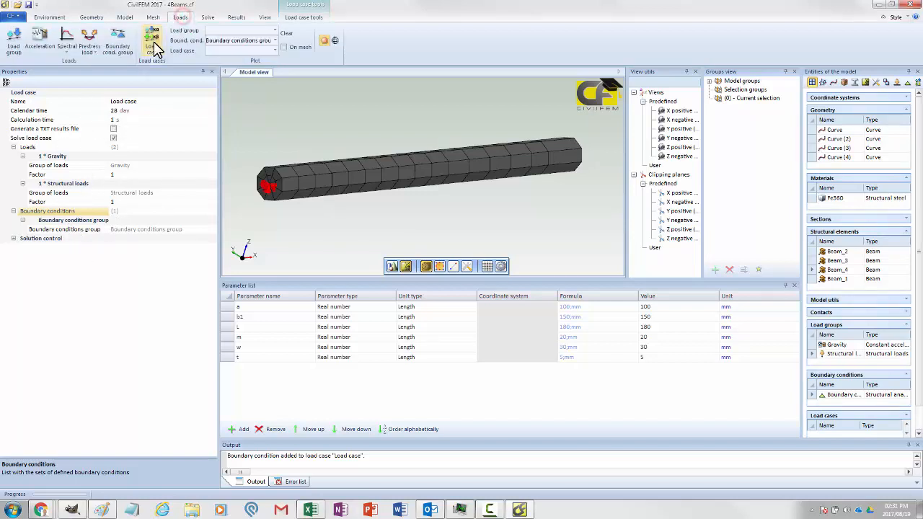
pyautogui.click(275, 50)
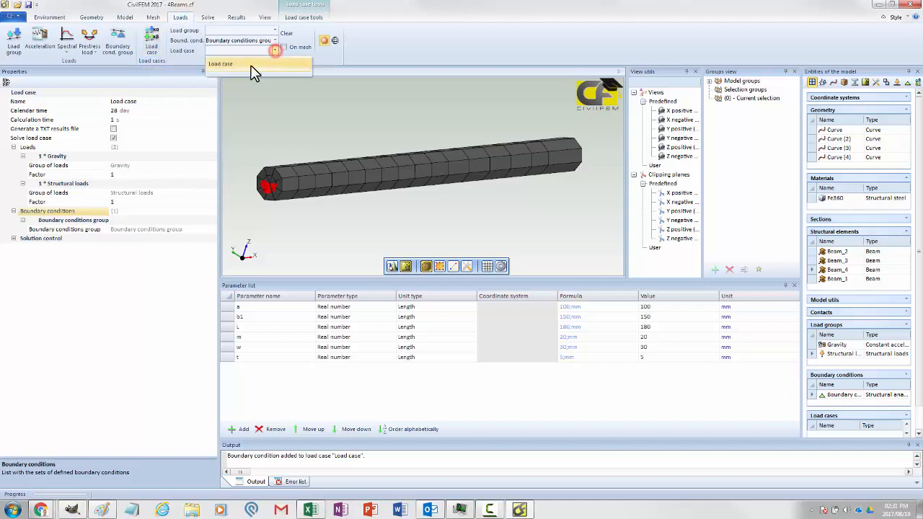
pyautogui.click(251, 65)
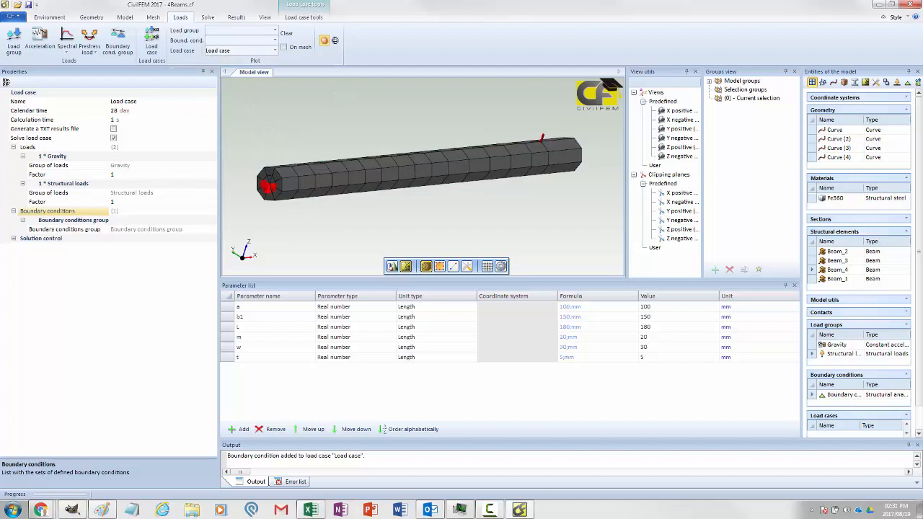
pyautogui.hotkey('ctrl', 's')
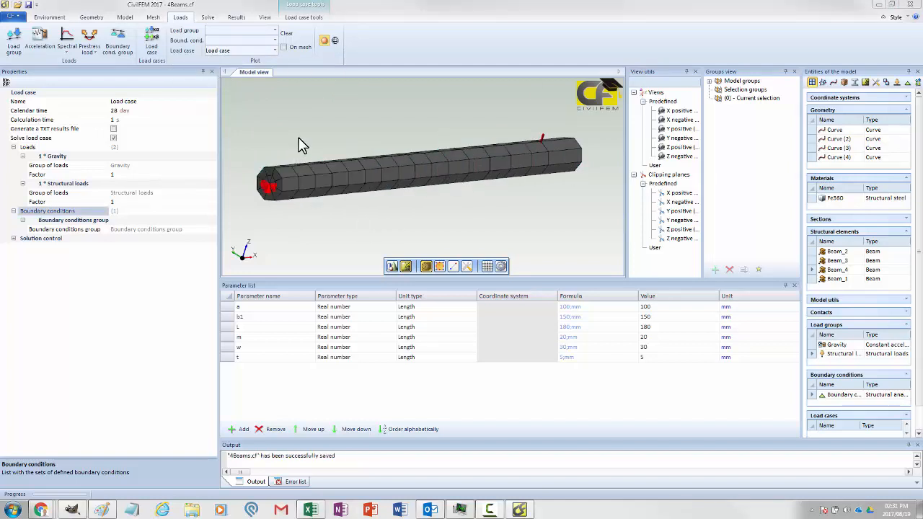
# Try to solve the beam model, saving it before the run.
pyautogui.click(208, 18)
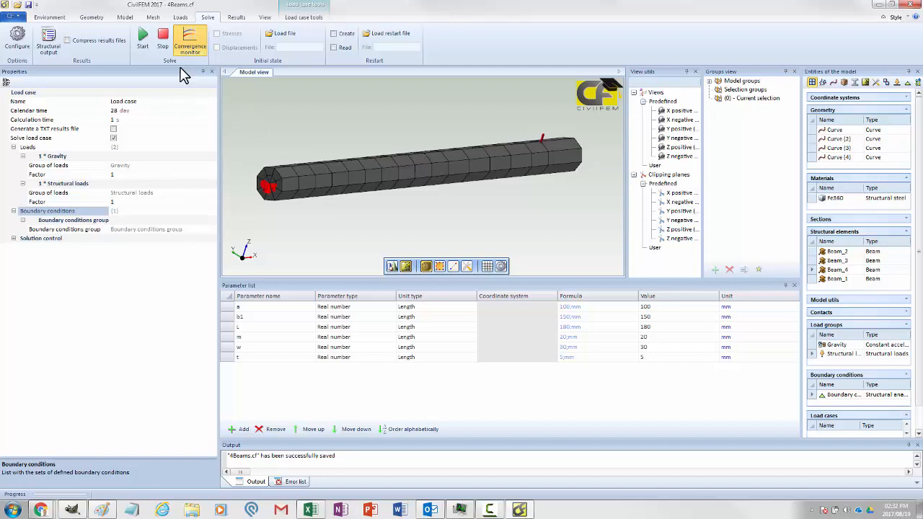
pyautogui.click(143, 37)
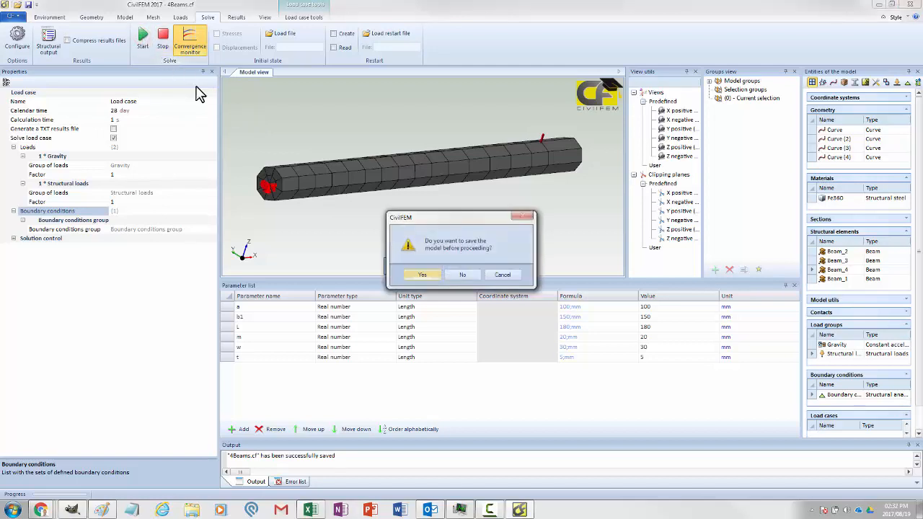
pyautogui.click(422, 275)
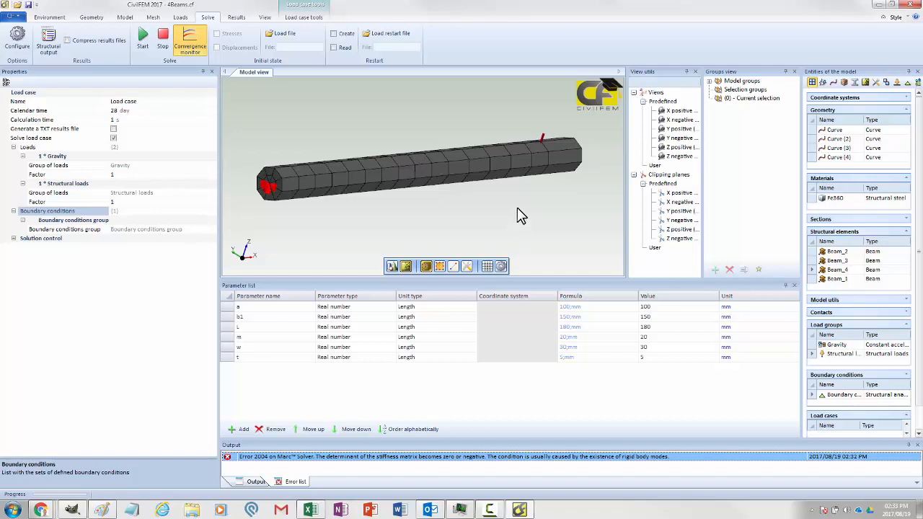
# Highlight Beam_1 to Beam_4 one by one and examine where neighbouring elements meet along the bar.
pyautogui.moveTo(539, 208); pyautogui.dragTo(429, 221, button='middle')
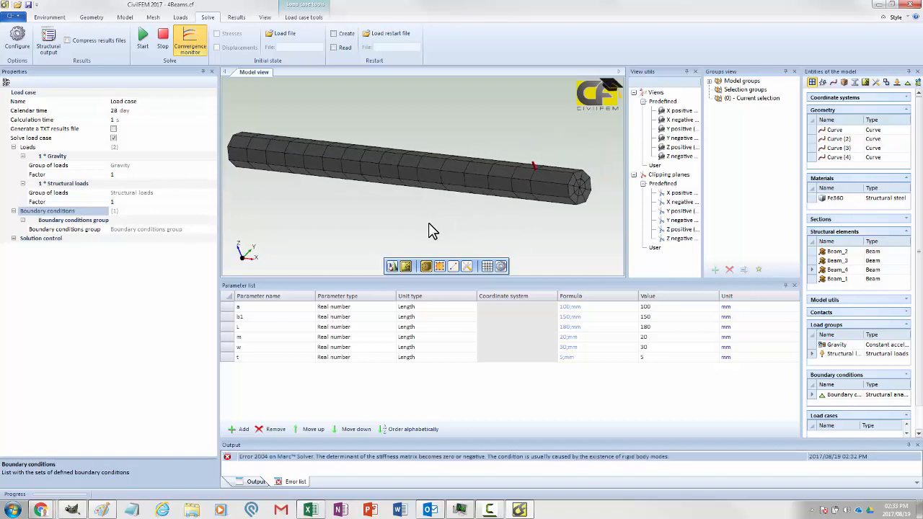
pyautogui.scroll(1, 428, 221)
pyautogui.scroll(-2, 428, 222)
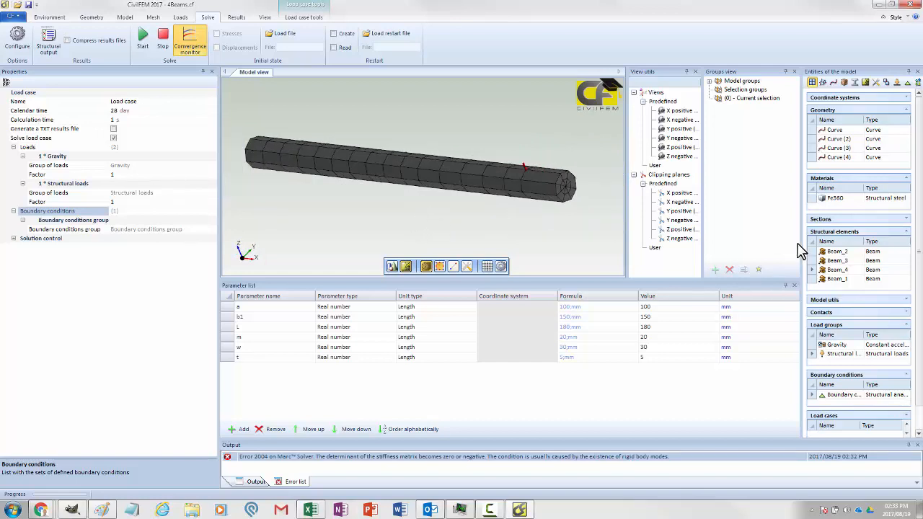
pyautogui.click(836, 253)
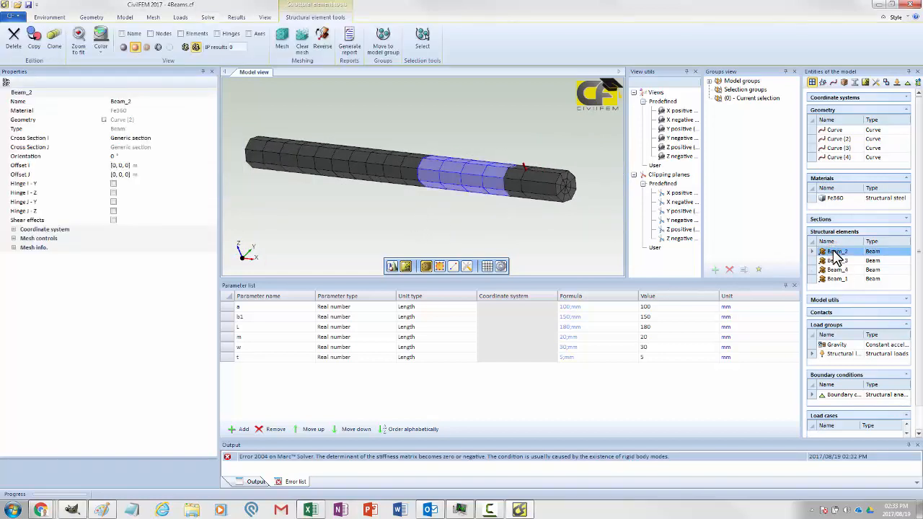
pyautogui.click(836, 260)
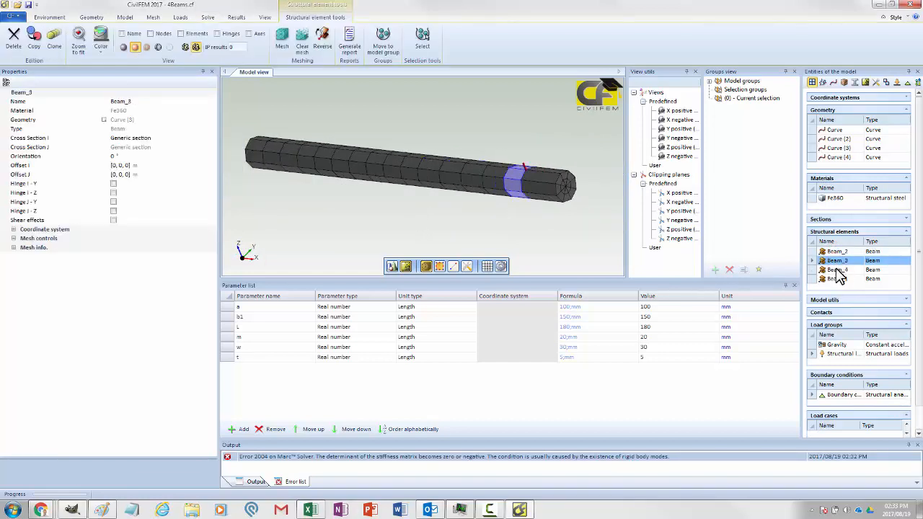
pyautogui.click(836, 270)
pyautogui.click(836, 278)
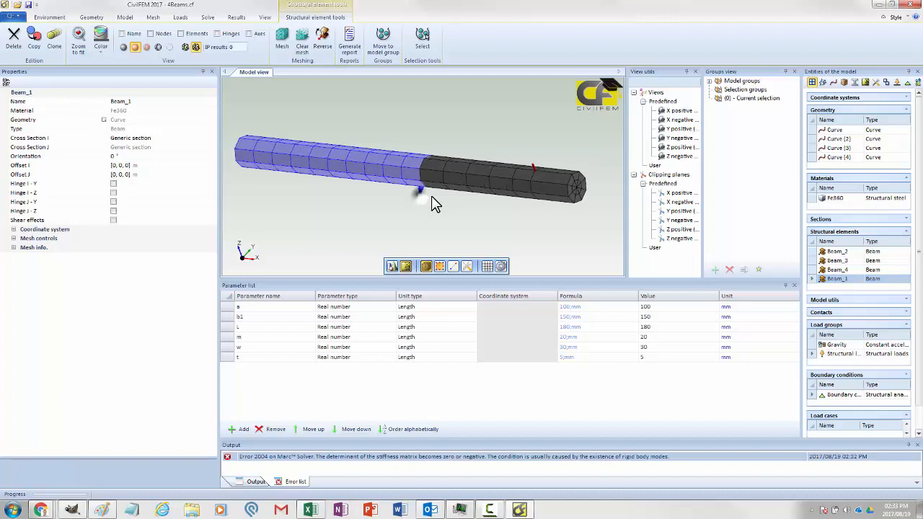
pyautogui.scroll(2, 412, 195)
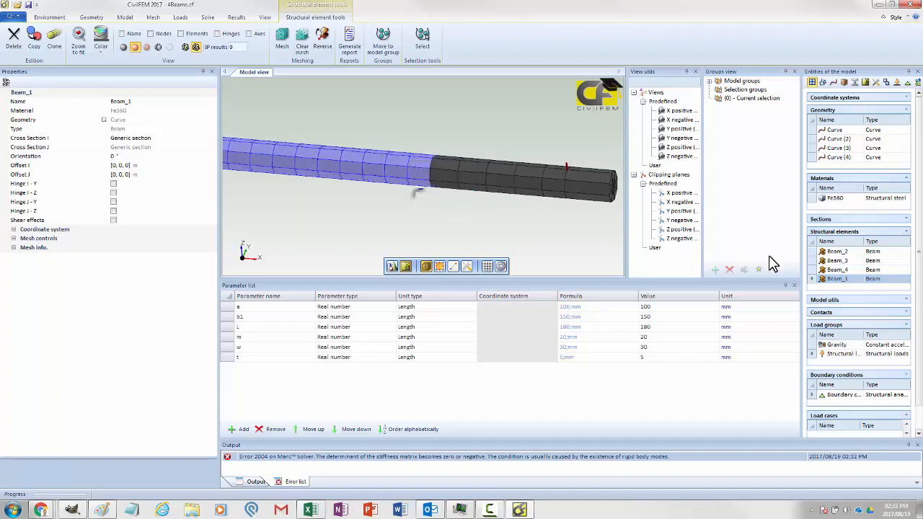
pyautogui.click(836, 270)
pyautogui.click(836, 251)
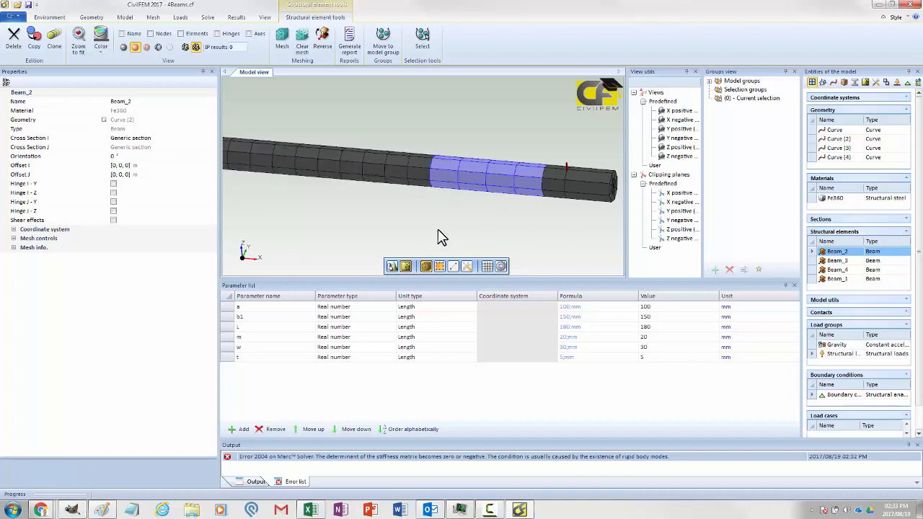
# Merge the nodes of all structural elements with a tolerance of 0.001 m.
pyautogui.click(154, 17)
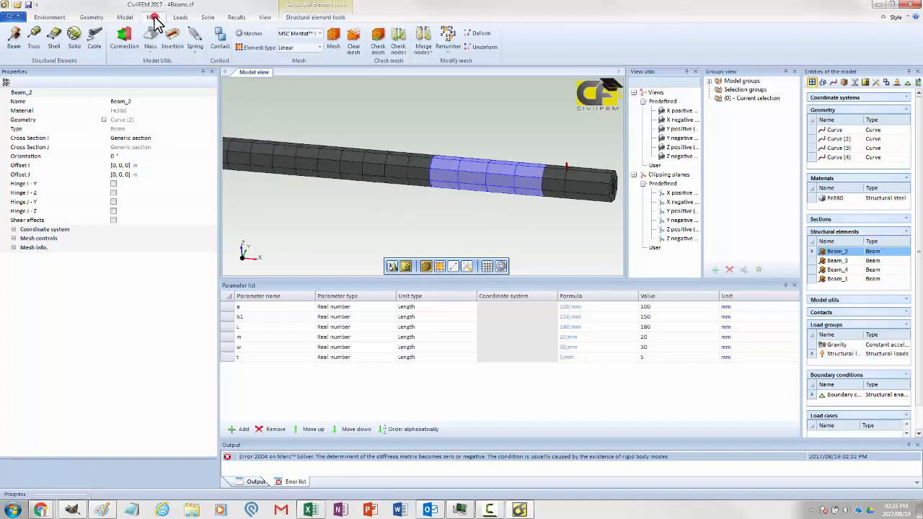
pyautogui.click(423, 49)
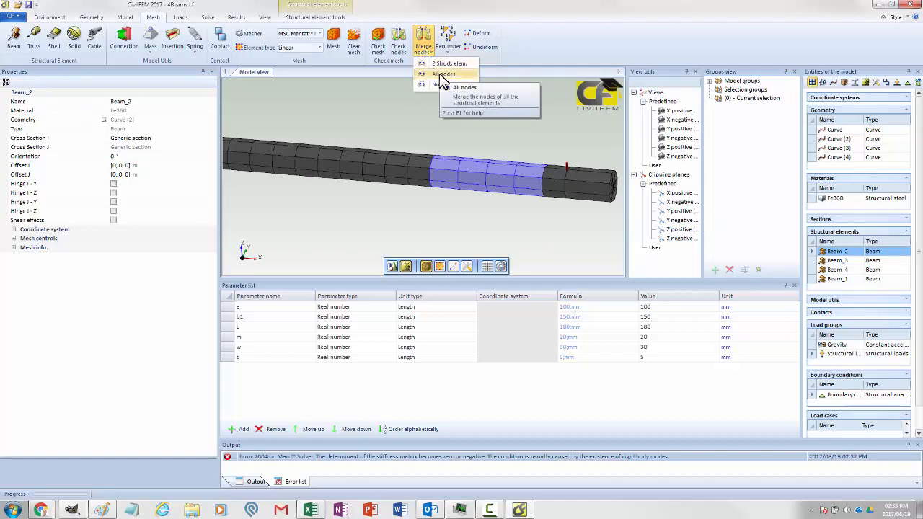
pyautogui.click(441, 77)
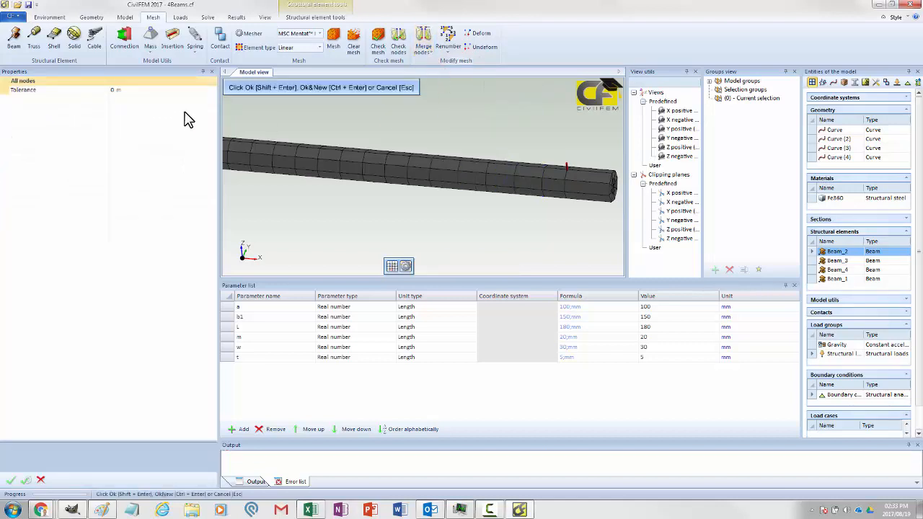
pyautogui.click(133, 89)
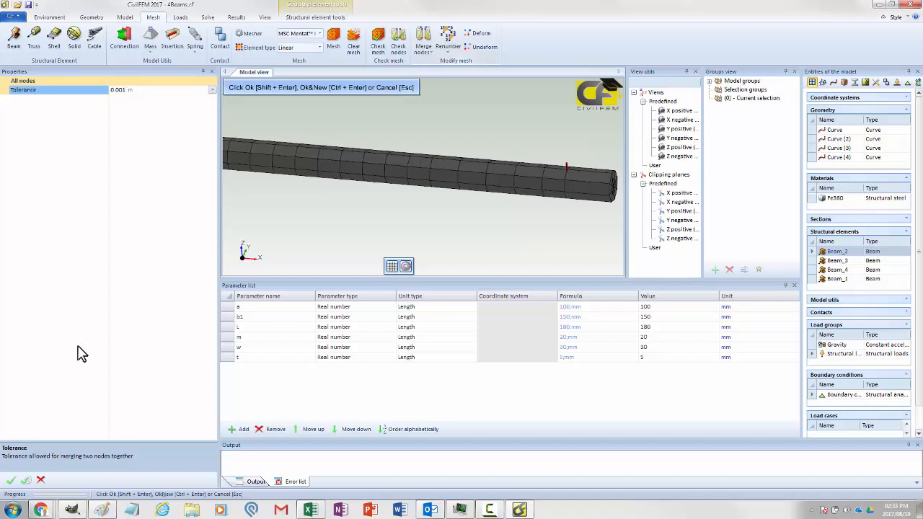
pyautogui.click(10, 482)
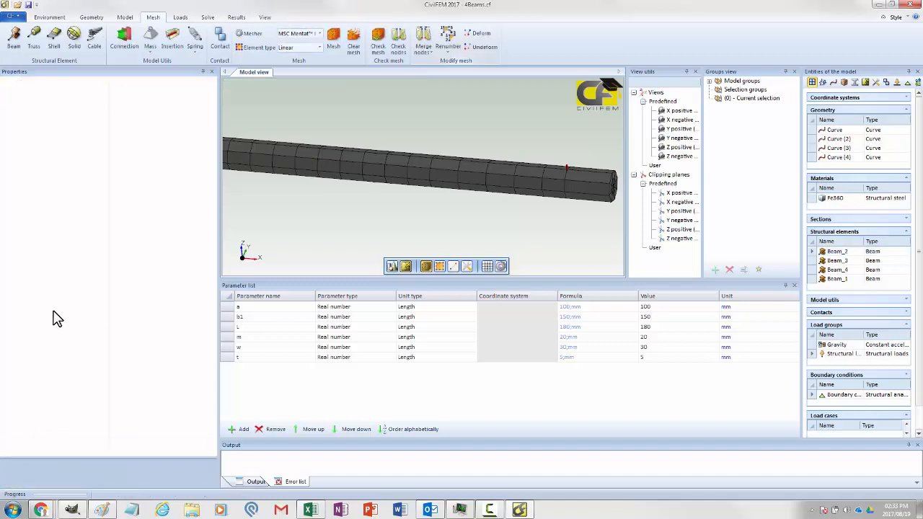
# Enlarge the output log and examine which node pairs were merged.
pyautogui.click(256, 482)
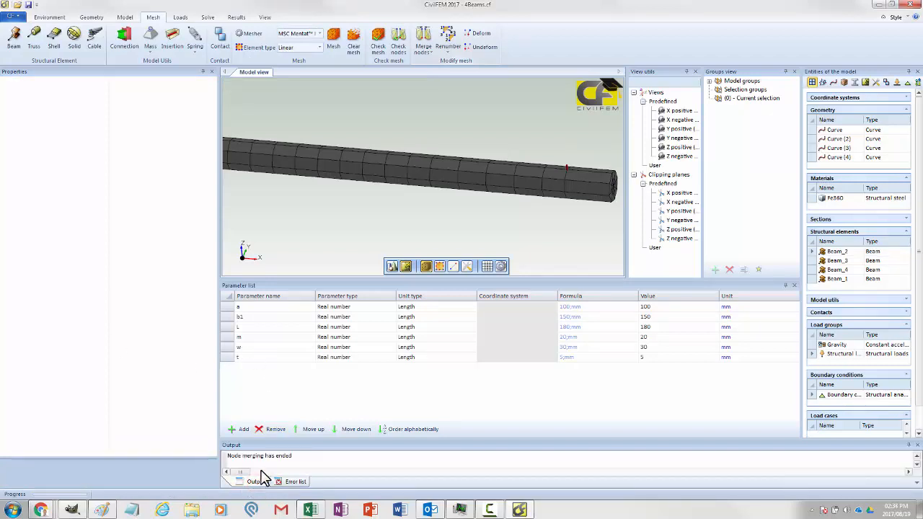
pyautogui.moveTo(287, 436); pyautogui.dragTo(282, 388)
pyautogui.scroll(4, 293, 438)
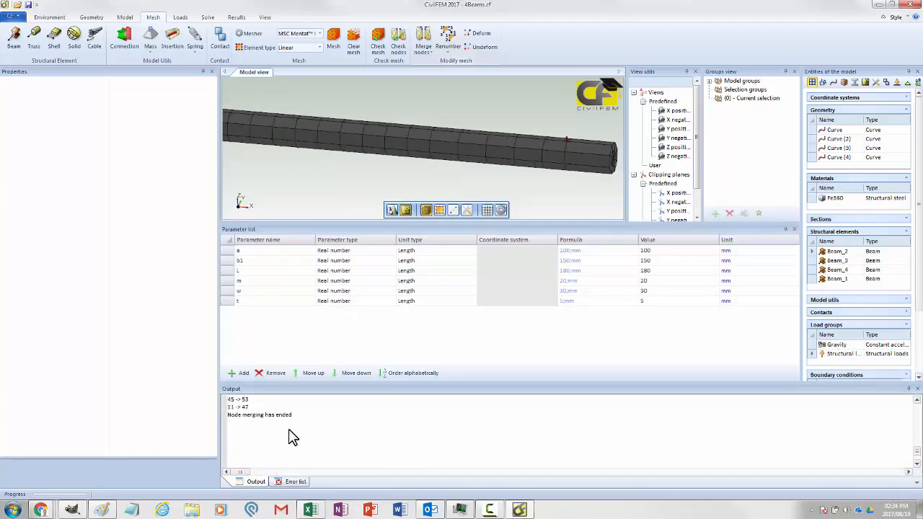
pyautogui.moveTo(248, 429)
pyautogui.mouseDown()
pyautogui.moveTo(231, 414)
pyautogui.moveTo(252, 417)
pyautogui.mouseUp()
pyautogui.scroll(2, 253, 416)
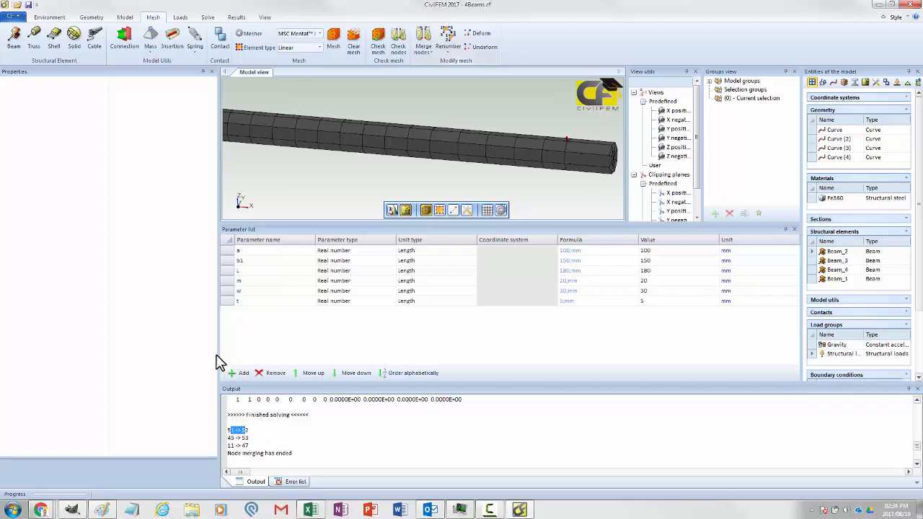
# Solve the beam model with its merged nodes.
pyautogui.click(209, 17)
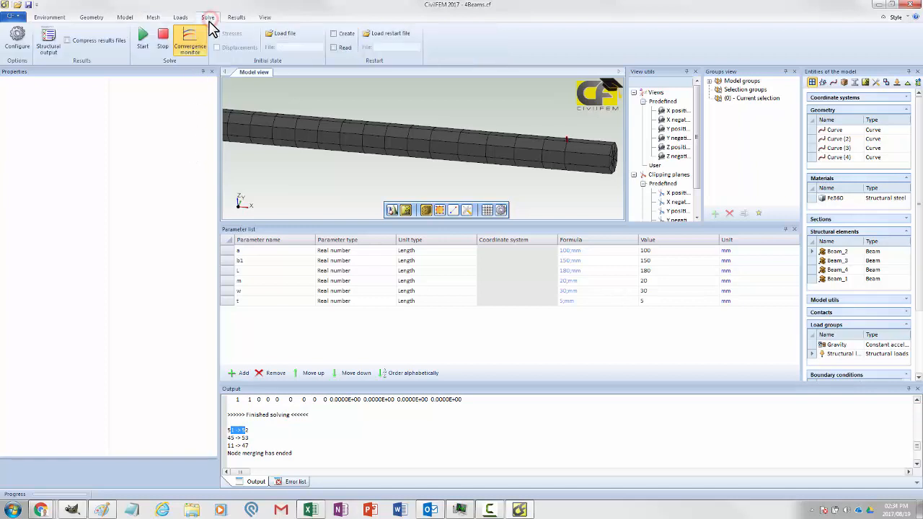
pyautogui.click(143, 36)
pyautogui.click(423, 274)
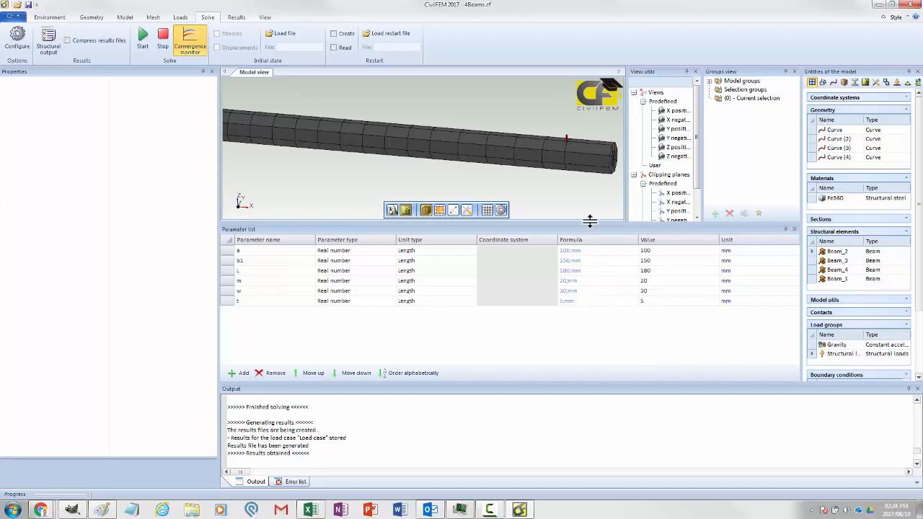
# Enlarge the model view by shrinking the parameter list and closing the view utilities and groups view.
pyautogui.moveTo(590, 221); pyautogui.dragTo(591, 282)
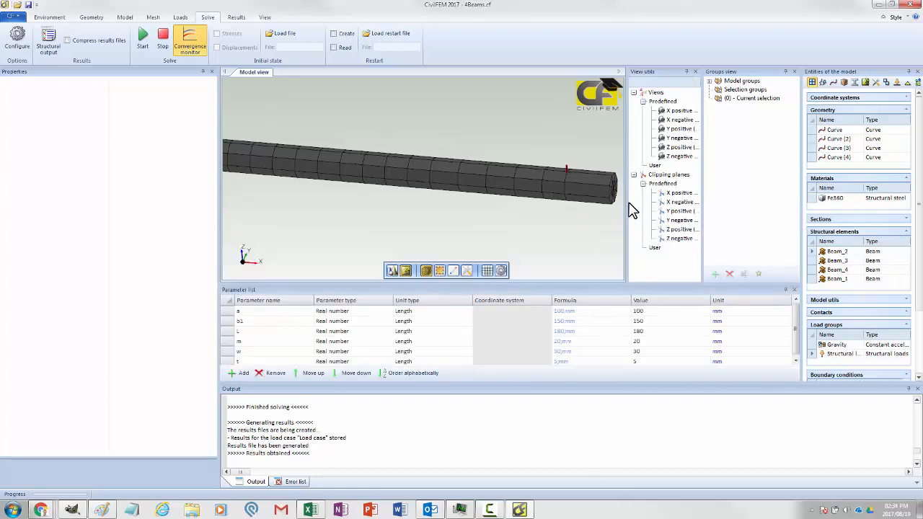
pyautogui.moveTo(627, 197); pyautogui.dragTo(614, 197)
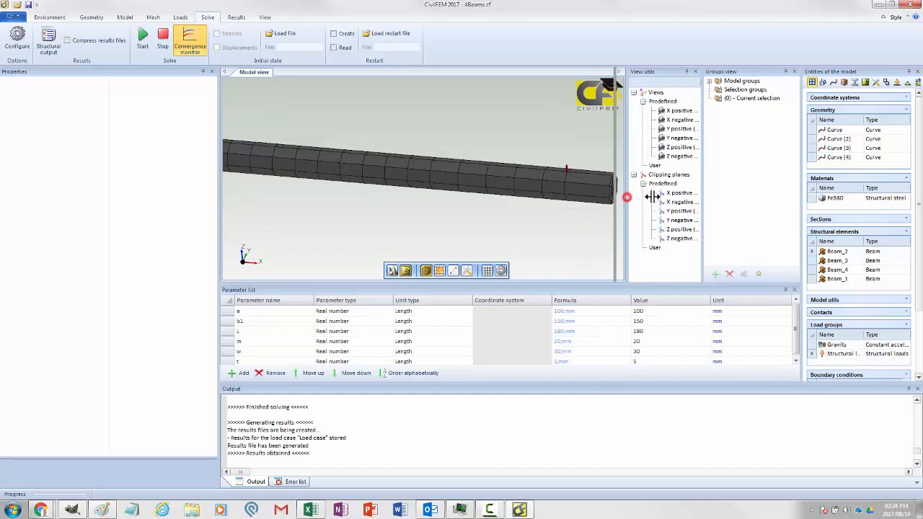
pyautogui.click(695, 72)
pyautogui.moveTo(700, 135); pyautogui.dragTo(734, 132)
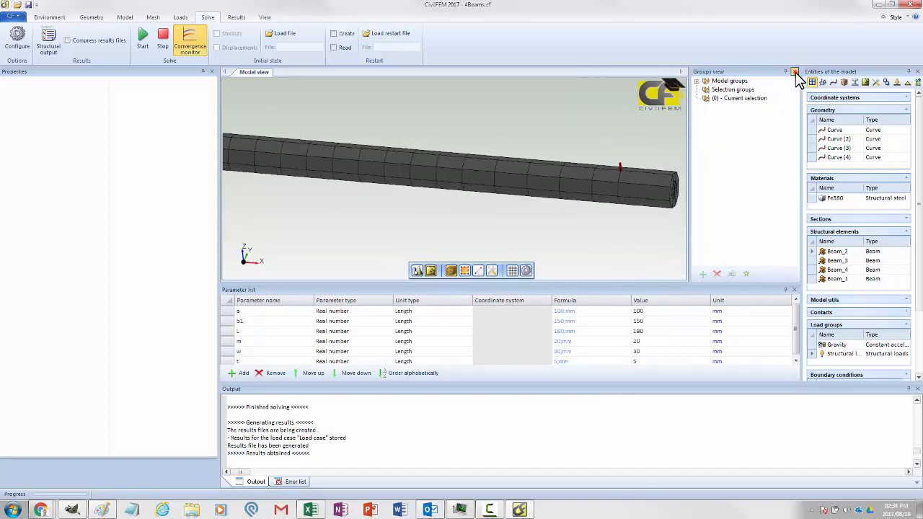
pyautogui.click(795, 73)
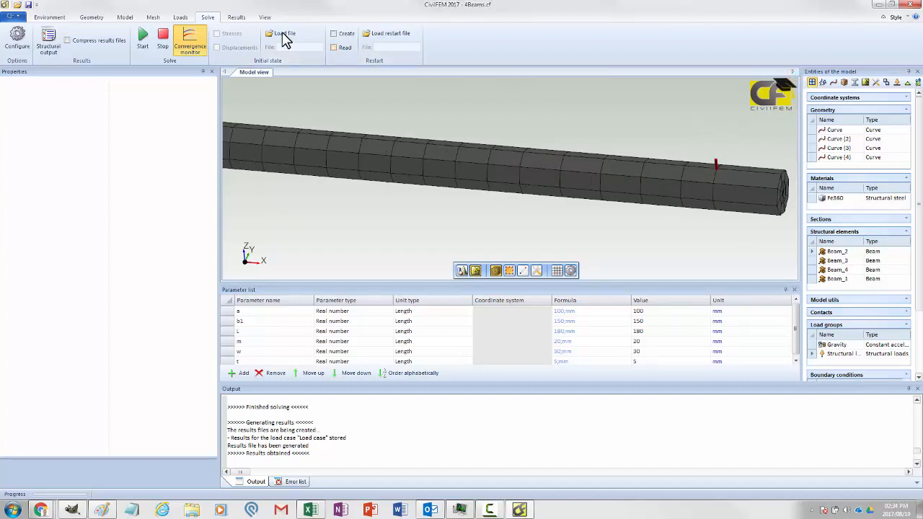
pyautogui.click(265, 17)
pyautogui.click(256, 45)
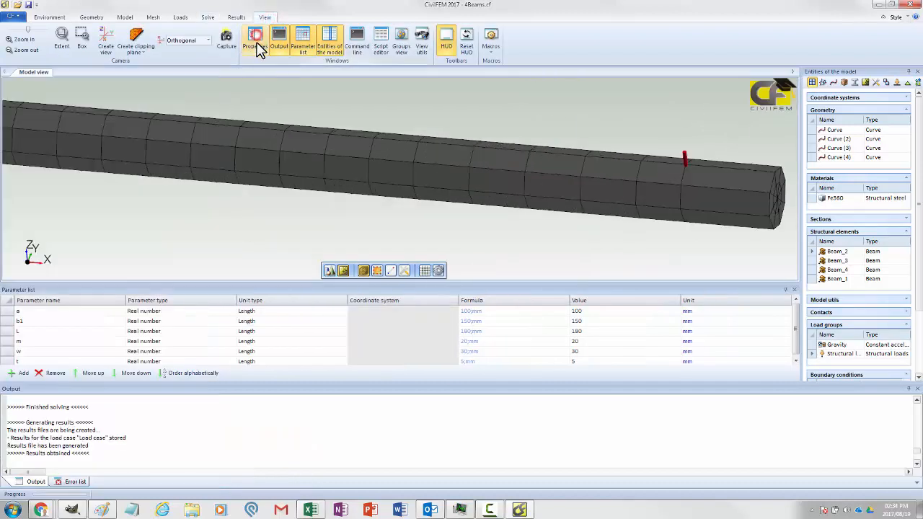
pyautogui.click(256, 46)
pyautogui.click(280, 42)
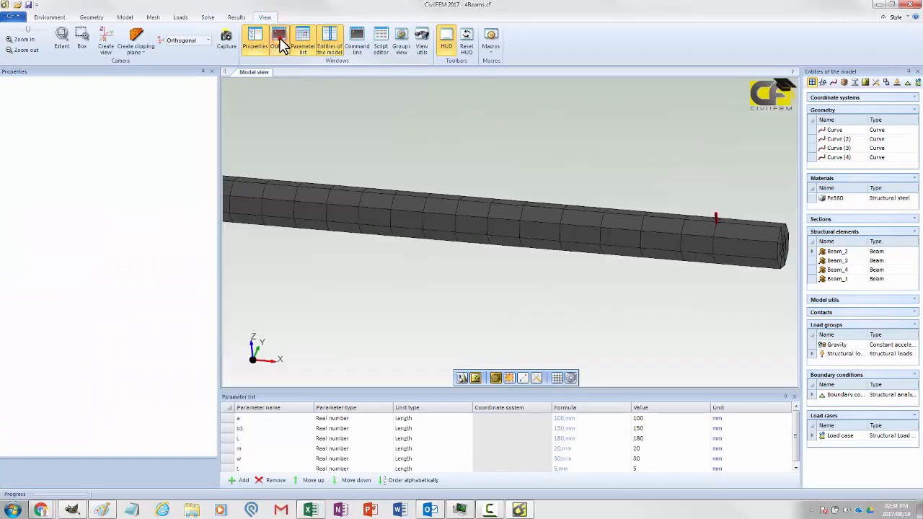
pyautogui.click(280, 42)
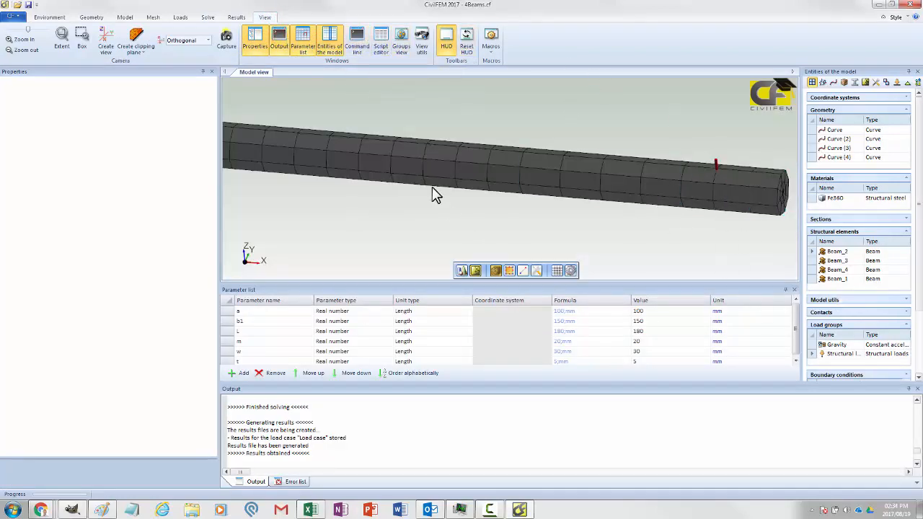
# Load the results file Load case.rcf.
pyautogui.click(236, 16)
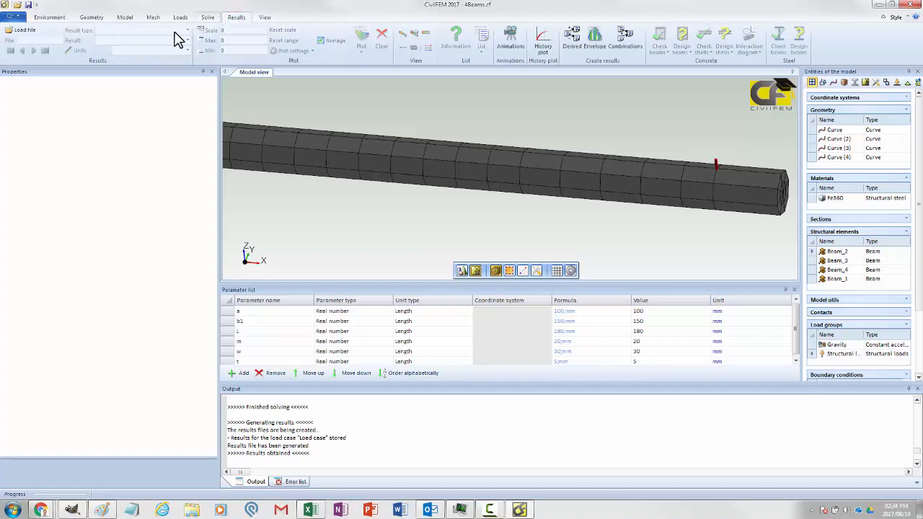
pyautogui.click(20, 31)
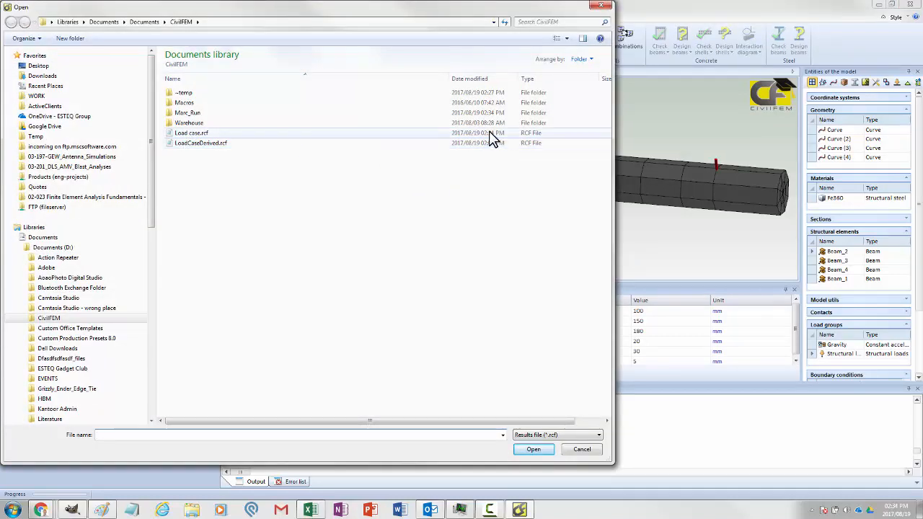
pyautogui.click(191, 133)
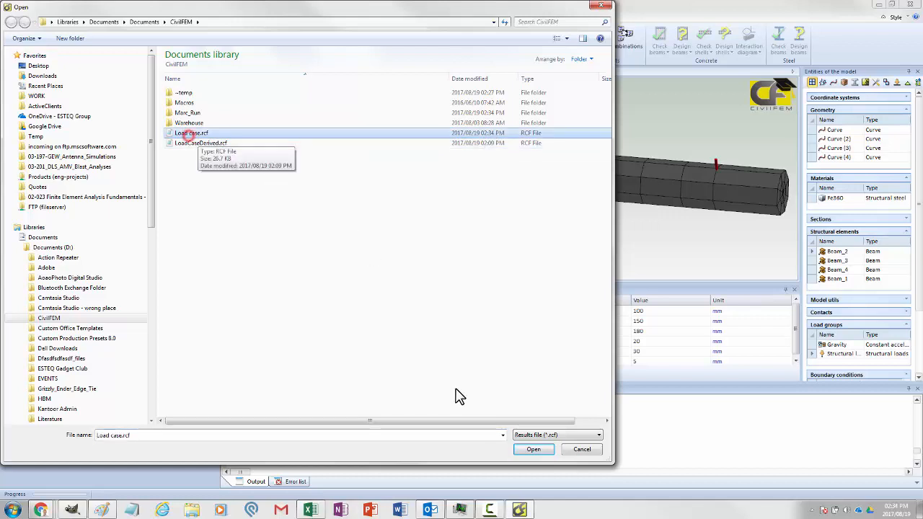
pyautogui.click(532, 449)
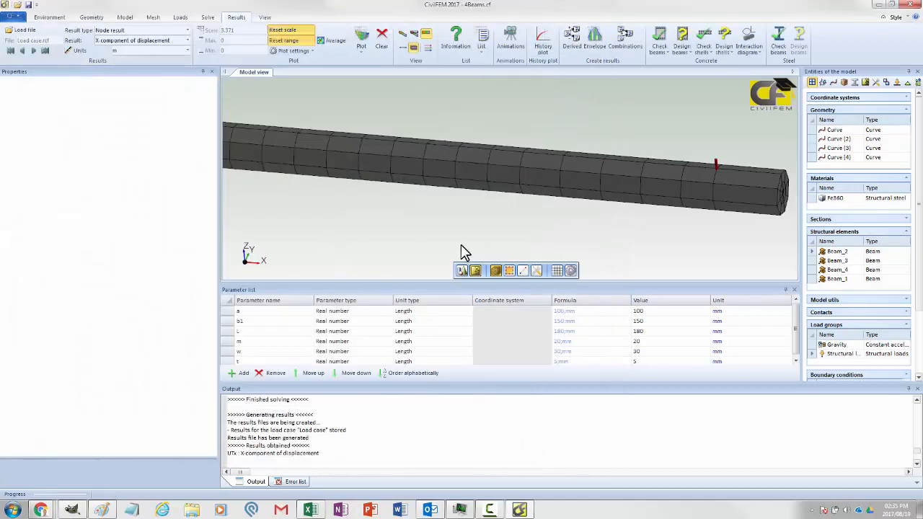
# Plot the Z-component of displacement as a node result on the whole beam and examine it at both ends.
pyautogui.moveTo(466, 236); pyautogui.dragTo(430, 225, button='middle')
pyautogui.scroll(1, 487, 236)
pyautogui.scroll(-2, 487, 236)
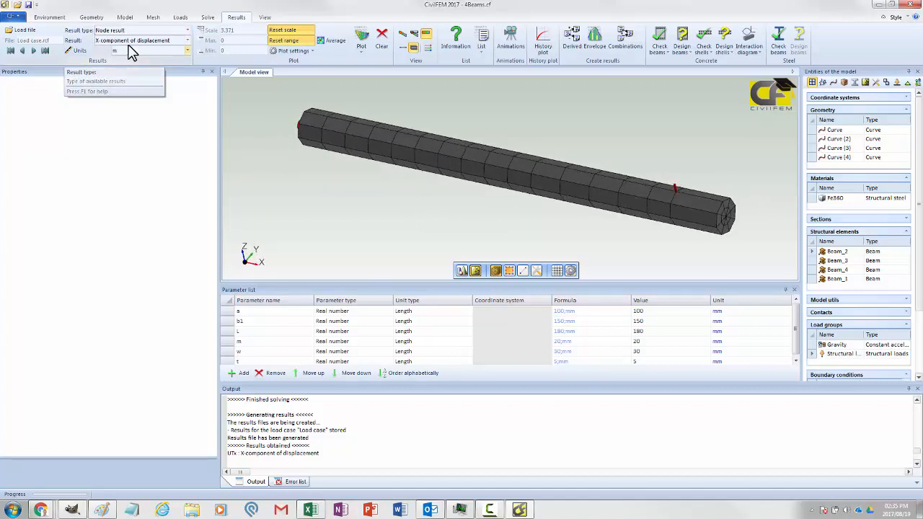
pyautogui.moveTo(247, 154)
pyautogui.mouseDown(button='middle')
pyautogui.moveTo(230, 145)
pyautogui.moveTo(266, 137)
pyautogui.moveTo(255, 144)
pyautogui.mouseUp(button='middle')
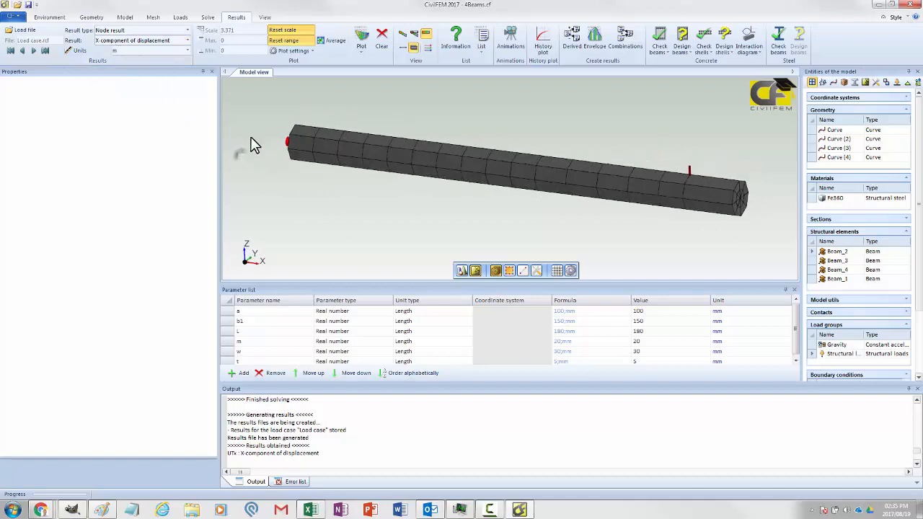
pyautogui.click(122, 42)
pyautogui.click(124, 82)
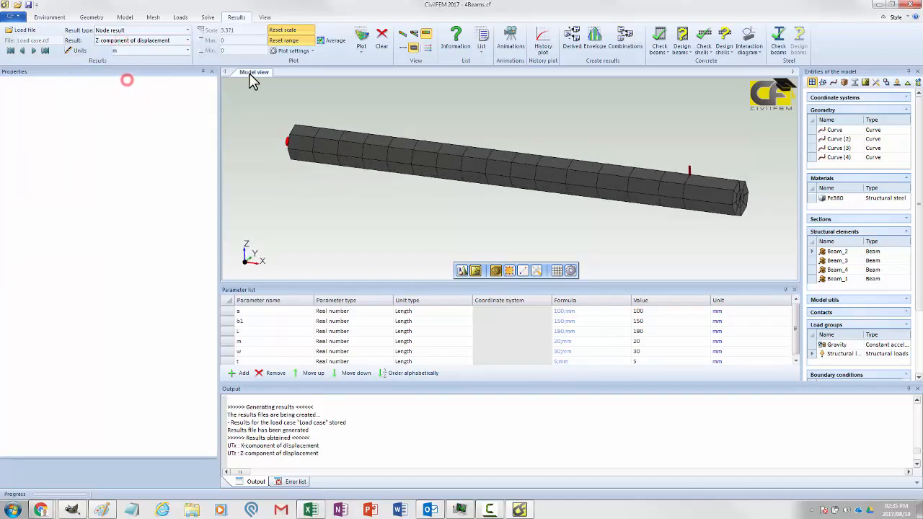
pyautogui.click(360, 36)
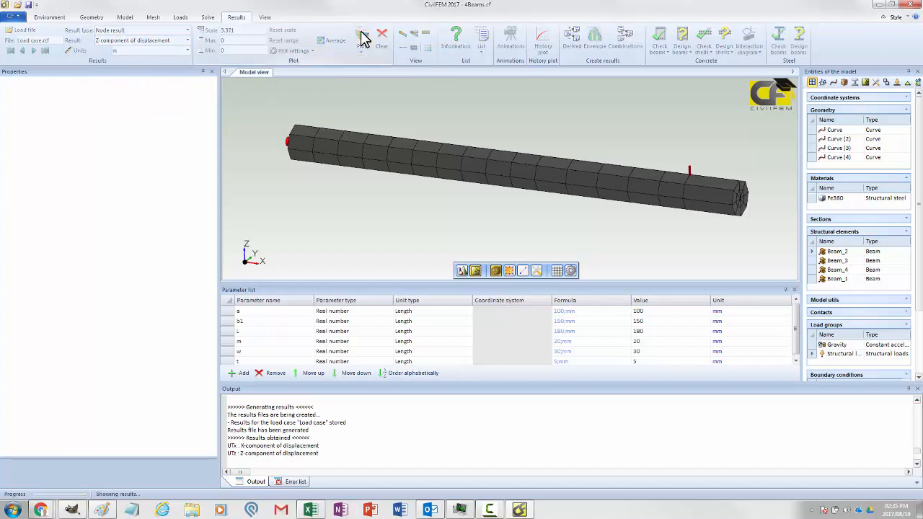
pyautogui.moveTo(488, 117); pyautogui.dragTo(452, 121, button='middle')
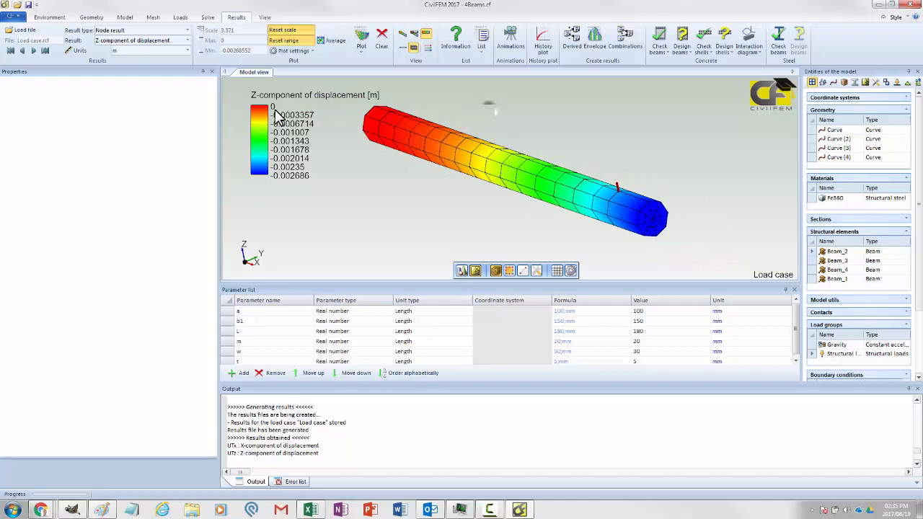
pyautogui.moveTo(373, 142)
pyautogui.moveTo(666, 224)
pyautogui.moveTo(411, 181); pyautogui.dragTo(389, 176, button='middle')
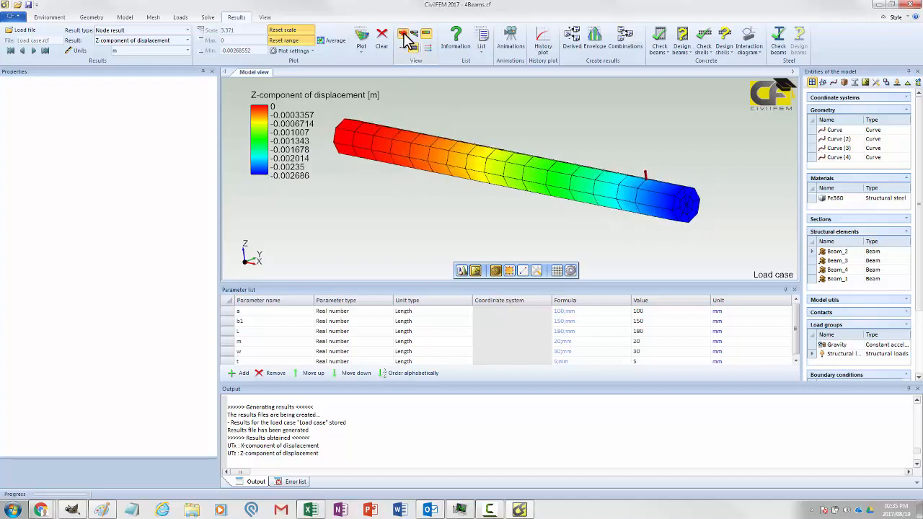
# Replot the displacement on the deformed shape, adding the undeformed outline for comparison.
pyautogui.click(362, 40)
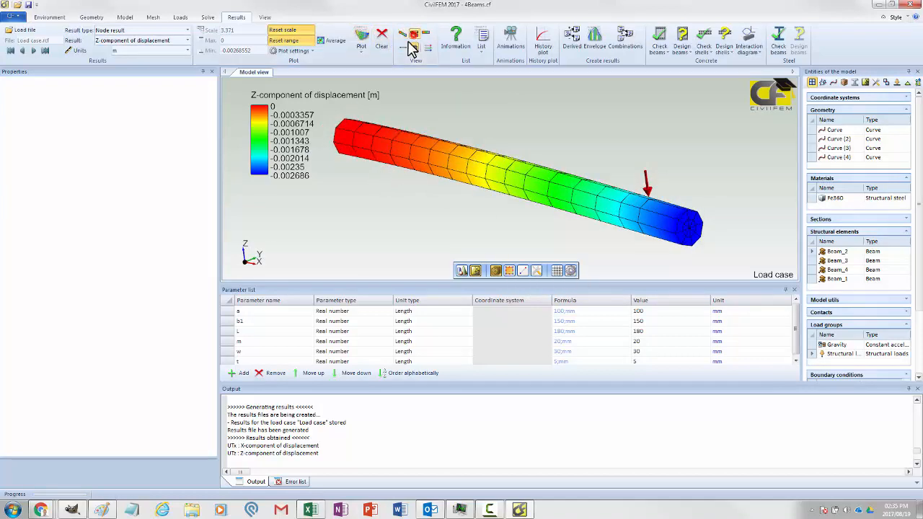
pyautogui.click(412, 46)
pyautogui.click(361, 41)
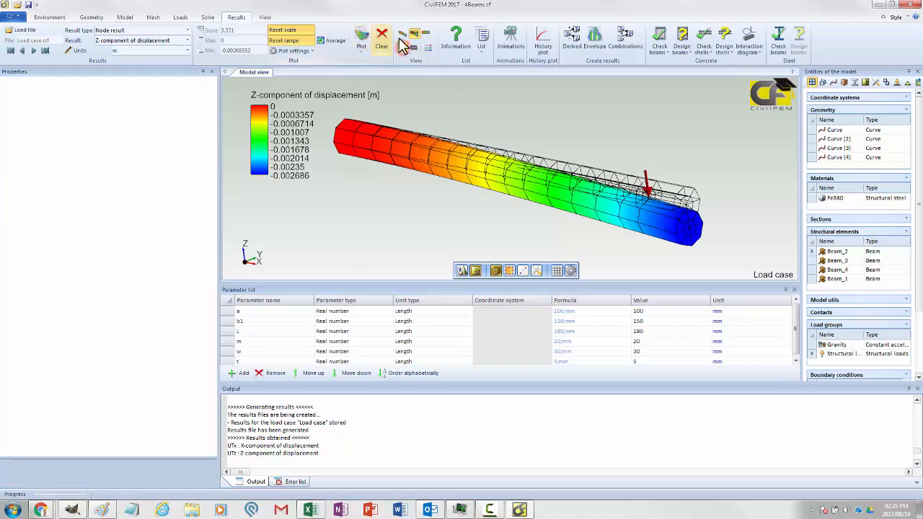
# Replot only the deformed shape, first in the simplified line display and finally with the beam's solid cross-section.
pyautogui.click(403, 46)
pyautogui.click(363, 39)
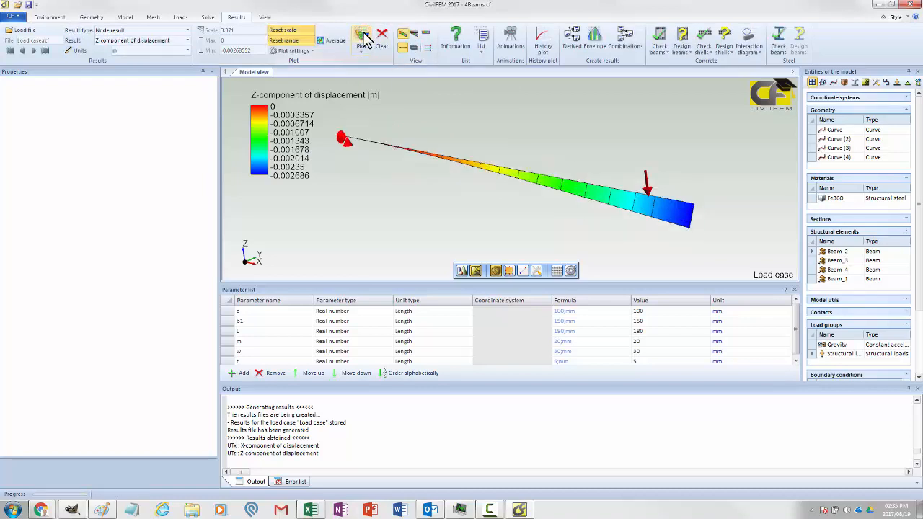
pyautogui.moveTo(545, 151)
pyautogui.mouseDown(button='middle')
pyautogui.moveTo(494, 149)
pyautogui.moveTo(539, 144)
pyautogui.moveTo(527, 150)
pyautogui.moveTo(534, 152)
pyautogui.mouseUp(button='middle')
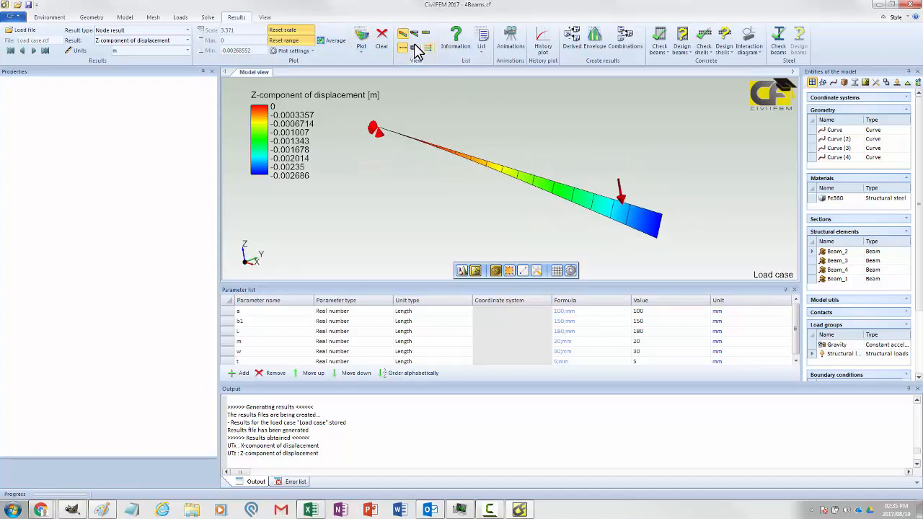
pyautogui.click(414, 47)
pyautogui.click(364, 40)
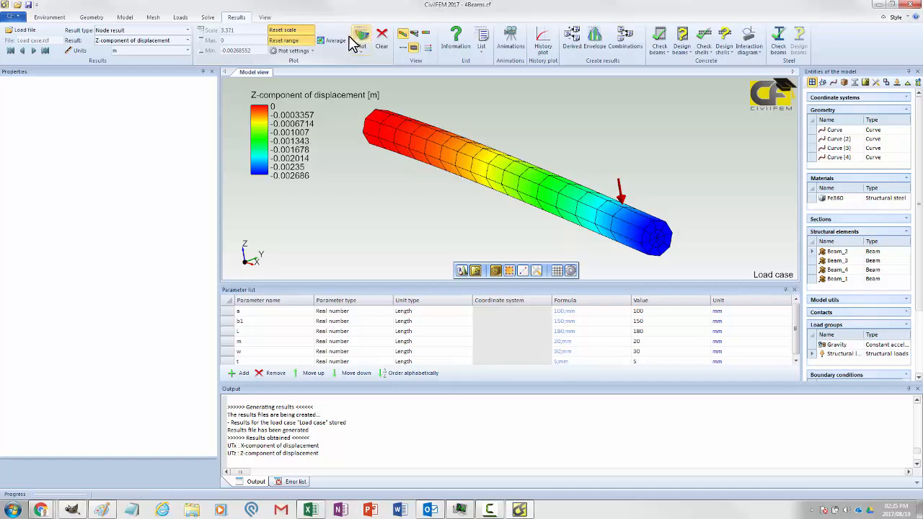
# Expand the list of sections in the model and look through the available result types.
pyautogui.click(824, 219)
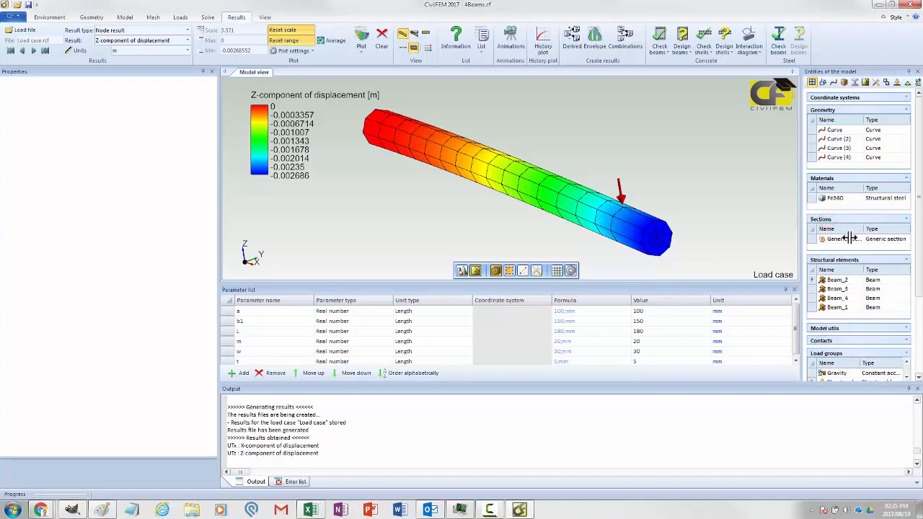
pyautogui.click(119, 31)
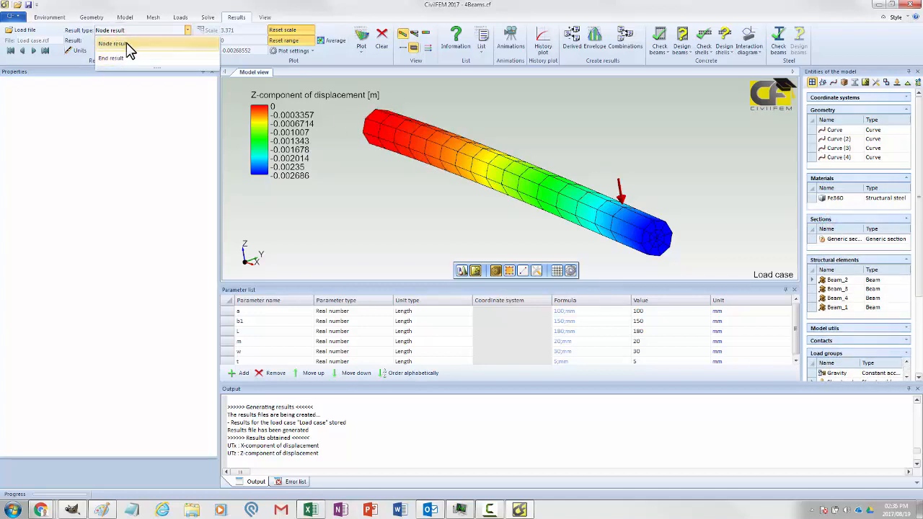
pyautogui.click(127, 44)
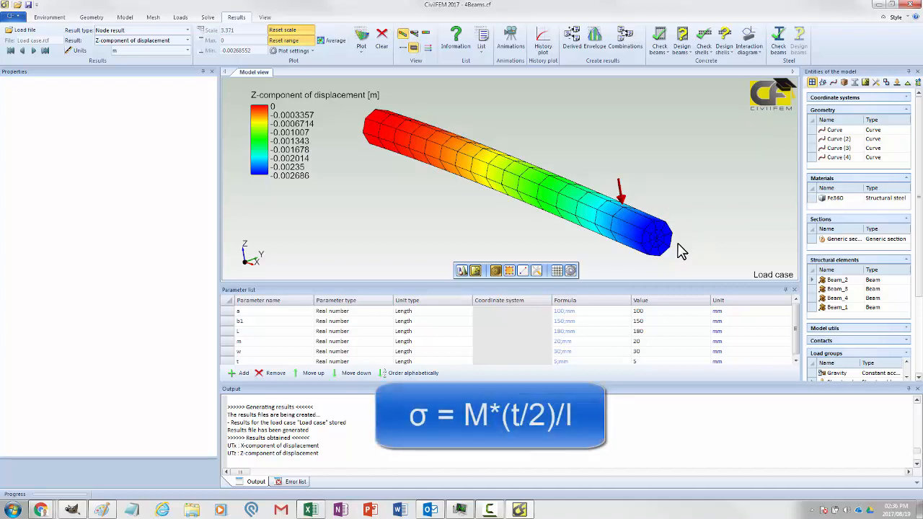
# Set the result type to End result.
pyautogui.click(141, 40)
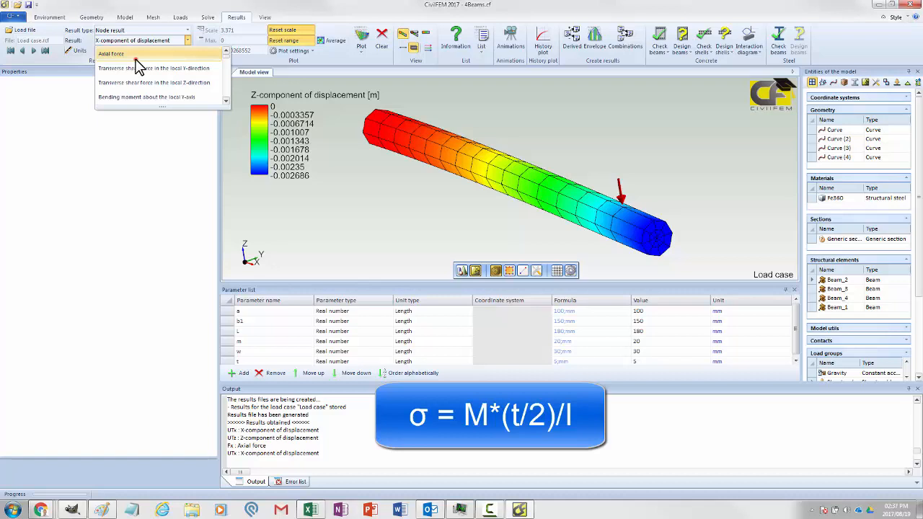
pyautogui.click(135, 54)
pyautogui.click(137, 30)
pyautogui.click(125, 57)
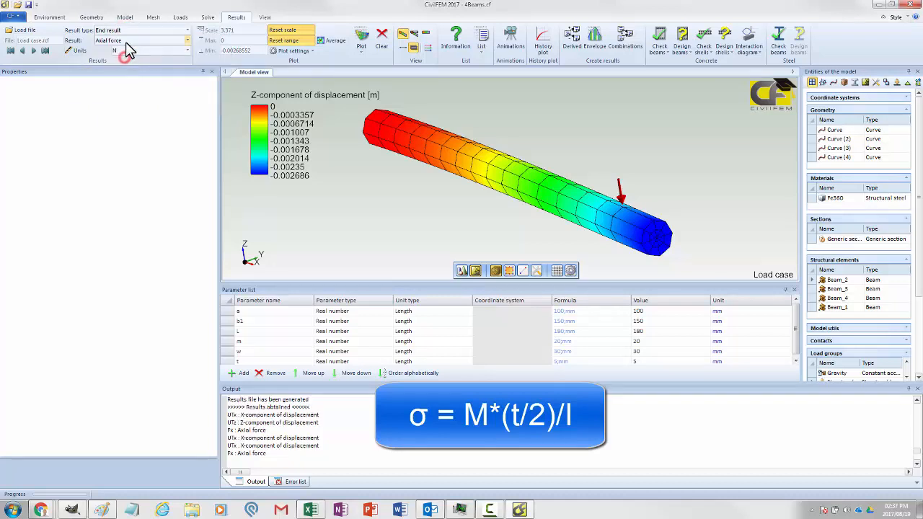
# Plot the bending moment about the local Z-axis on the beam and examine its value at the fixed end.
pyautogui.click(124, 40)
pyautogui.scroll(-1, 130, 101)
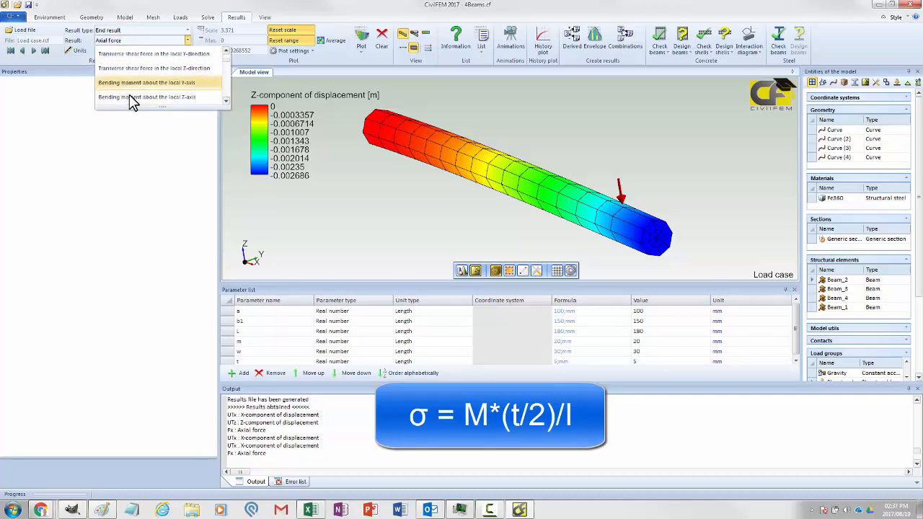
pyautogui.click(184, 97)
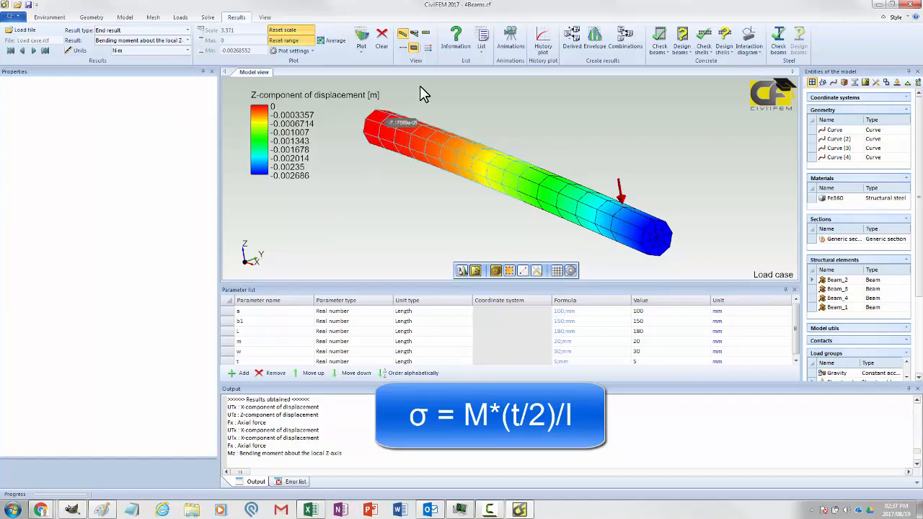
pyautogui.click(364, 40)
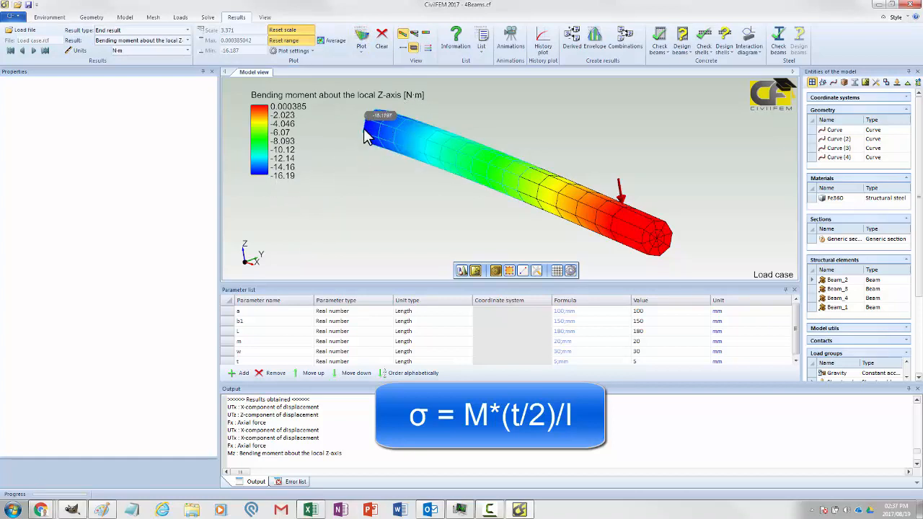
pyautogui.moveTo(362, 145)
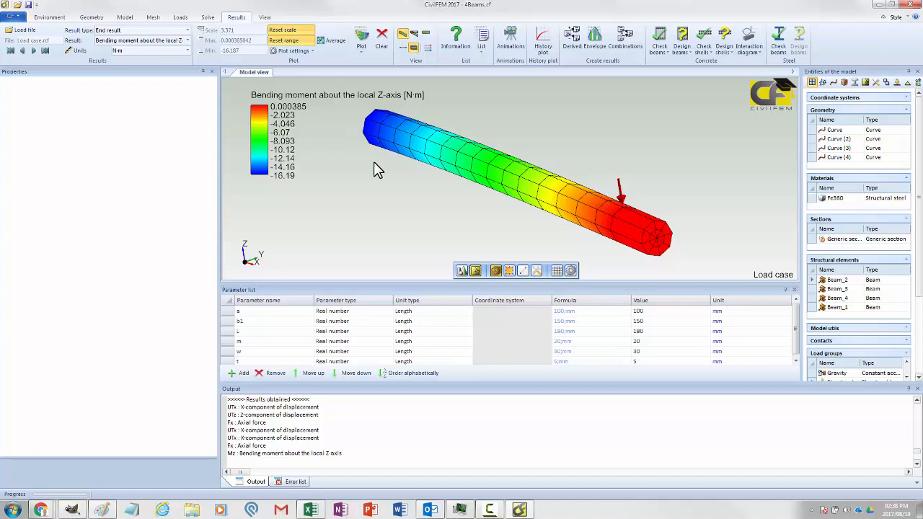
pyautogui.scroll(-3, 372, 171)
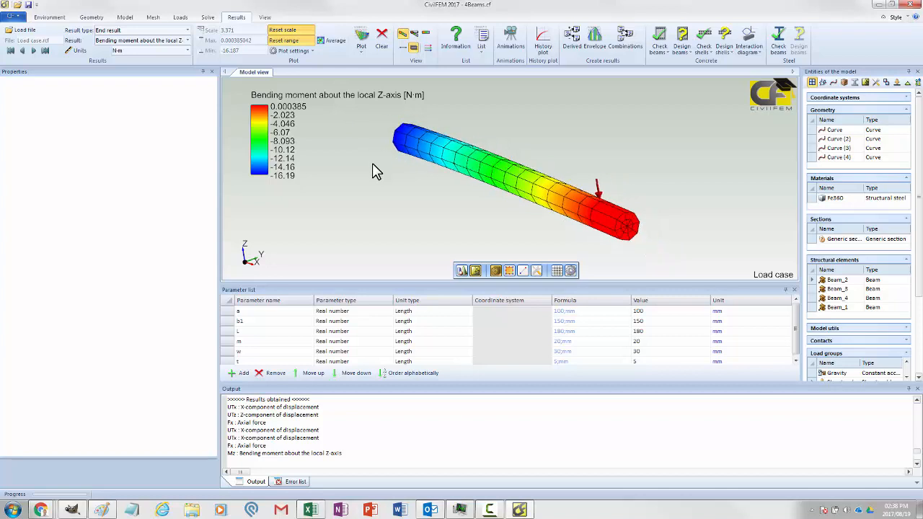
pyautogui.moveTo(372, 169); pyautogui.dragTo(362, 188, button='middle')
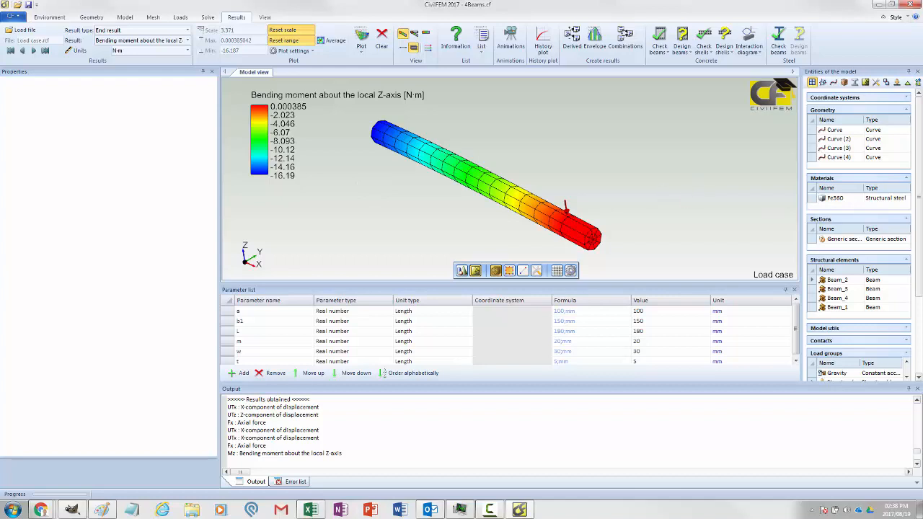
# Clear the bending moment plot to return the beam to its plain model display.
pyautogui.click(381, 36)
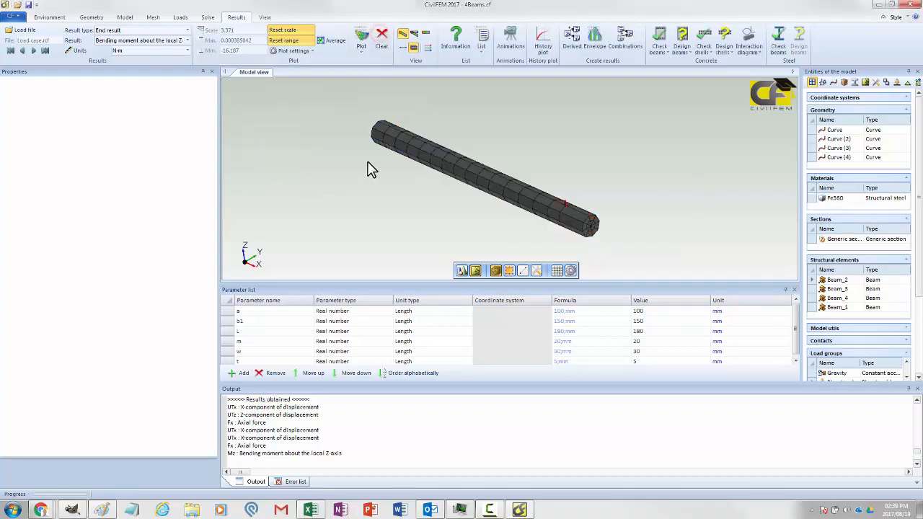
pyautogui.scroll(-2, 368, 184)
pyautogui.scroll(2, 362, 180)
pyautogui.moveTo(364, 182); pyautogui.dragTo(433, 128, button='middle')
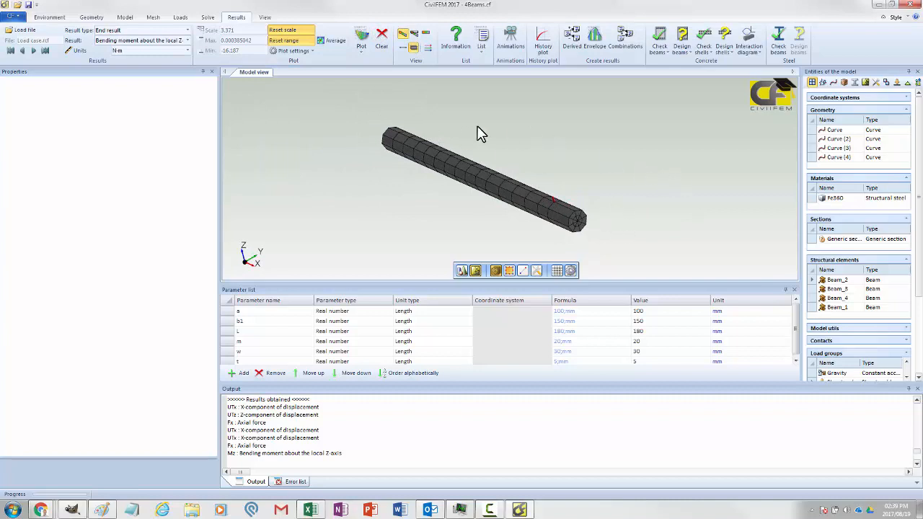
pyautogui.moveTo(422, 181)
pyautogui.mouseDown(button='middle')
pyautogui.moveTo(405, 195)
pyautogui.moveTo(421, 182)
pyautogui.mouseUp(button='middle')
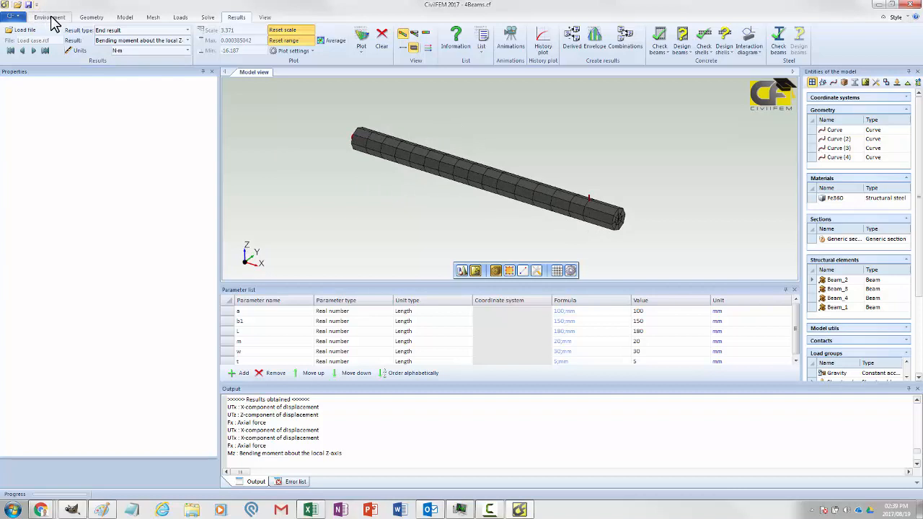
# Start a quadrilateral surface defined by four points and set its Point1 to (0, 0.05, 0).
pyautogui.click(92, 18)
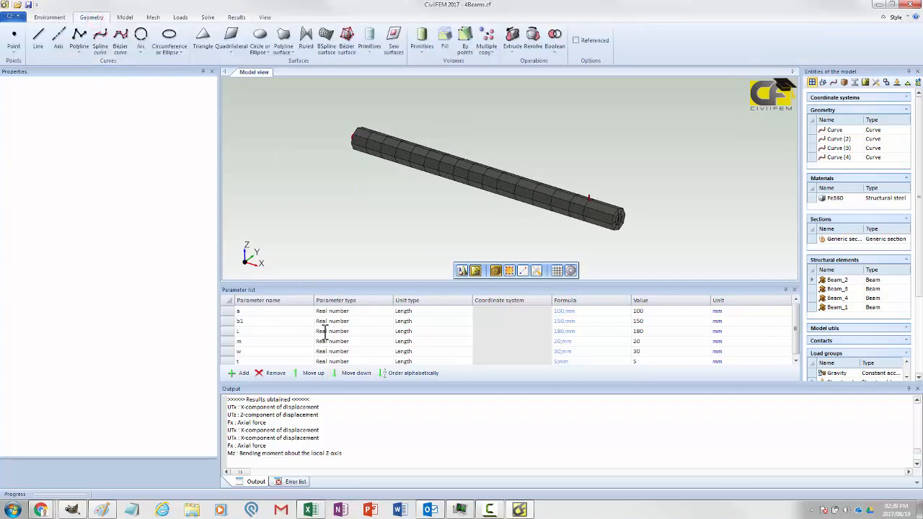
pyautogui.click(229, 50)
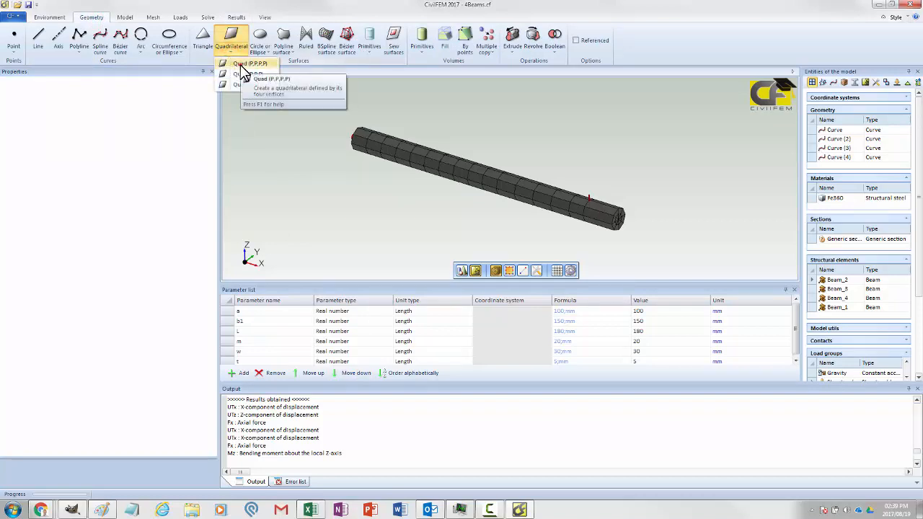
pyautogui.click(249, 64)
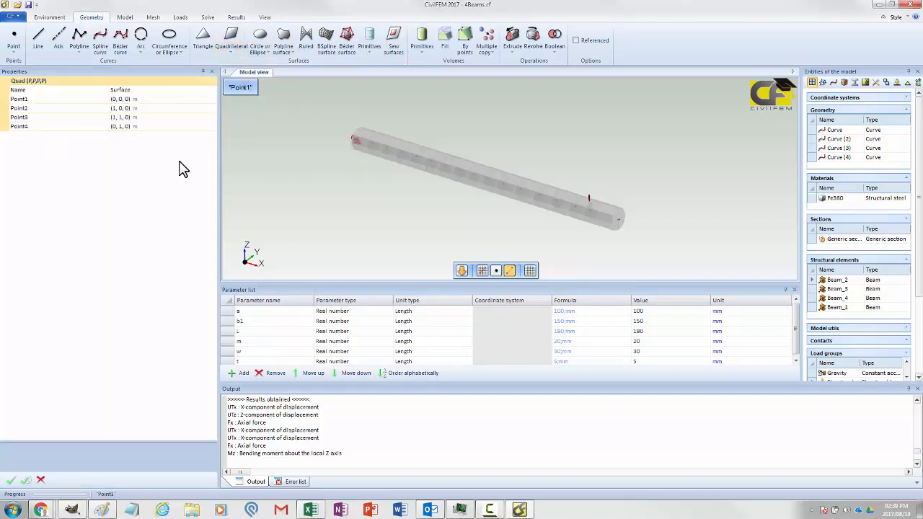
pyautogui.click(144, 101)
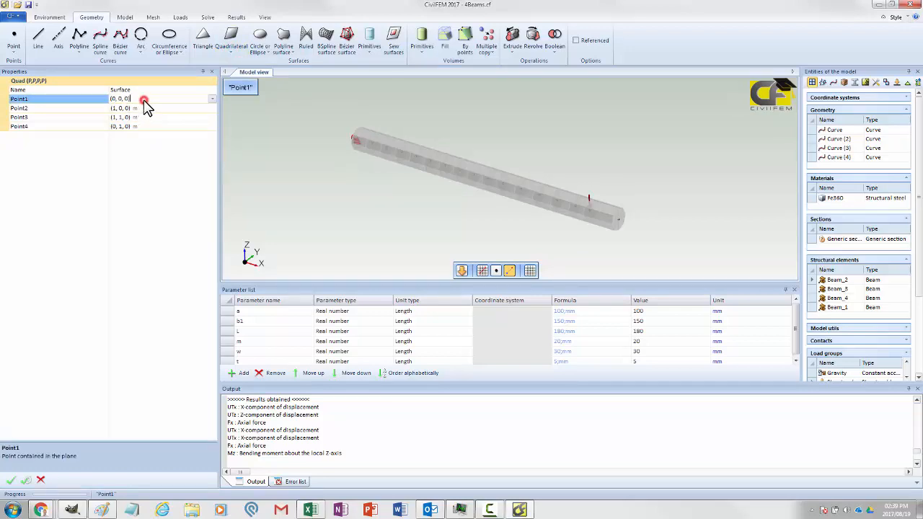
pyautogui.moveTo(362, 219)
pyautogui.mouseDown(button='middle')
pyautogui.moveTo(315, 214)
pyautogui.moveTo(345, 220)
pyautogui.moveTo(353, 206)
pyautogui.mouseUp(button='middle')
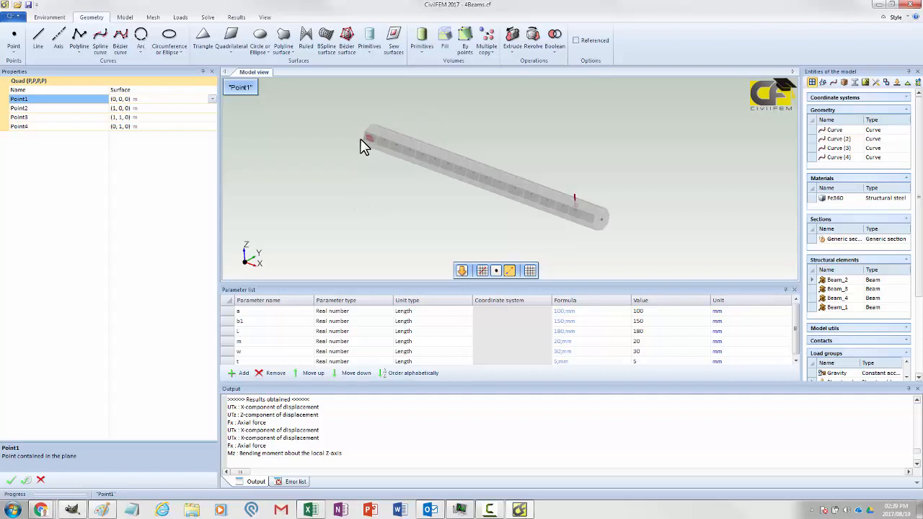
pyautogui.click(142, 107)
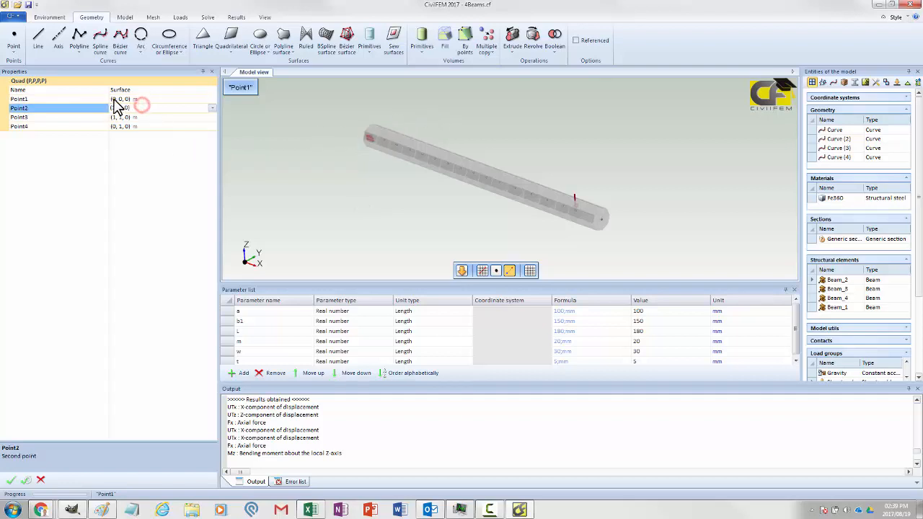
pyautogui.click(123, 99)
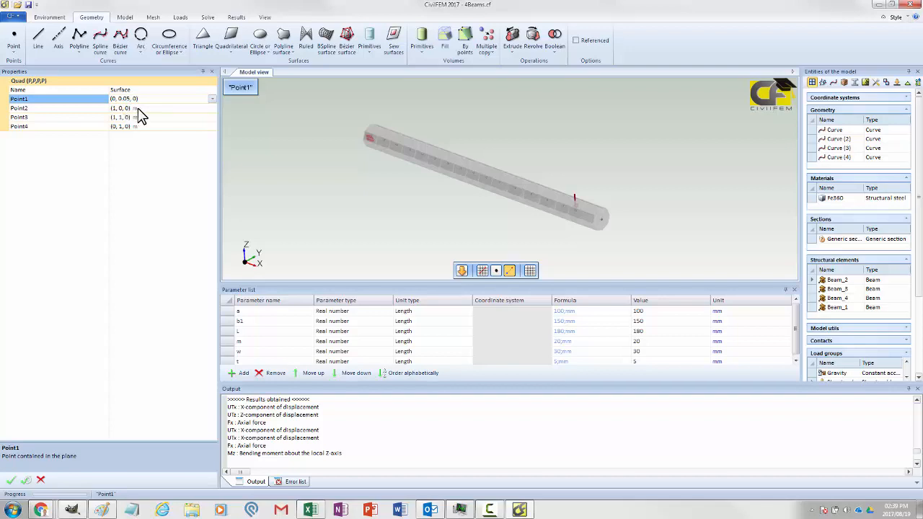
# Set the quadrilateral's Point2 to (a, 0.05, 0) and Point3 to (0.1, 0.05+w, 0).
pyautogui.click(136, 108)
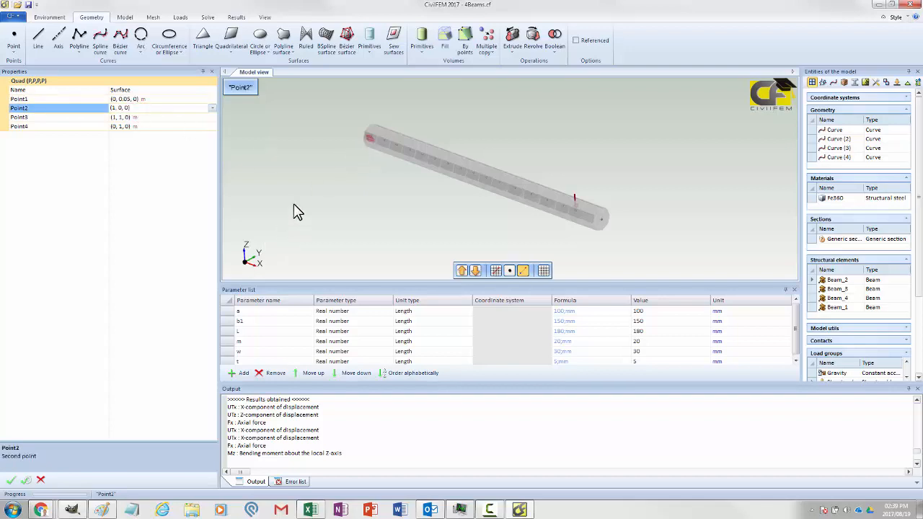
pyautogui.doubleClick(114, 107)
pyautogui.click(114, 118)
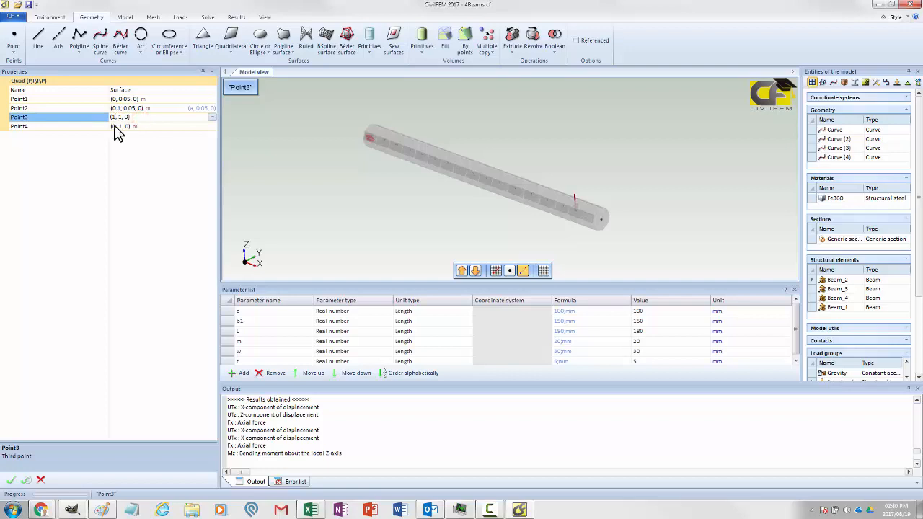
pyautogui.write('0.')
pyautogui.write('+w, 0')
pyautogui.click(151, 117)
# Set Point4 to (0, 0.05+w, 0) and create the surface, keeping the quadrilateral command active for another one.
pyautogui.click(119, 127)
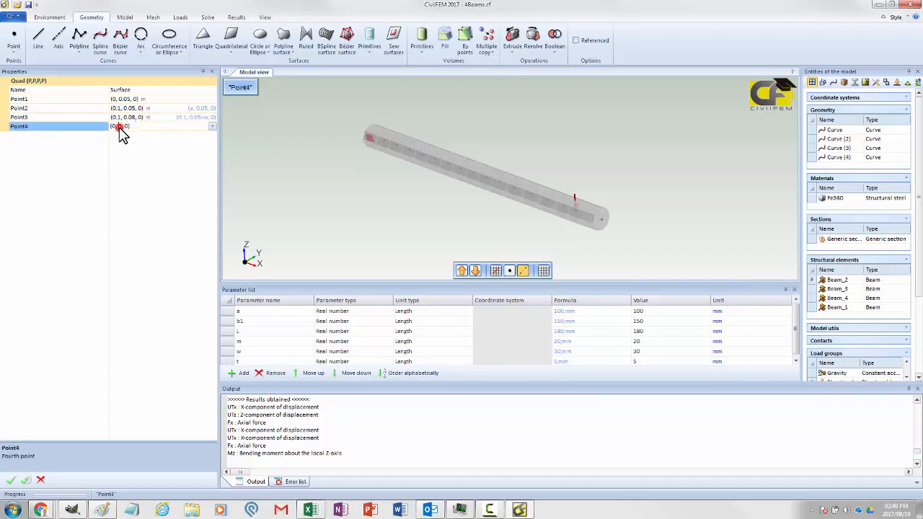
pyautogui.moveTo(113, 126); pyautogui.dragTo(116, 126)
pyautogui.click(121, 126)
pyautogui.press('BackSpace')
pyautogui.write('0.05+w')
pyautogui.click(148, 126)
pyautogui.click(151, 116)
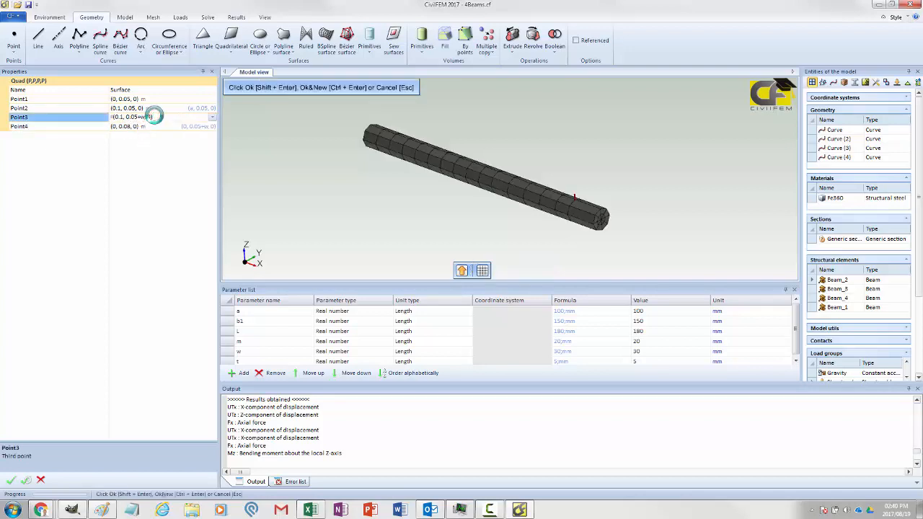
pyautogui.click(25, 480)
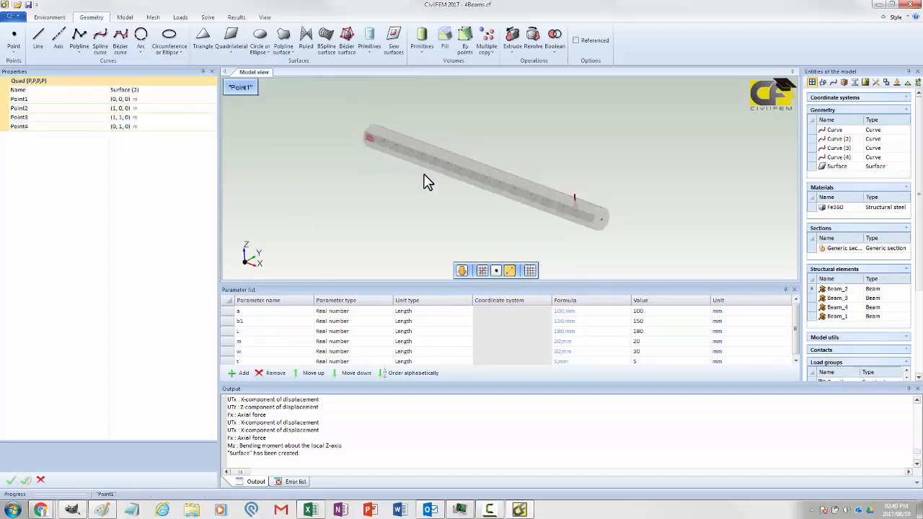
# Examine the new surface's position relative to the beam line, switching graphical point selection to geometry and then to grid.
pyautogui.scroll(5, 423, 196)
pyautogui.scroll(-6, 423, 196)
pyautogui.scroll(3, 425, 203)
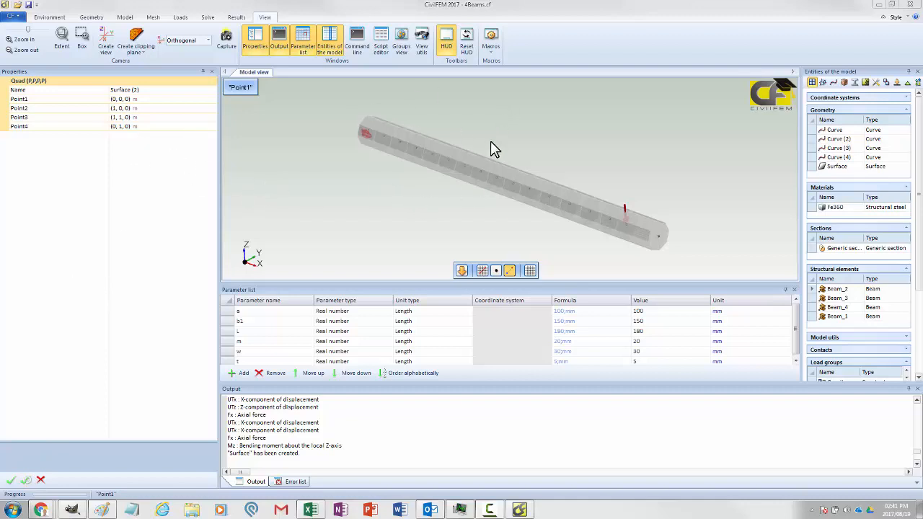
pyautogui.click(496, 270)
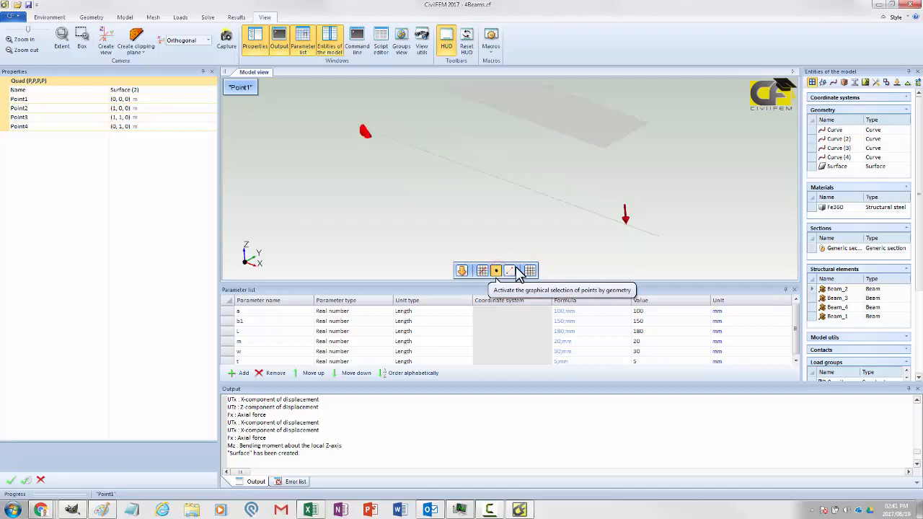
pyautogui.scroll(3, 509, 263)
pyautogui.scroll(-8, 509, 262)
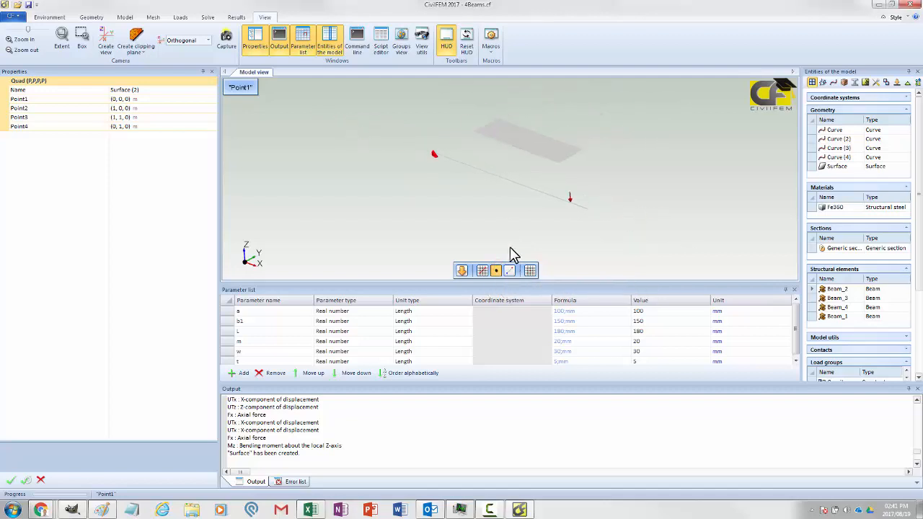
pyautogui.moveTo(494, 209)
pyautogui.mouseDown(button='middle')
pyautogui.moveTo(483, 205)
pyautogui.moveTo(494, 226)
pyautogui.mouseUp(button='middle')
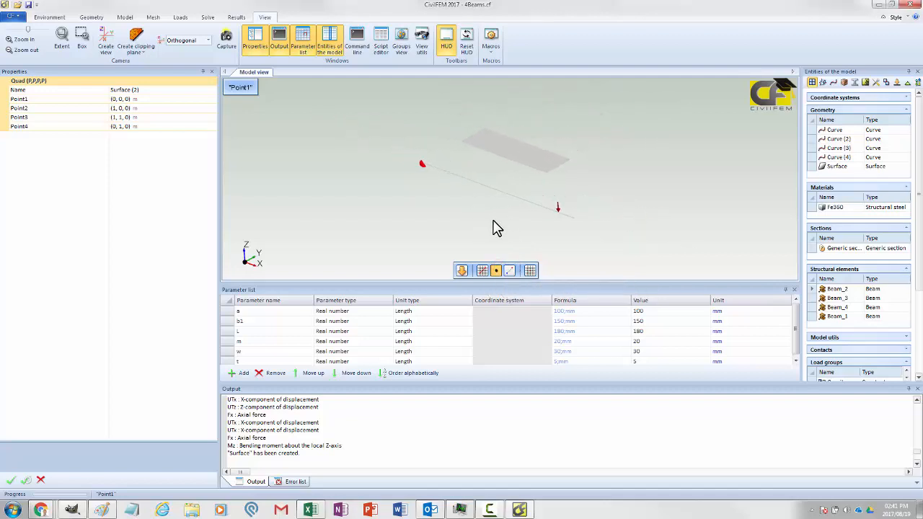
pyautogui.click(482, 272)
pyautogui.moveTo(489, 223)
pyautogui.mouseDown(button='middle')
pyautogui.moveTo(459, 227)
pyautogui.moveTo(493, 243)
pyautogui.moveTo(486, 212)
pyautogui.mouseUp(button='middle')
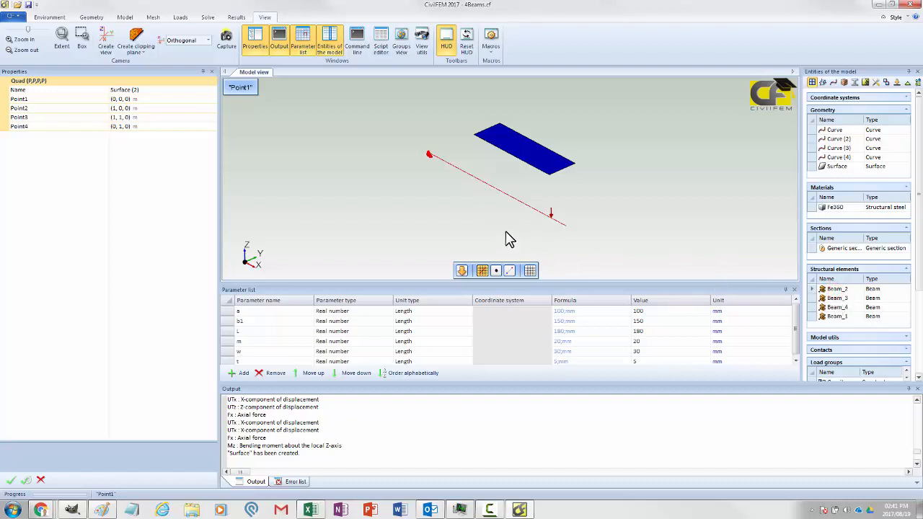
pyautogui.moveTo(506, 237); pyautogui.dragTo(556, 227, button='middle')
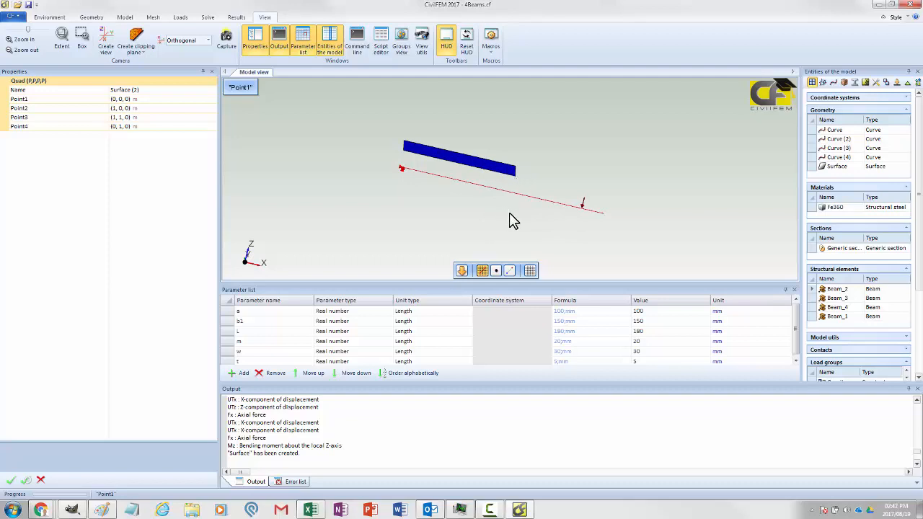
pyautogui.moveTo(509, 219); pyautogui.dragTo(448, 226, button='middle')
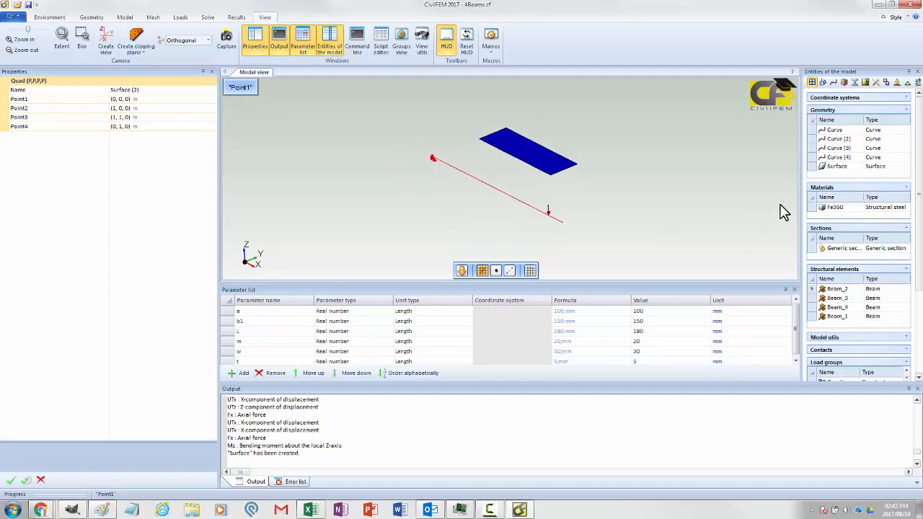
# Set the second quadrilateral's Point1 to (a, 0, 0) and Point4 to (a, 0.05+w, 0).
pyautogui.click(143, 101)
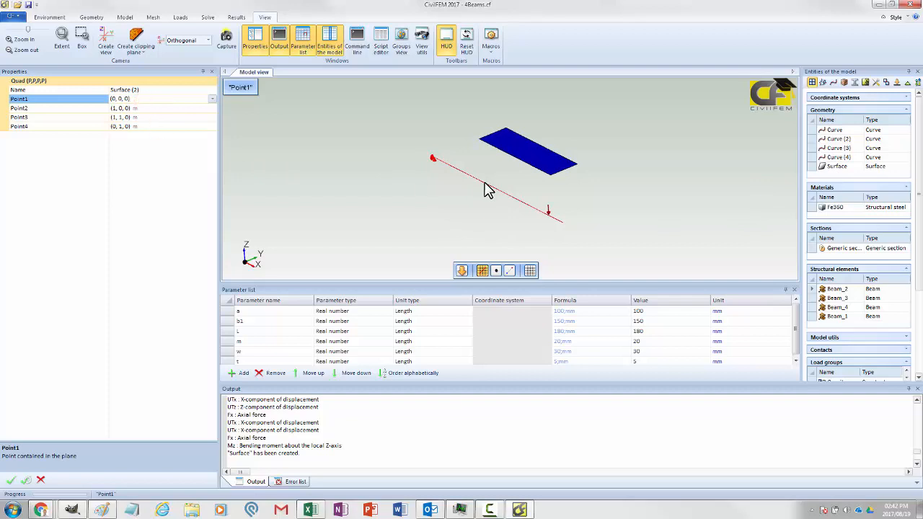
pyautogui.click(496, 271)
pyautogui.moveTo(472, 213); pyautogui.dragTo(482, 209, button='middle')
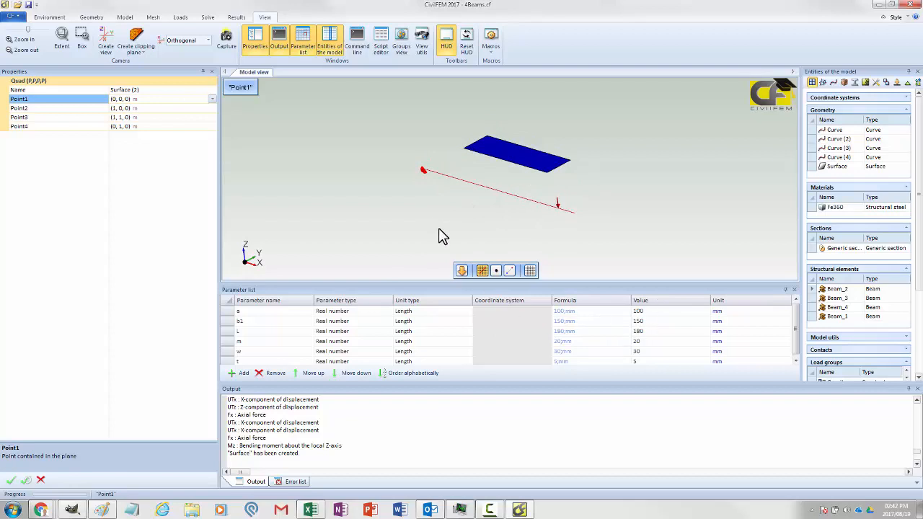
pyautogui.doubleClick(114, 99)
pyautogui.click(114, 127)
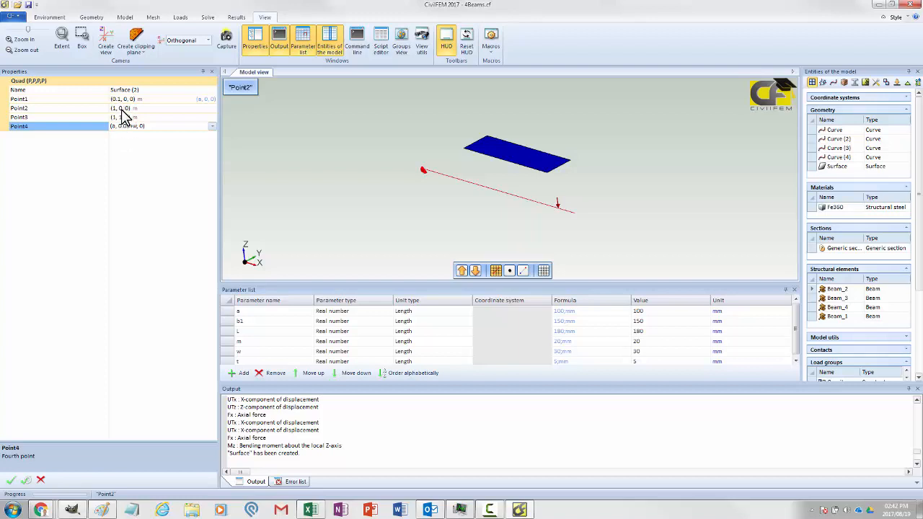
# Set Point2 to (b1, 0, 0) and Point3 to (b1, 0.05+w, 0), and create the second surface.
pyautogui.click(121, 108)
pyautogui.click(118, 108)
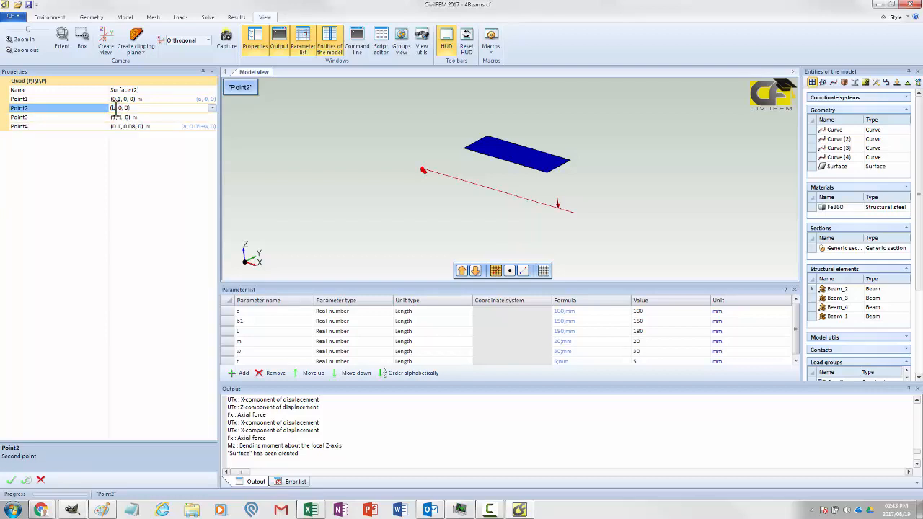
pyautogui.write('b1')
pyautogui.click(115, 117)
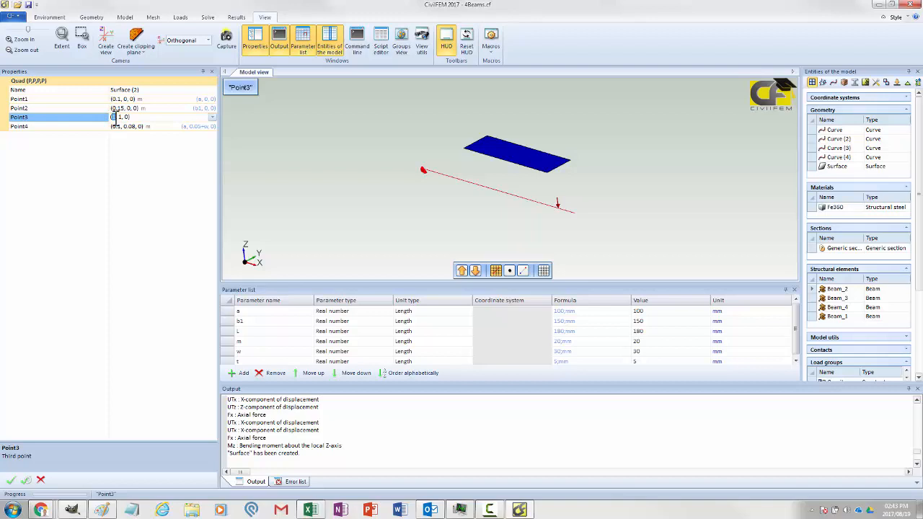
pyautogui.write('b1')
pyautogui.doubleClick(123, 117)
pyautogui.write('0.05+w, 0')
pyautogui.press('Return')
pyautogui.click(26, 480)
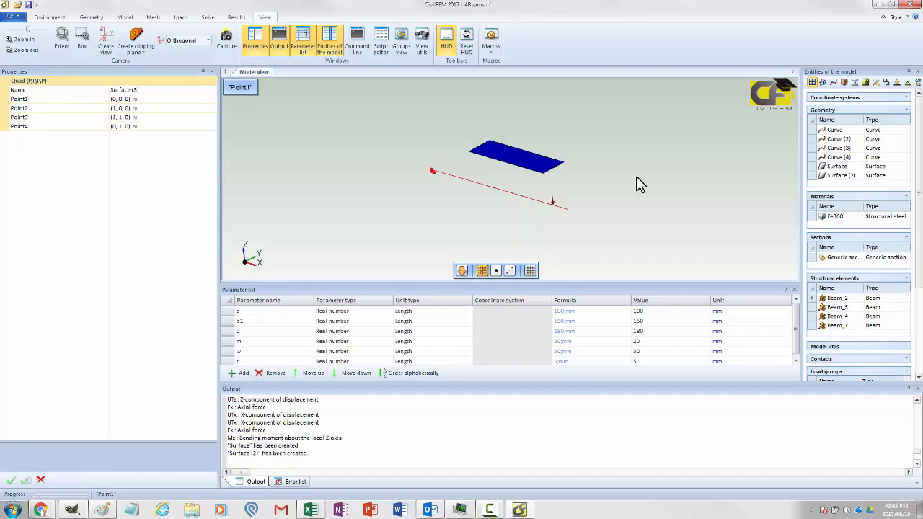
# Examine how the two surfaces join each other and meet the beam line.
pyautogui.scroll(3, 636, 176)
pyautogui.moveTo(636, 175); pyautogui.dragTo(659, 183, button='middle')
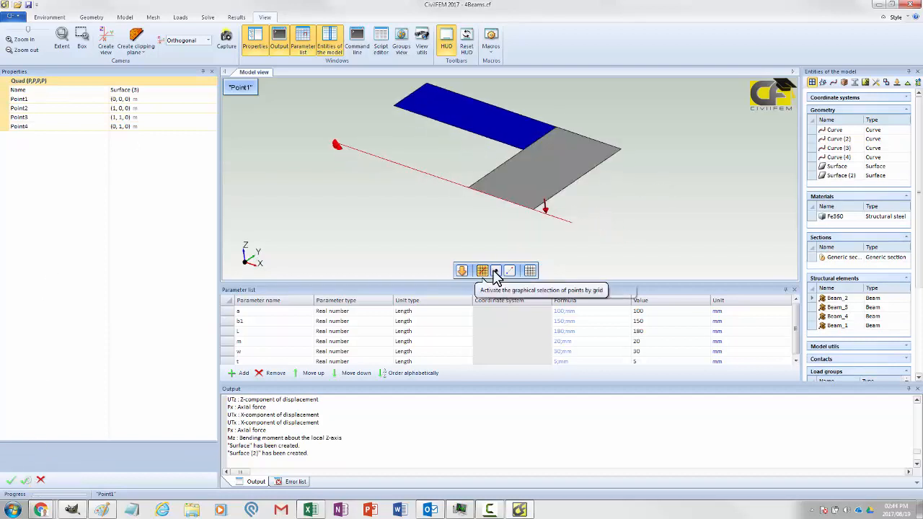
pyautogui.click(494, 271)
pyautogui.click(484, 271)
pyautogui.moveTo(493, 226); pyautogui.dragTo(494, 221, button='middle')
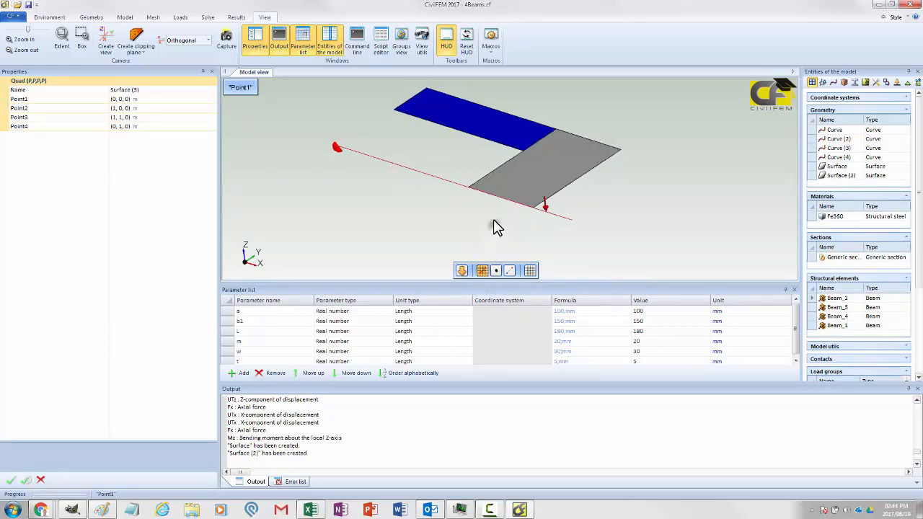
pyautogui.click(495, 176)
pyautogui.moveTo(494, 175); pyautogui.dragTo(456, 243, button='middle')
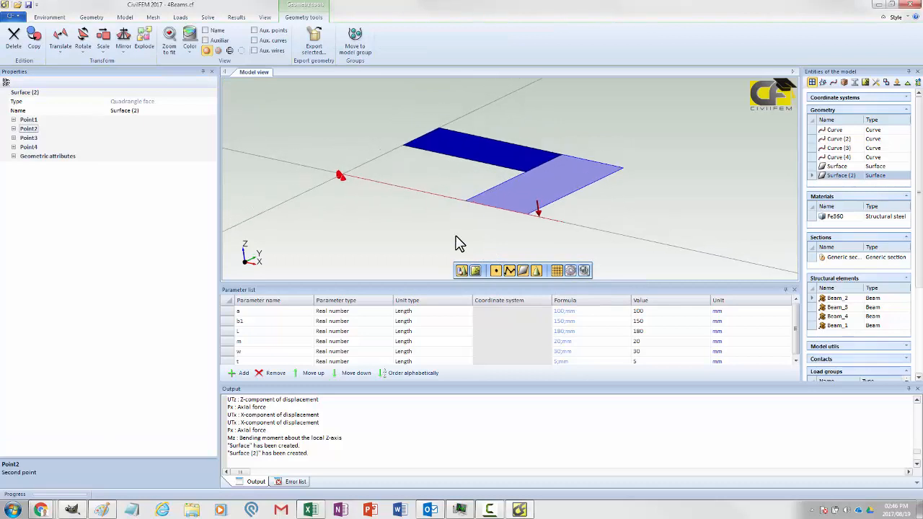
# Change the Point1 coordinates of Surface (2) to (a, 0.05, 0).
pyautogui.click(849, 177)
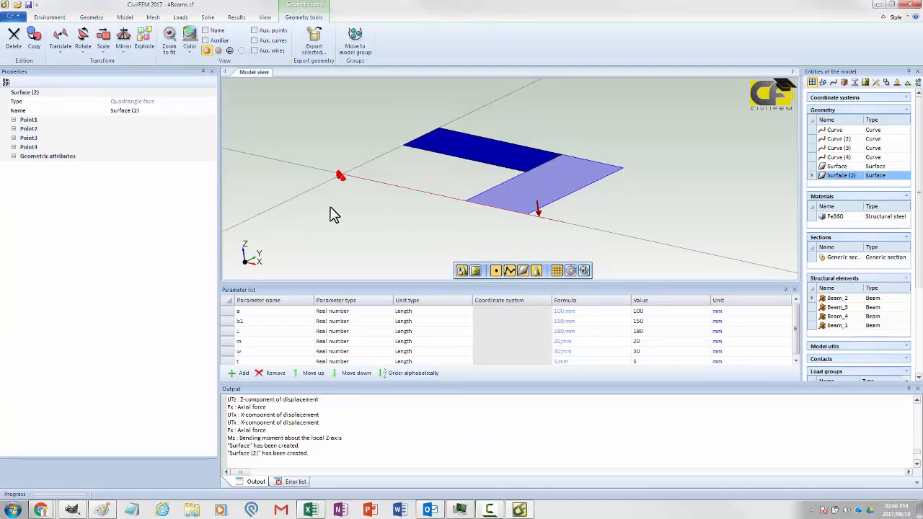
pyautogui.click(13, 120)
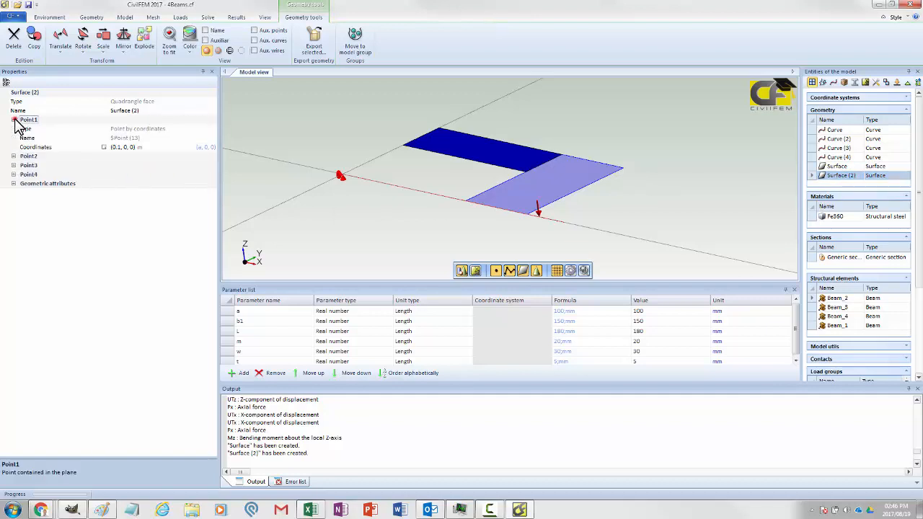
pyautogui.click(124, 149)
pyautogui.moveTo(120, 147); pyautogui.dragTo(125, 148)
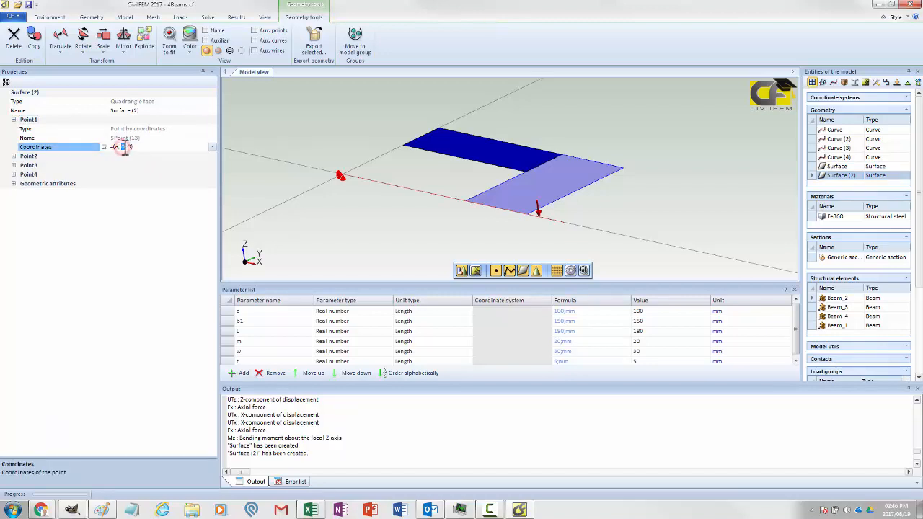
pyautogui.click(125, 148)
pyautogui.write('.05')
# Change the Point2 coordinates of Surface (2) to (b1, 0.05, 0) and check its alignment with the first surface.
pyautogui.click(13, 156)
pyautogui.click(45, 157)
pyautogui.click(14, 156)
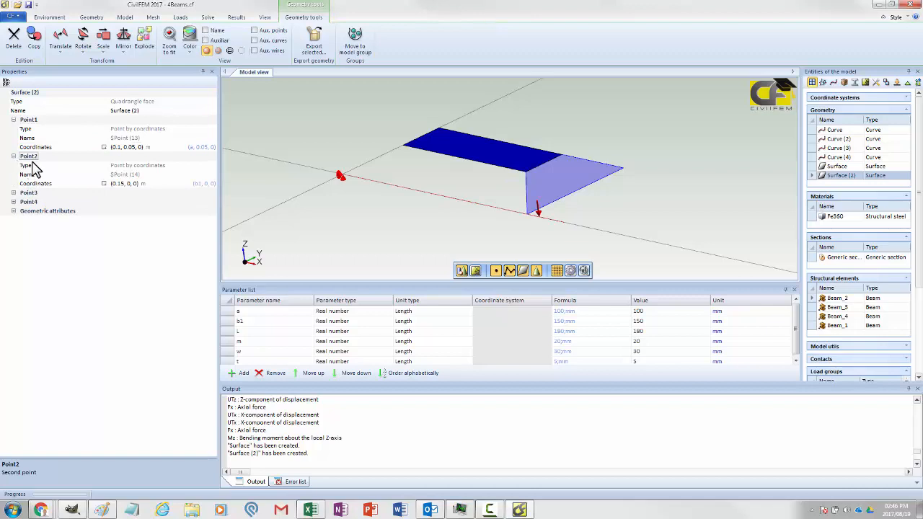
pyautogui.click(127, 183)
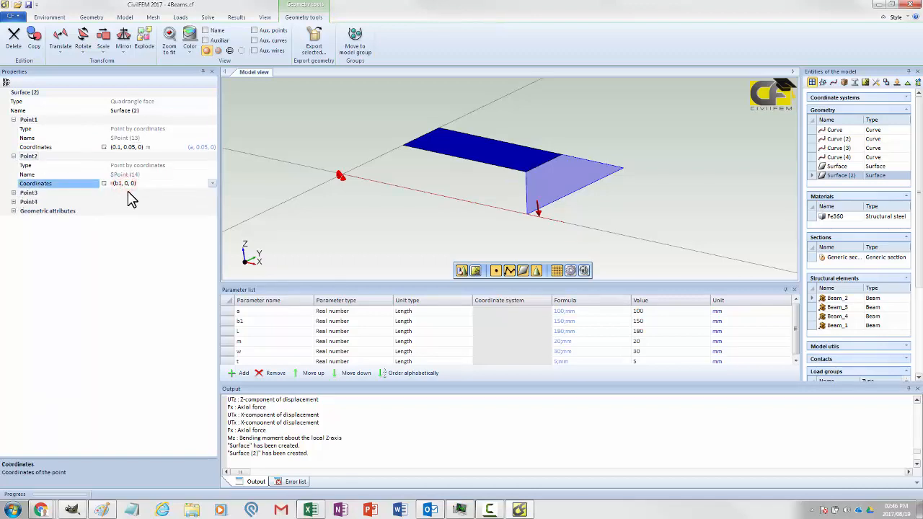
pyautogui.write('.05')
pyautogui.press('Return')
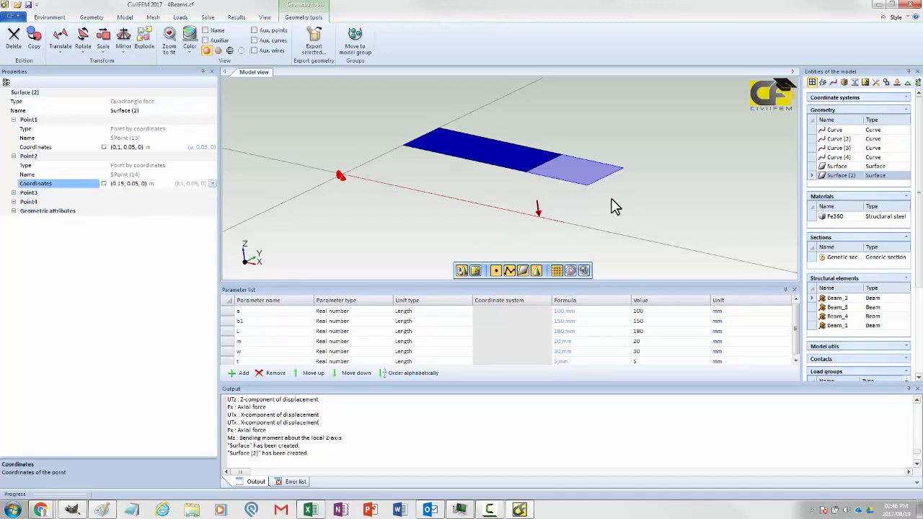
pyautogui.moveTo(611, 200)
pyautogui.mouseDown(button='middle')
pyautogui.moveTo(591, 199)
pyautogui.moveTo(617, 204)
pyautogui.mouseUp(button='middle')
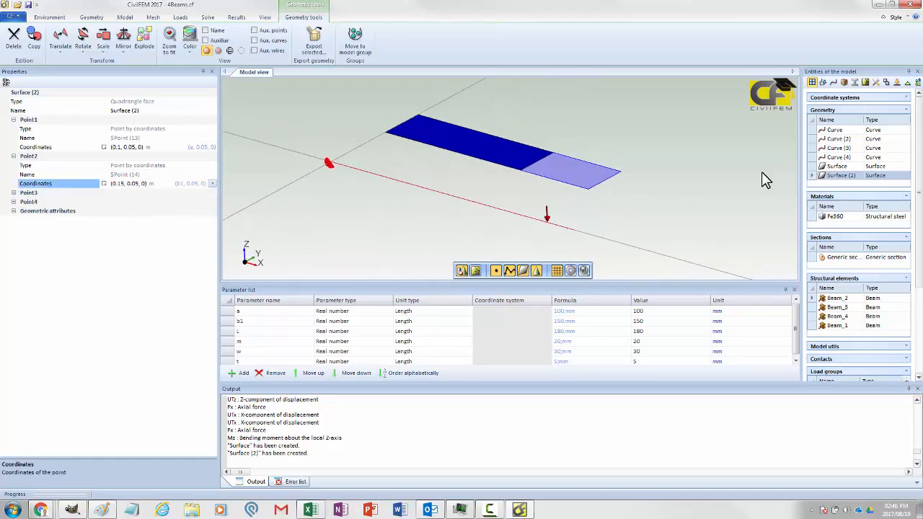
pyautogui.click(833, 166)
pyautogui.click(839, 175)
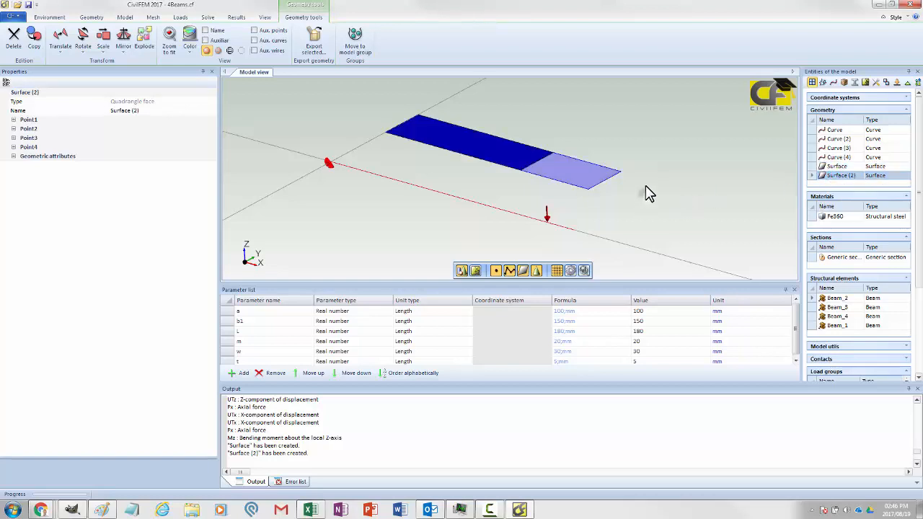
pyautogui.moveTo(646, 193); pyautogui.dragTo(627, 217, button='middle')
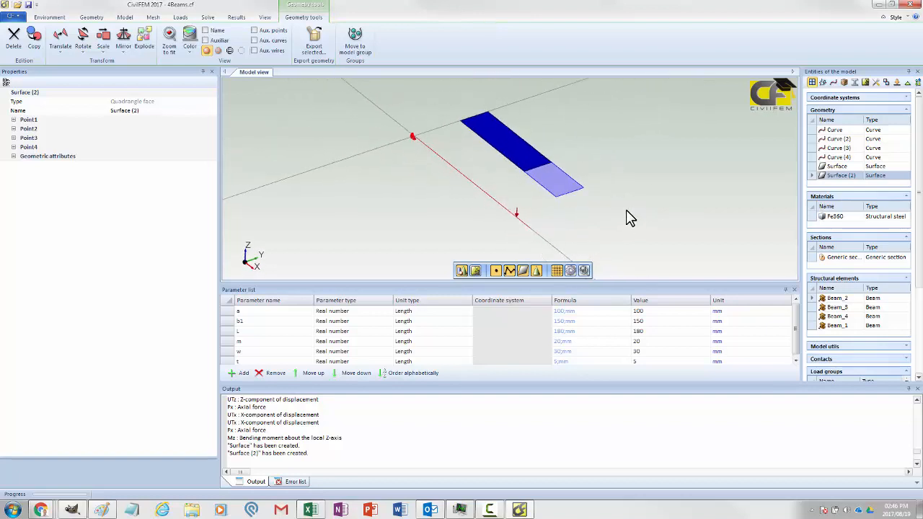
# Start a third quadrilateral surface and set its Point1 to (b1, 0.05, 0).
pyautogui.click(86, 18)
pyautogui.click(231, 40)
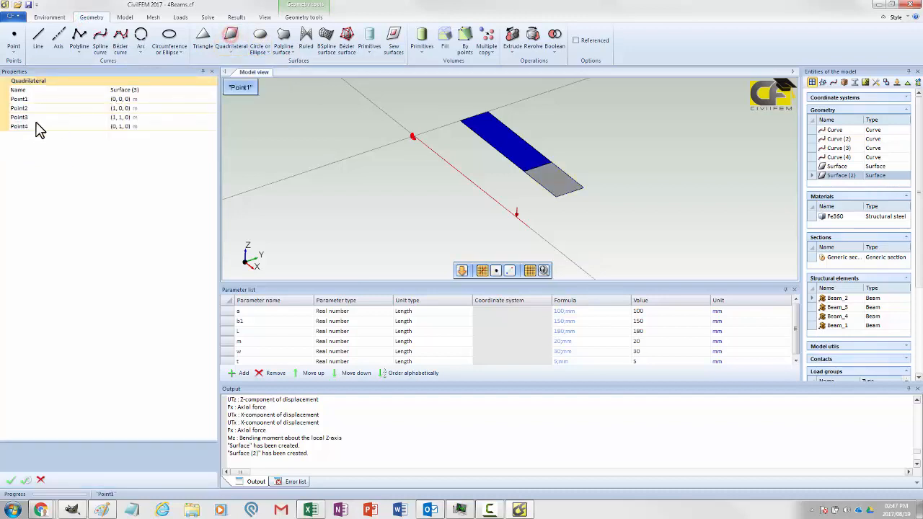
pyautogui.click(121, 99)
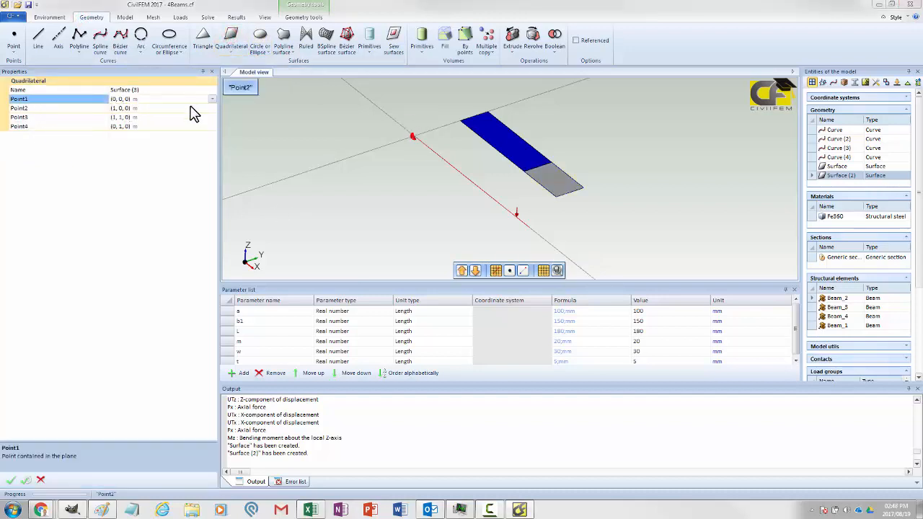
pyautogui.click(115, 98)
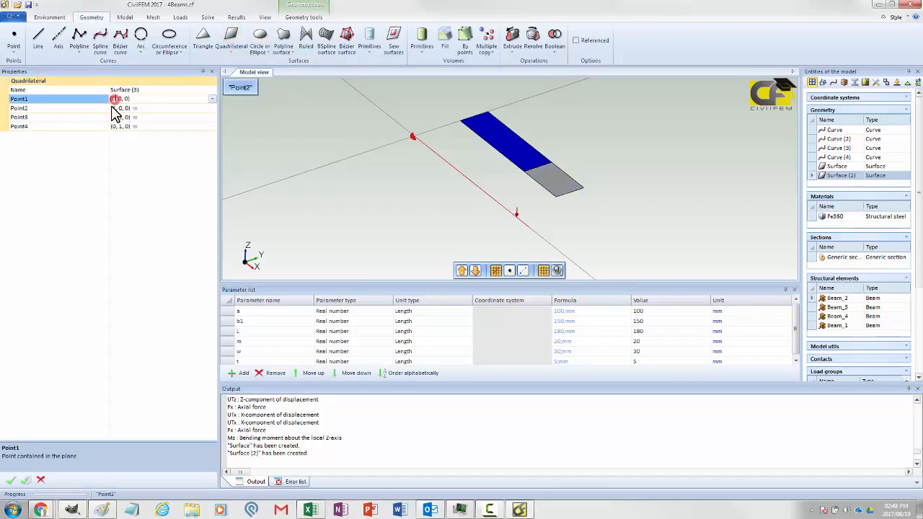
pyautogui.click(113, 99)
pyautogui.click(124, 99)
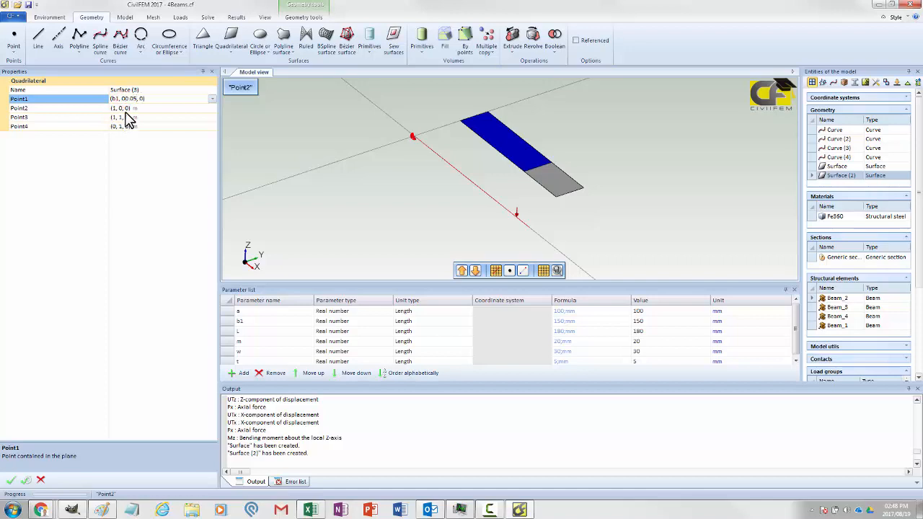
# Set the third quadrilateral's Point2 to (L-m, 0.05, 0) and Point3 to (L-m, 0.05+w, 0).
pyautogui.click(123, 109)
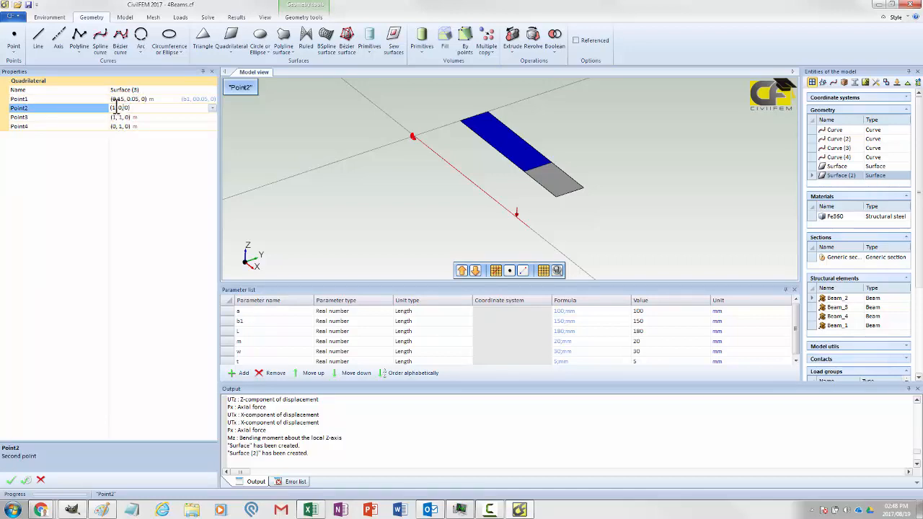
pyautogui.click(116, 108)
pyautogui.click(127, 108)
pyautogui.click(112, 117)
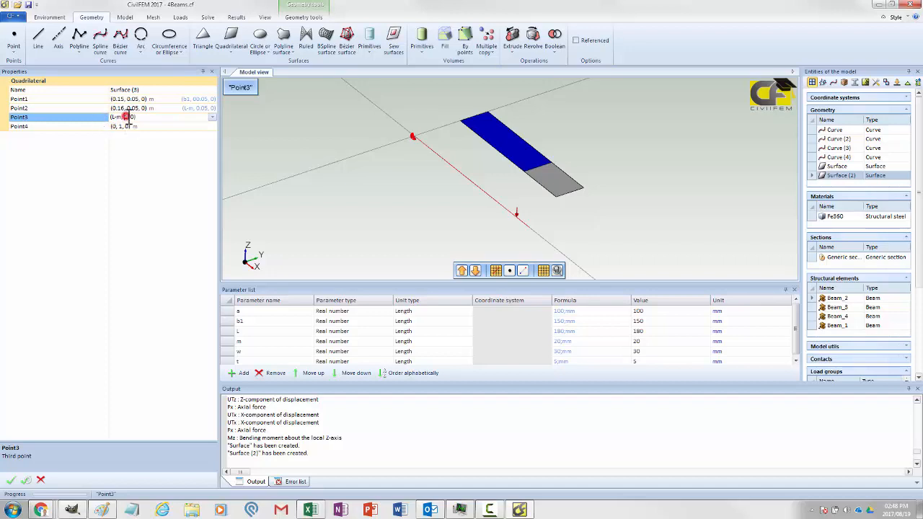
pyautogui.doubleClick(125, 117)
# Set Point4 to (b1, 0.05+w, 0) and create the third surface, continuing with a new quadrilateral.
pyautogui.click(133, 127)
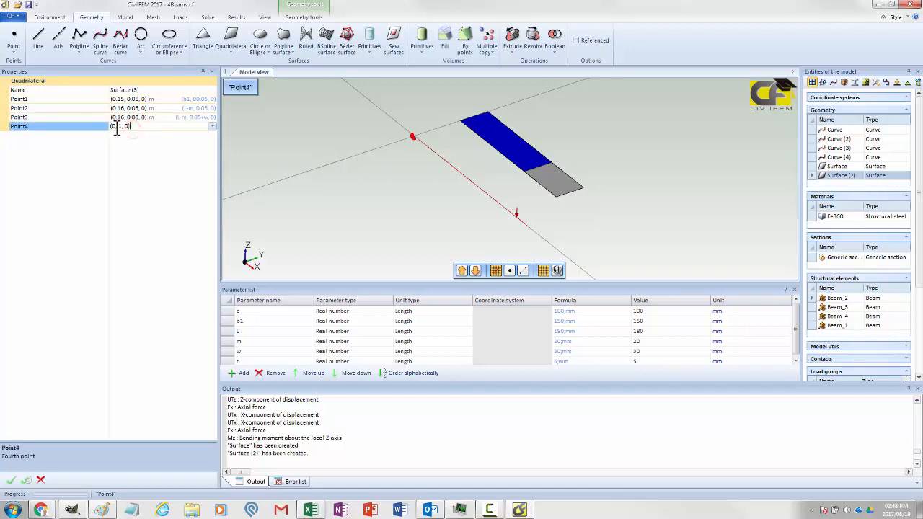
pyautogui.doubleClick(113, 126)
pyautogui.write('b1')
pyautogui.click(124, 126)
pyautogui.doubleClick(124, 126)
pyautogui.write('0.05+w, 0')
pyautogui.click(157, 117)
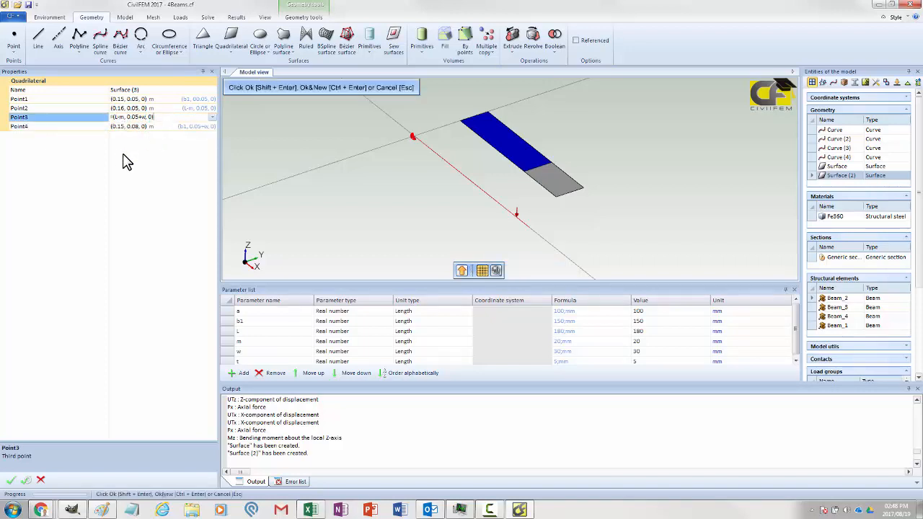
pyautogui.click(24, 481)
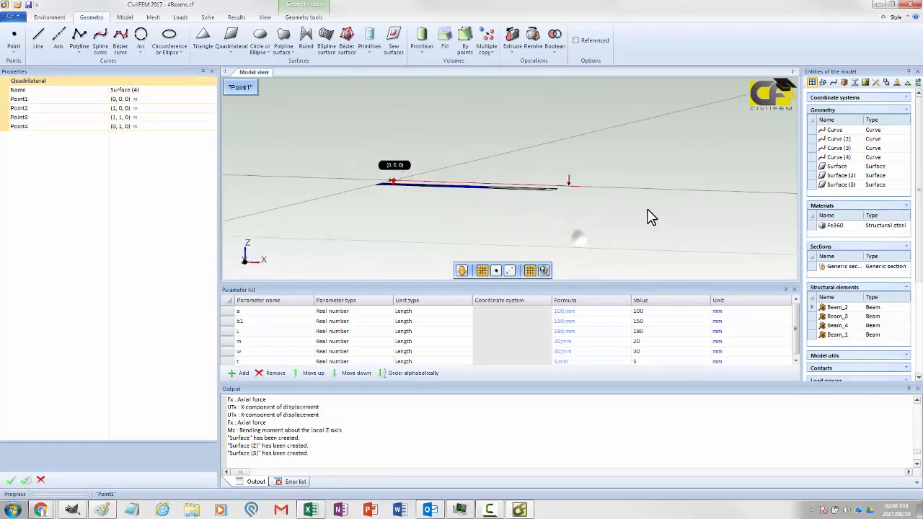
# Set Point1 of the fourth quadrilateral to (L-m, 0.05, 0).
pyautogui.moveTo(647, 209); pyautogui.dragTo(373, 198, button='middle')
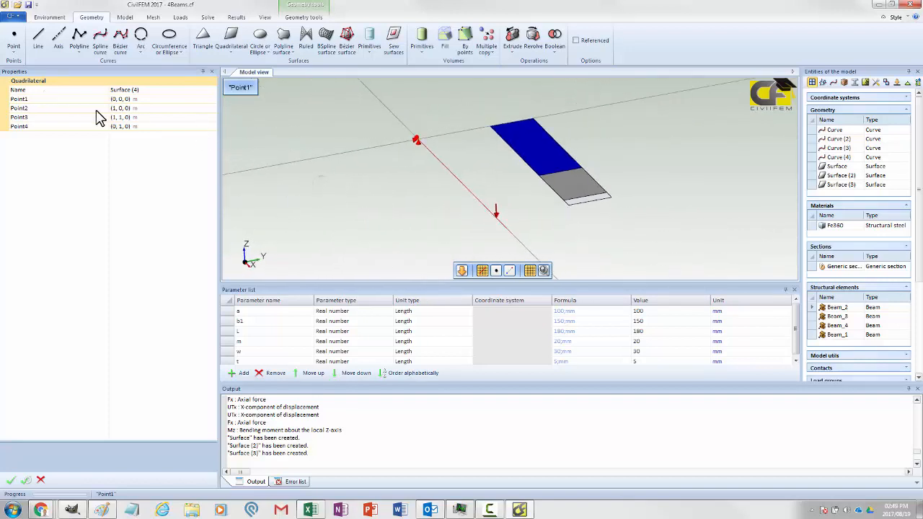
pyautogui.click(147, 99)
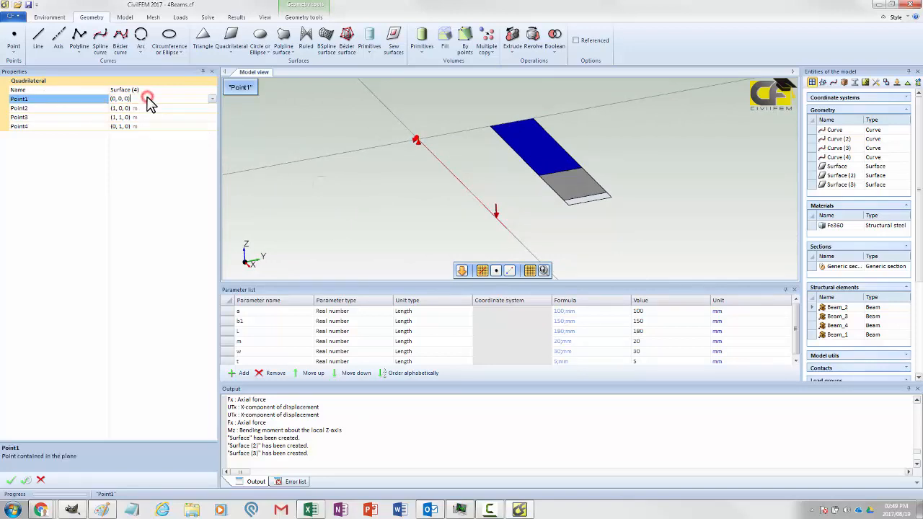
pyautogui.doubleClick(113, 98)
pyautogui.write('L-m')
pyautogui.doubleClick(125, 98)
pyautogui.write('0.05')
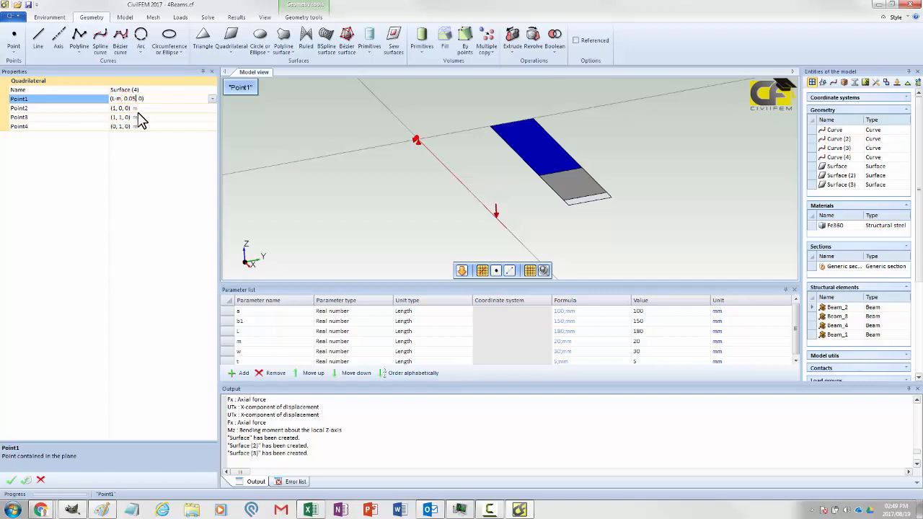
# Set the fourth quadrilateral's Point2 to (L, 0.05, 0) and Point3 to (L, 0.05+w, 0).
pyautogui.click(121, 110)
pyautogui.doubleClick(113, 108)
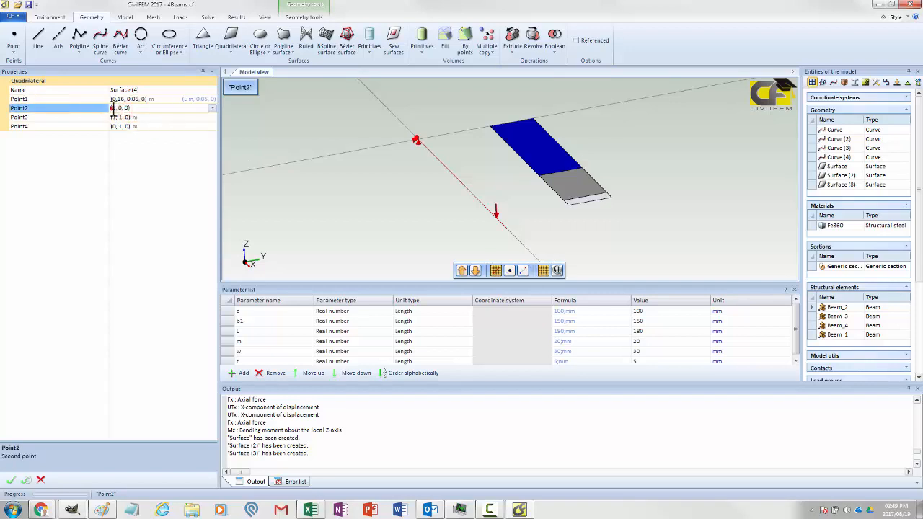
pyautogui.moveTo(113, 107); pyautogui.dragTo(117, 107)
pyautogui.click(114, 118)
pyautogui.doubleClick(112, 117)
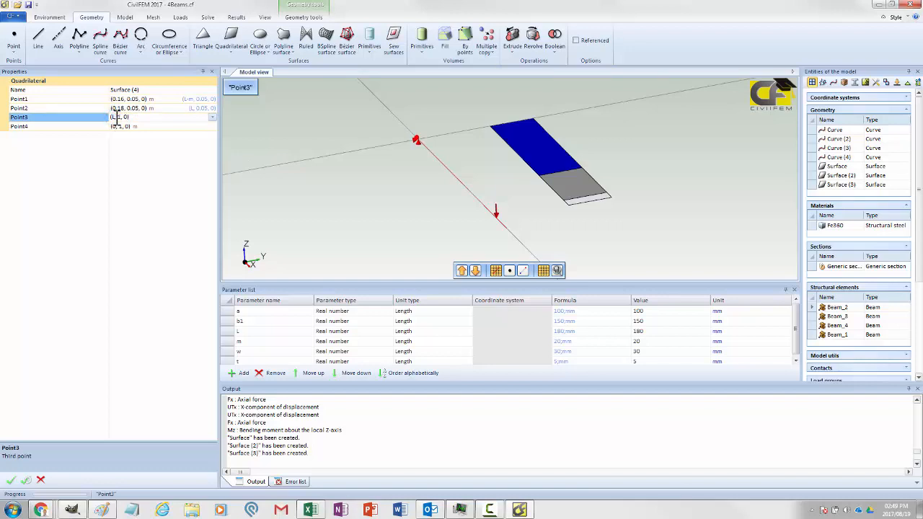
pyautogui.press('Delete')
pyautogui.write('0.05+w')
# Finish the fourth surface with Point4 at (L-m, 0.05+w, 0) and save the model.
pyautogui.click(114, 126)
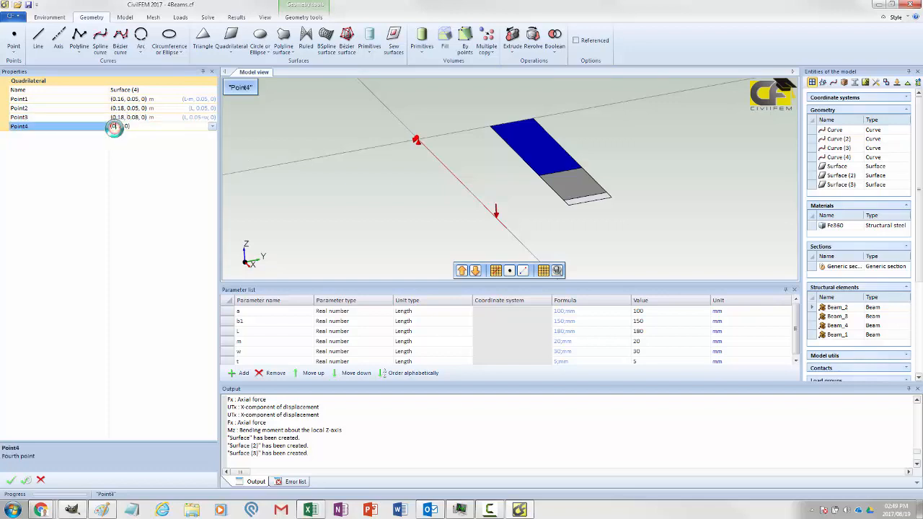
pyautogui.moveTo(113, 128); pyautogui.dragTo(117, 128)
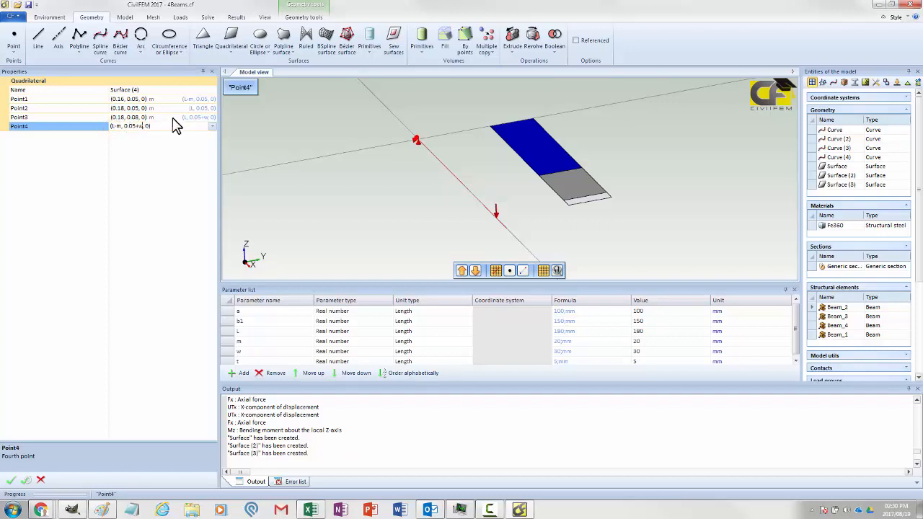
pyautogui.click(10, 479)
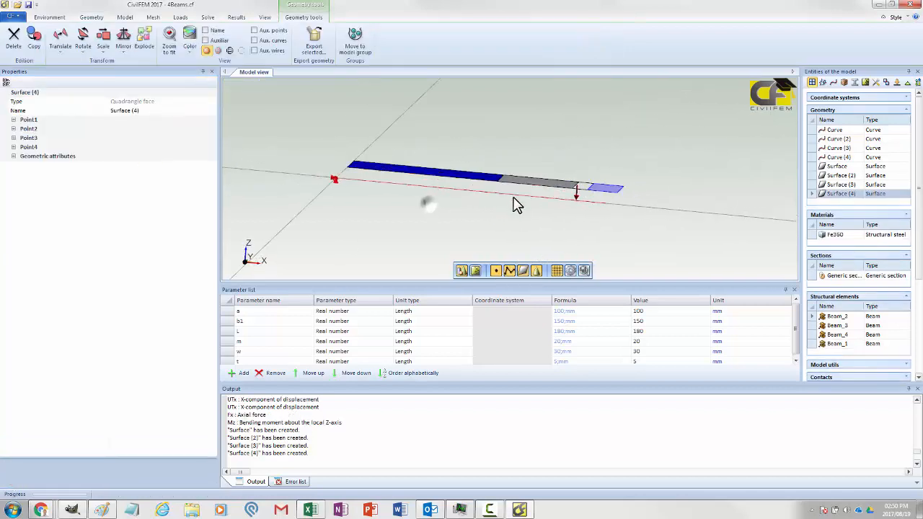
pyautogui.click(29, 5)
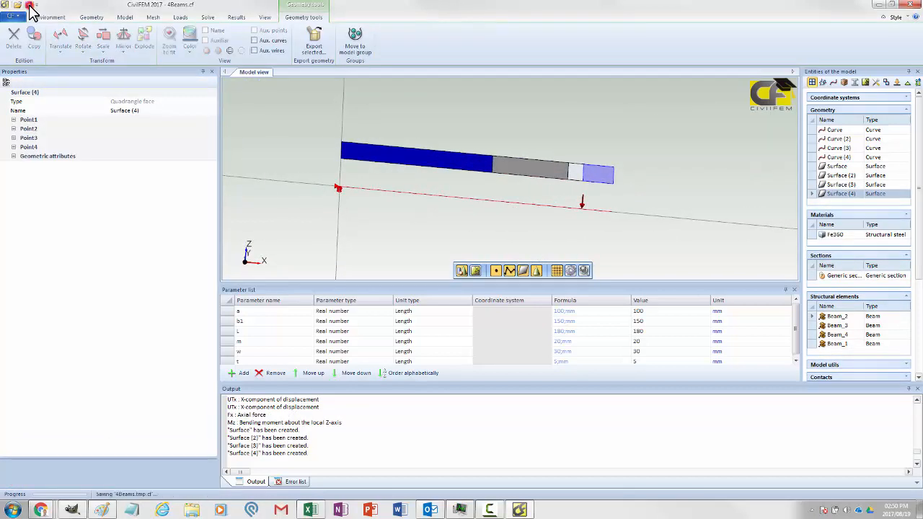
pyautogui.moveTo(469, 224)
pyautogui.mouseDown(button='middle')
pyautogui.moveTo(456, 223)
pyautogui.moveTo(476, 234)
pyautogui.mouseUp(button='middle')
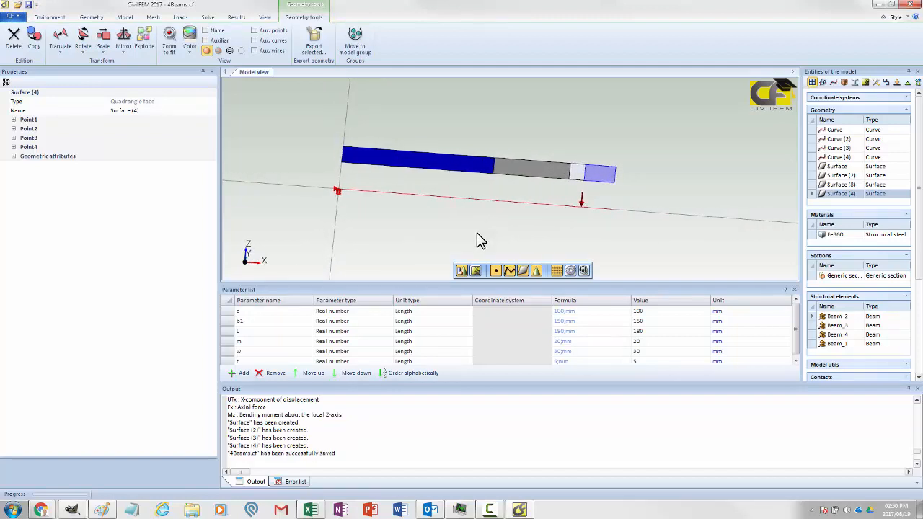
# Try to change parameter a to 50 mm, first through its value and again through its formula.
pyautogui.doubleClick(651, 311)
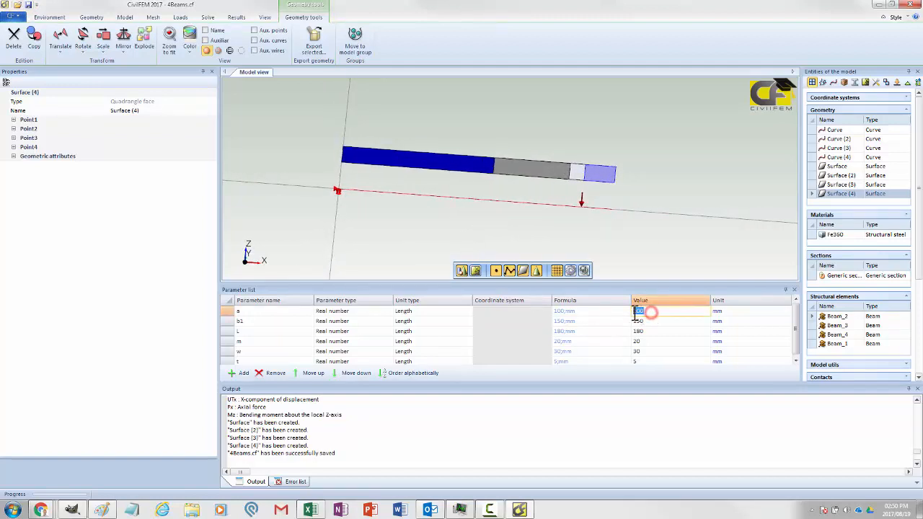
pyautogui.press('Return')
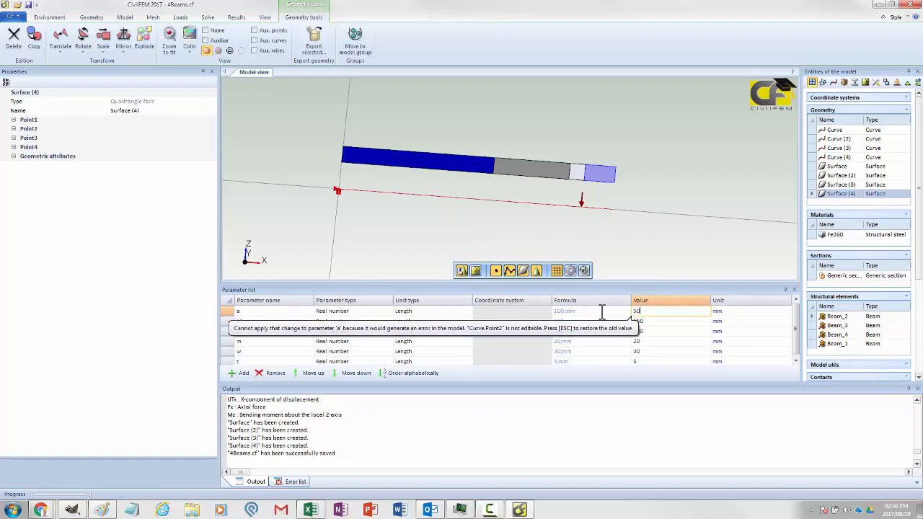
pyautogui.doubleClick(601, 311)
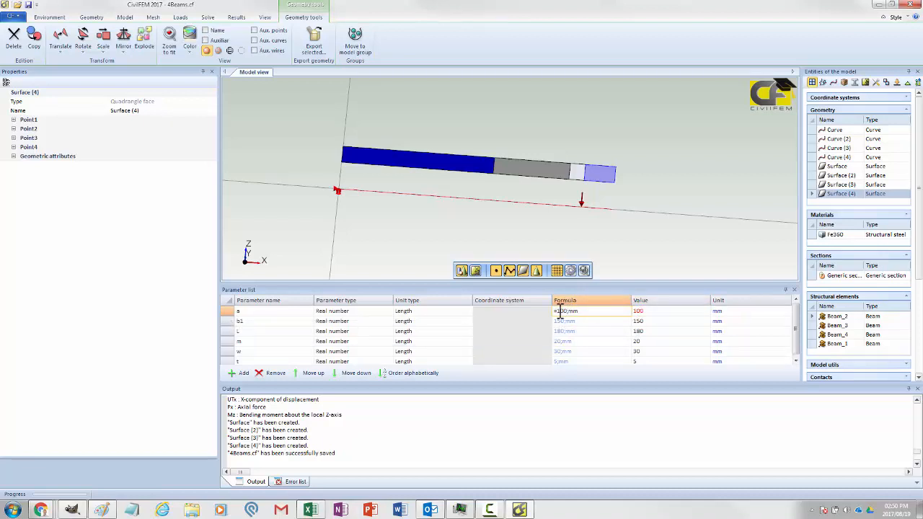
pyautogui.doubleClick(561, 311)
pyautogui.write('50')
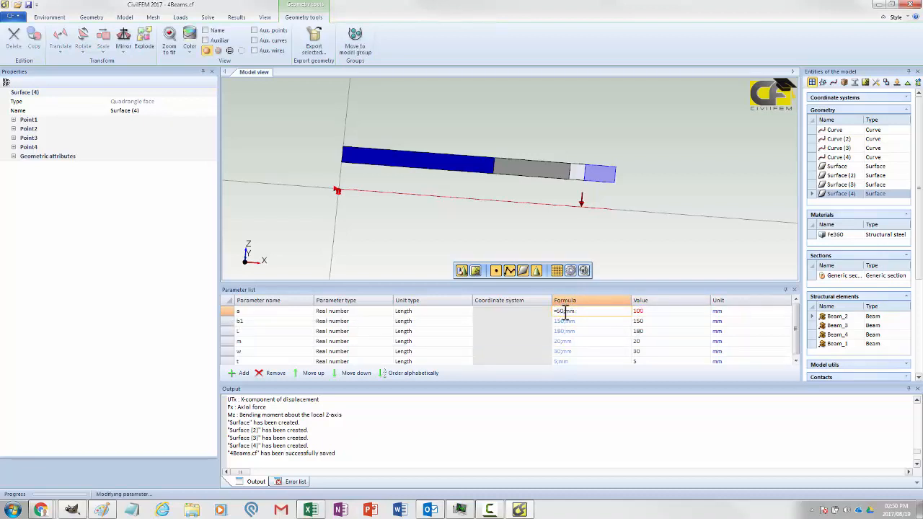
pyautogui.press('Return')
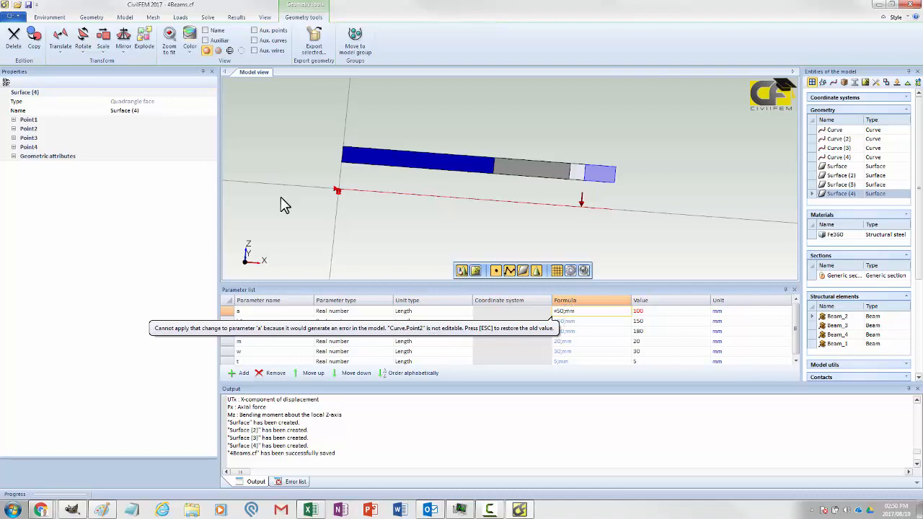
# Clear the existing mesh from the model.
pyautogui.click(150, 18)
pyautogui.click(353, 38)
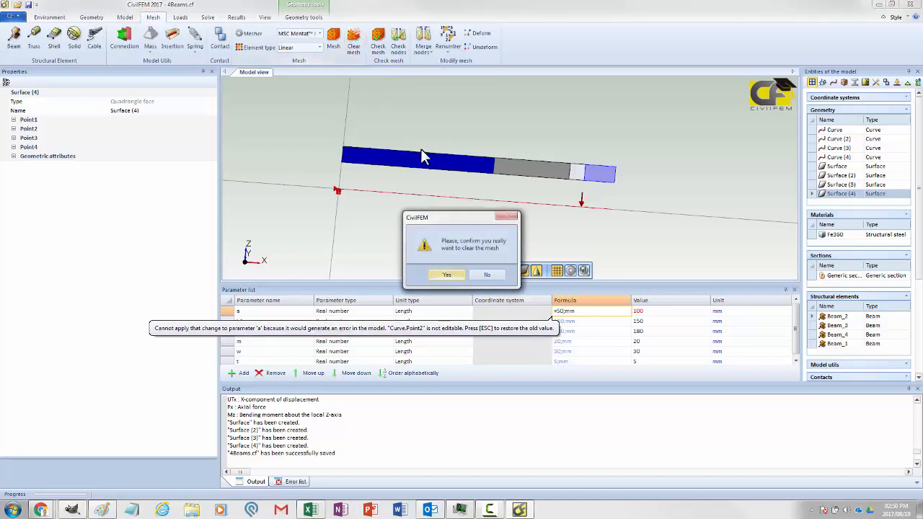
pyautogui.click(447, 275)
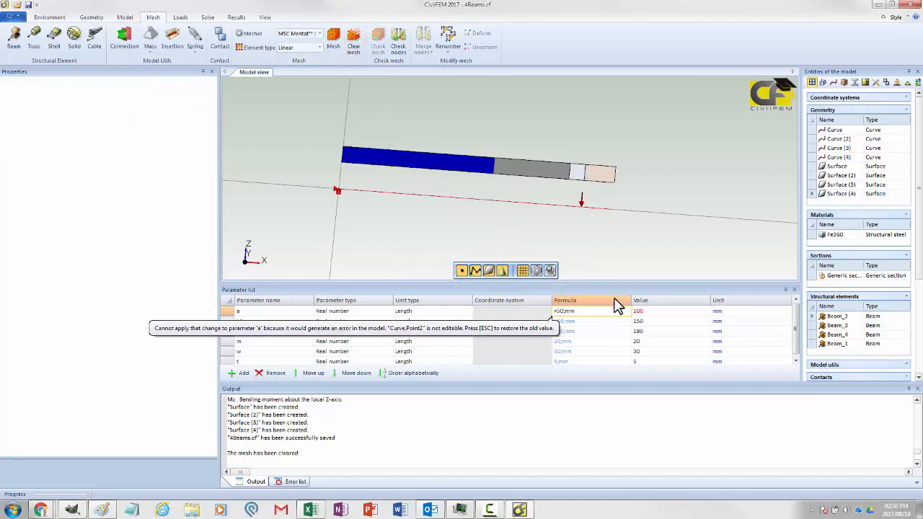
# Apply the 50 mm formula to parameter a with the mesh cleared.
pyautogui.click(570, 315)
pyautogui.click(589, 312)
pyautogui.press('Return')
pyautogui.press('Escape')
# Replace the fixed X coordinate of the first surface's Point3 with parameter a, giving (a, 0.05+w, 0).
pyautogui.moveTo(492, 219)
pyautogui.mouseDown(button='middle')
pyautogui.moveTo(479, 251)
pyautogui.moveTo(479, 186)
pyautogui.moveTo(477, 220)
pyautogui.moveTo(469, 190)
pyautogui.moveTo(475, 119)
pyautogui.moveTo(446, 136)
pyautogui.moveTo(439, 173)
pyautogui.moveTo(460, 158)
pyautogui.moveTo(436, 196)
pyautogui.moveTo(445, 175)
pyautogui.moveTo(469, 179)
pyautogui.moveTo(454, 191)
pyautogui.moveTo(456, 183)
pyautogui.mouseUp(button='middle')
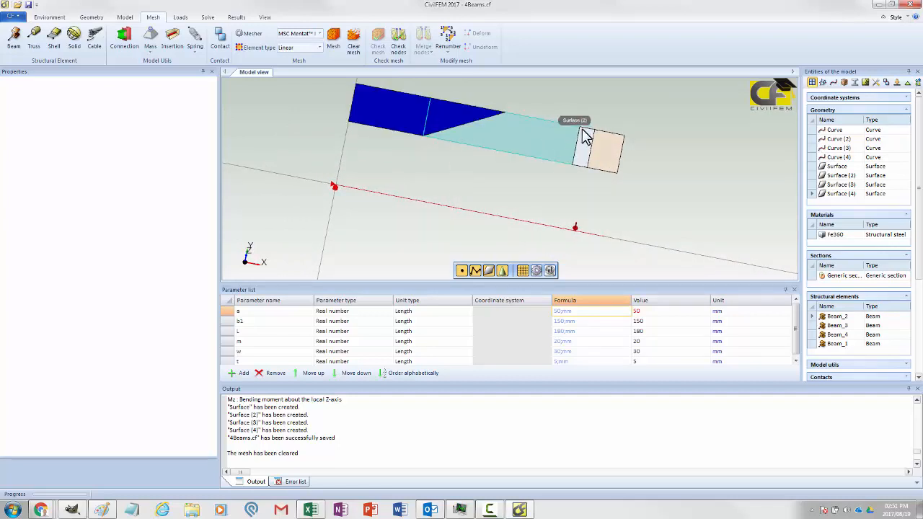
pyautogui.click(836, 165)
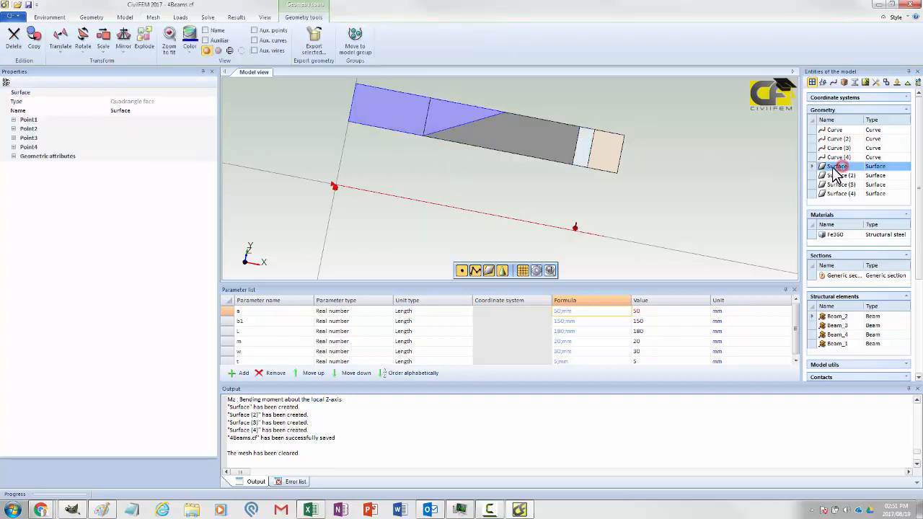
pyautogui.click(14, 119)
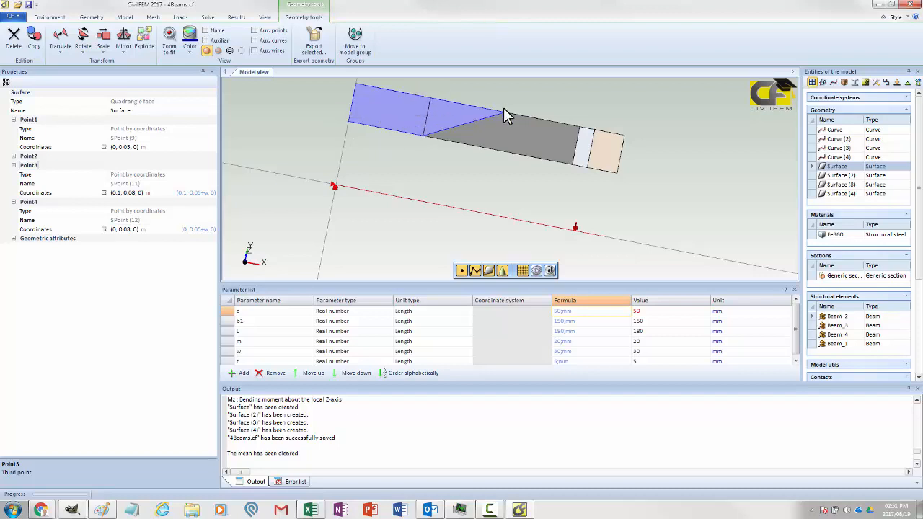
pyautogui.click(121, 193)
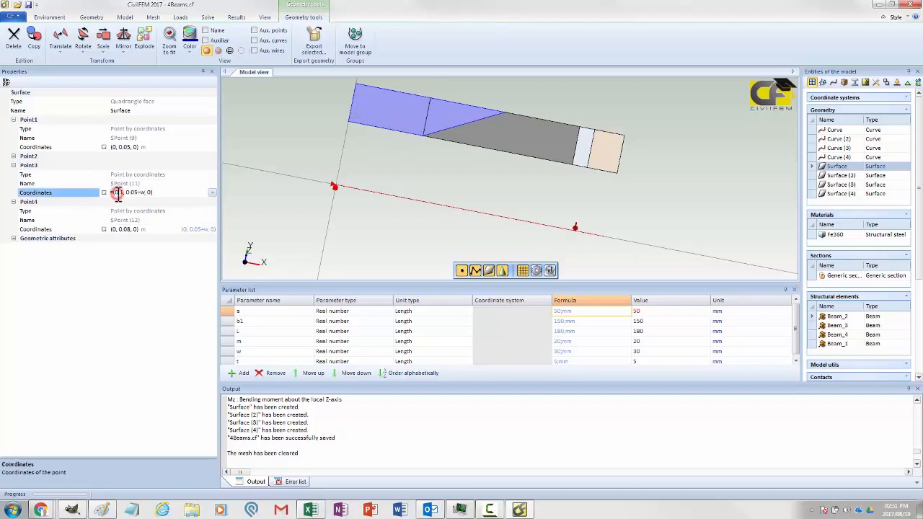
pyautogui.moveTo(121, 193); pyautogui.dragTo(119, 194)
pyautogui.write('a')
pyautogui.press('Return')
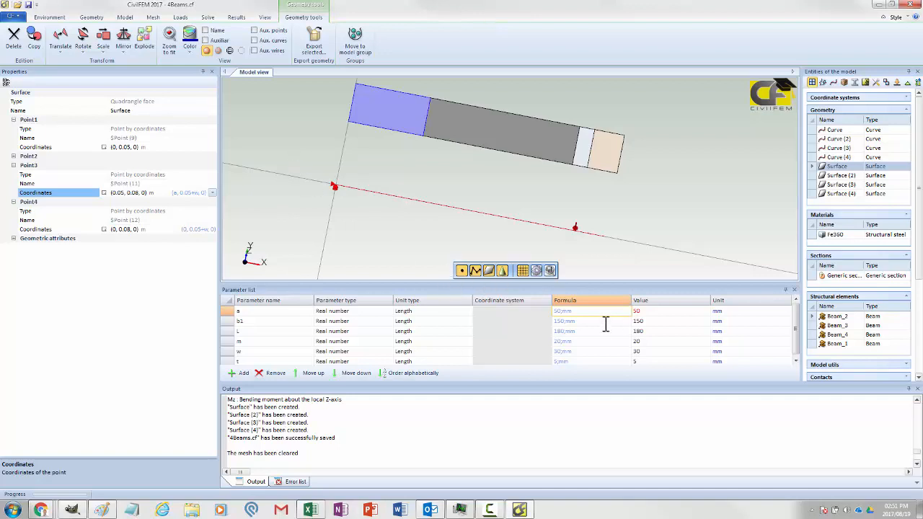
# Change the formula of parameter b1 to 100 mm and that of parameter L to 160 mm.
pyautogui.click(575, 322)
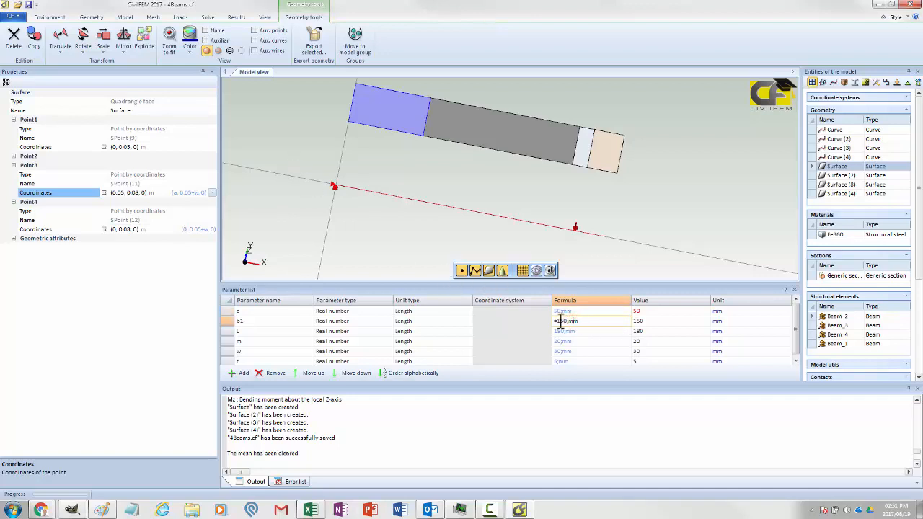
pyautogui.doubleClick(561, 321)
pyautogui.write('100')
pyautogui.press('Return')
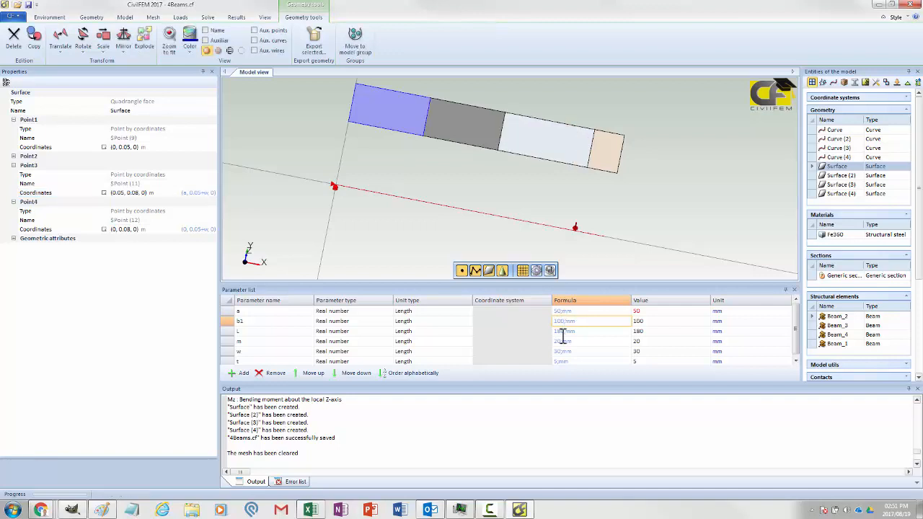
pyautogui.click(561, 331)
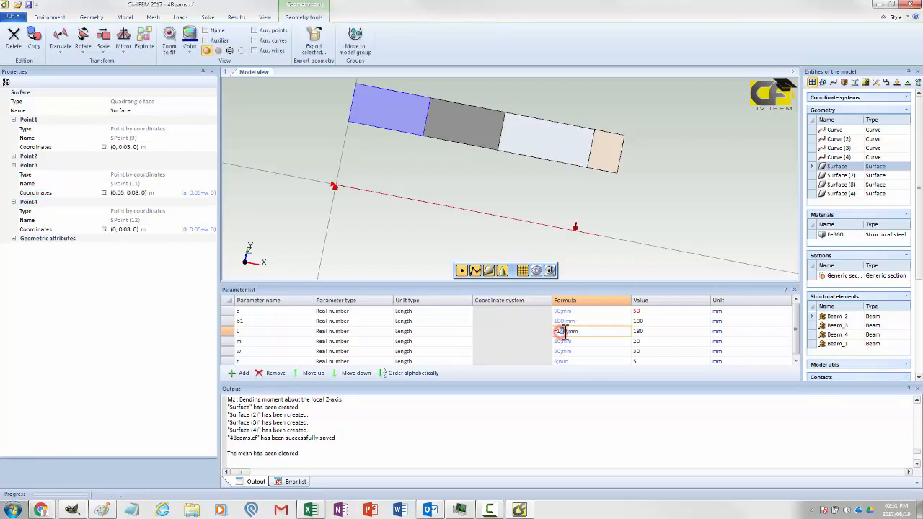
pyautogui.write('160')
pyautogui.press('Return')
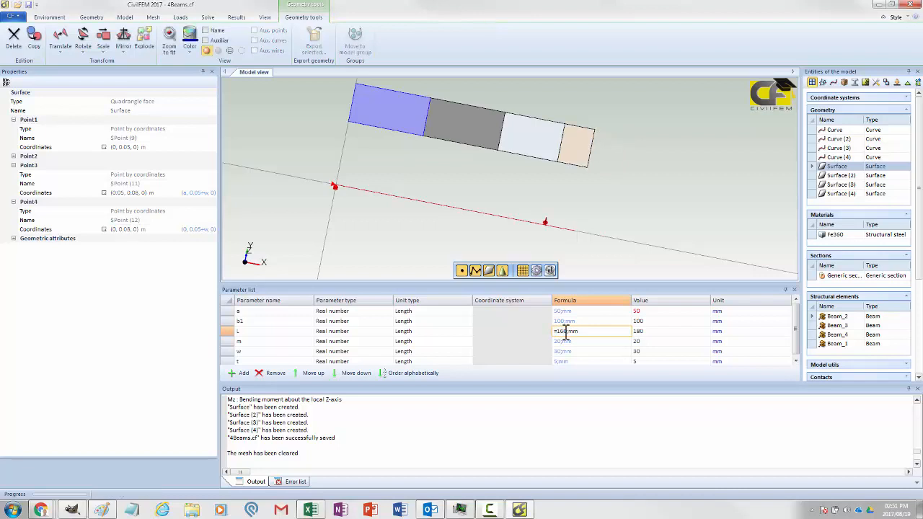
# Test the surface width by setting parameter w to 20 mm and then restoring it to 30 mm.
pyautogui.moveTo(585, 273); pyautogui.dragTo(569, 233, button='middle')
pyautogui.click(572, 354)
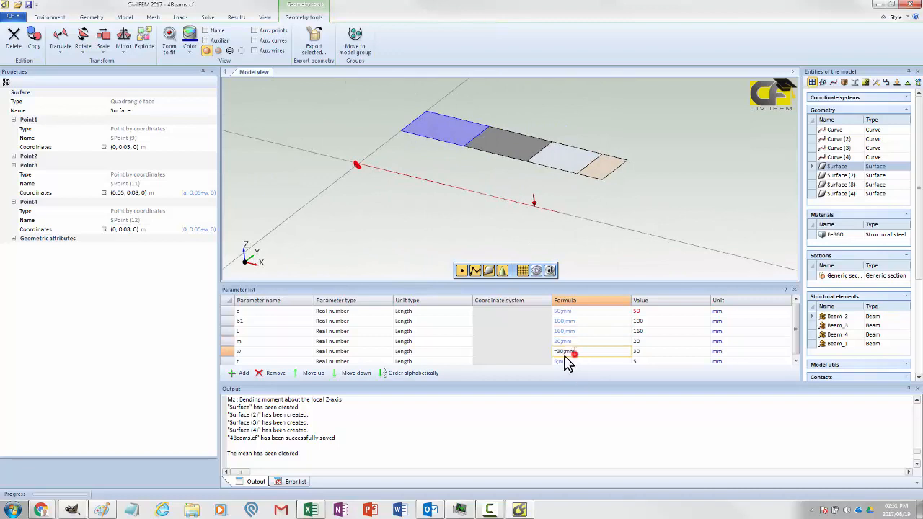
pyautogui.click(560, 351)
pyautogui.press('Return')
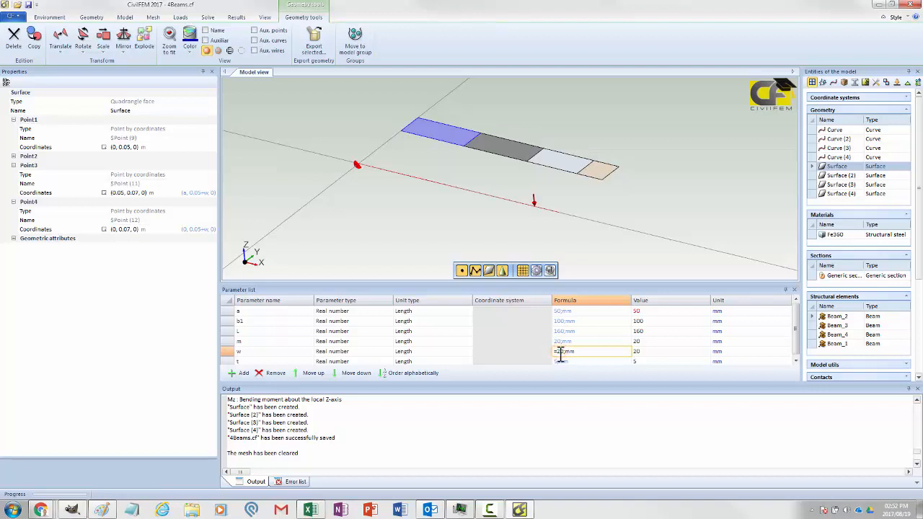
pyautogui.press('Return')
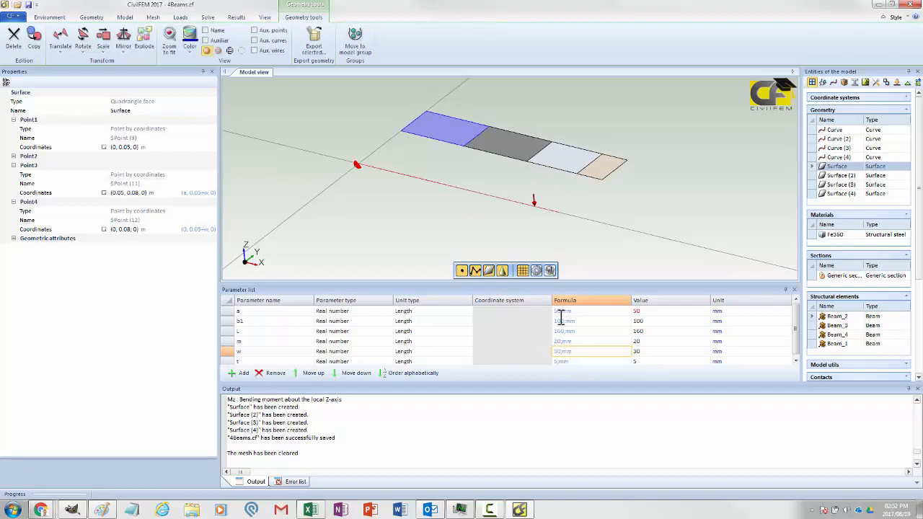
# Set the formula of parameter L back to 180 mm.
pyautogui.click(561, 332)
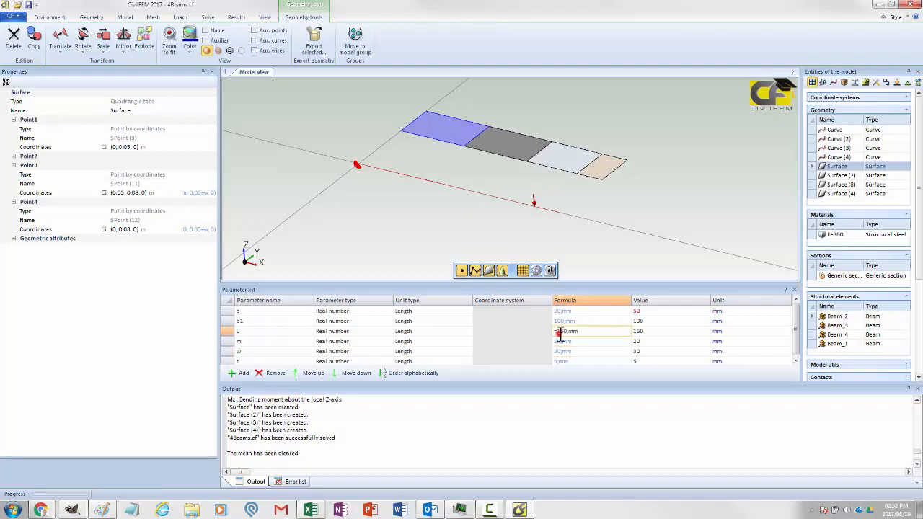
pyautogui.click(565, 331)
pyautogui.press('Return')
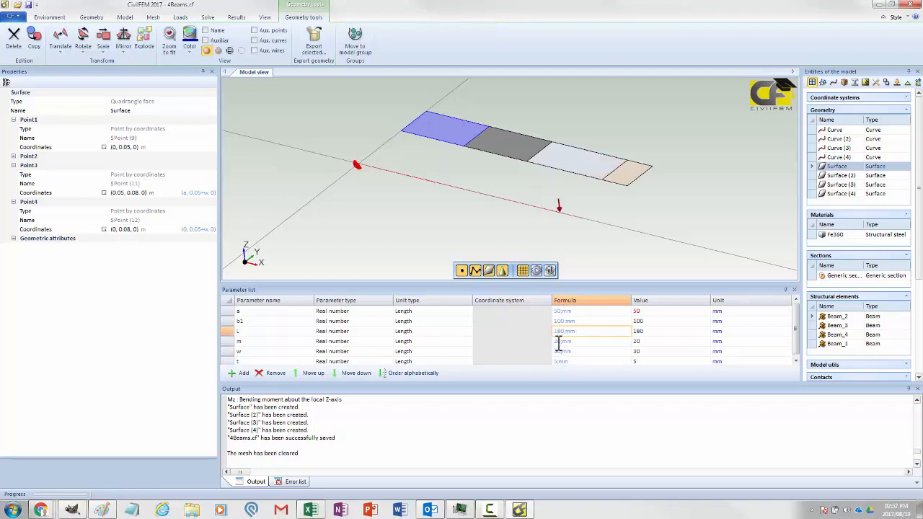
# Set the formula of parameter m to 10 mm and that of parameter b1 to 120 mm.
pyautogui.click(556, 341)
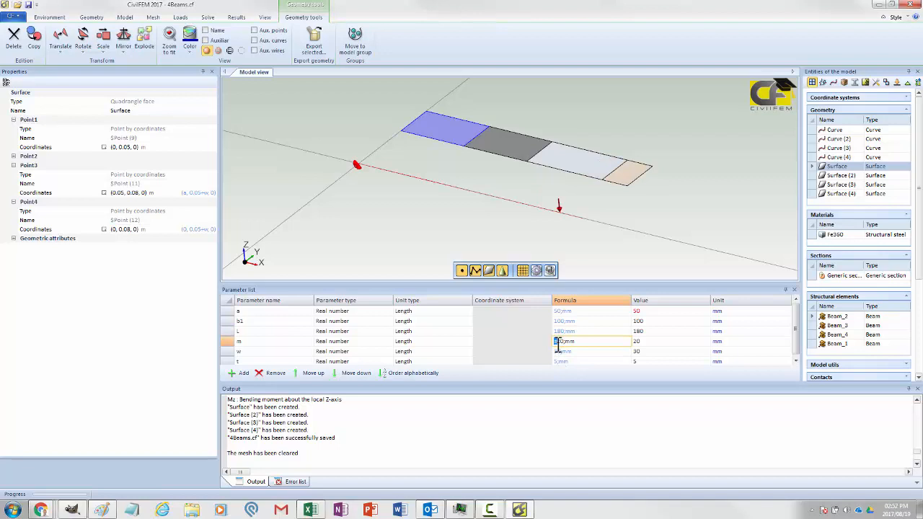
pyautogui.press('Return')
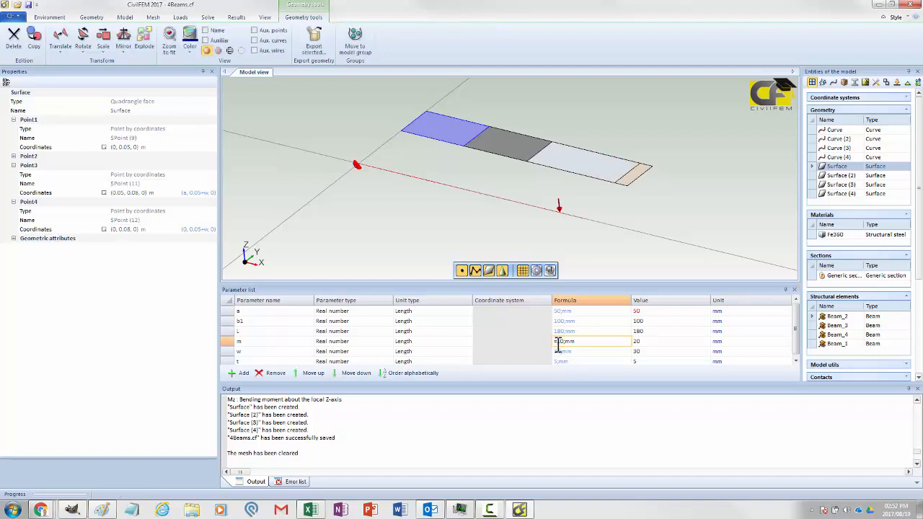
pyautogui.click(577, 322)
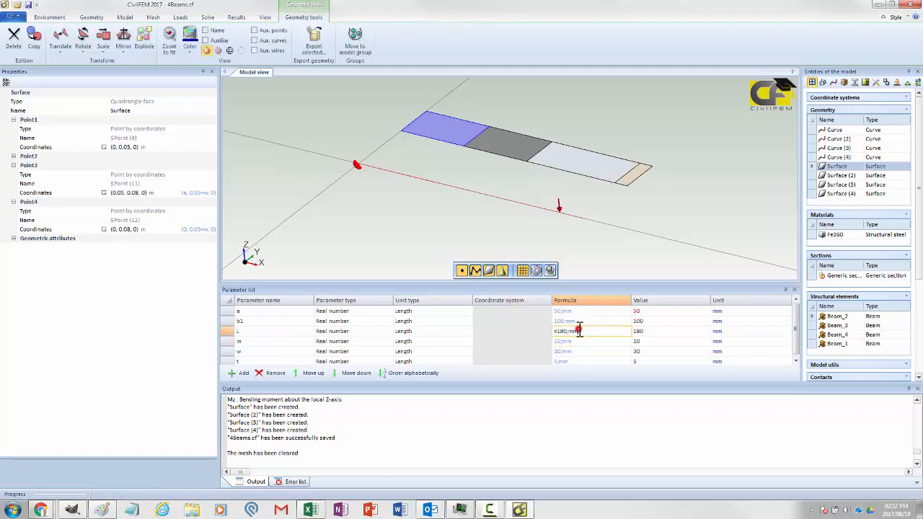
pyautogui.click(565, 321)
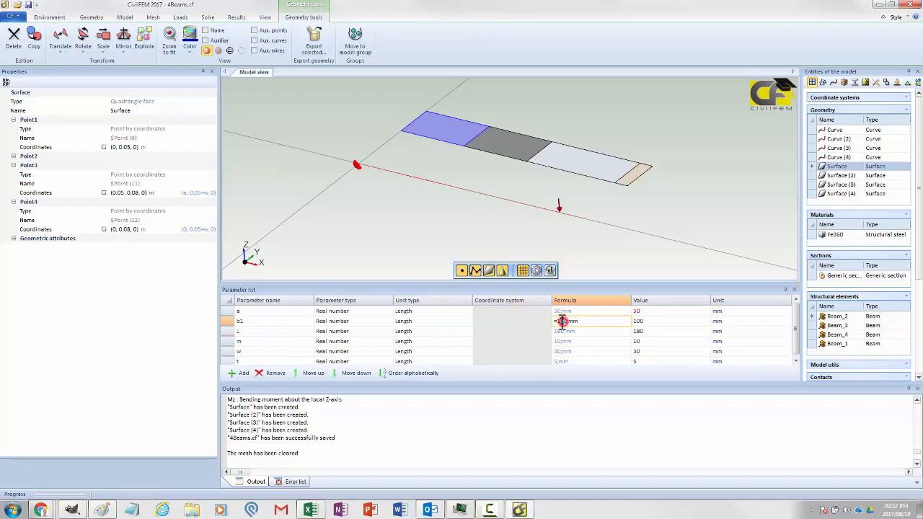
pyautogui.press('Return')
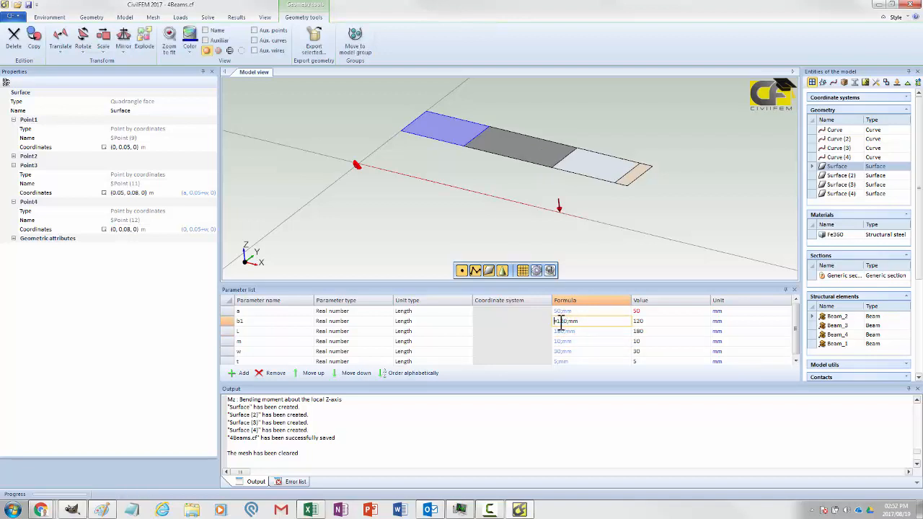
# Set the formula of parameter a to 80 mm and check the resulting surface layout in the model.
pyautogui.click(558, 311)
pyautogui.press('Delete')
pyautogui.write('8')
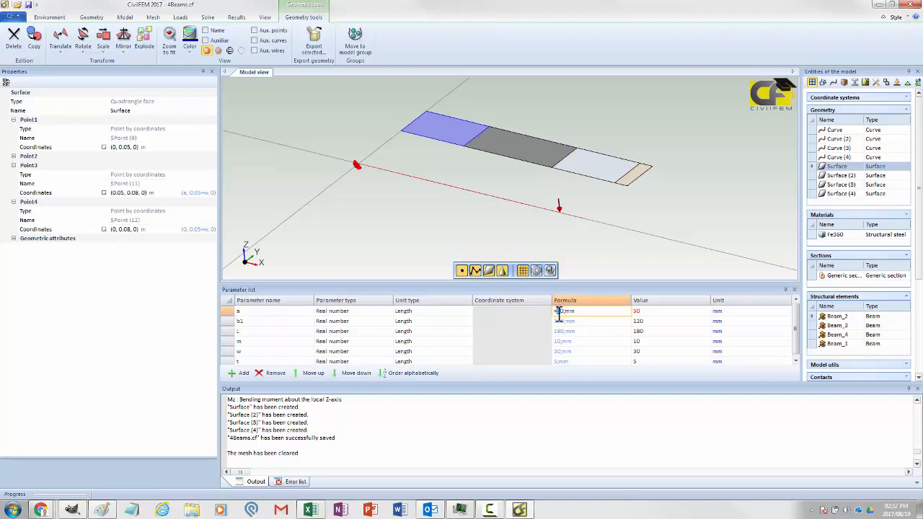
pyautogui.press('Return')
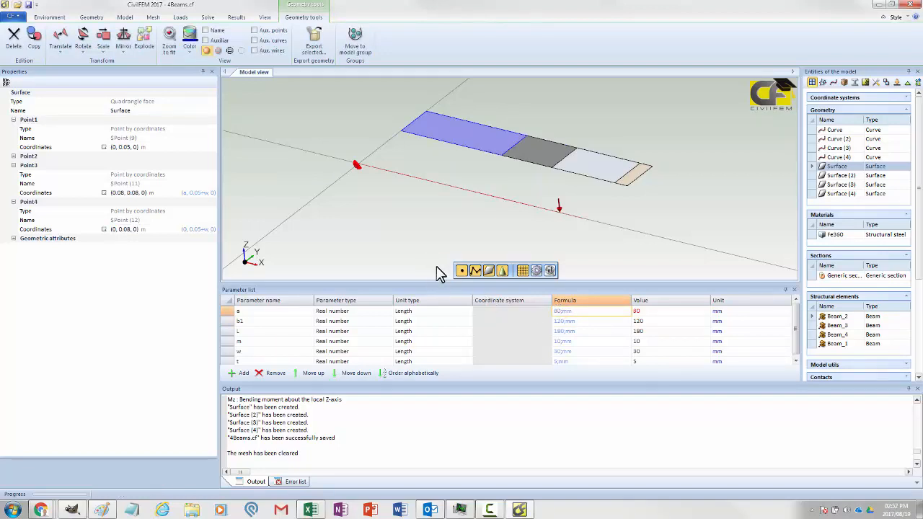
pyautogui.moveTo(436, 255); pyautogui.dragTo(420, 238, button='middle')
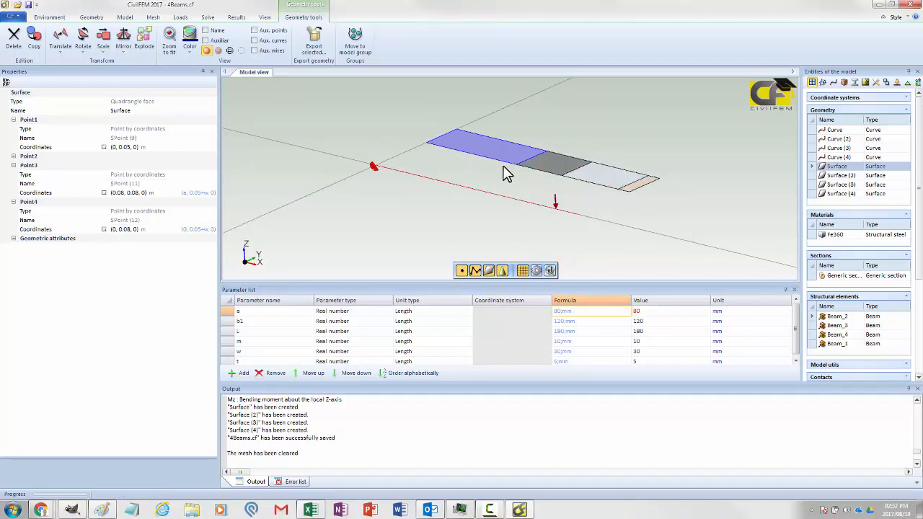
pyautogui.moveTo(634, 223); pyautogui.dragTo(626, 234, button='middle')
pyautogui.click(124, 17)
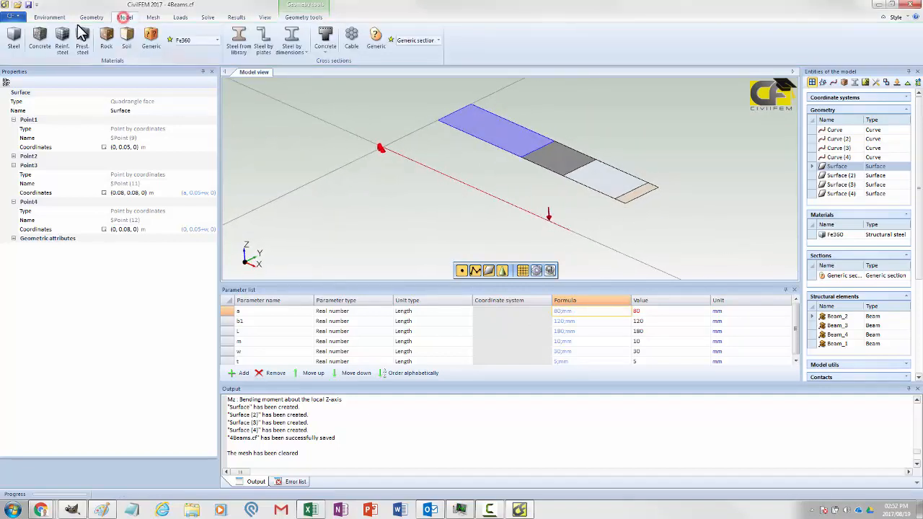
pyautogui.click(93, 15)
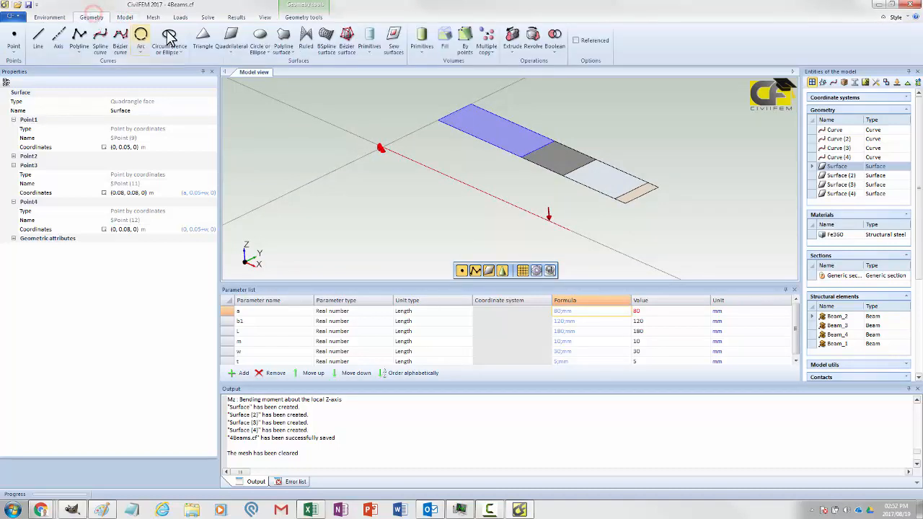
pyautogui.click(124, 17)
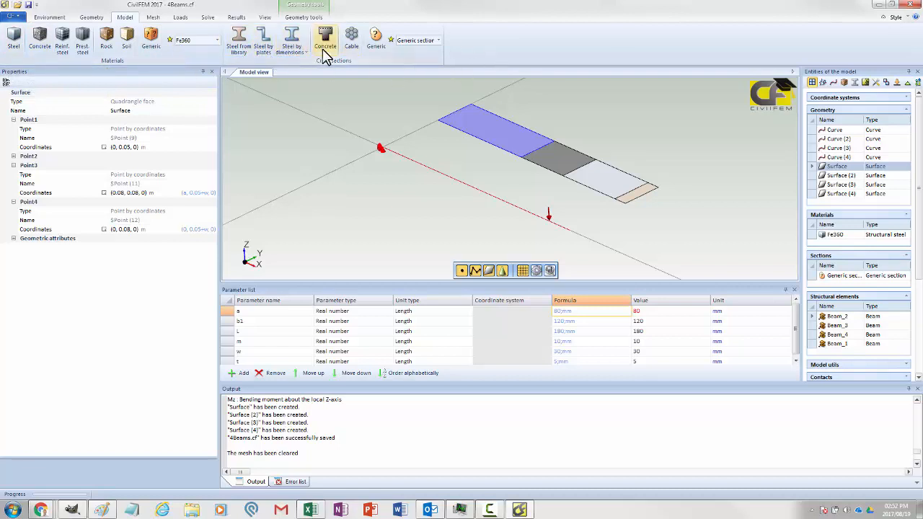
# Create shell structural elements of Fe360 with thickness t (0.005 m) on all four surfaces.
pyautogui.click(154, 18)
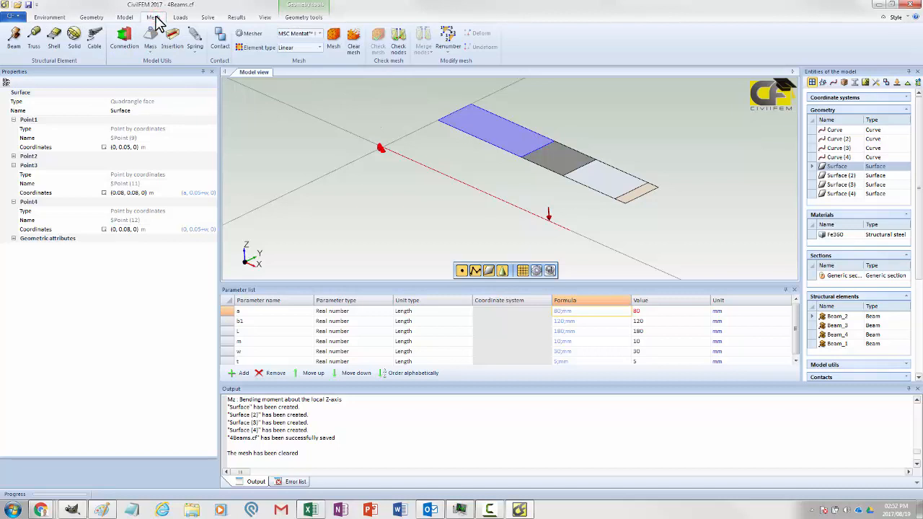
pyautogui.click(54, 46)
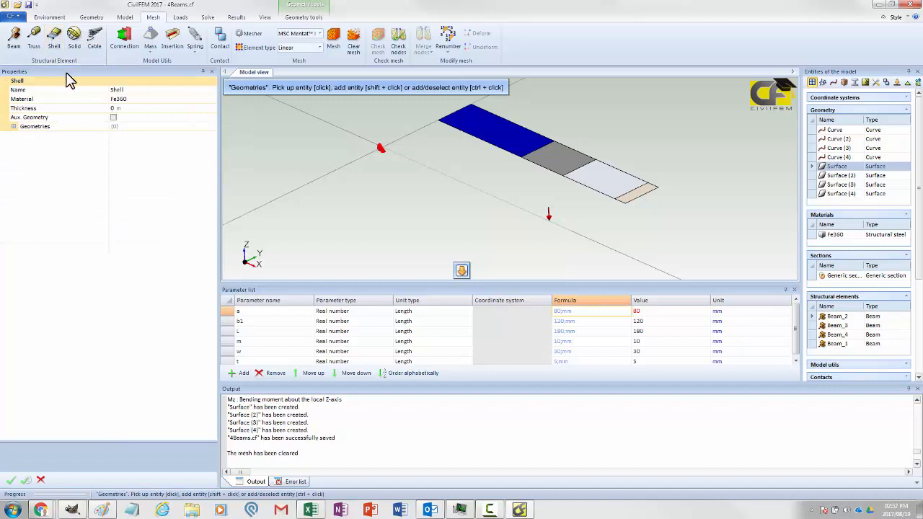
pyautogui.click(131, 108)
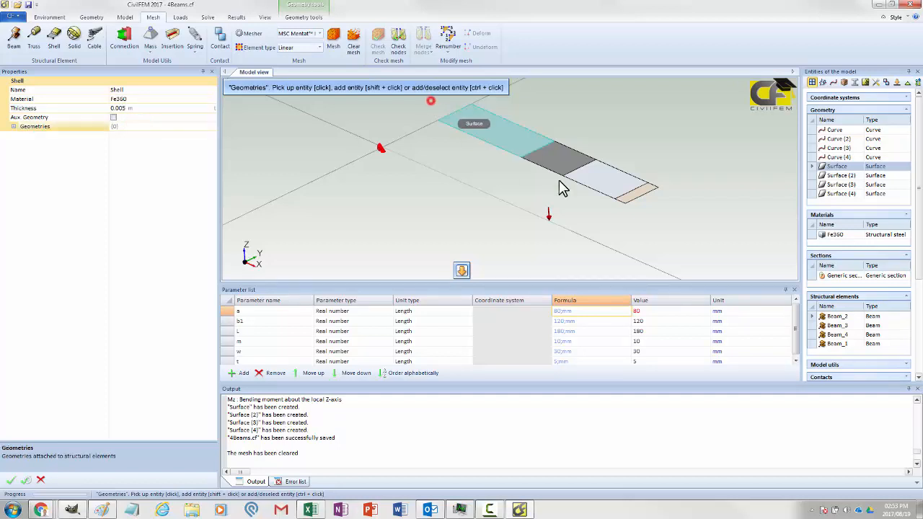
pyautogui.click(479, 128)
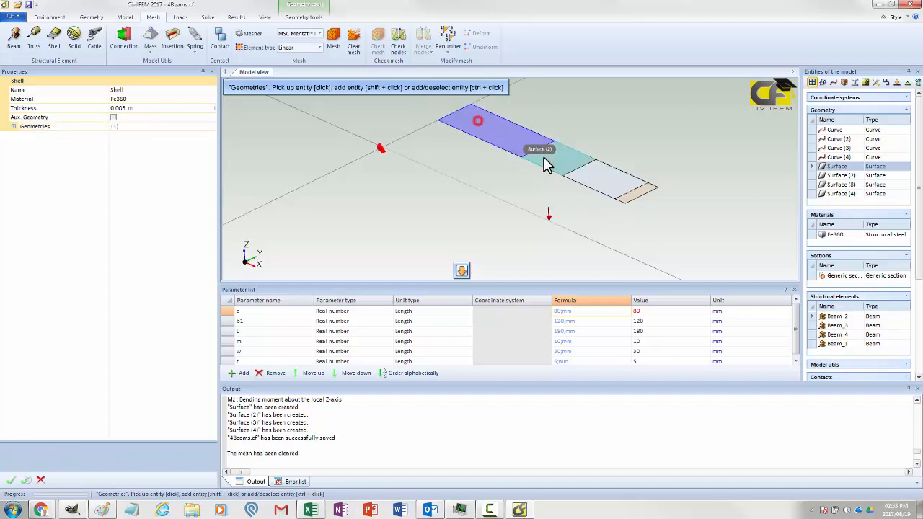
pyautogui.keyDown('shift'); pyautogui.click(841, 194); pyautogui.keyUp('shift')
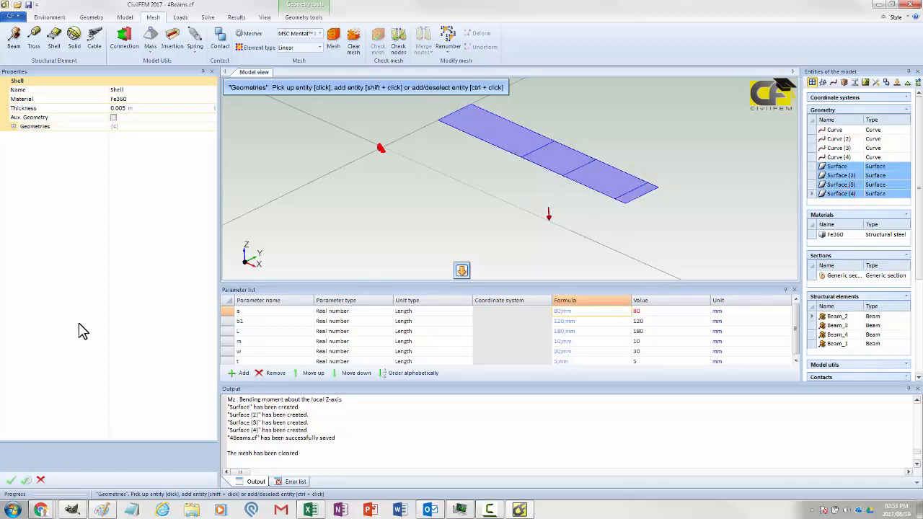
pyautogui.click(11, 481)
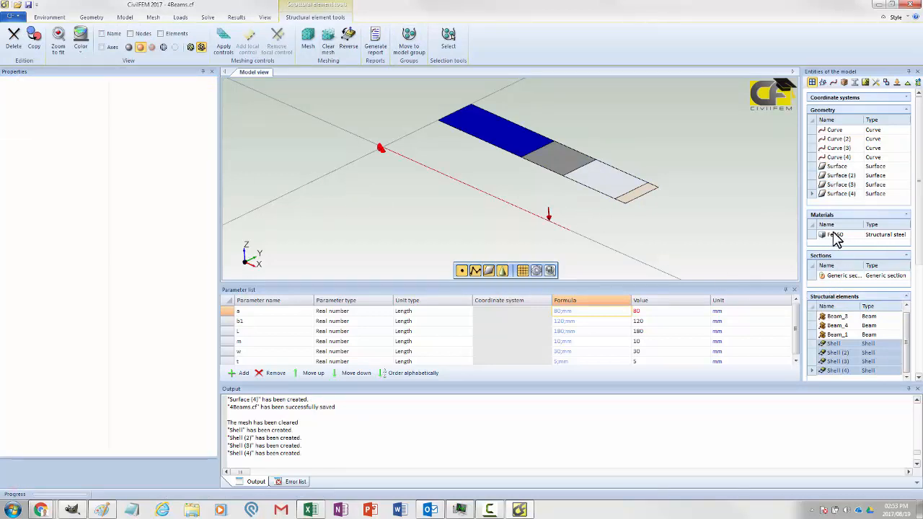
# Review the geometry, material and thickness of each of the four shell elements in turn.
pyautogui.click(835, 345)
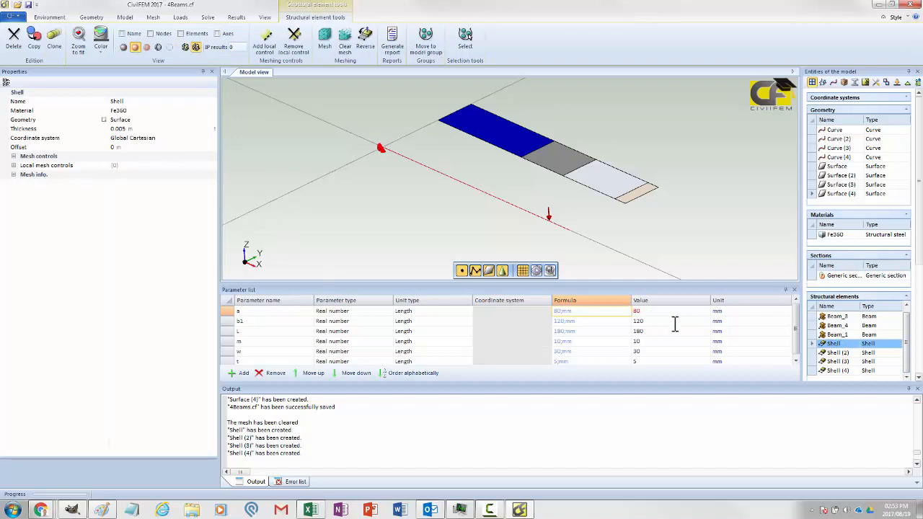
pyautogui.click(836, 353)
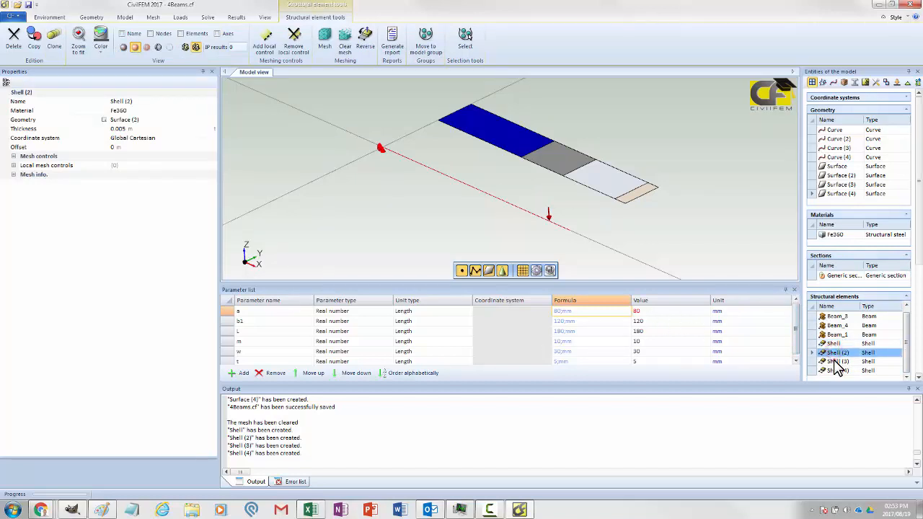
pyautogui.click(835, 362)
pyautogui.click(836, 371)
# Try meshing all four shells with their default mesh controls, saving the model first, and clear that mesh.
pyautogui.click(835, 344)
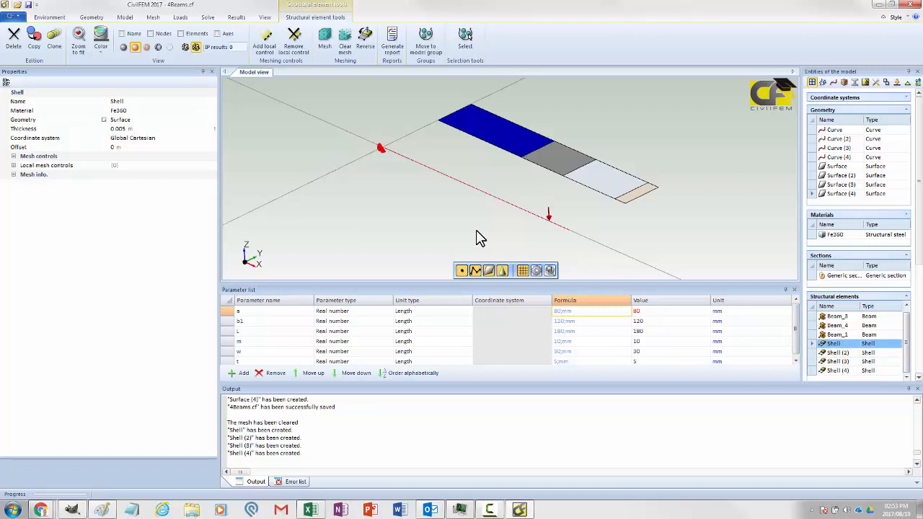
pyautogui.keyDown('shift'); pyautogui.click(838, 370); pyautogui.keyUp('shift')
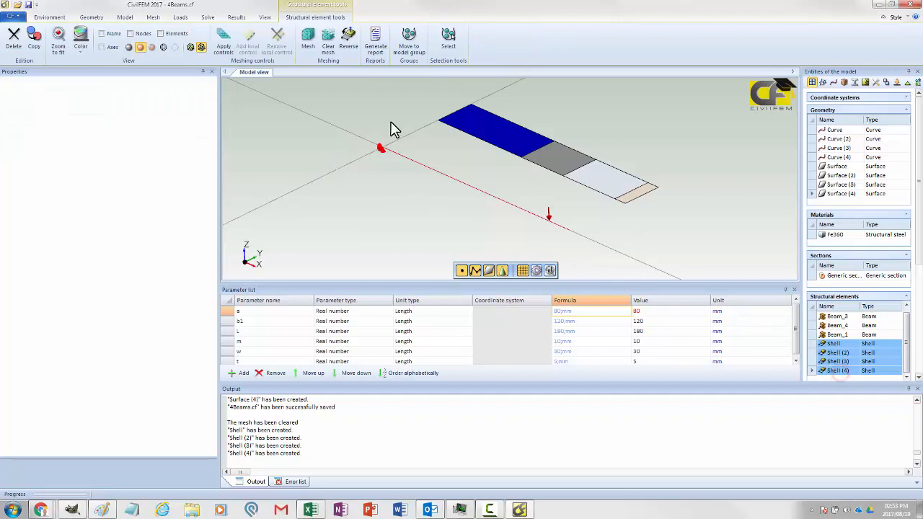
pyautogui.click(308, 42)
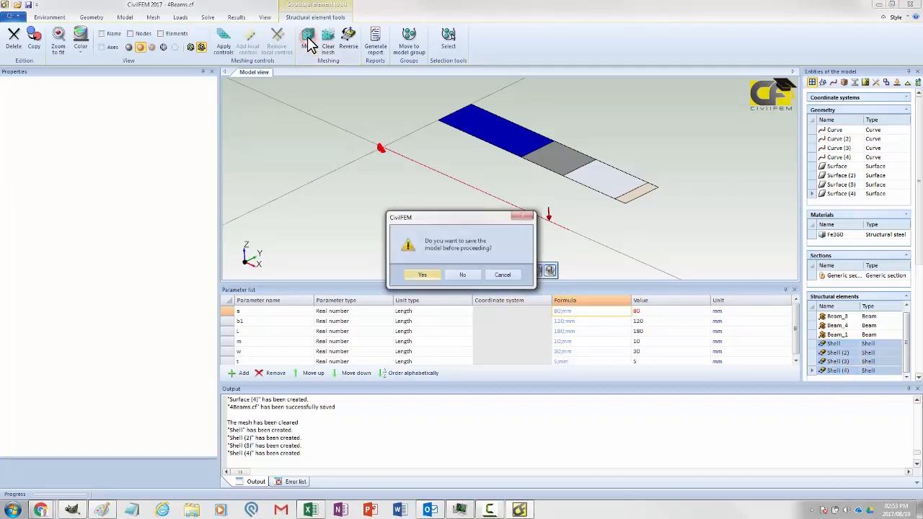
pyautogui.click(423, 274)
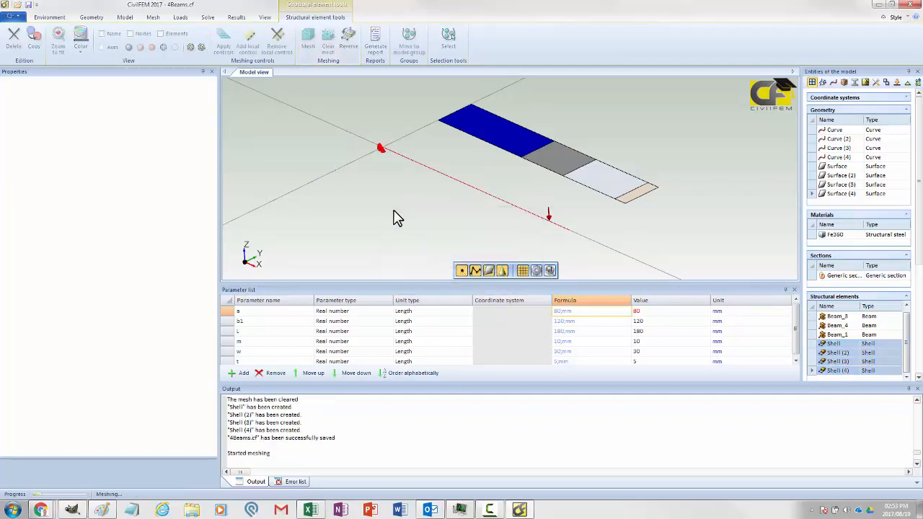
pyautogui.moveTo(385, 212); pyautogui.dragTo(414, 219, button='middle')
pyautogui.scroll(-1, 511, 163)
pyautogui.scroll(2, 511, 163)
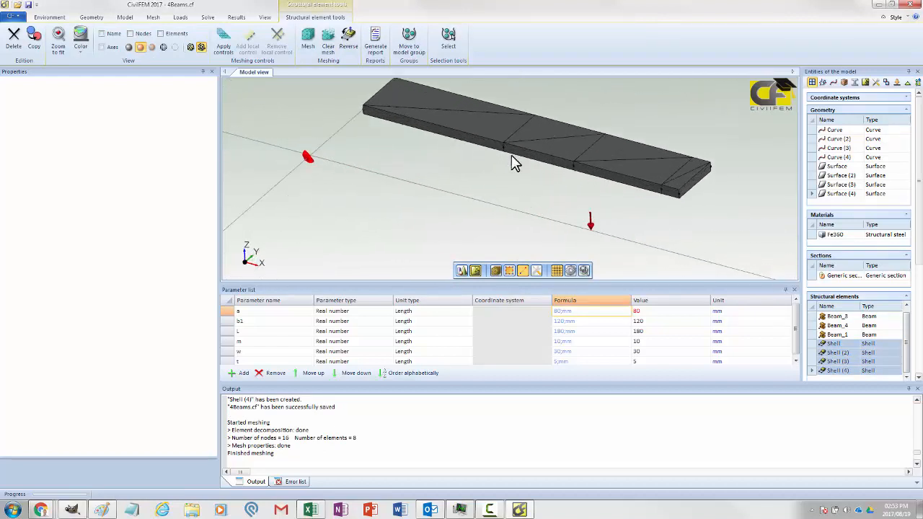
pyautogui.moveTo(493, 169)
pyautogui.mouseDown(button='middle')
pyautogui.moveTo(490, 193)
pyautogui.moveTo(491, 155)
pyautogui.moveTo(489, 165)
pyautogui.mouseUp(button='middle')
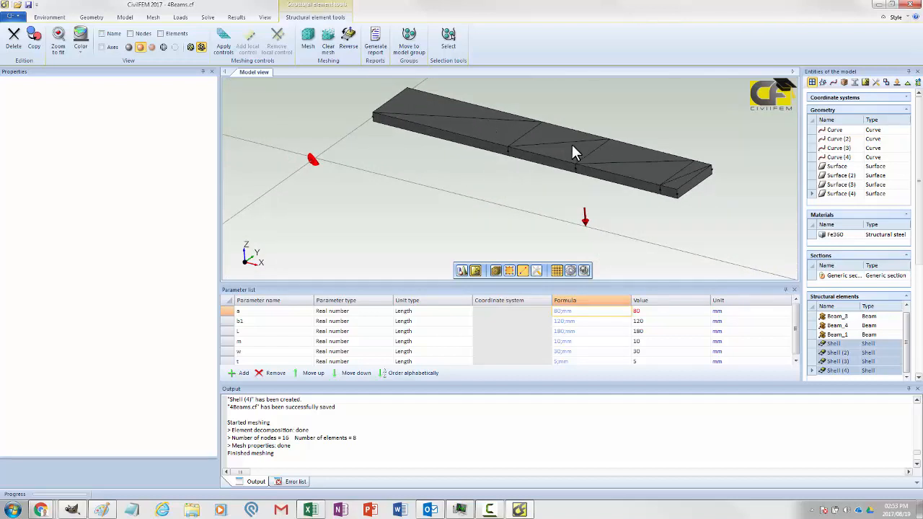
pyautogui.click(328, 40)
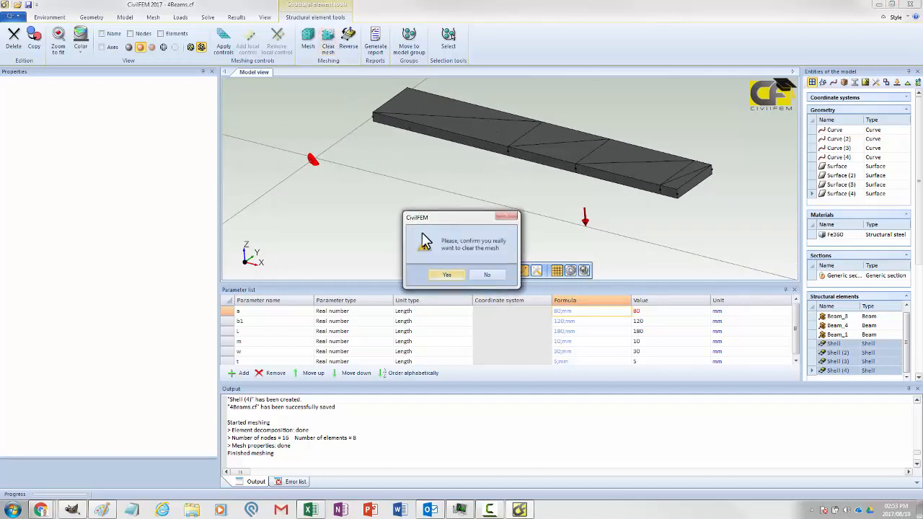
pyautogui.click(447, 276)
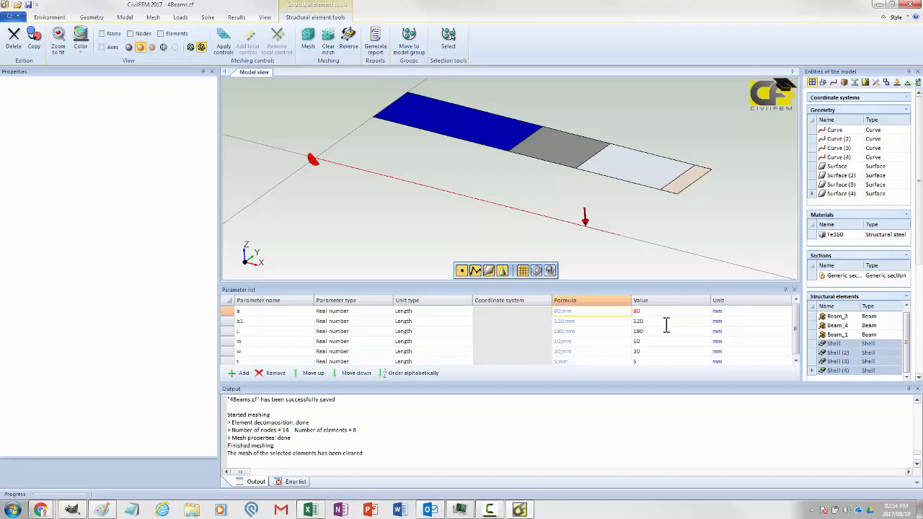
# Set the mesh element type of the first shell to Quadrangle and size its edges for four elements across the width.
pyautogui.click(833, 344)
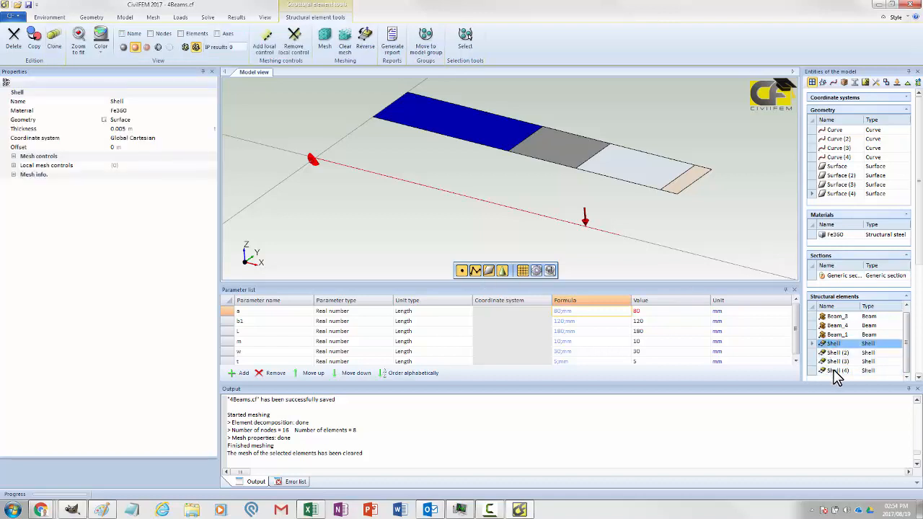
pyautogui.keyDown('shift'); pyautogui.click(834, 371); pyautogui.keyUp('shift')
pyautogui.click(833, 344)
pyautogui.click(12, 157)
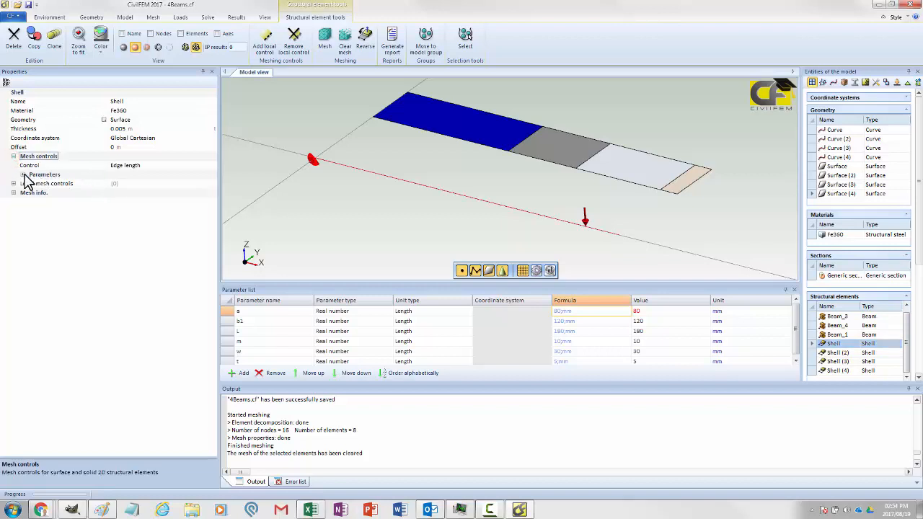
pyautogui.click(22, 175)
pyautogui.click(144, 185)
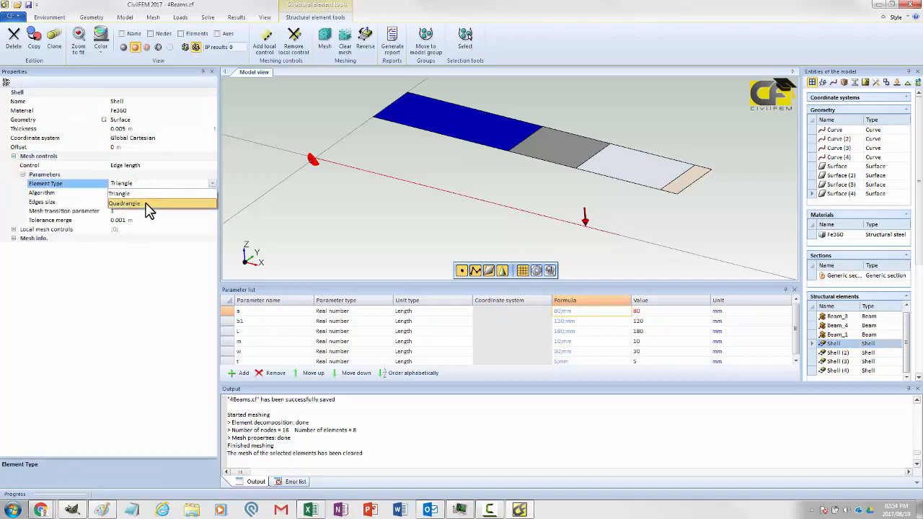
pyautogui.click(147, 203)
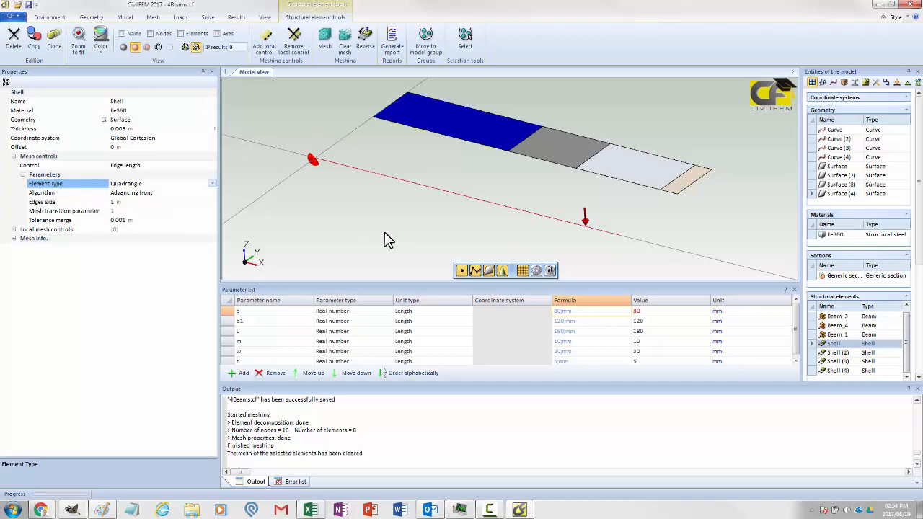
pyautogui.click(131, 202)
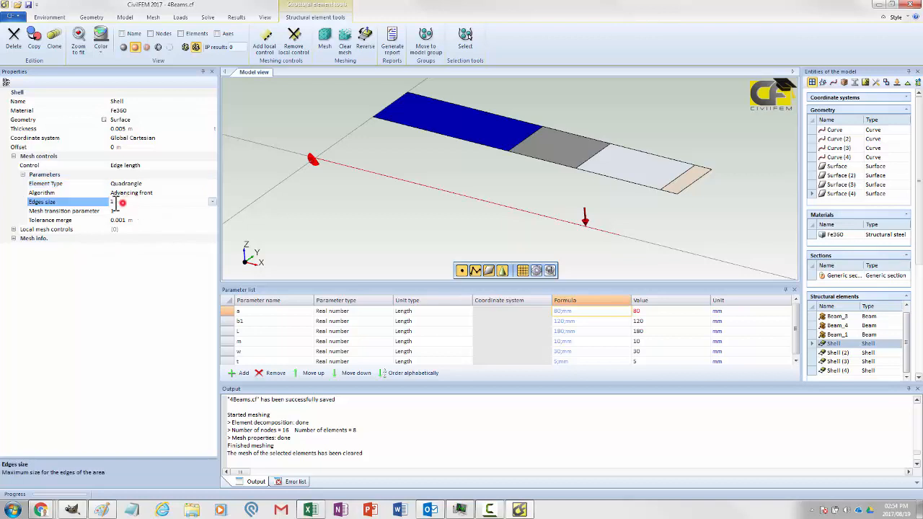
pyautogui.click(116, 202)
pyautogui.click(165, 202)
# Set the mesh element type of Shell (2) to Quadrangle and its edges size to w/4.
pyautogui.click(839, 352)
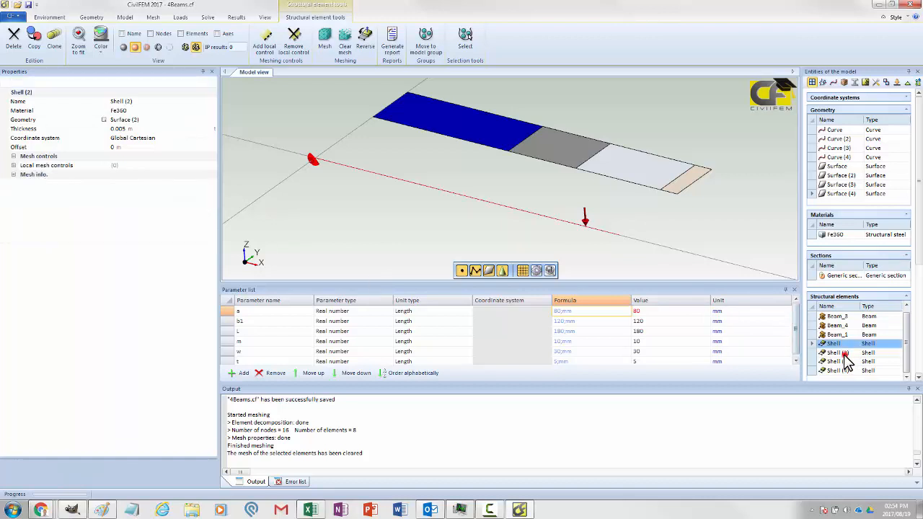
pyautogui.click(13, 156)
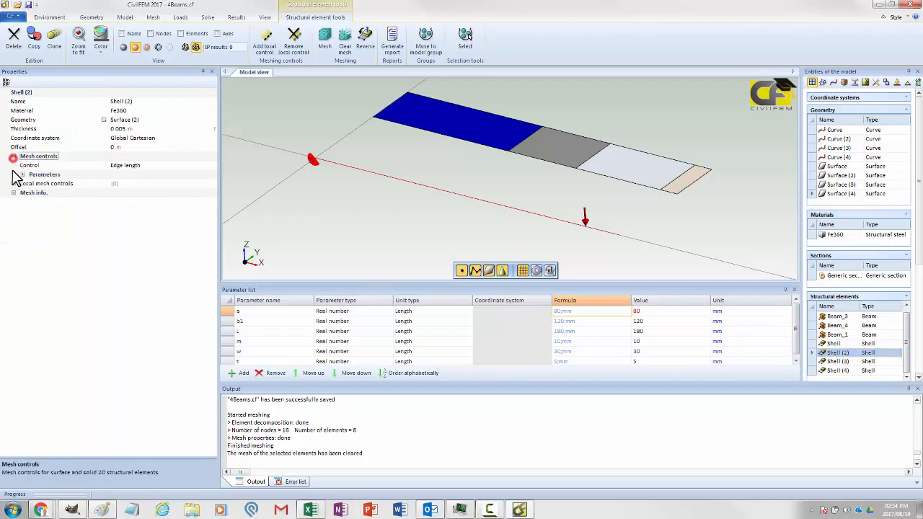
pyautogui.click(23, 174)
pyautogui.click(124, 183)
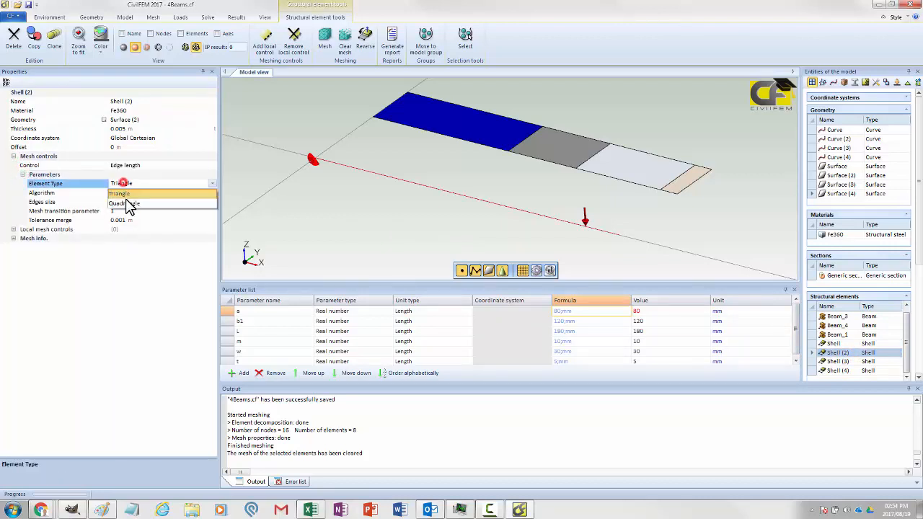
pyautogui.click(127, 200)
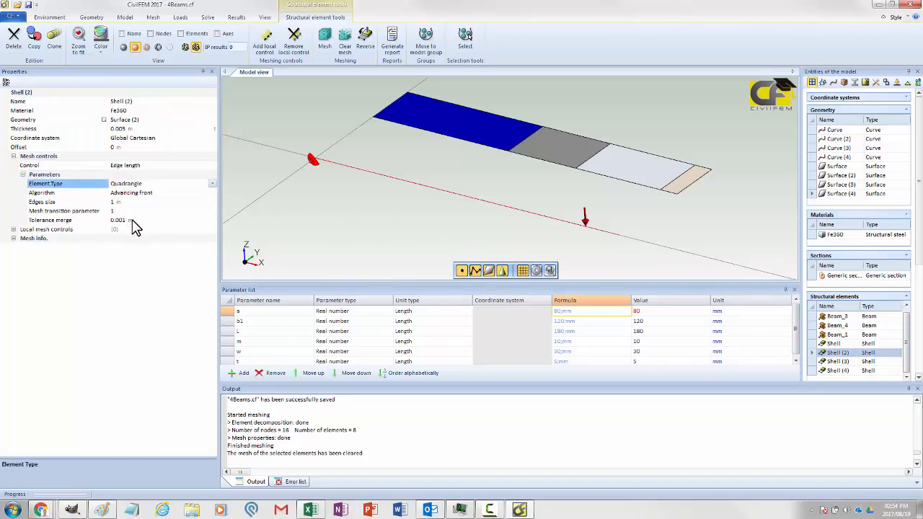
pyautogui.click(124, 211)
pyautogui.click(122, 202)
pyautogui.click(121, 202)
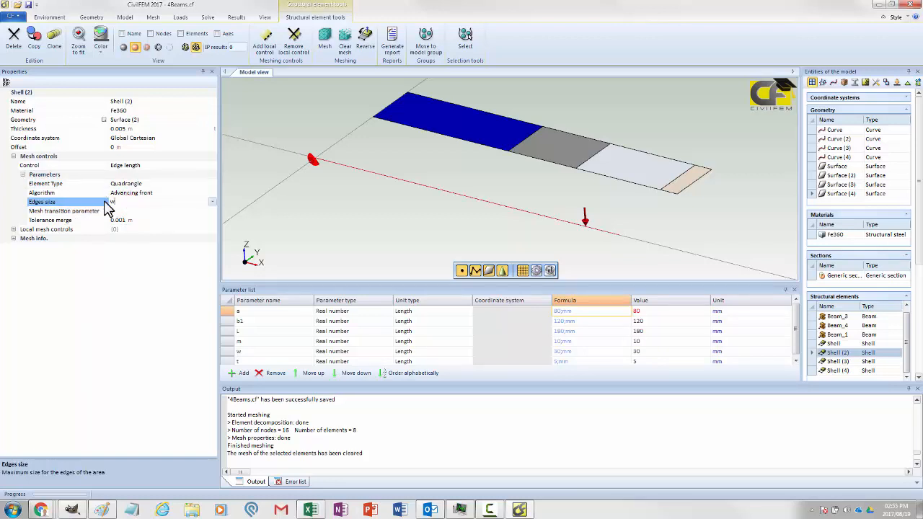
# Give Shell (3) the Quadrangle mesh element type and the same edges size as Shell (2).
pyautogui.click(653, 152)
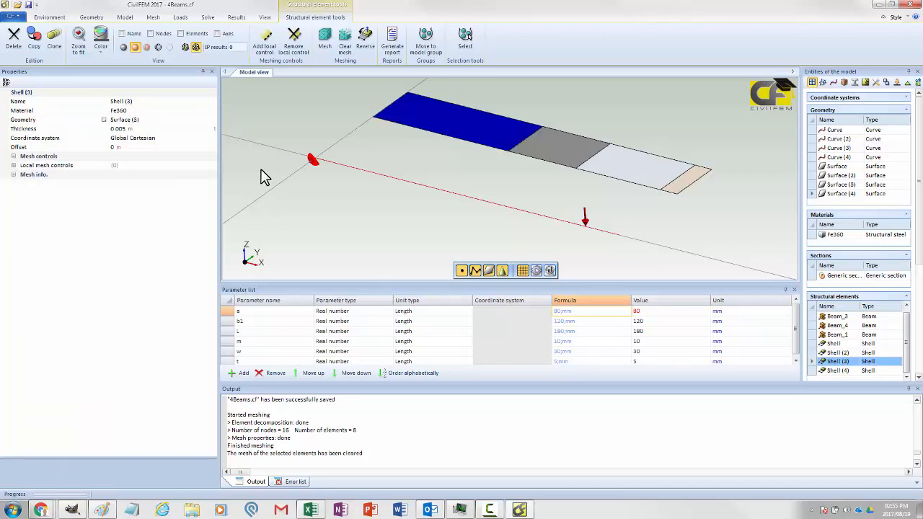
pyautogui.click(13, 155)
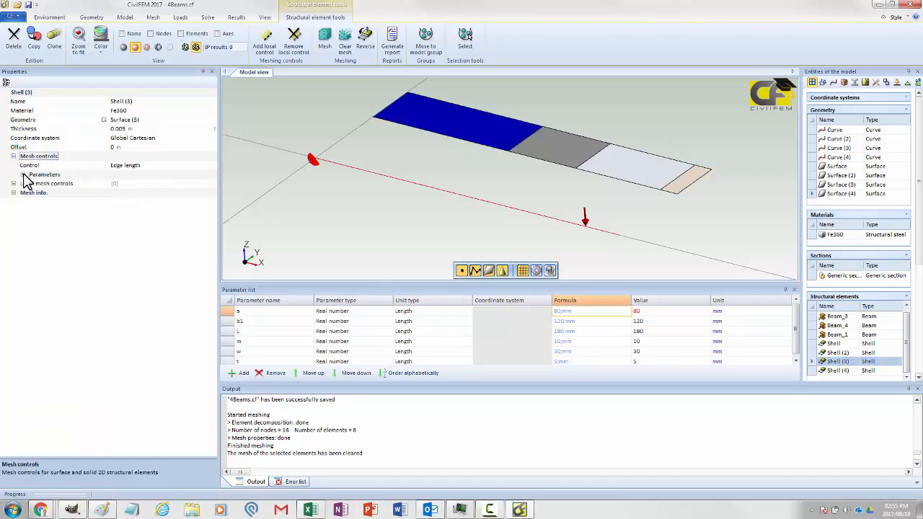
pyautogui.click(22, 175)
pyautogui.click(124, 185)
pyautogui.click(127, 200)
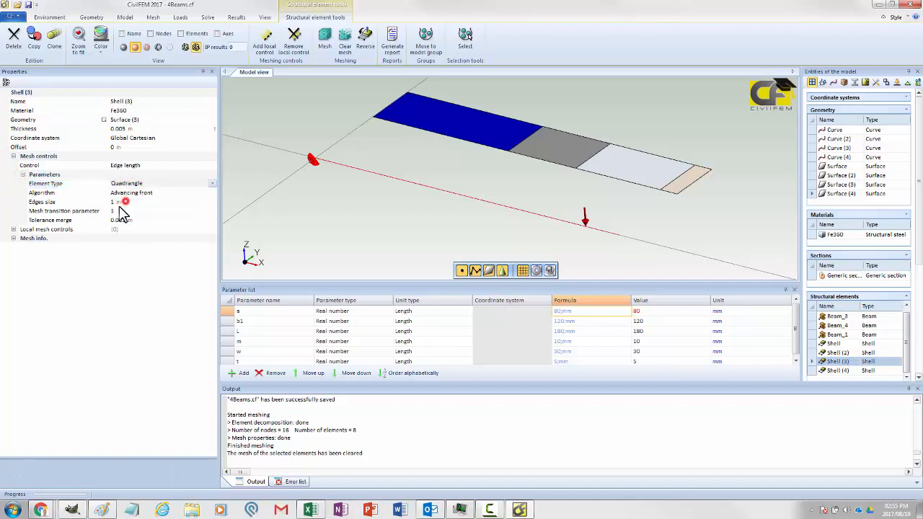
pyautogui.click(120, 203)
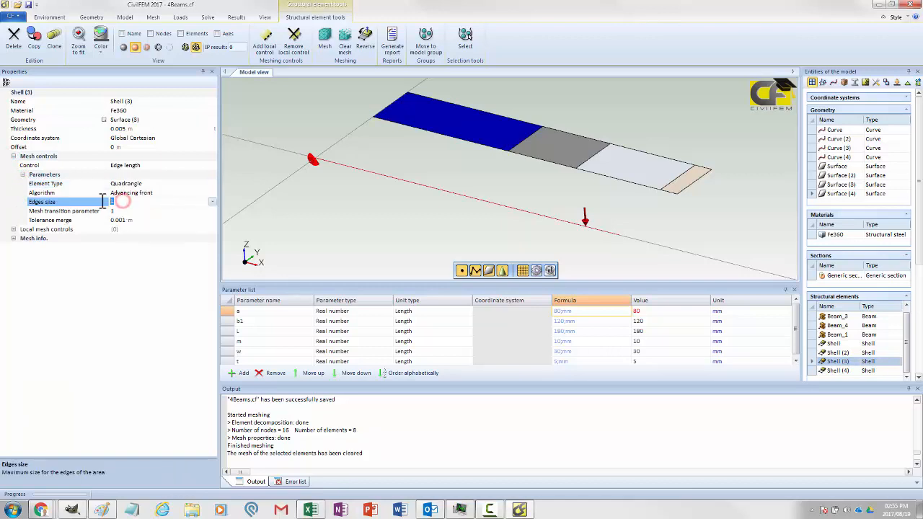
# Set the mesh element type of Shell (4) to Quadrangle and its edges size to w/4.
pyautogui.click(838, 370)
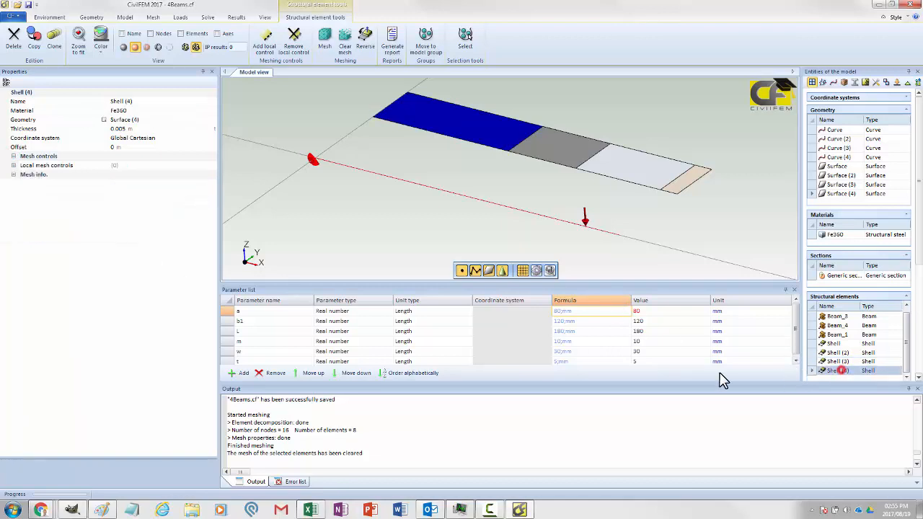
pyautogui.click(13, 155)
pyautogui.click(22, 174)
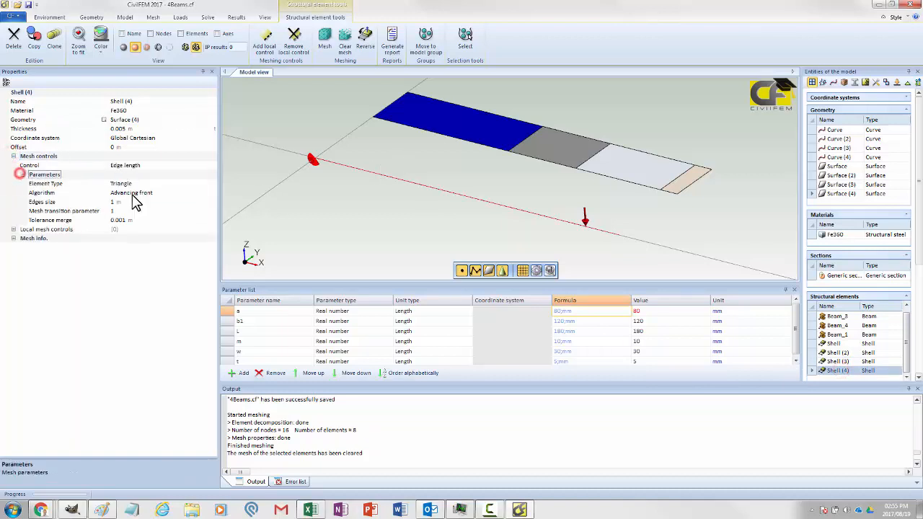
pyautogui.click(122, 184)
pyautogui.click(129, 185)
pyautogui.click(134, 204)
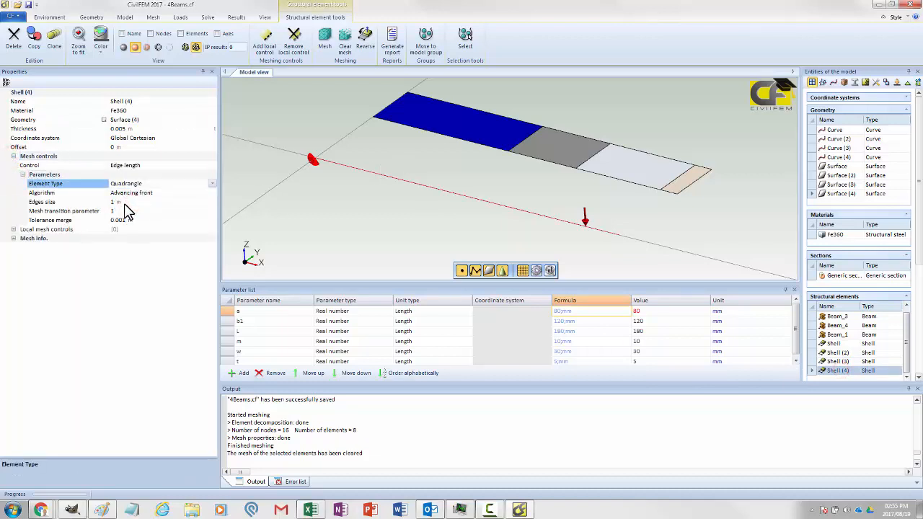
pyautogui.click(124, 202)
pyautogui.write('w/4')
pyautogui.click(121, 282)
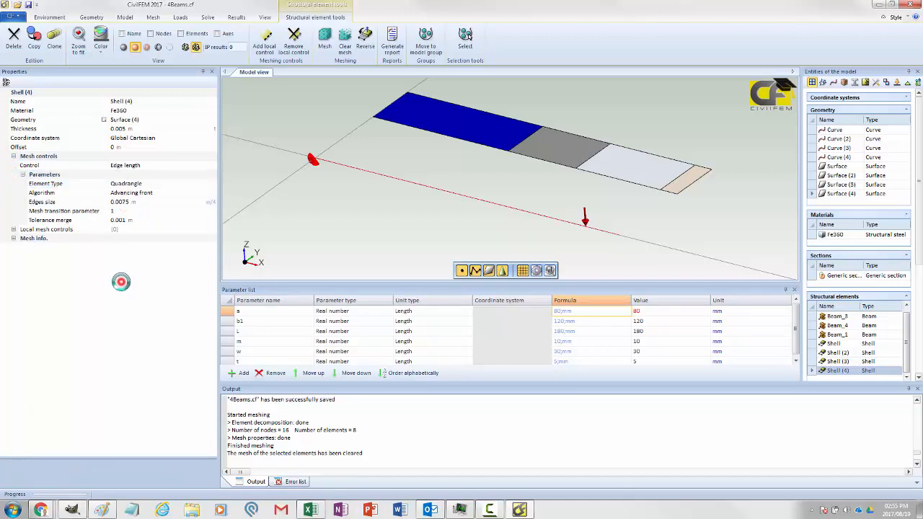
# Mesh Shell (4) and the remaining three shells with the new quadrangle controls, saving the model before each meshing.
pyautogui.click(325, 39)
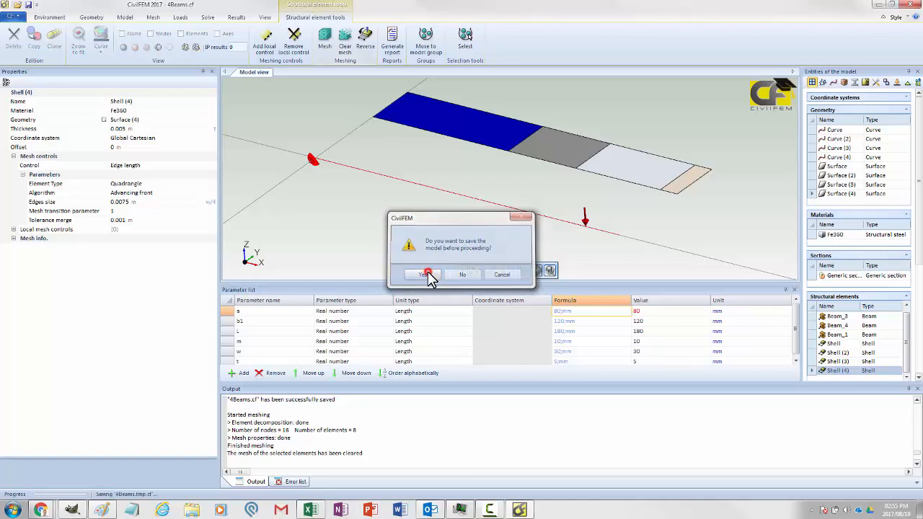
pyautogui.click(427, 274)
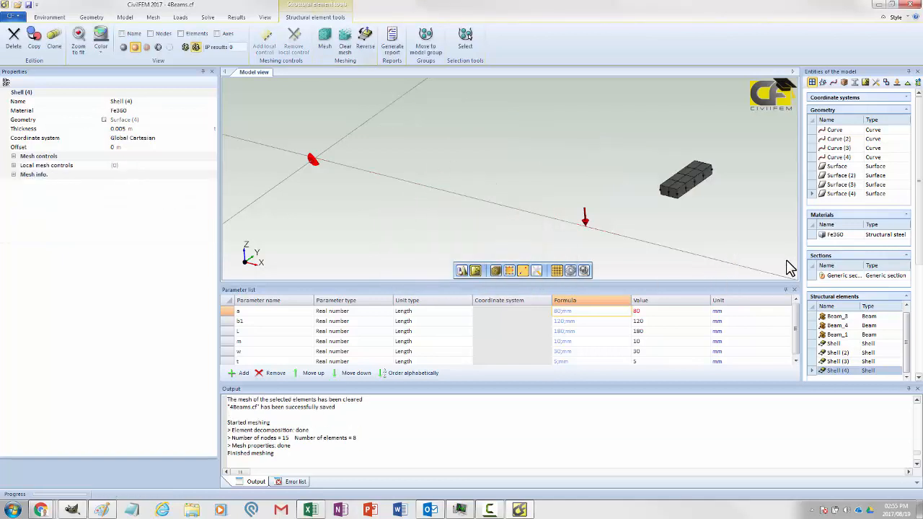
pyautogui.click(834, 344)
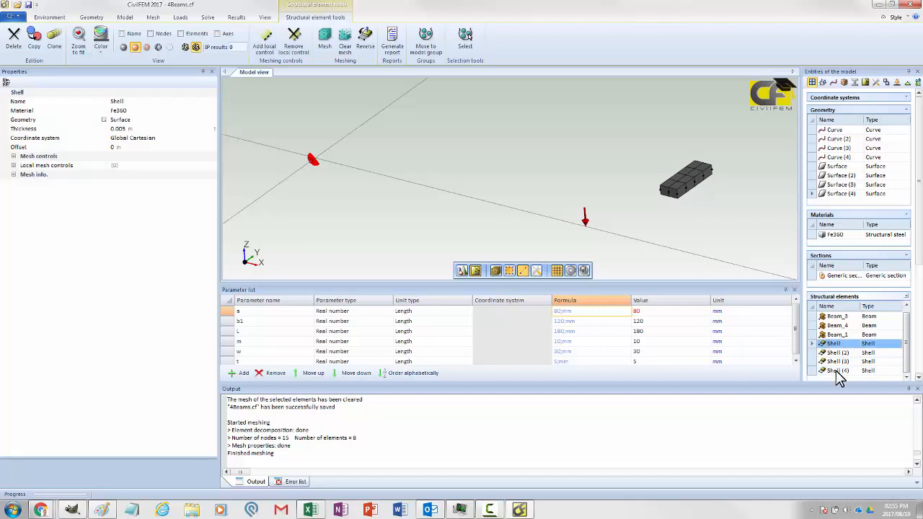
pyautogui.keyDown('shift'); pyautogui.click(838, 362); pyautogui.keyUp('shift')
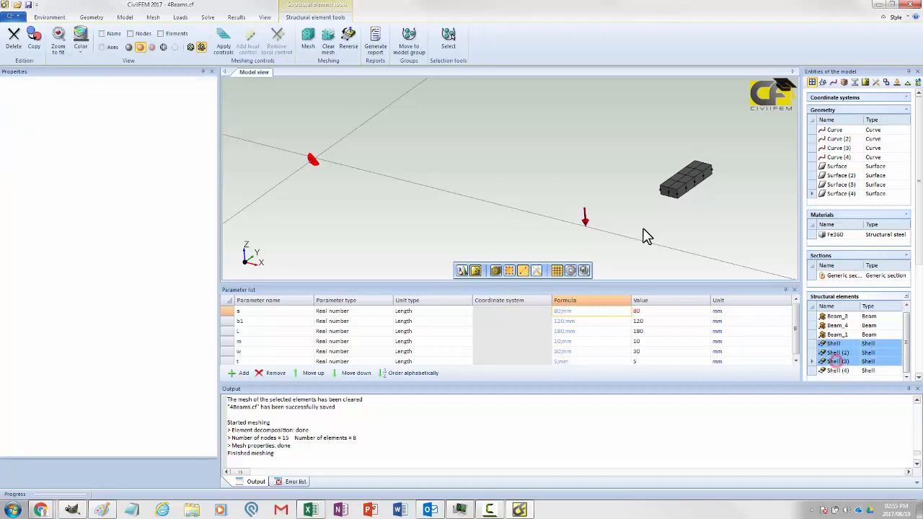
pyautogui.click(306, 39)
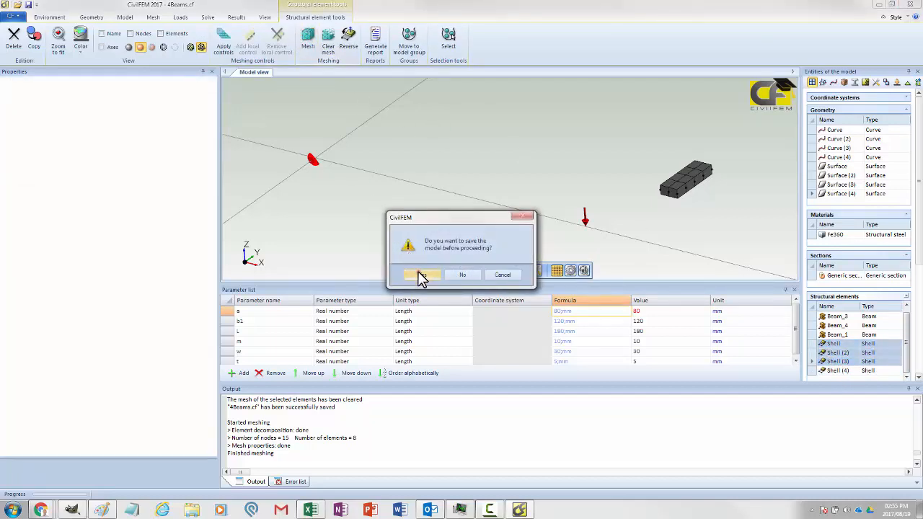
pyautogui.click(422, 277)
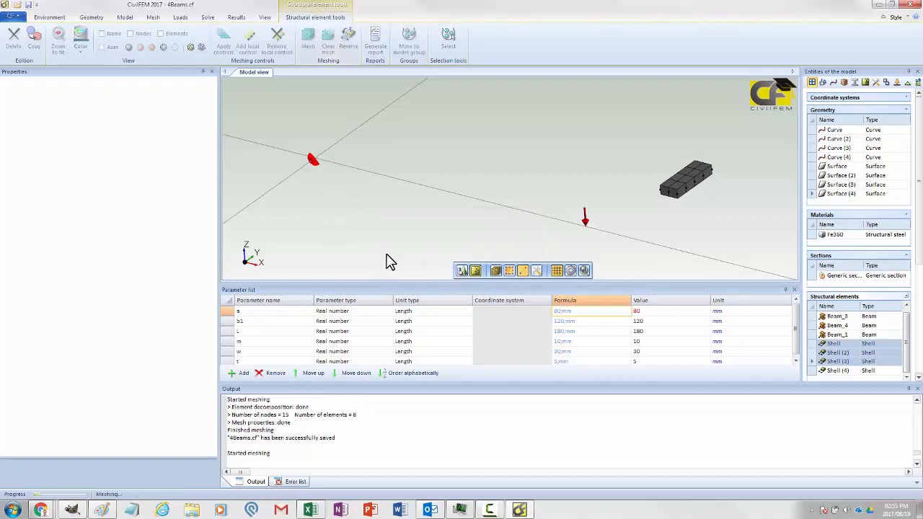
pyautogui.moveTo(390, 235); pyautogui.dragTo(480, 165, button='middle')
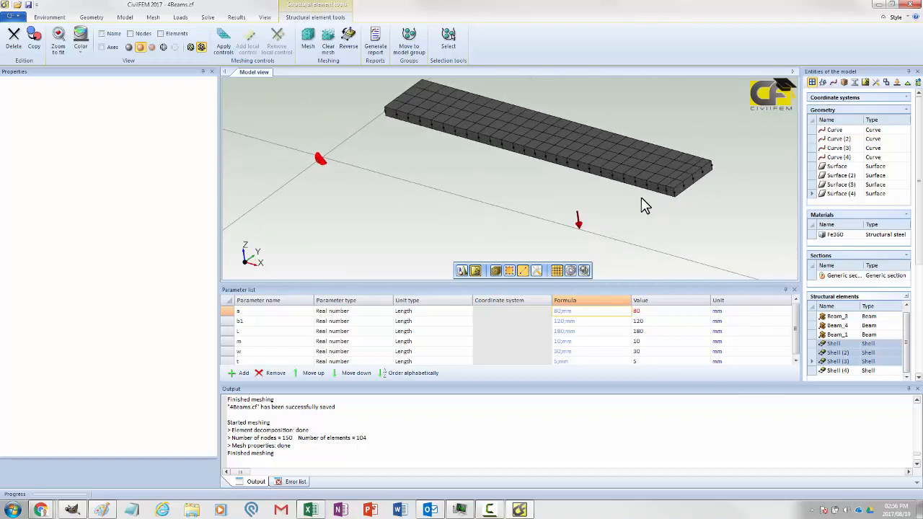
pyautogui.moveTo(497, 204); pyautogui.dragTo(497, 200, button='middle')
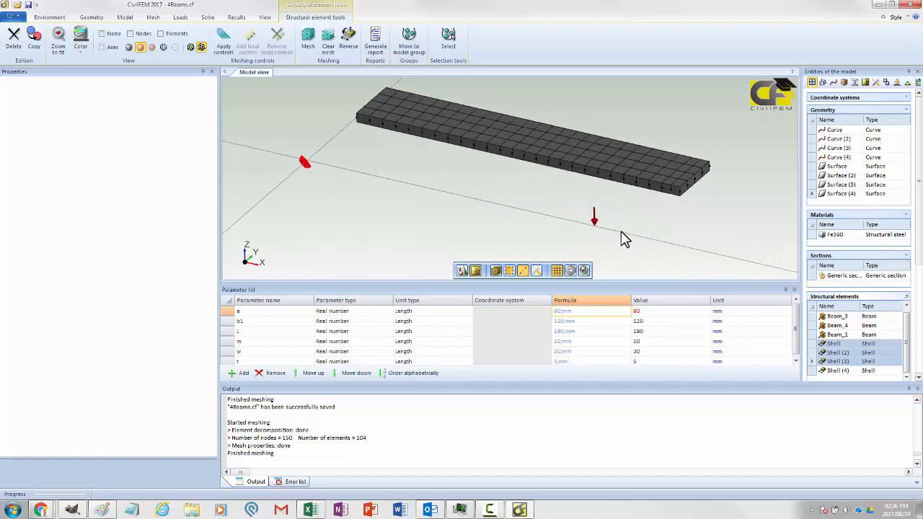
pyautogui.click(558, 211)
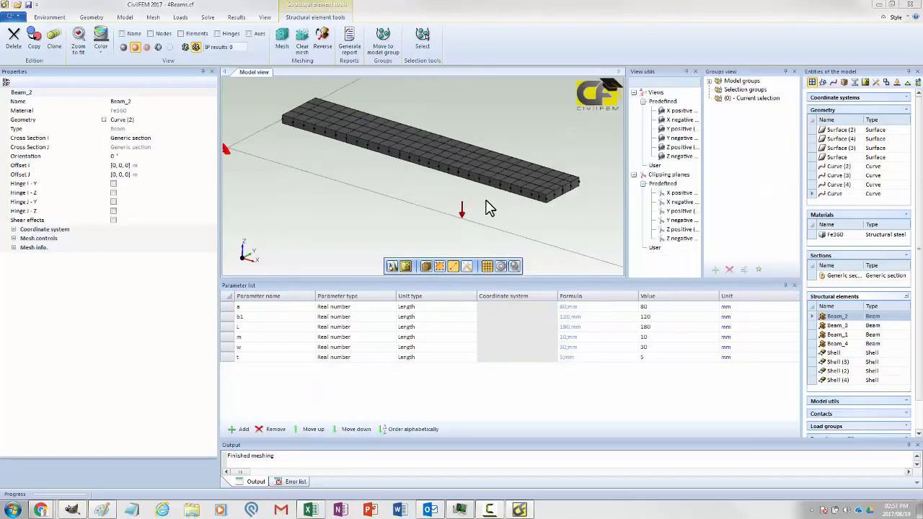
# Mesh the four beam elements Beam_1 to Beam_4, saving the model first.
pyautogui.moveTo(487, 208); pyautogui.dragTo(527, 207, button='middle')
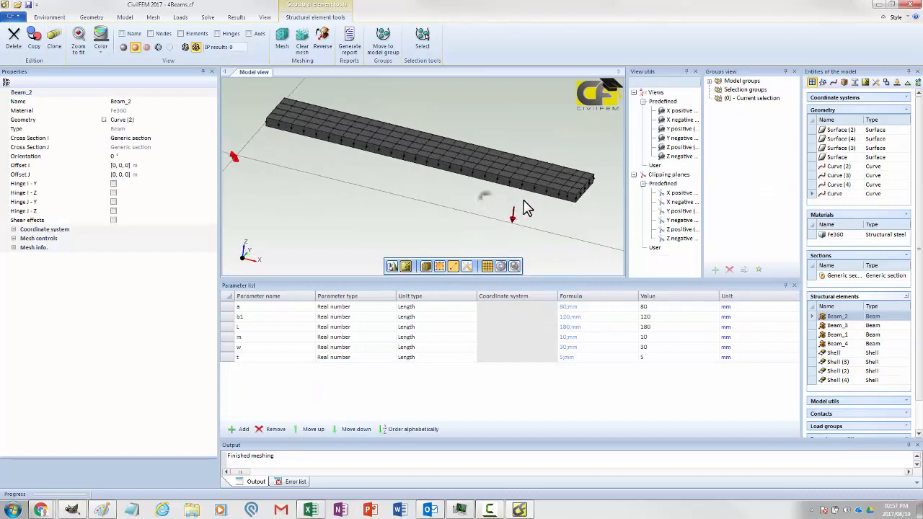
pyautogui.click(839, 353)
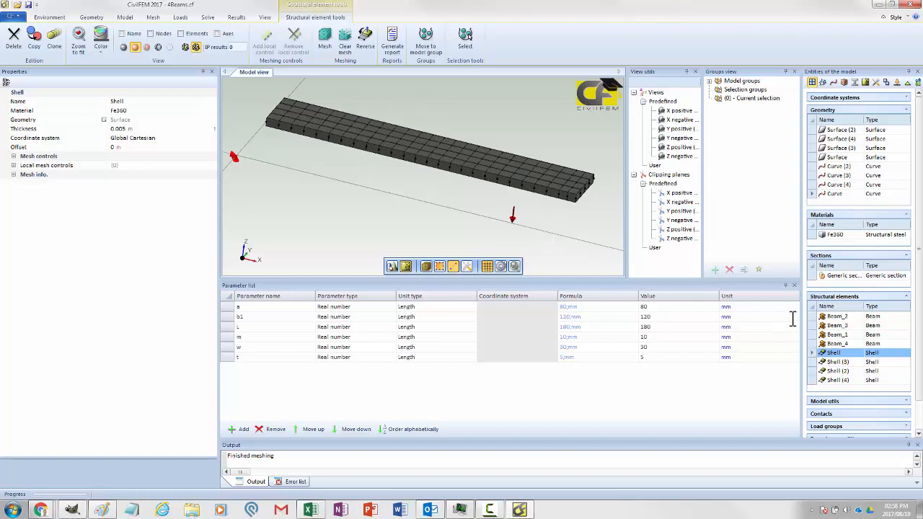
pyautogui.click(838, 316)
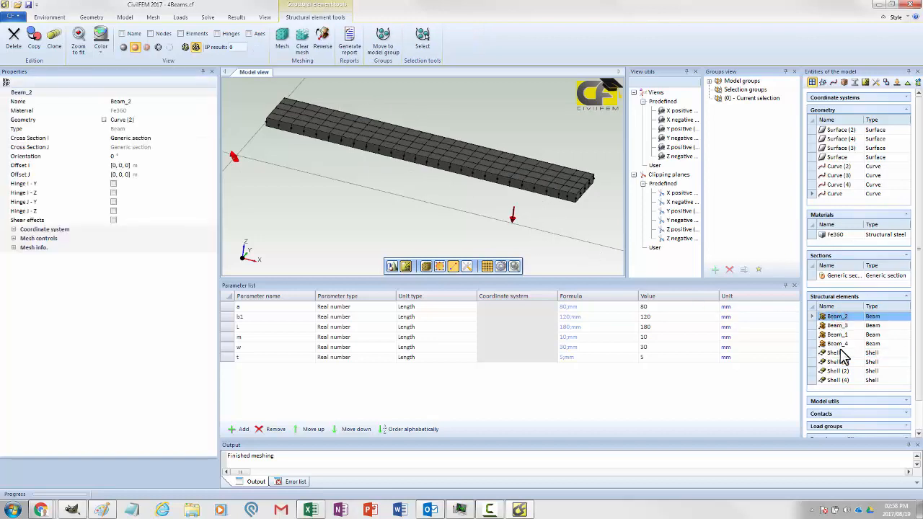
pyautogui.keyDown('shift'); pyautogui.click(838, 344); pyautogui.keyUp('shift')
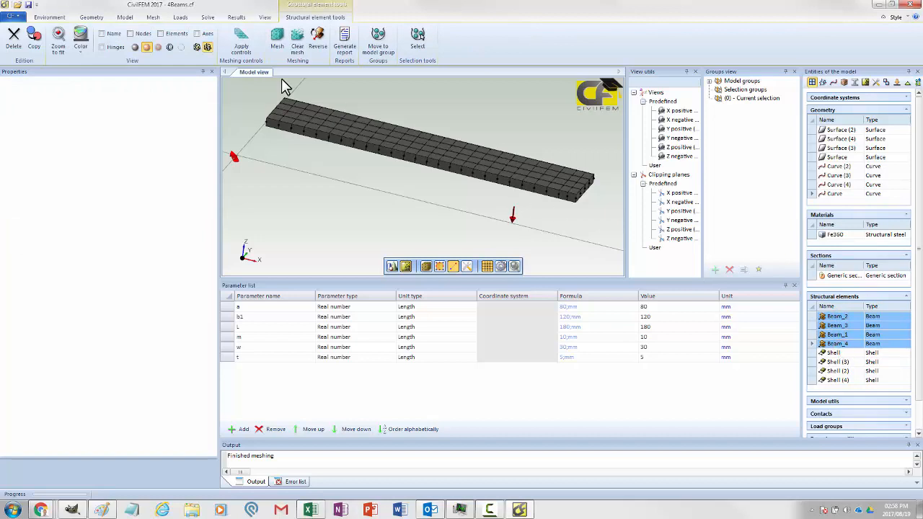
pyautogui.click(275, 39)
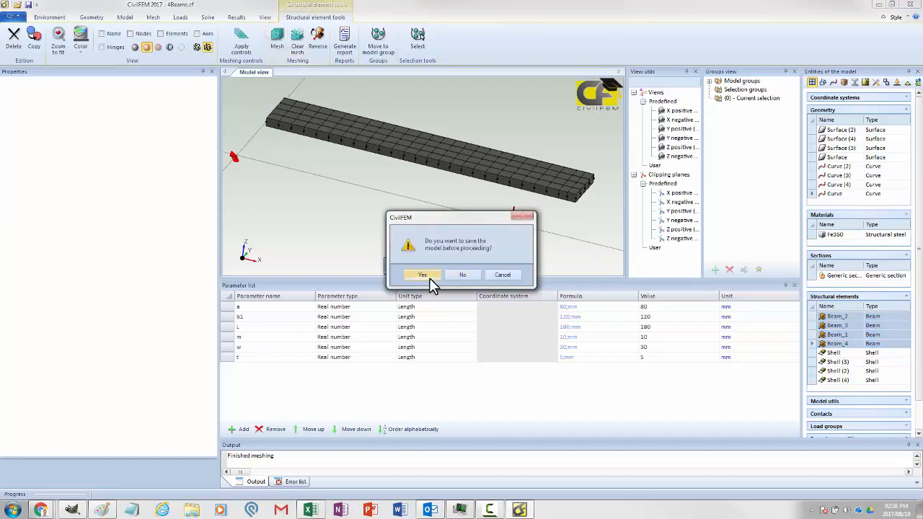
pyautogui.click(426, 276)
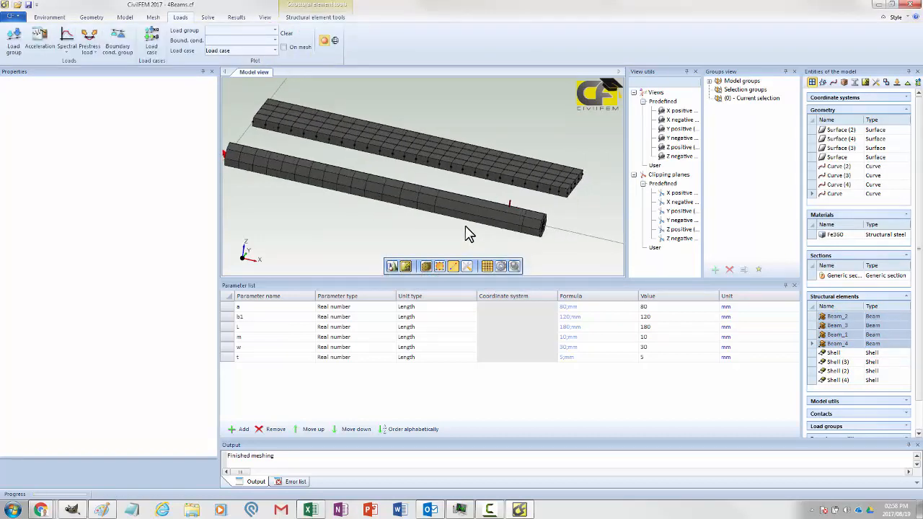
pyautogui.moveTo(494, 228); pyautogui.dragTo(475, 224, button='middle')
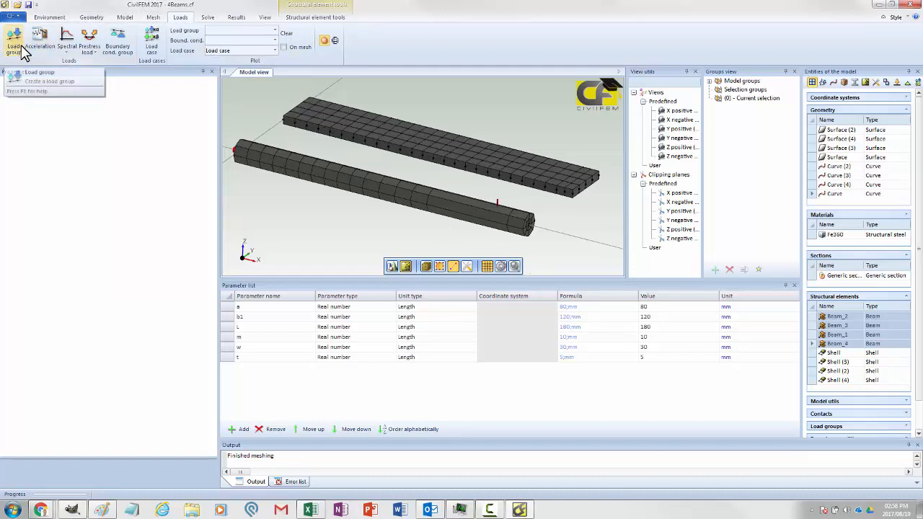
# In the Structural loads group, set the application point of the point load on Beam_3 to (L-m, 0, 0).
pyautogui.click(834, 427)
pyautogui.scroll(-3, 834, 422)
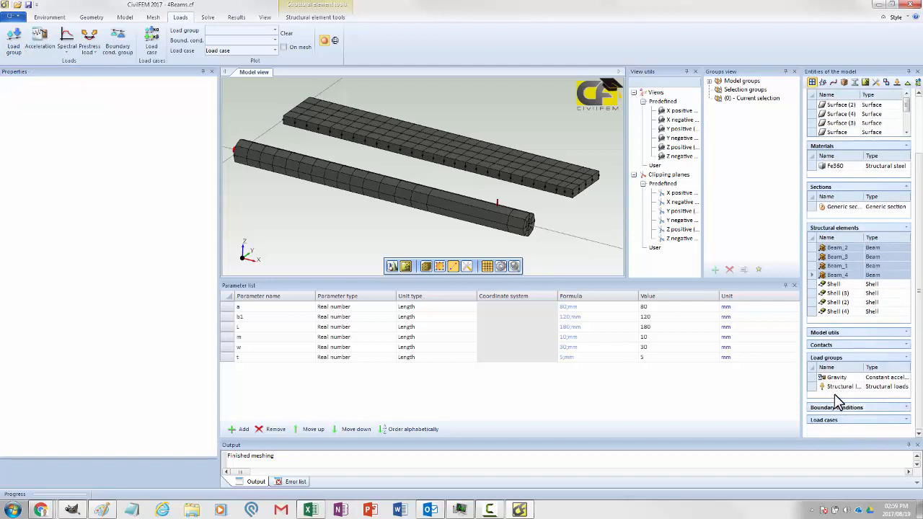
pyautogui.click(840, 387)
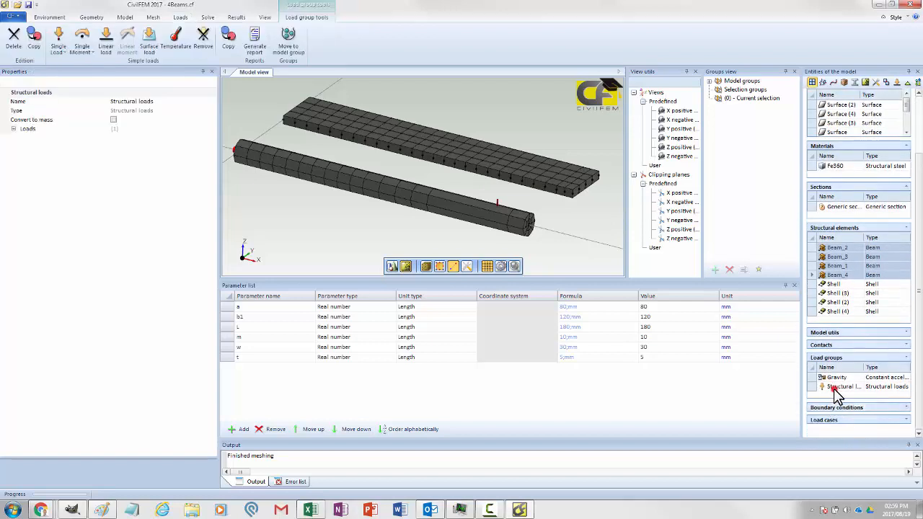
pyautogui.click(13, 129)
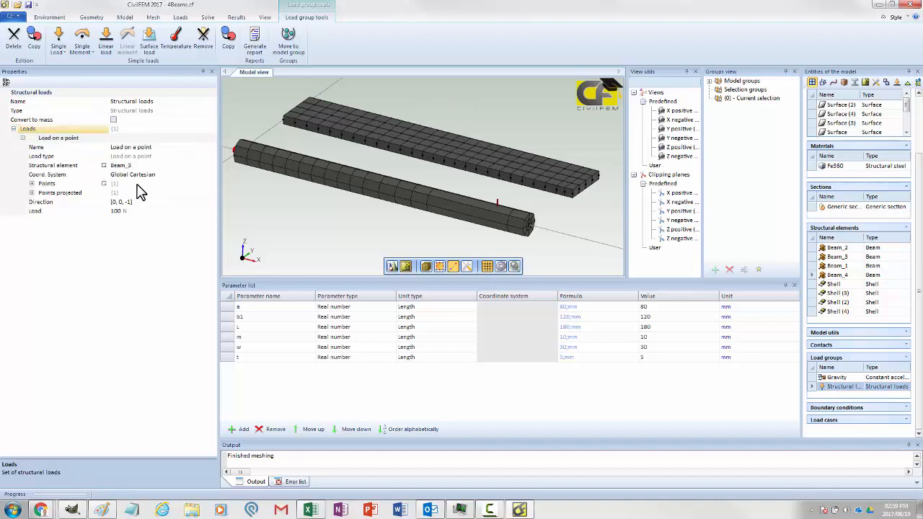
pyautogui.click(137, 184)
pyautogui.click(31, 184)
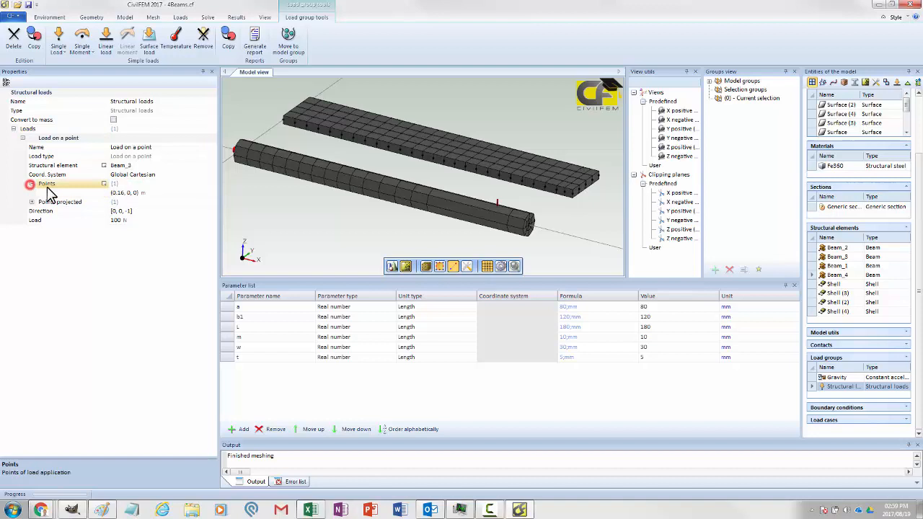
pyautogui.click(157, 192)
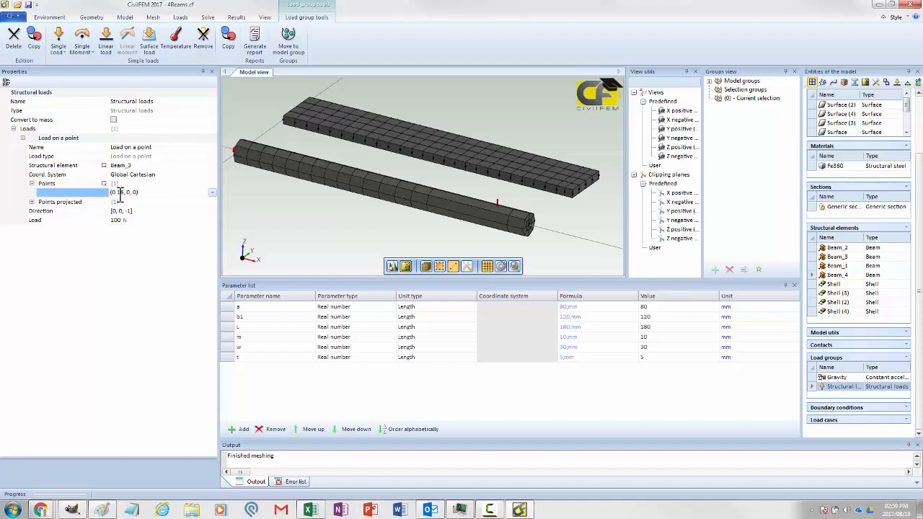
pyautogui.moveTo(114, 192); pyautogui.dragTo(125, 192)
pyautogui.moveTo(383, 222)
pyautogui.mouseDown(button='middle')
pyautogui.moveTo(395, 221)
pyautogui.moveTo(378, 214)
pyautogui.moveTo(418, 223)
pyautogui.moveTo(383, 231)
pyautogui.mouseUp(button='middle')
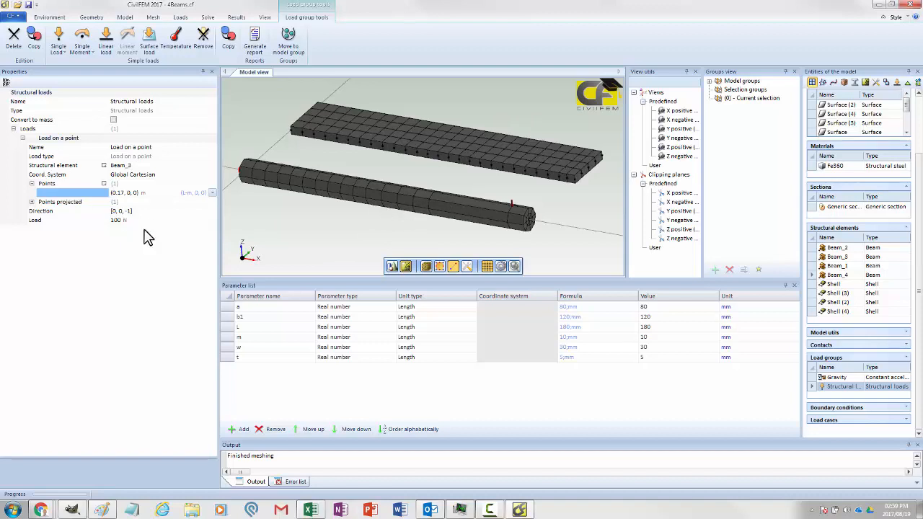
# Start a new single load in the Structural loads group and assign it to structural element Shell (3).
pyautogui.click(57, 42)
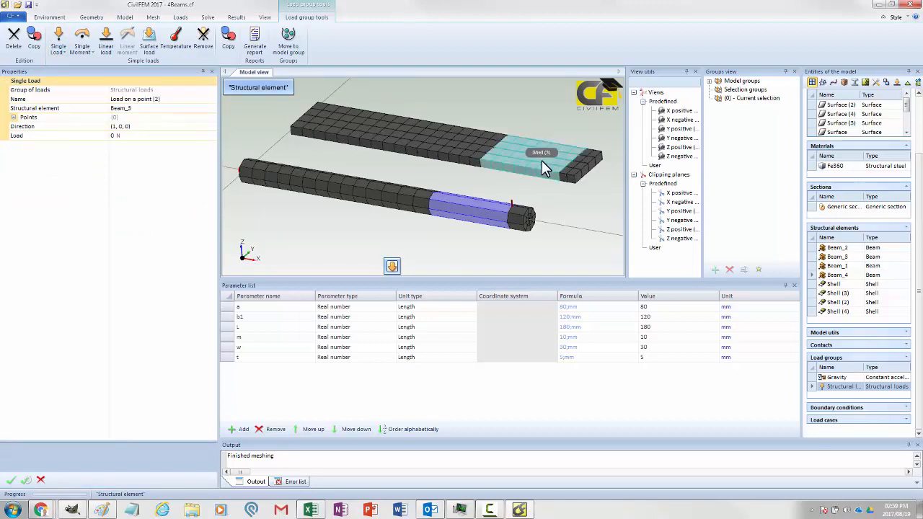
pyautogui.click(144, 108)
pyautogui.click(210, 111)
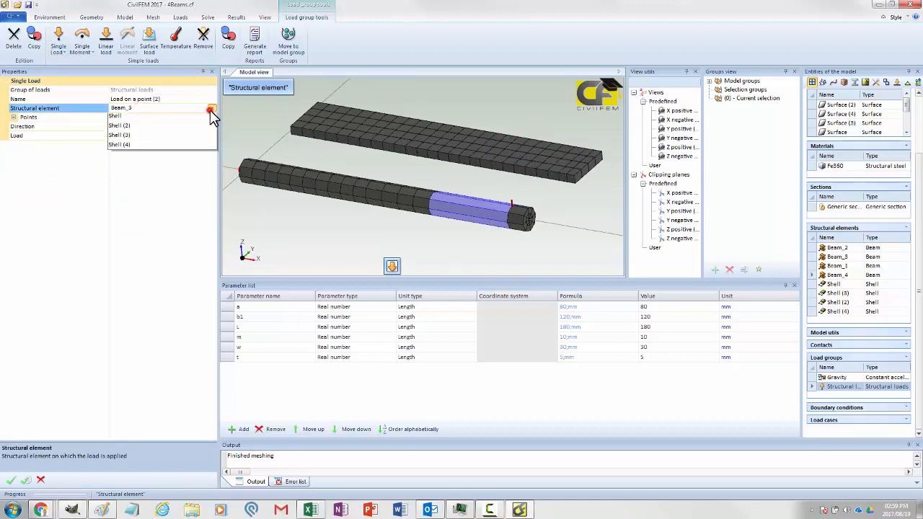
pyautogui.click(157, 175)
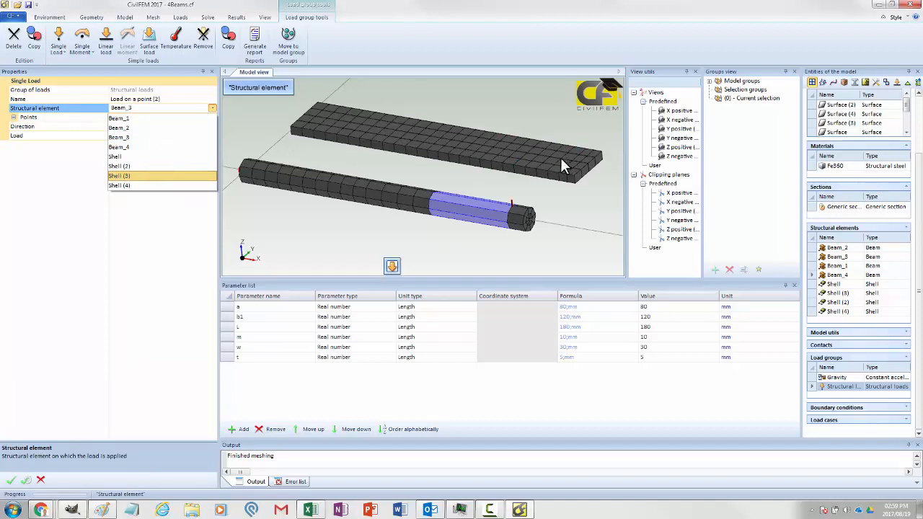
# Pick the load's application point on the plate, set its coordinates to (L-m, 0.05+w/2, 0), and create the load.
pyautogui.click(456, 265)
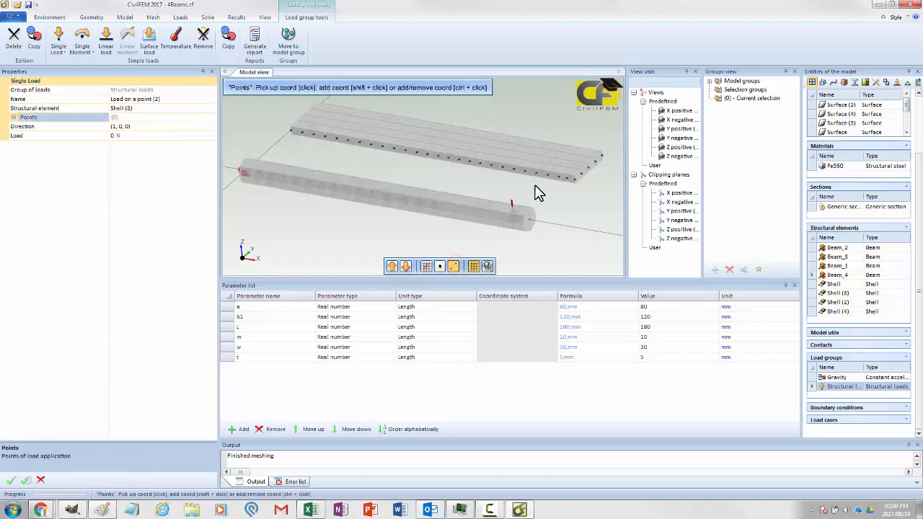
pyautogui.moveTo(540, 192); pyautogui.dragTo(572, 185, button='middle')
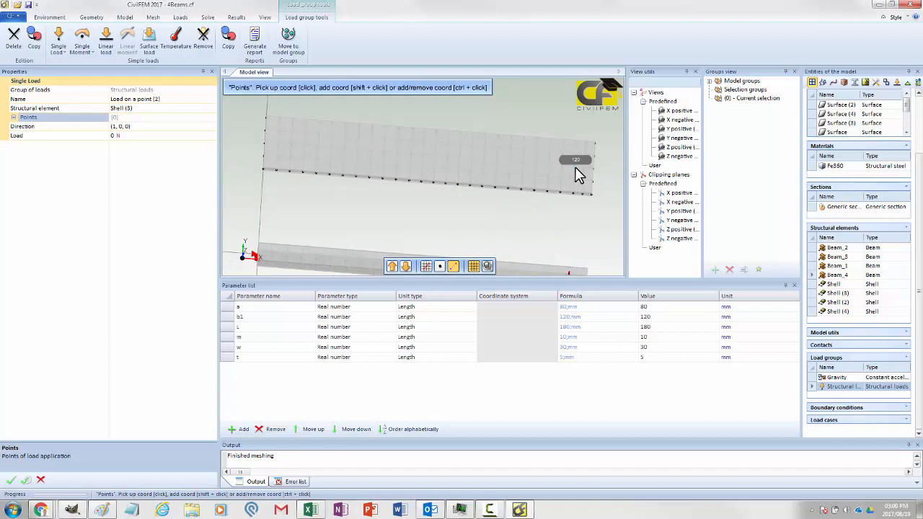
pyautogui.click(574, 167)
pyautogui.moveTo(525, 226)
pyautogui.mouseDown(button='middle')
pyautogui.moveTo(524, 197)
pyautogui.moveTo(438, 201)
pyautogui.mouseUp(button='middle')
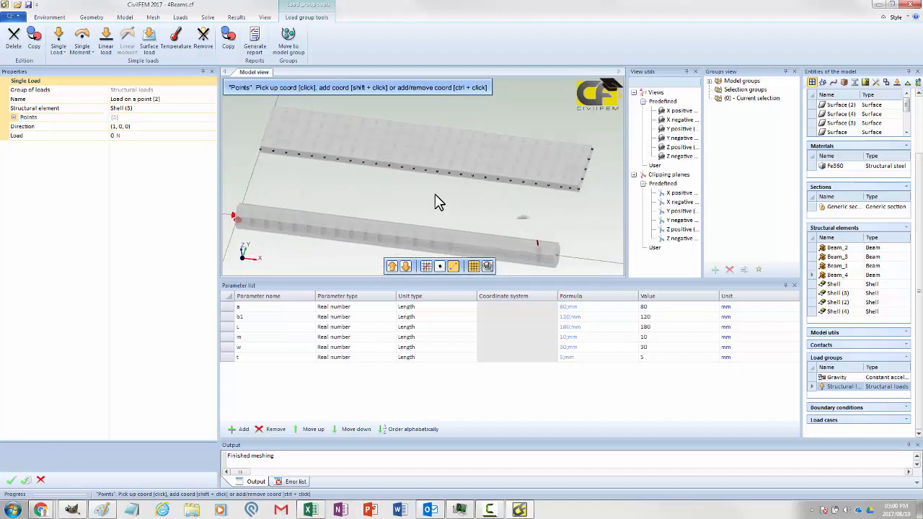
pyautogui.click(13, 117)
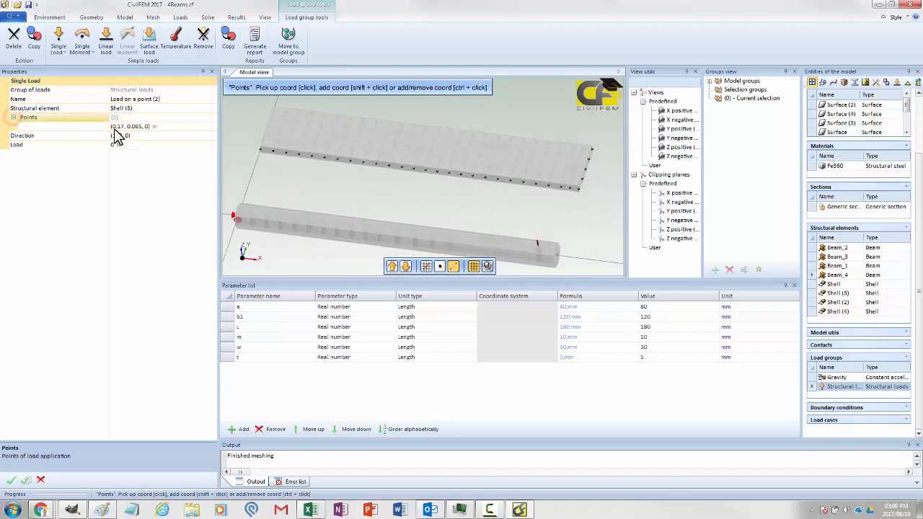
pyautogui.click(161, 126)
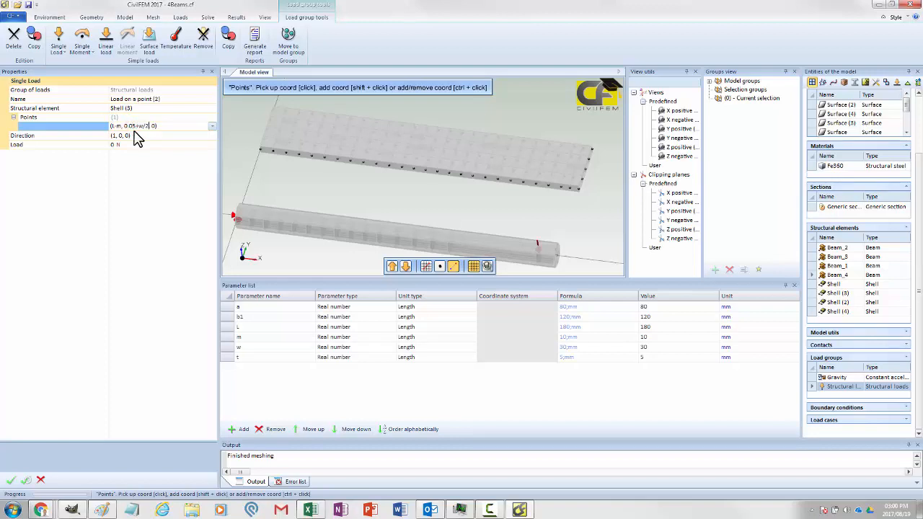
pyautogui.press('Return')
pyautogui.click(26, 479)
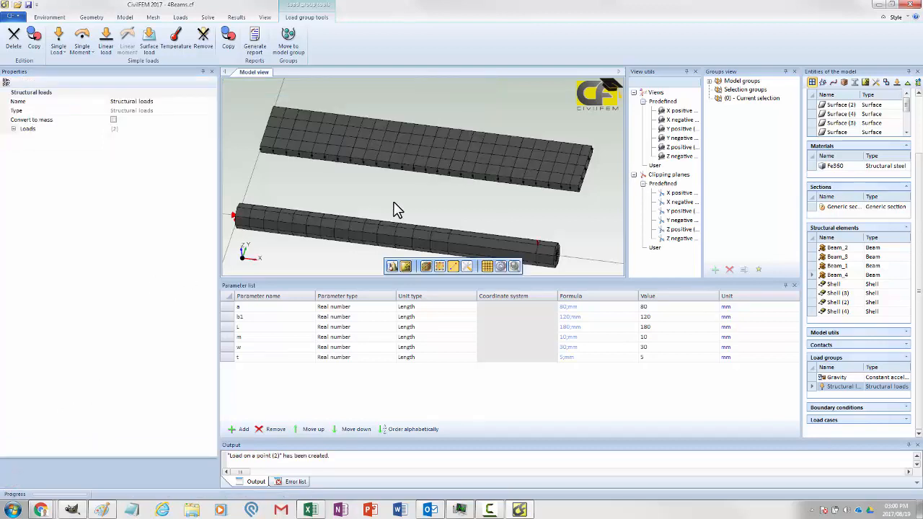
# Start a linear boundary condition in the existing boundary conditions group and assign it to structural element Shell.
pyautogui.moveTo(385, 204); pyautogui.dragTo(384, 187, button='middle')
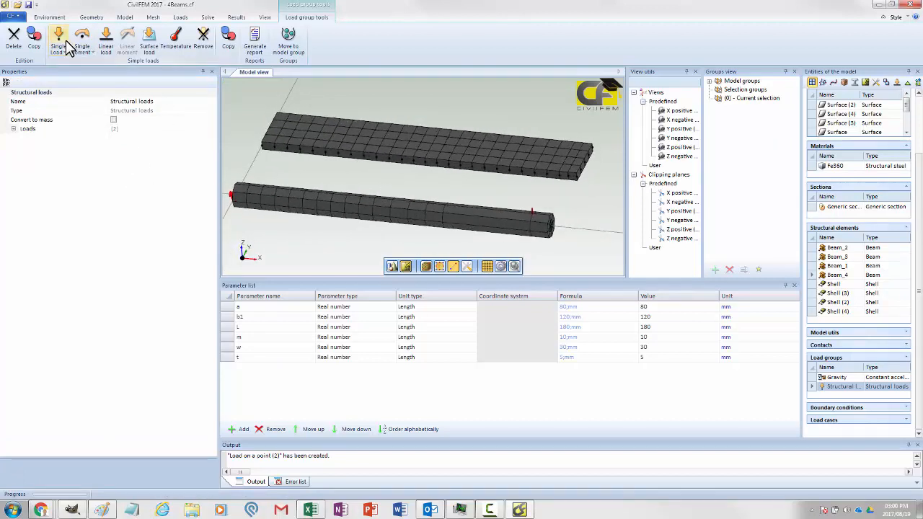
pyautogui.moveTo(289, 180); pyautogui.dragTo(333, 173, button='middle')
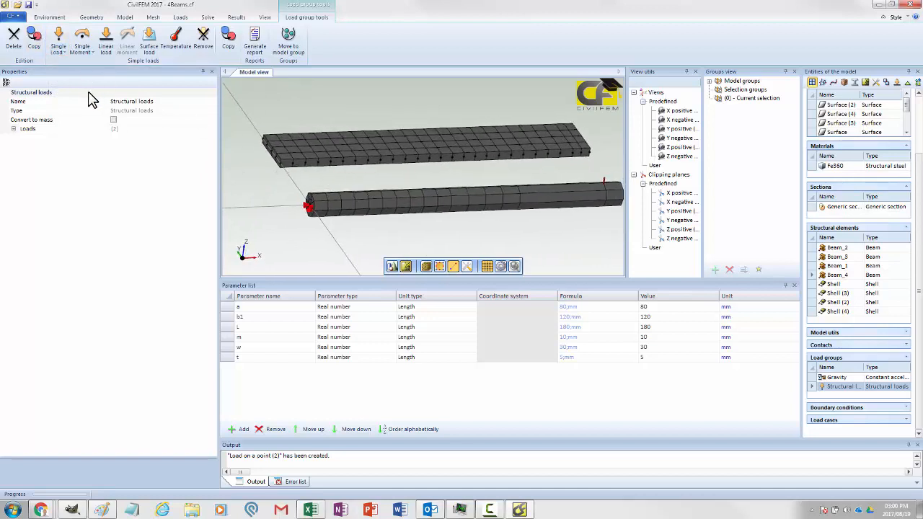
pyautogui.click(182, 19)
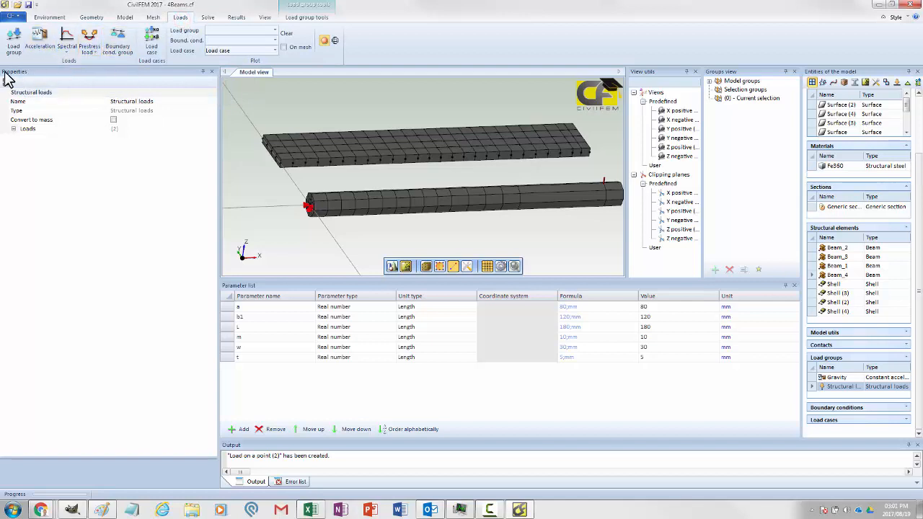
pyautogui.click(836, 407)
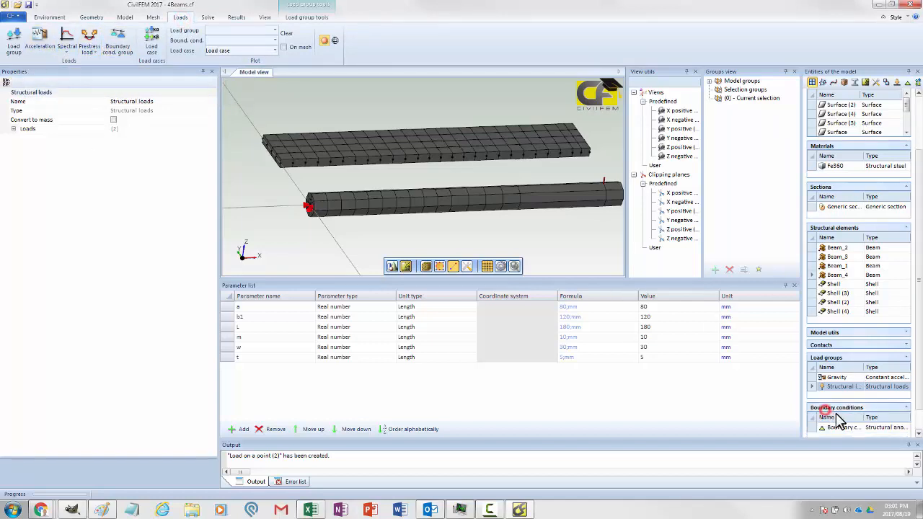
pyautogui.click(840, 426)
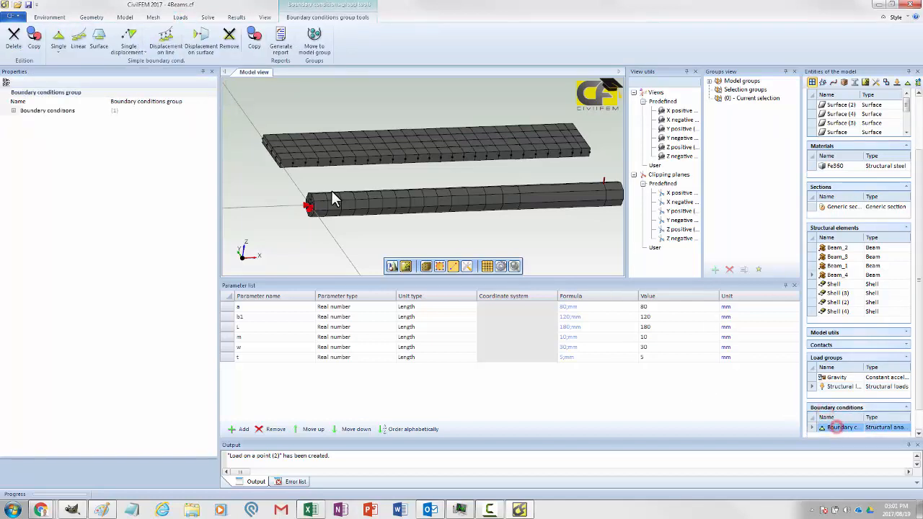
pyautogui.click(79, 47)
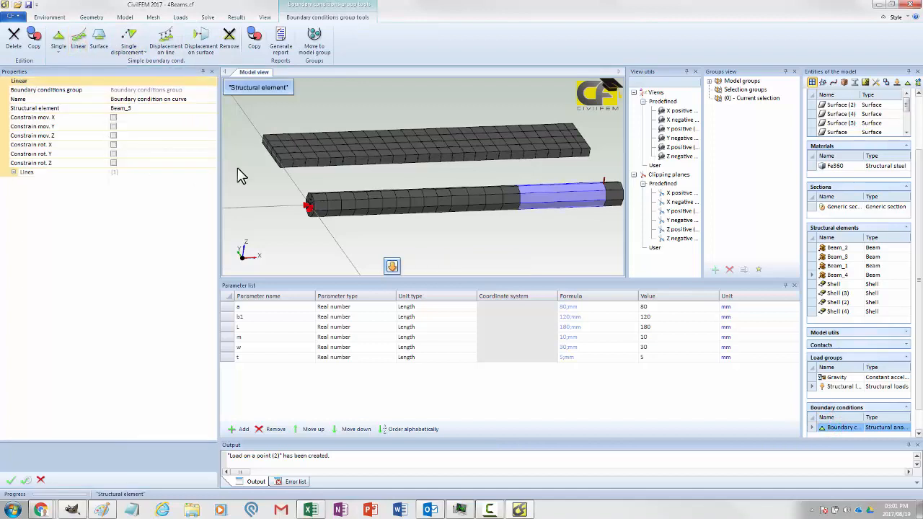
pyautogui.scroll(3, 269, 164)
pyautogui.click(146, 110)
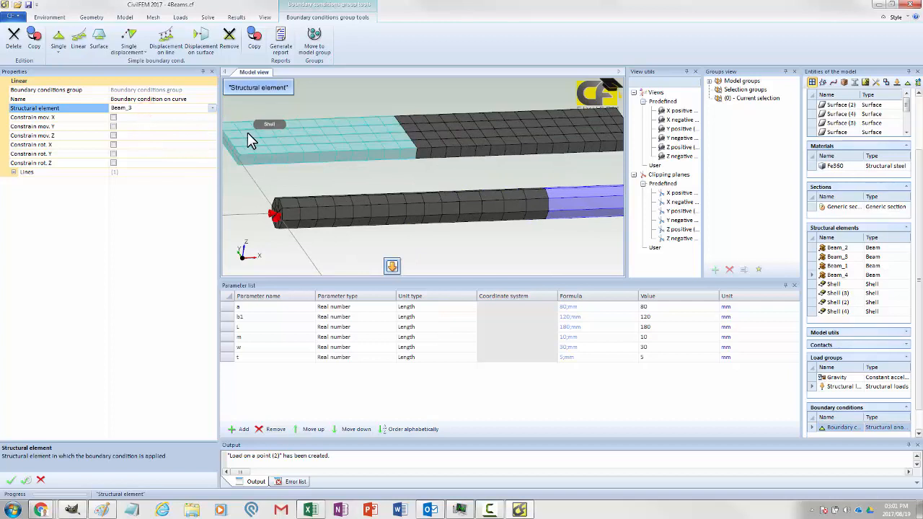
pyautogui.click(211, 108)
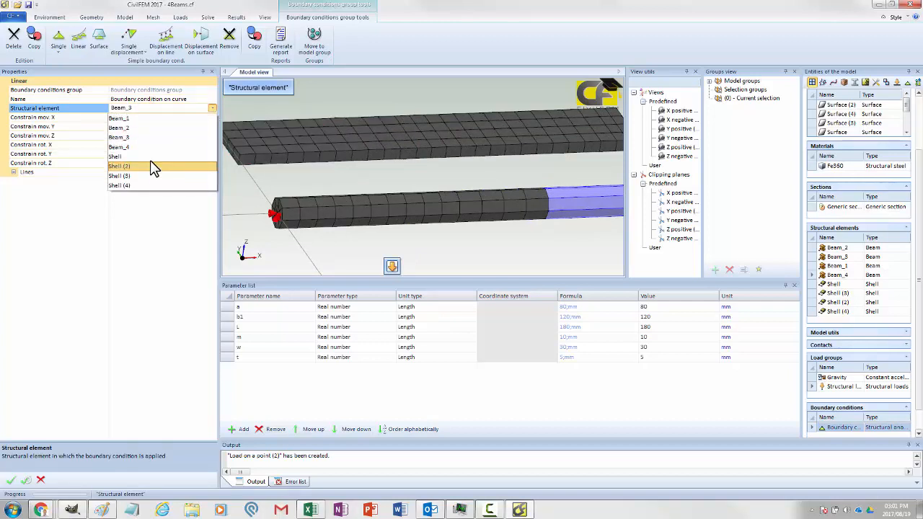
pyautogui.click(150, 161)
# Select only the plate's support-end edge, $Curve (6), as the line of the boundary condition on Shell.
pyautogui.moveTo(245, 137); pyautogui.dragTo(264, 165, button='middle')
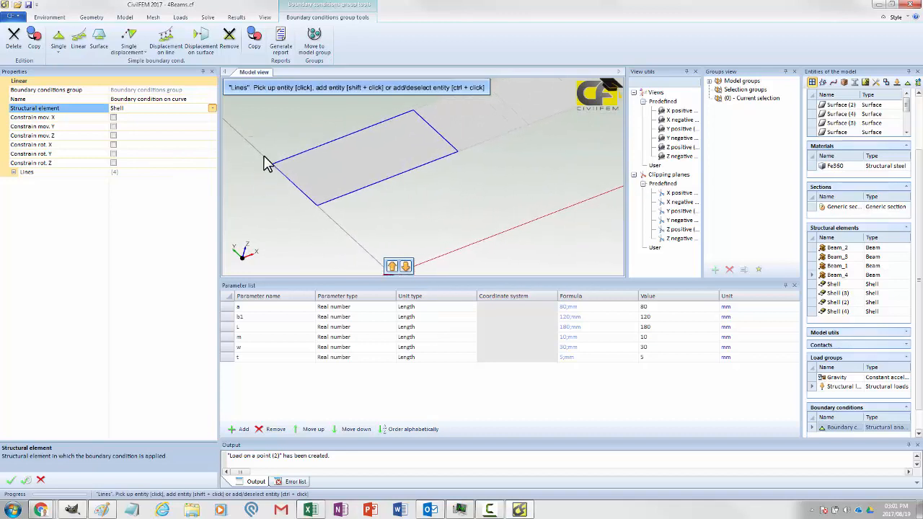
pyautogui.moveTo(282, 208); pyautogui.dragTo(303, 189, button='middle')
pyautogui.click(119, 173)
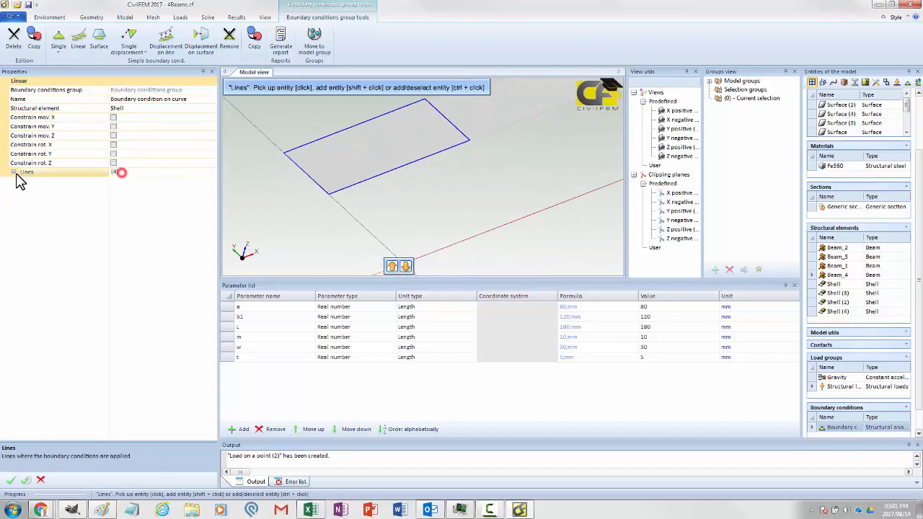
pyautogui.click(13, 173)
pyautogui.click(132, 181)
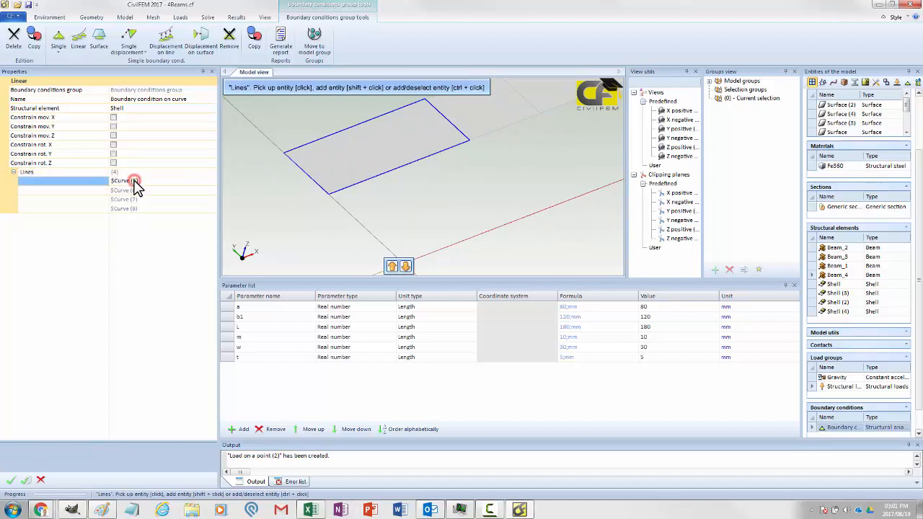
pyautogui.moveTo(319, 192); pyautogui.dragTo(294, 208, button='middle')
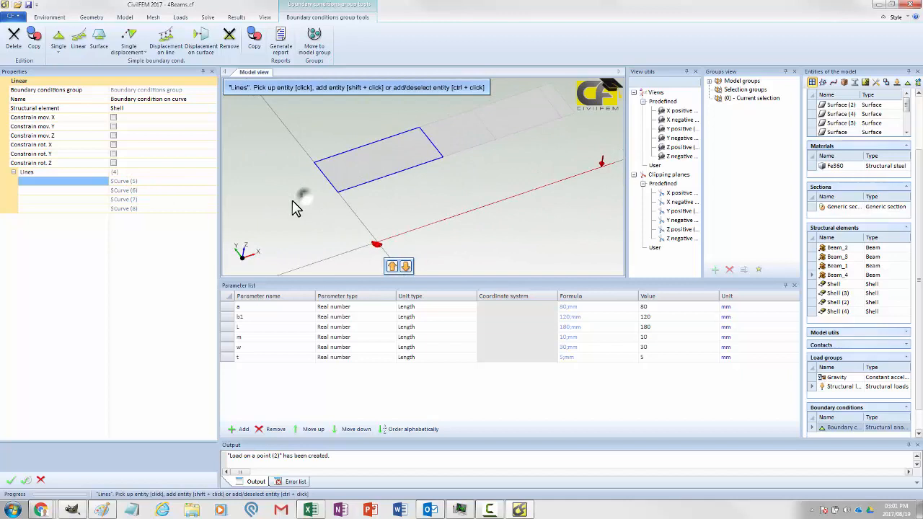
pyautogui.click(329, 178)
pyautogui.click(343, 155)
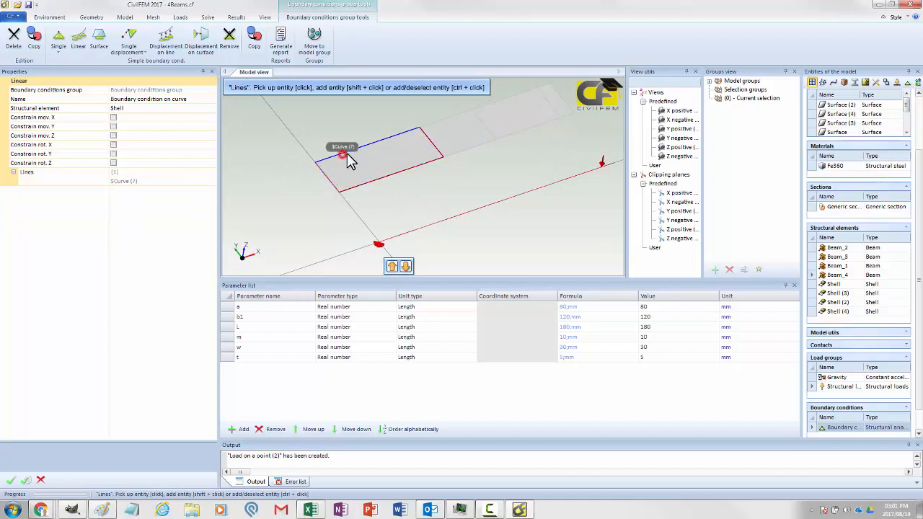
pyautogui.keyDown('ctrl'); pyautogui.click(425, 135); pyautogui.keyUp('ctrl')
pyautogui.keyDown('ctrl'); pyautogui.click(404, 133); pyautogui.keyUp('ctrl')
pyautogui.keyDown('ctrl'); pyautogui.click(427, 137); pyautogui.keyUp('ctrl')
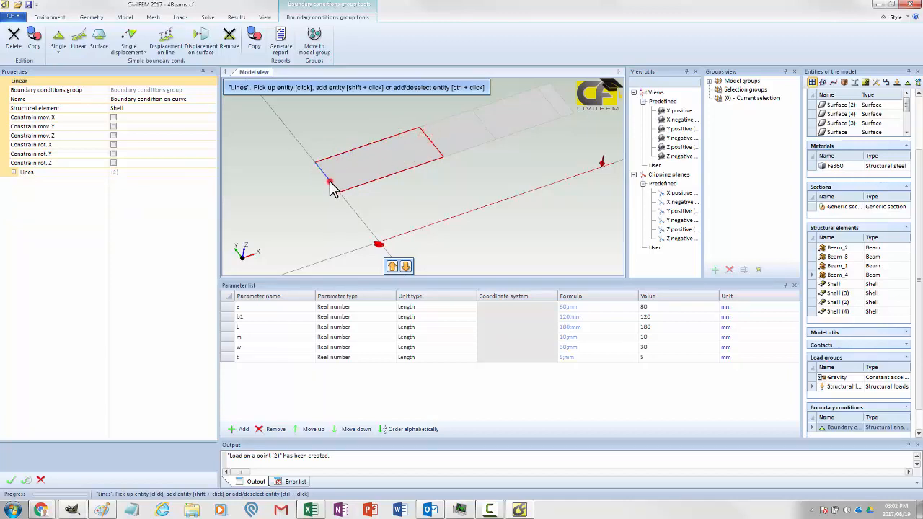
pyautogui.click(14, 172)
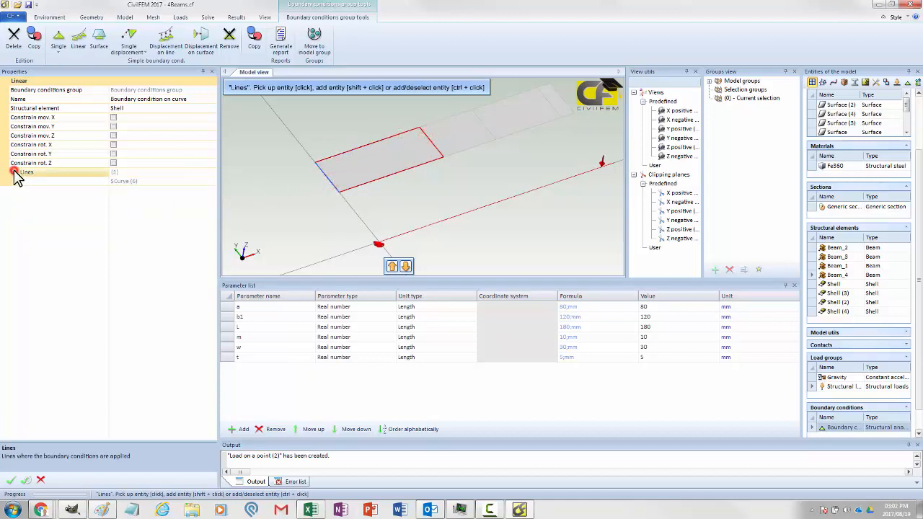
# Constrain movement and rotation in X, Y and Z on the selected edge and create the boundary condition.
pyautogui.click(113, 118)
pyautogui.click(113, 126)
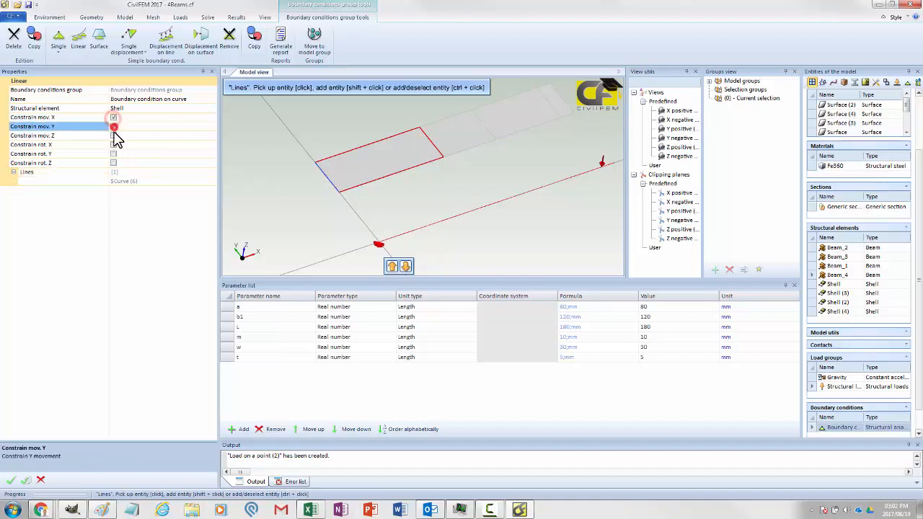
pyautogui.click(113, 135)
pyautogui.click(113, 145)
pyautogui.click(113, 154)
pyautogui.click(113, 163)
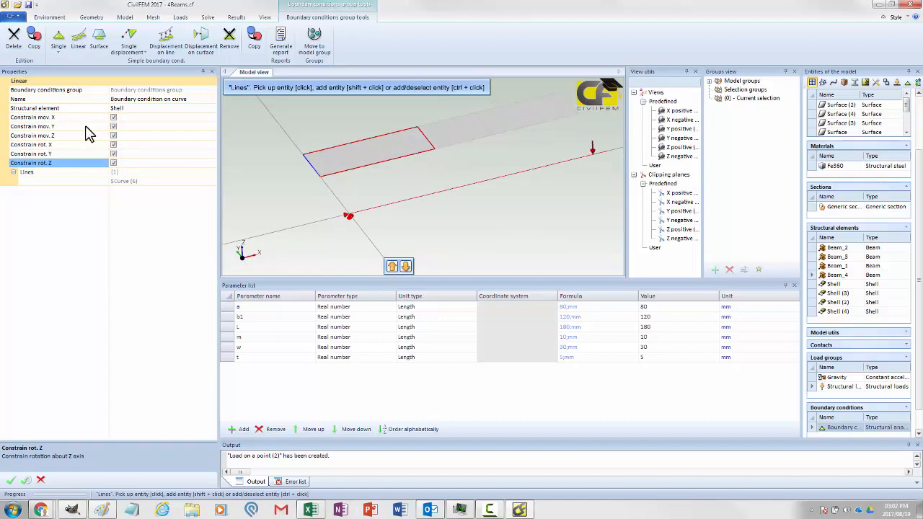
pyautogui.click(11, 480)
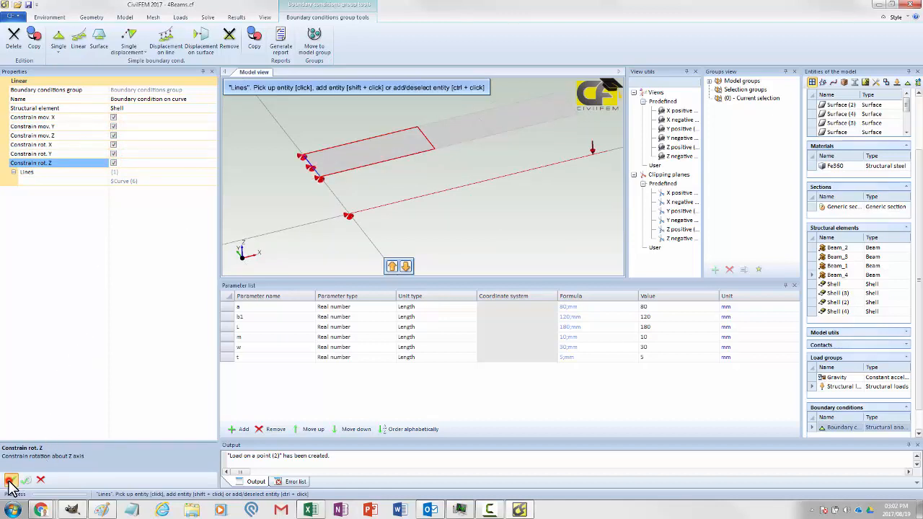
pyautogui.moveTo(424, 233)
pyautogui.mouseDown(button='middle')
pyautogui.moveTo(418, 214)
pyautogui.moveTo(432, 231)
pyautogui.moveTo(431, 222)
pyautogui.moveTo(383, 239)
pyautogui.moveTo(411, 232)
pyautogui.moveTo(382, 221)
pyautogui.moveTo(416, 221)
pyautogui.moveTo(411, 227)
pyautogui.mouseUp(button='middle')
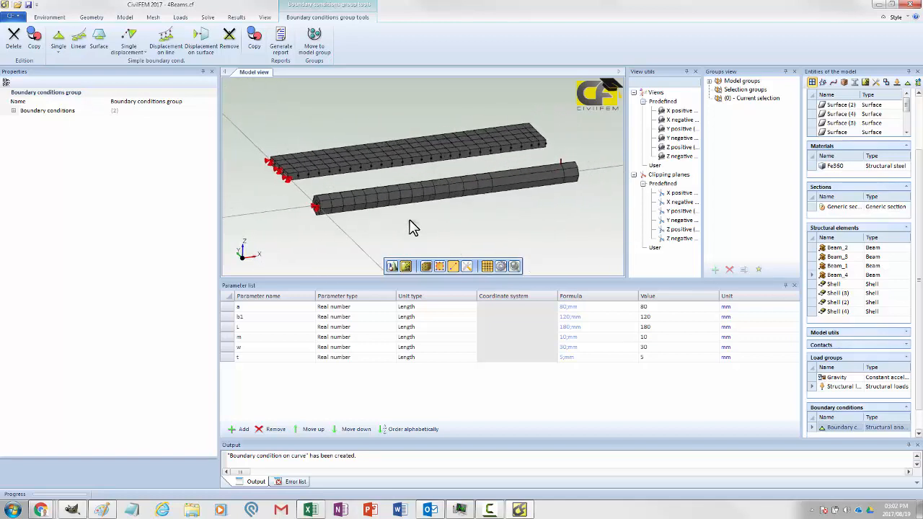
# In the Structural loads group, set the Shell (3) point load to 100 N with direction (0, 0, -1).
pyautogui.click(838, 388)
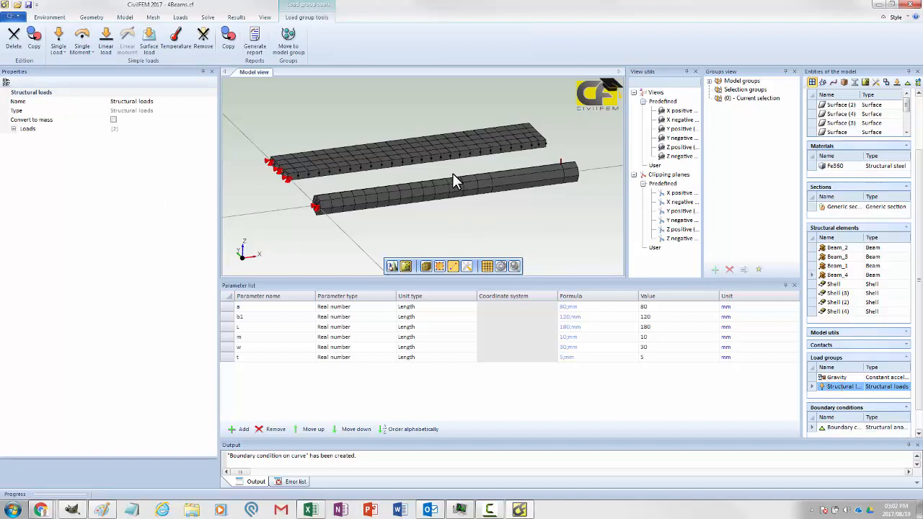
pyautogui.moveTo(557, 138)
pyautogui.mouseDown(button='middle')
pyautogui.moveTo(537, 137)
pyautogui.moveTo(554, 143)
pyautogui.mouseUp(button='middle')
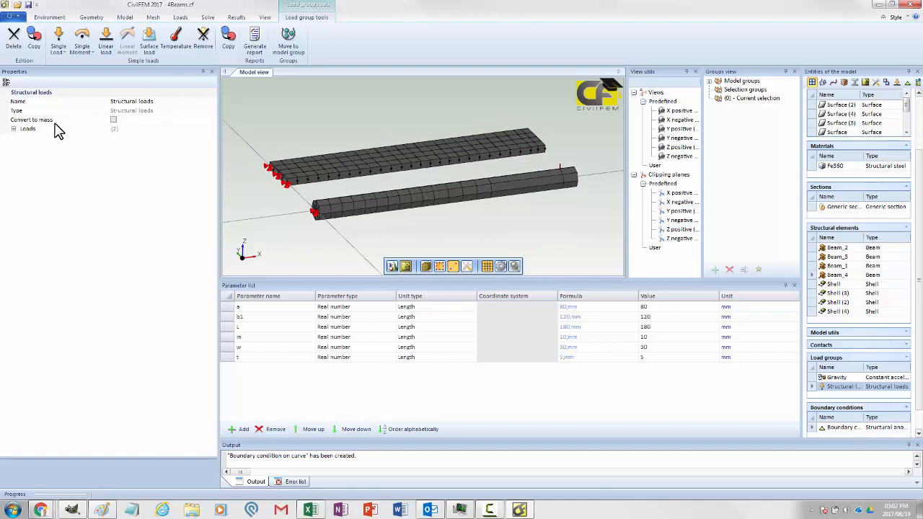
pyautogui.click(14, 129)
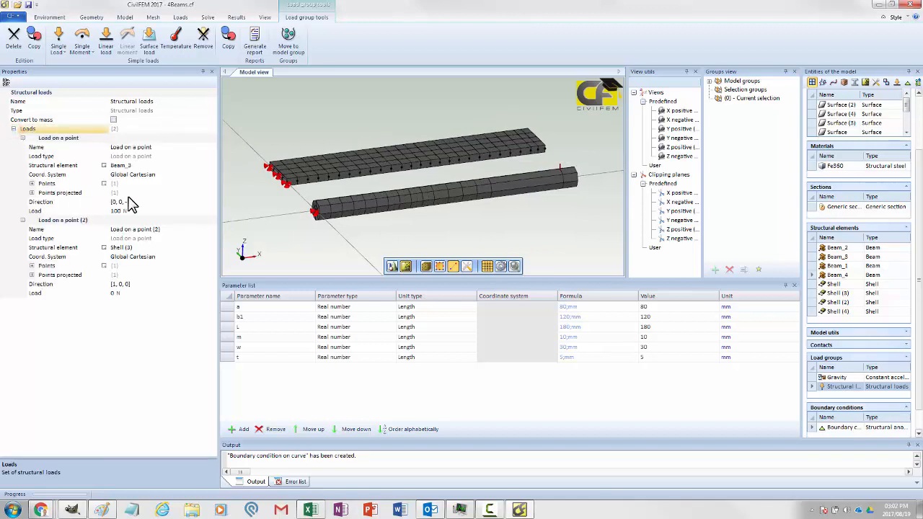
pyautogui.click(139, 247)
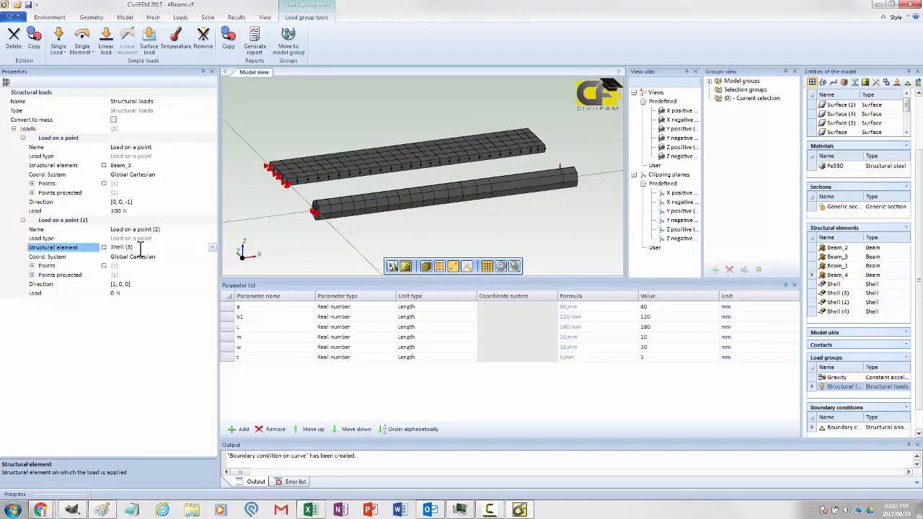
pyautogui.click(32, 266)
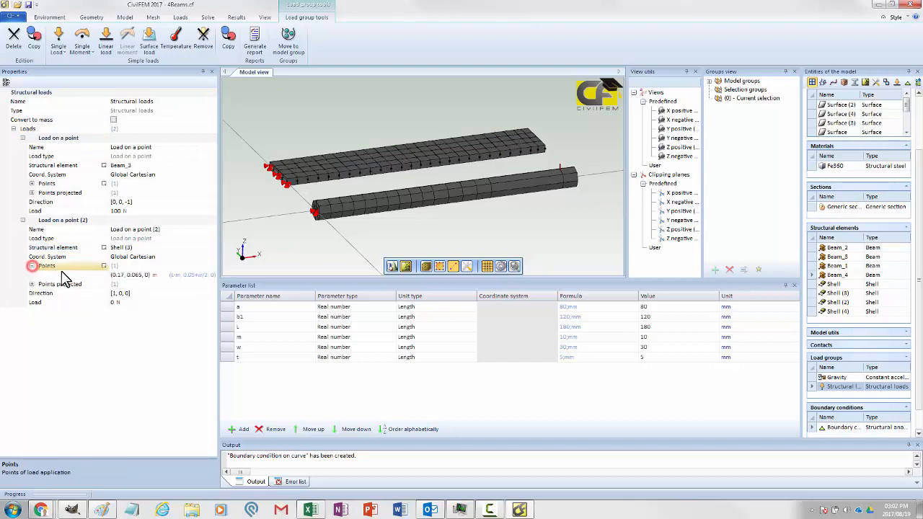
pyautogui.click(162, 274)
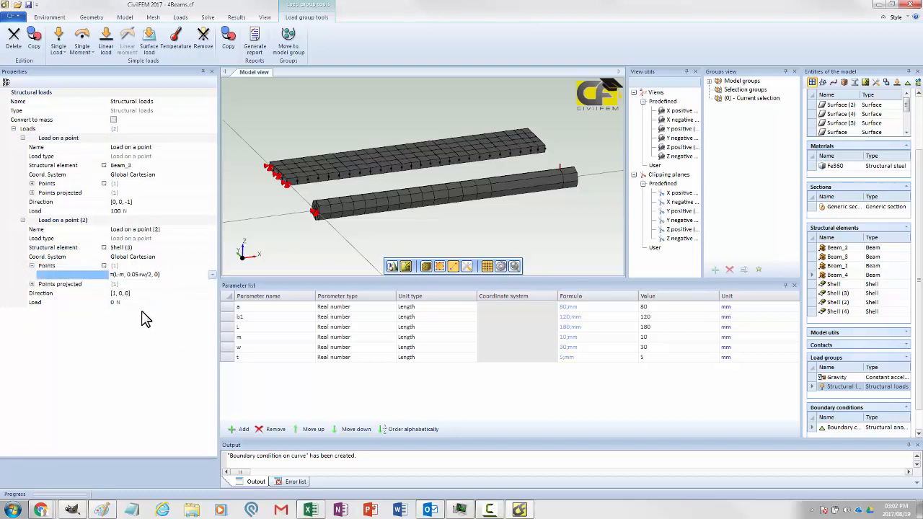
pyautogui.moveTo(487, 234); pyautogui.dragTo(508, 160, button='middle')
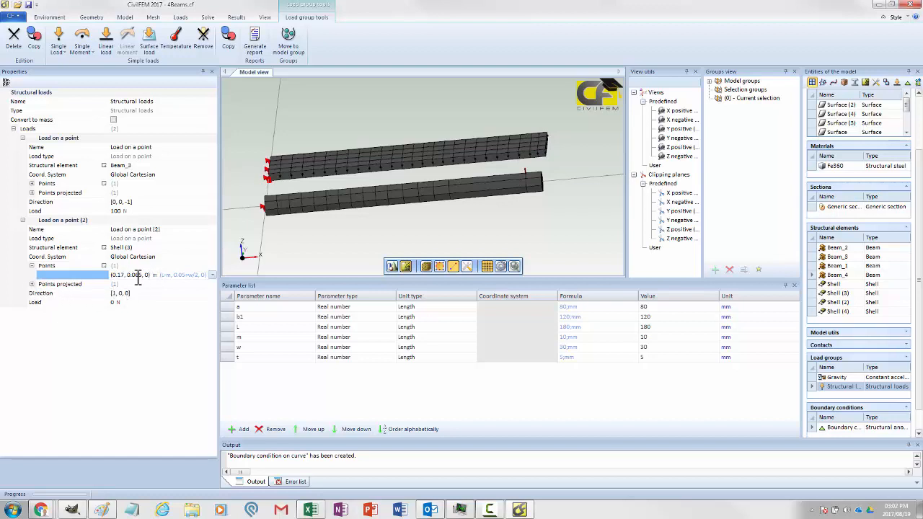
pyautogui.click(121, 303)
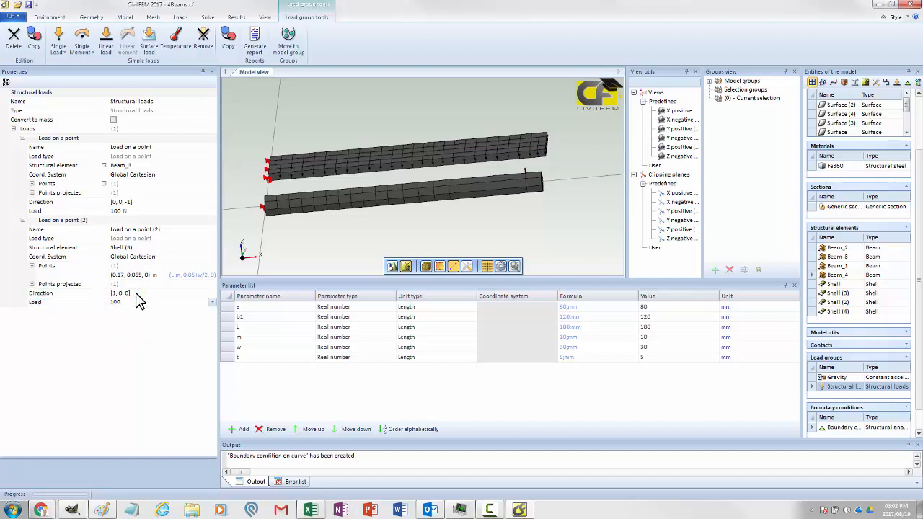
pyautogui.click(132, 292)
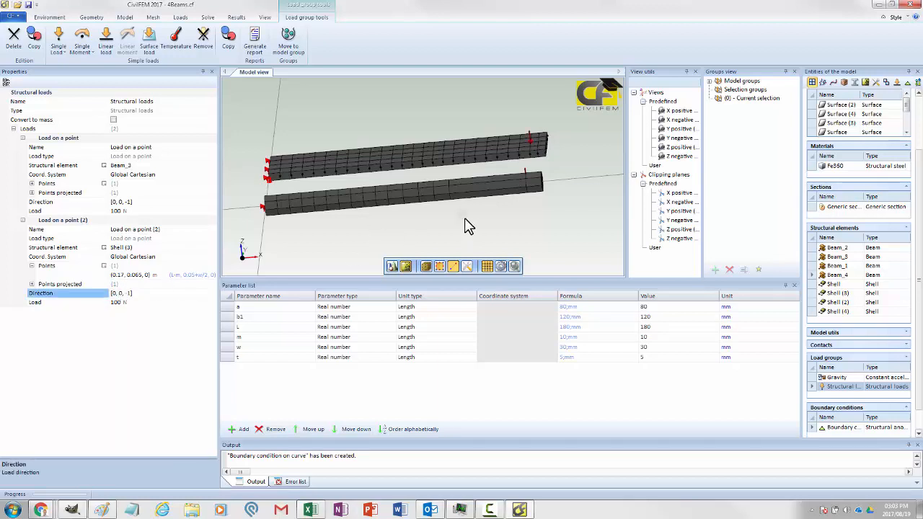
pyautogui.moveTo(465, 220); pyautogui.dragTo(539, 199, button='middle')
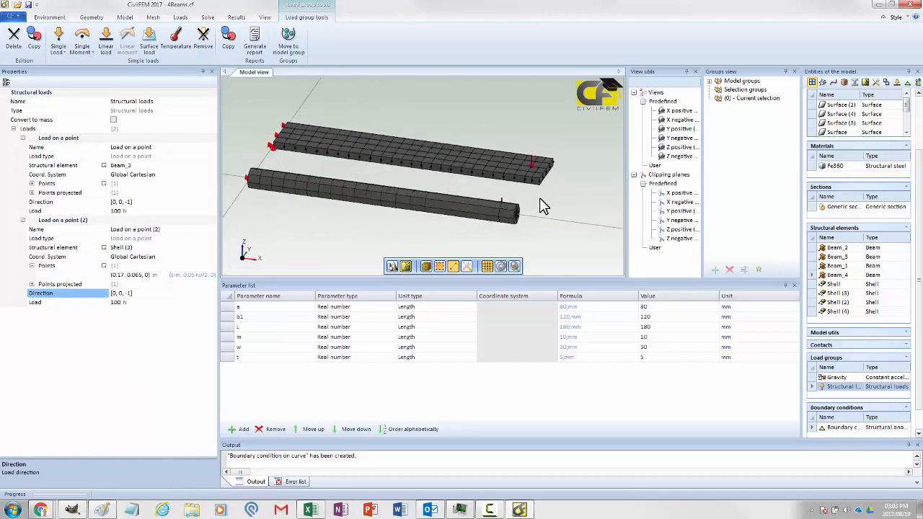
# Merge all nodes of the mesh with a tolerance of 0.001 m.
pyautogui.click(154, 18)
pyautogui.click(424, 43)
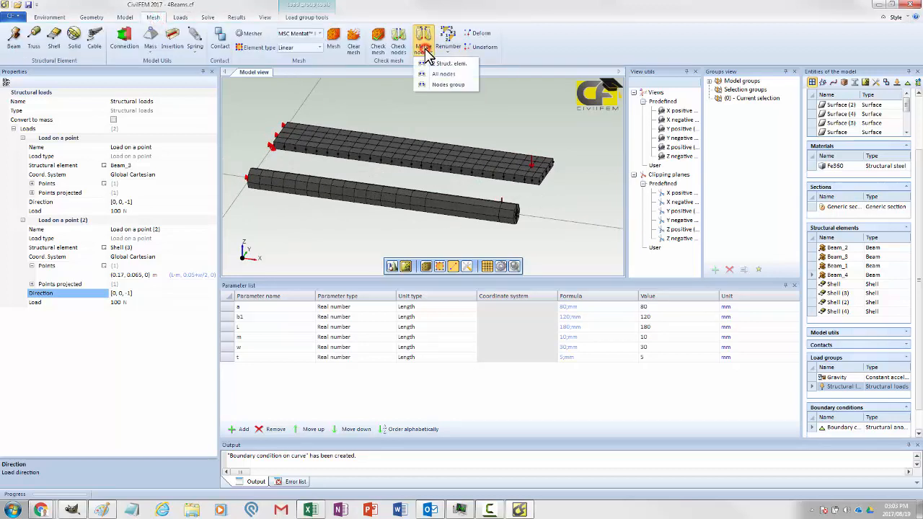
pyautogui.click(443, 73)
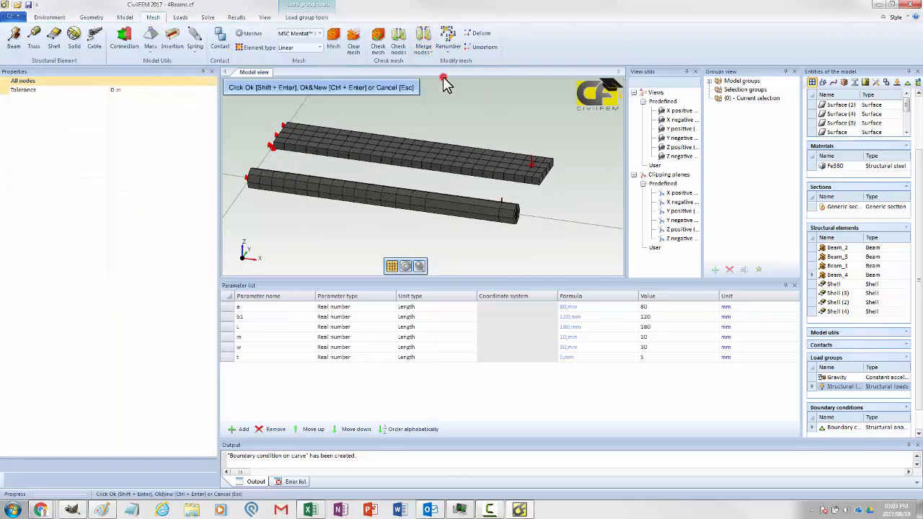
pyautogui.click(126, 92)
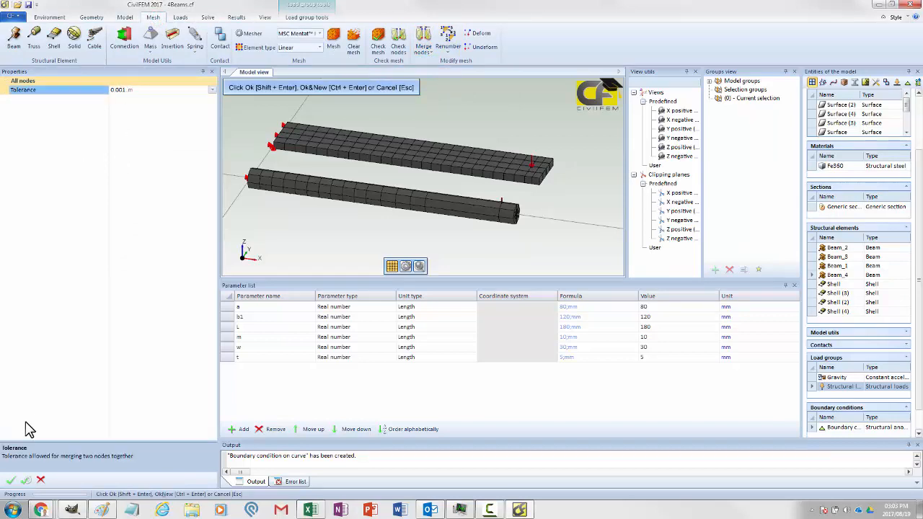
pyautogui.click(10, 480)
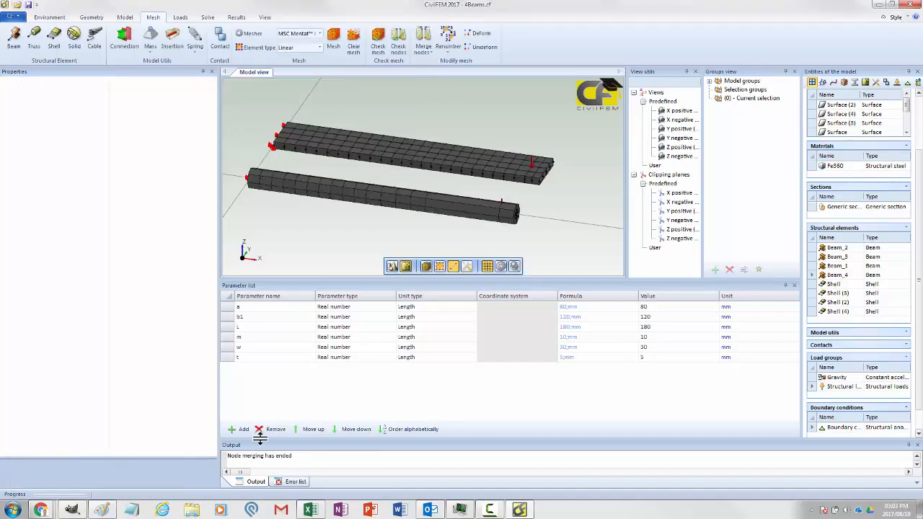
# Enlarge the output log and review the meshing and node merging entries, keeping the model view large enough.
pyautogui.moveTo(260, 436); pyautogui.dragTo(260, 357)
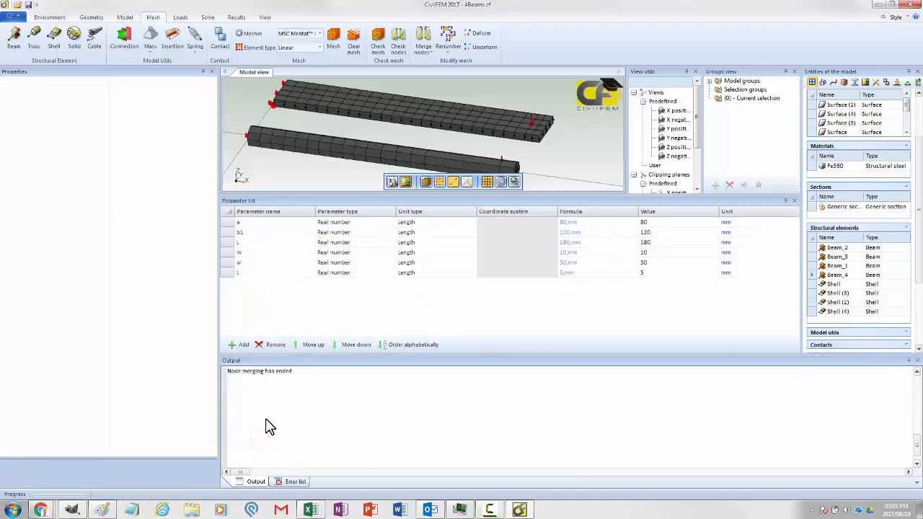
pyautogui.scroll(10, 272, 428)
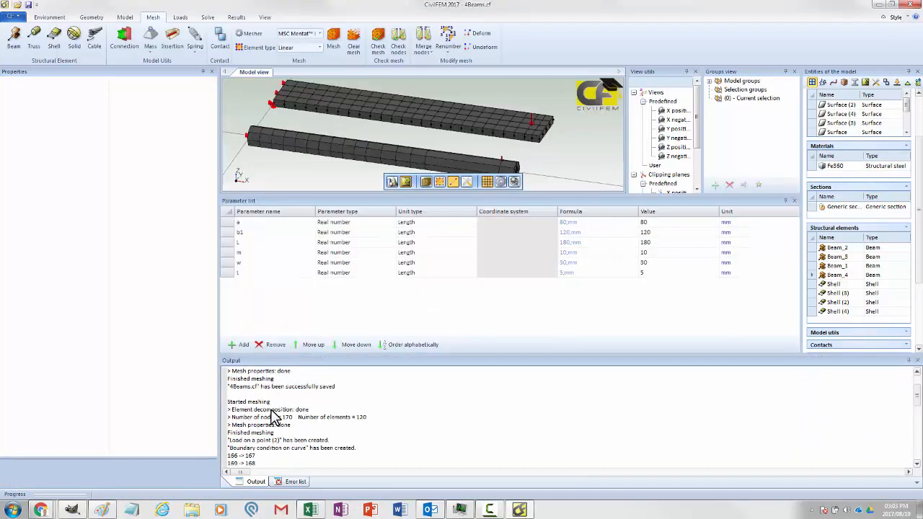
pyautogui.moveTo(308, 194); pyautogui.dragTo(307, 267)
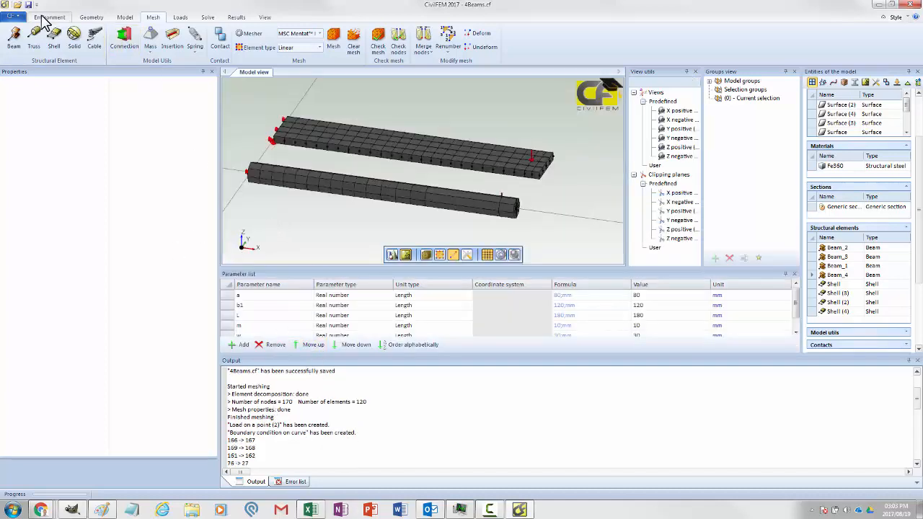
# Start solving the model, saving it before proceeding.
pyautogui.click(213, 19)
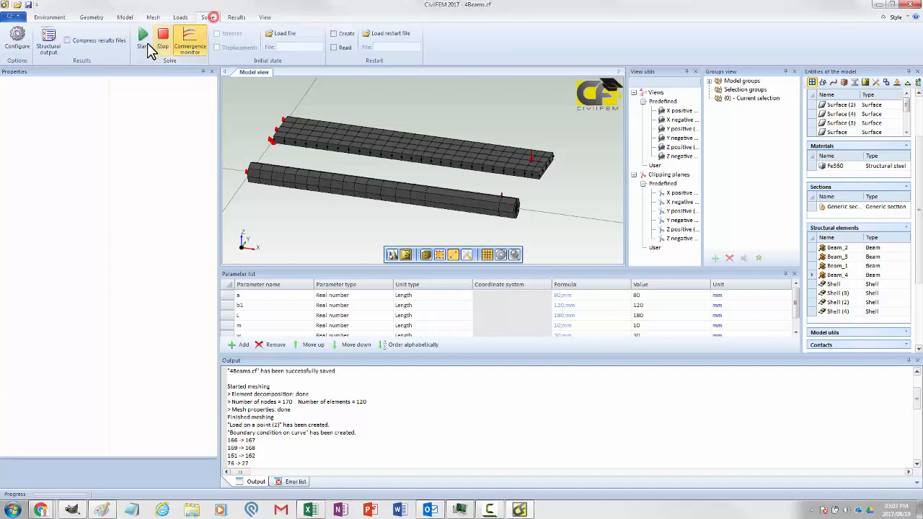
pyautogui.click(143, 37)
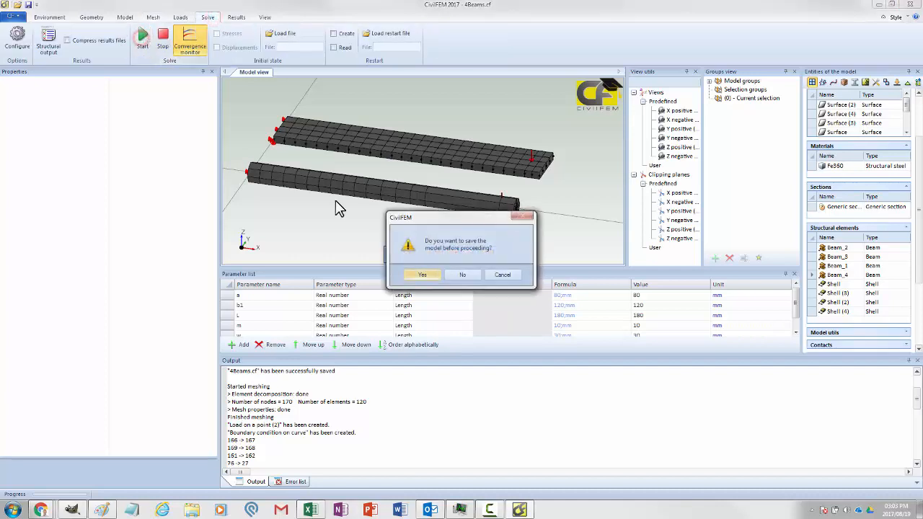
pyautogui.click(422, 274)
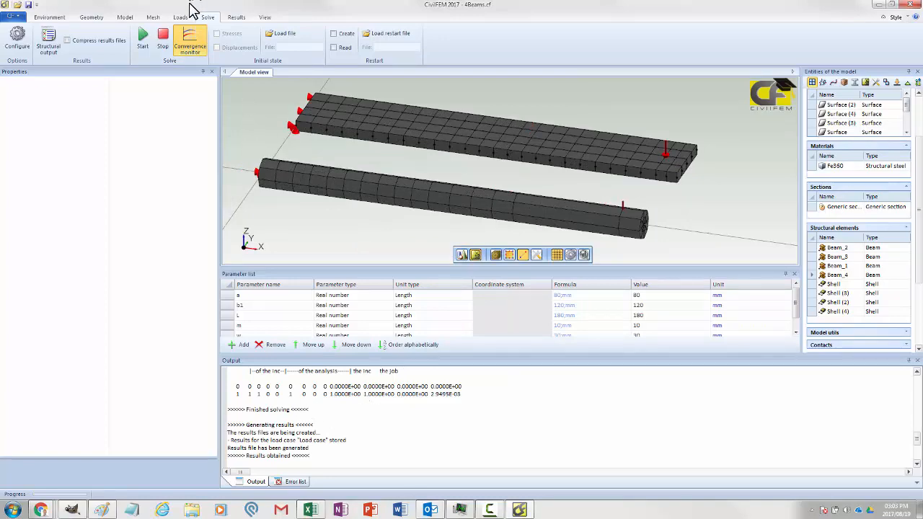
# Load the results file Load case.rcf and choose the Z-component of displacement as the node result.
pyautogui.click(236, 18)
pyautogui.click(18, 29)
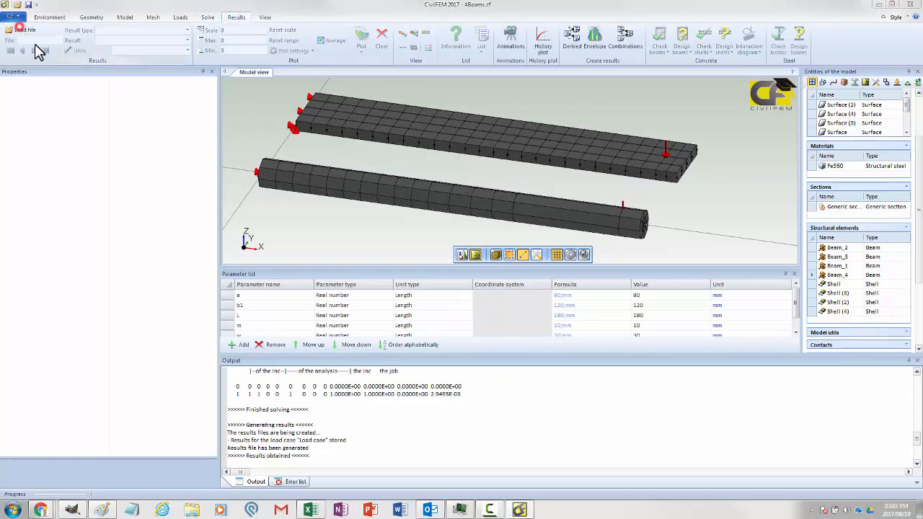
pyautogui.doubleClick(198, 135)
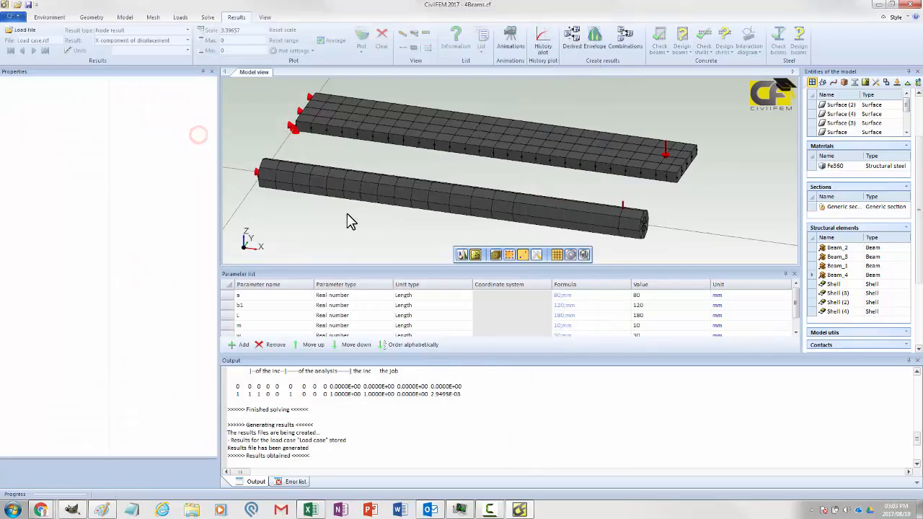
pyautogui.click(187, 40)
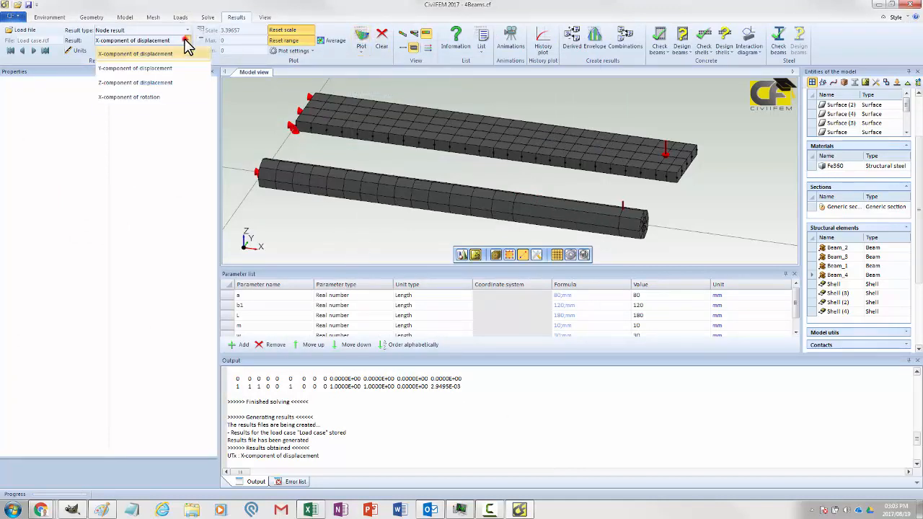
pyautogui.click(160, 86)
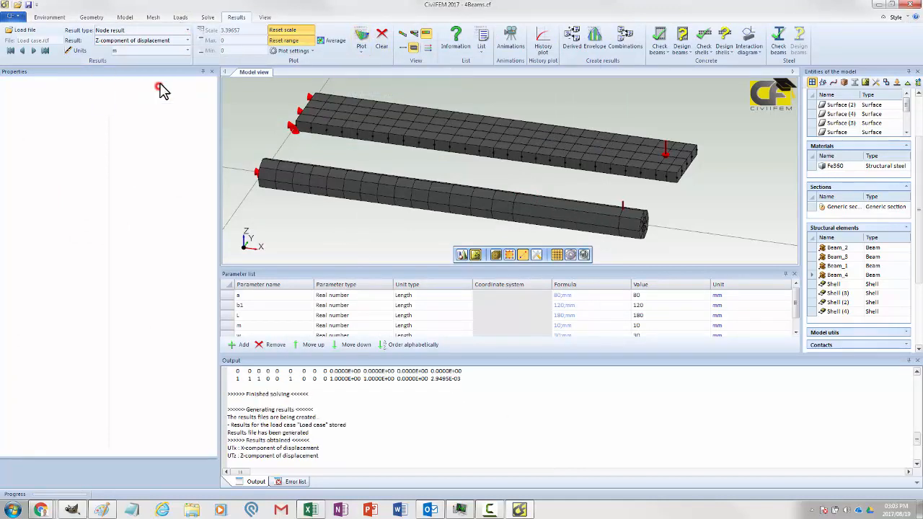
# Plot the Z-component of displacement on both beams, undeformed first and again on the deformed shape.
pyautogui.click(362, 38)
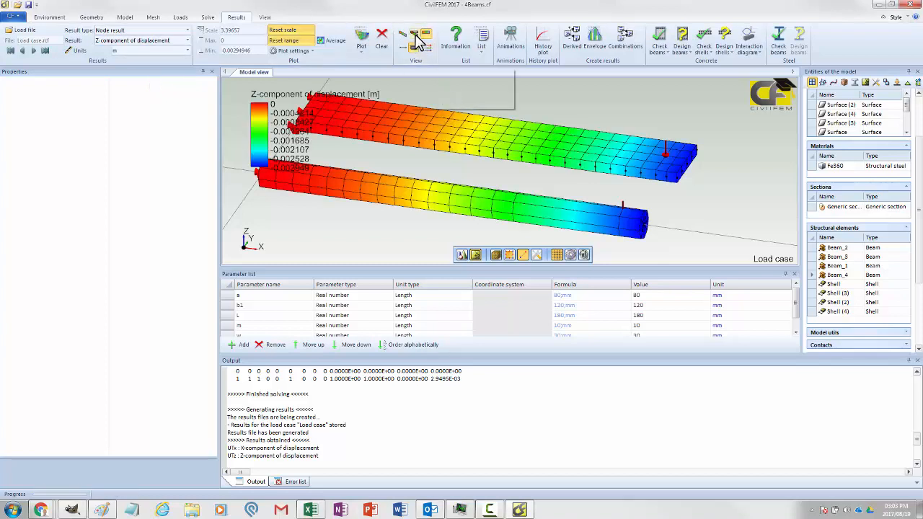
pyautogui.click(361, 38)
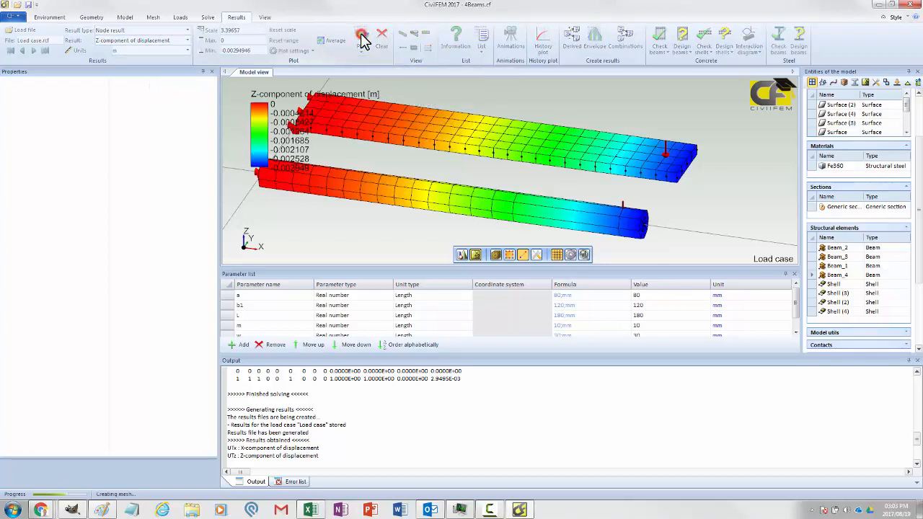
pyautogui.moveTo(491, 169); pyautogui.dragTo(523, 90, button='middle')
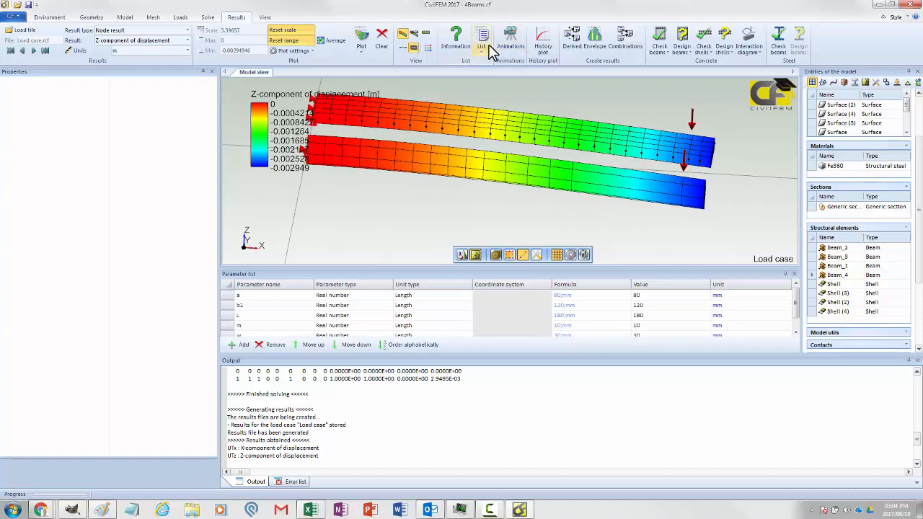
# List the Z-component of displacement for the structural elements Beam_4 and Shell (4) at the free ends.
pyautogui.click(489, 52)
pyautogui.click(495, 75)
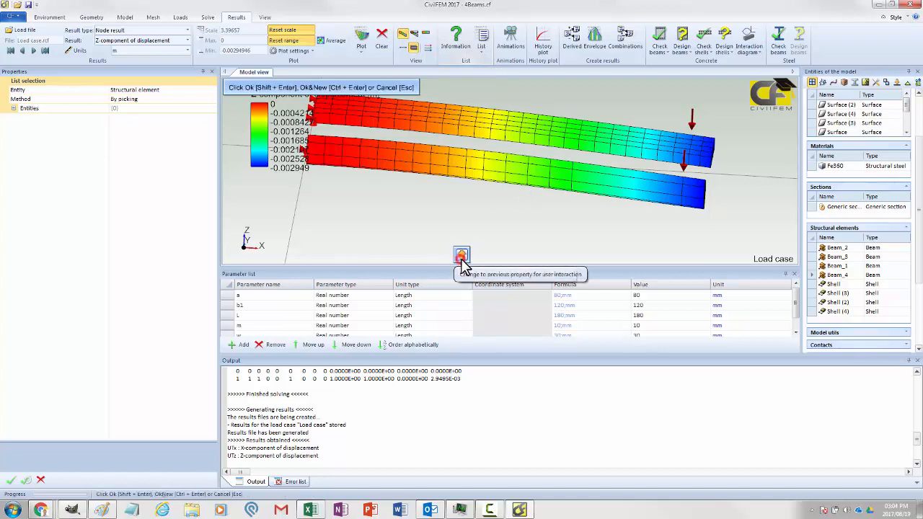
pyautogui.click(703, 202)
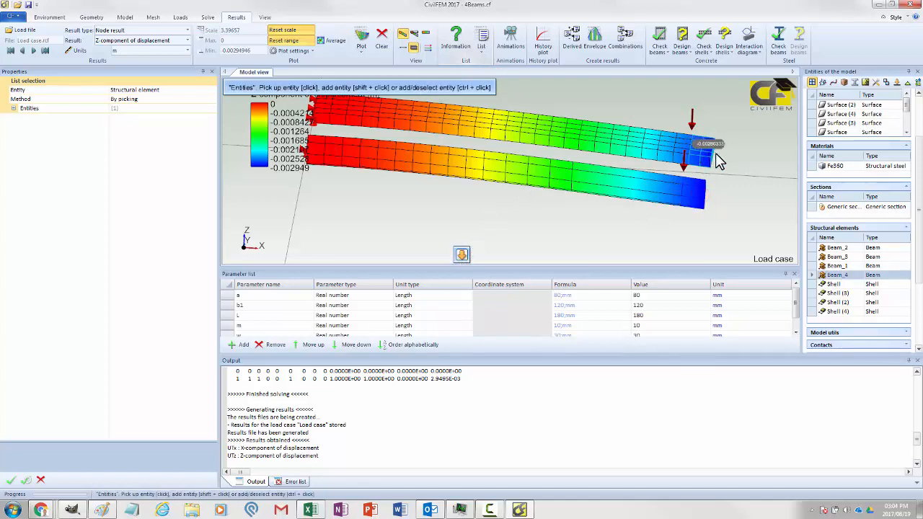
pyautogui.click(703, 160)
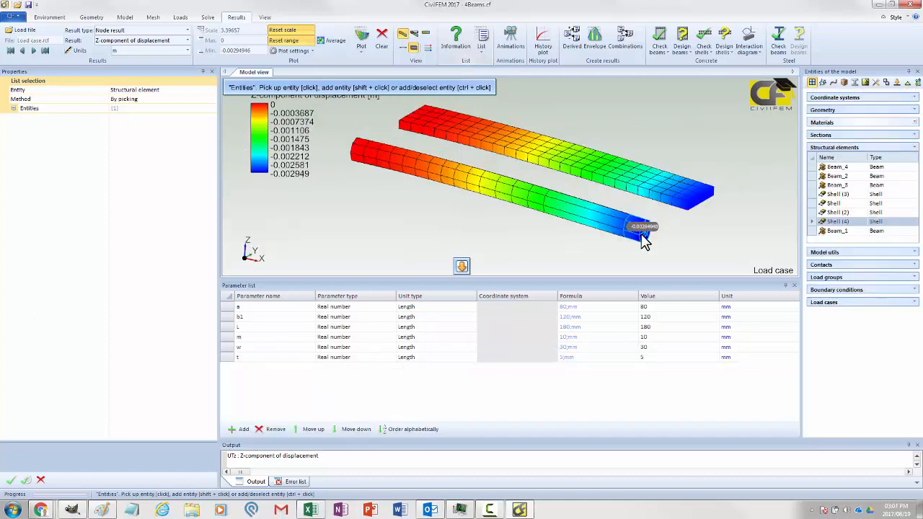
pyautogui.click(637, 230)
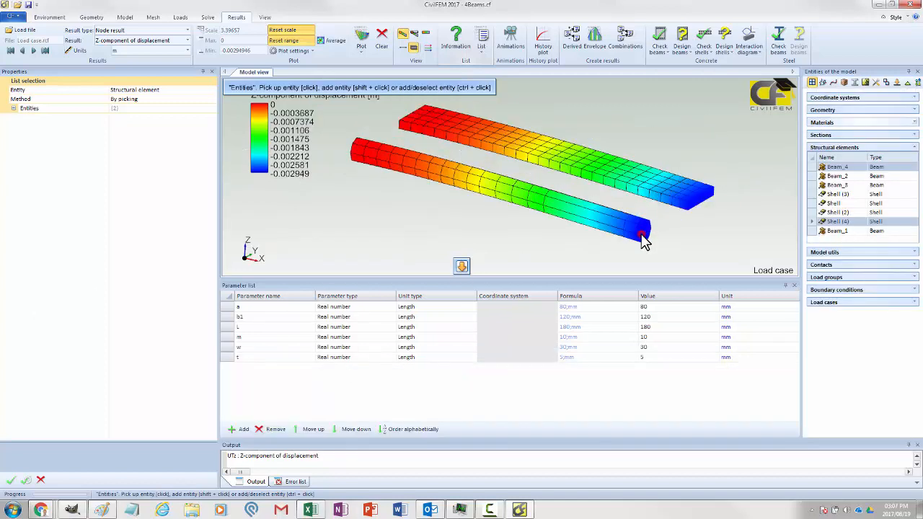
pyautogui.click(13, 109)
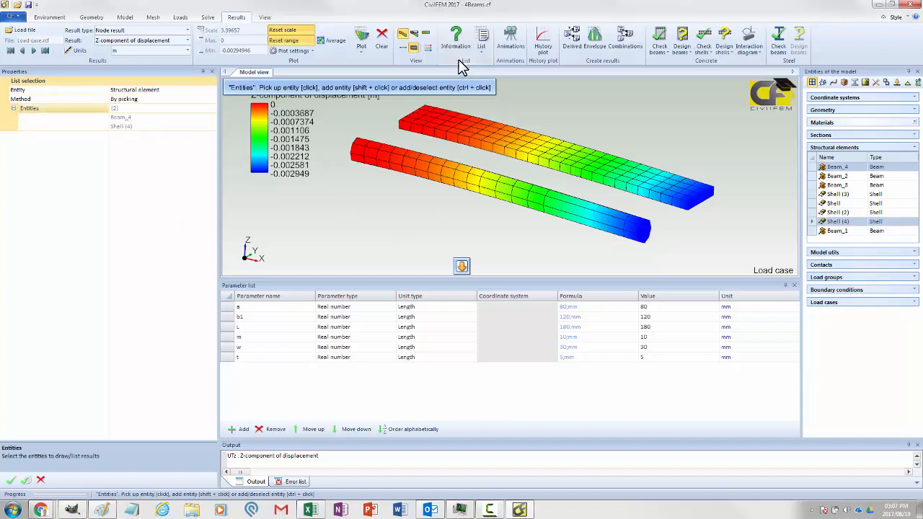
pyautogui.click(10, 481)
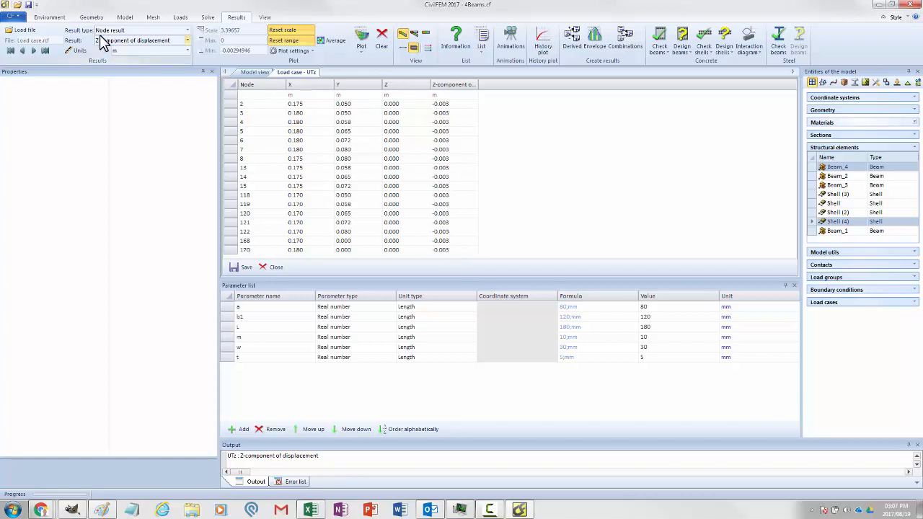
# Change the model units to User Units and set the principal length unit to mm.
pyautogui.click(61, 17)
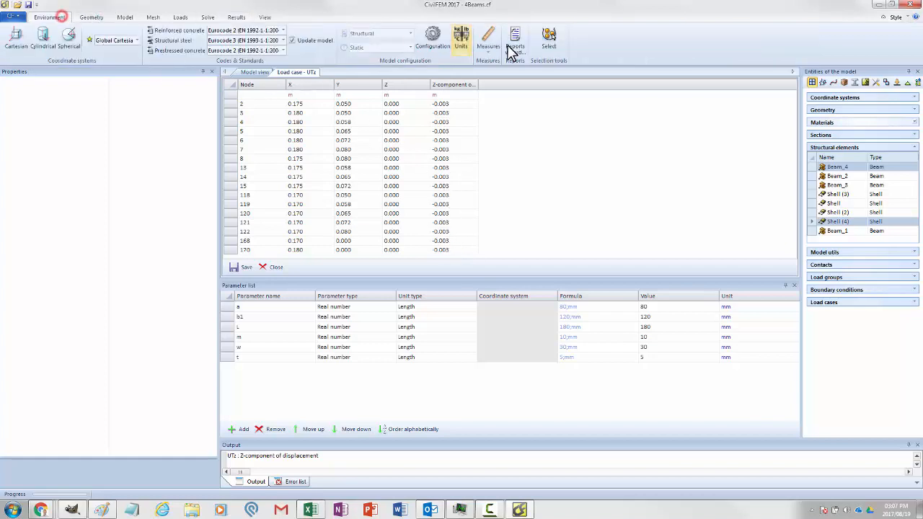
pyautogui.click(461, 42)
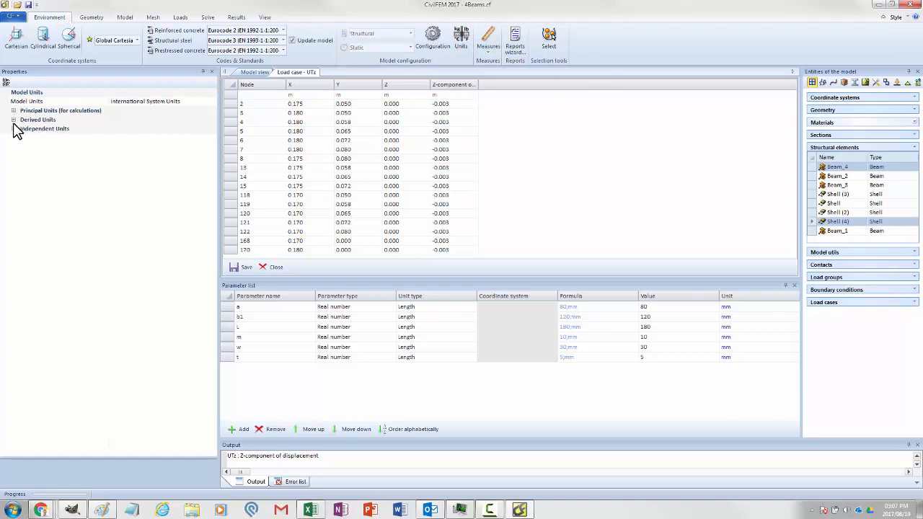
pyautogui.click(191, 101)
pyautogui.click(187, 101)
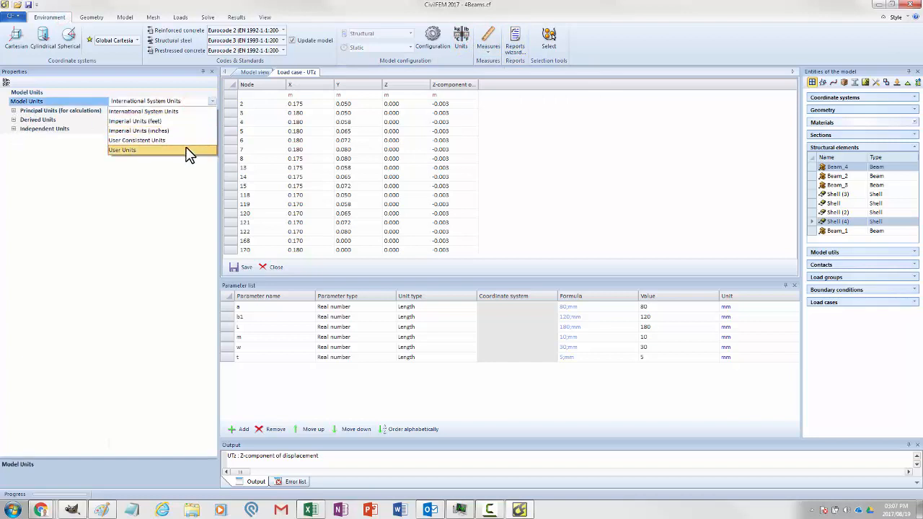
pyautogui.click(189, 151)
pyautogui.click(13, 111)
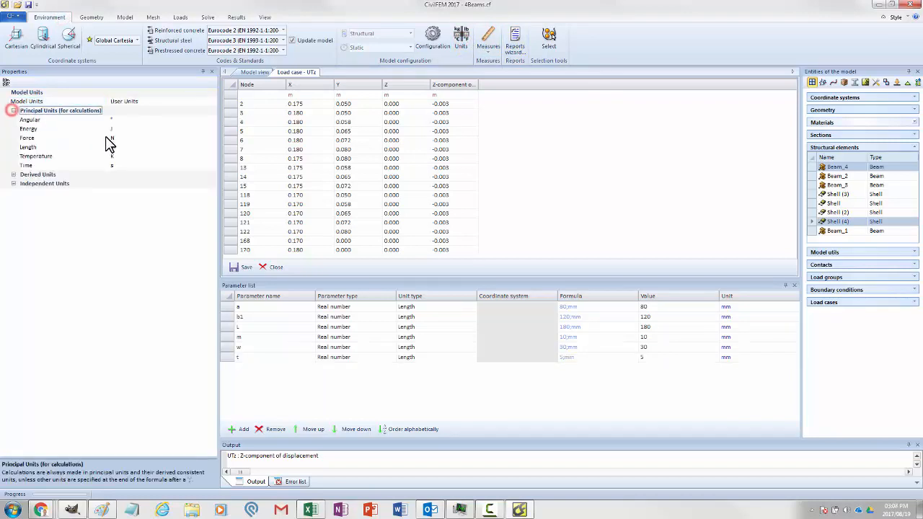
pyautogui.click(115, 147)
pyautogui.click(120, 149)
pyautogui.click(116, 196)
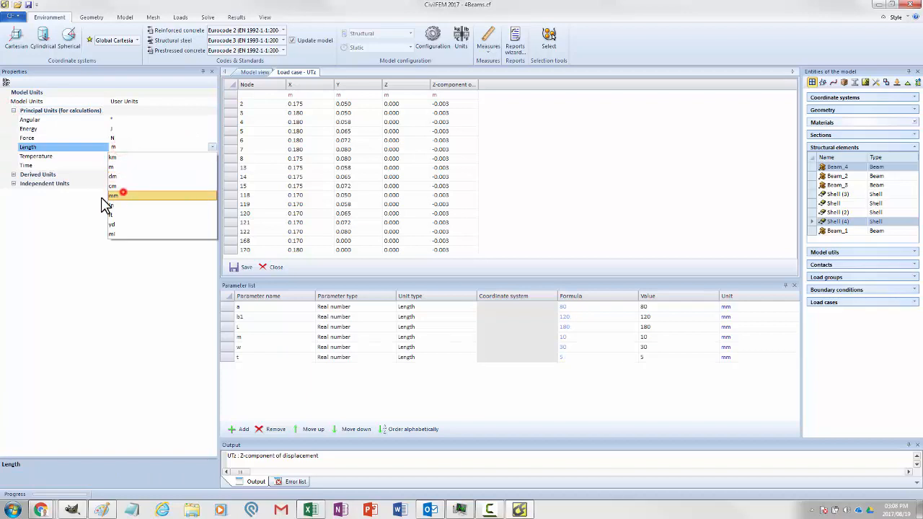
# List the Z-component of displacement for Beam_4 and Shell (4) again, using the new length unit.
pyautogui.click(235, 18)
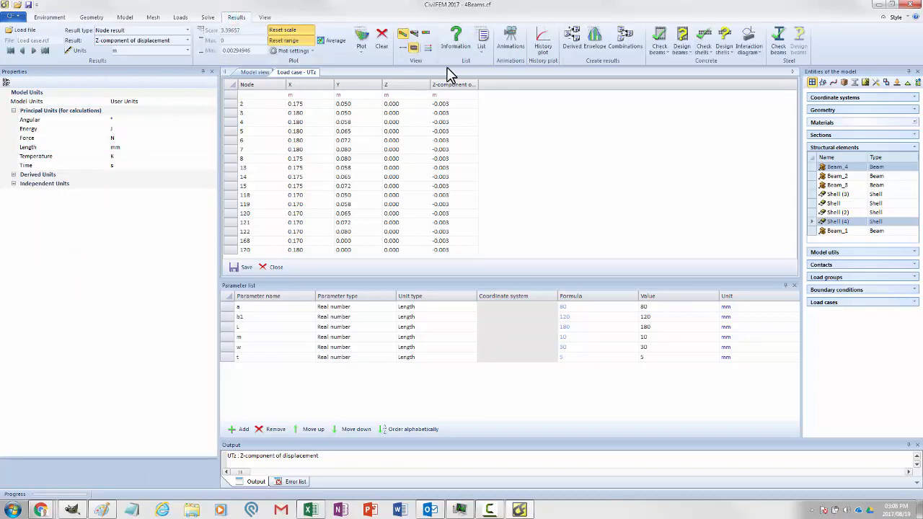
pyautogui.click(482, 47)
pyautogui.click(497, 75)
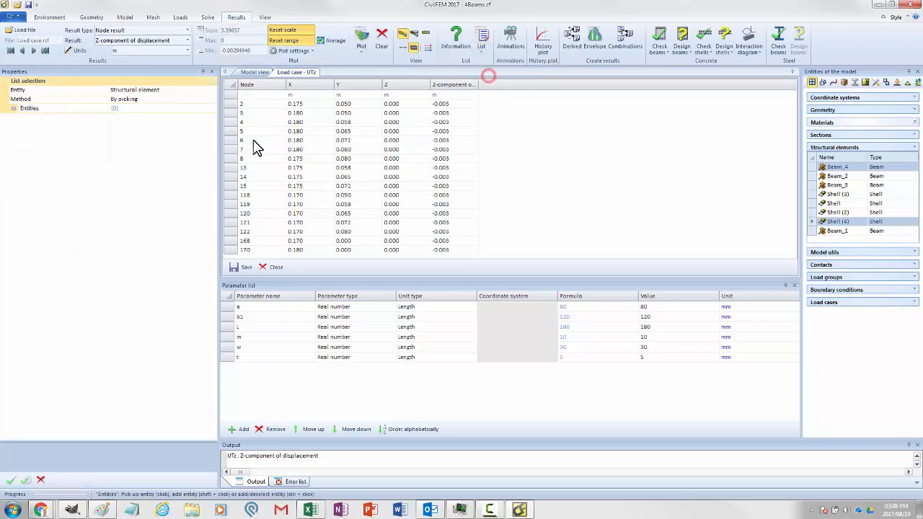
pyautogui.click(258, 74)
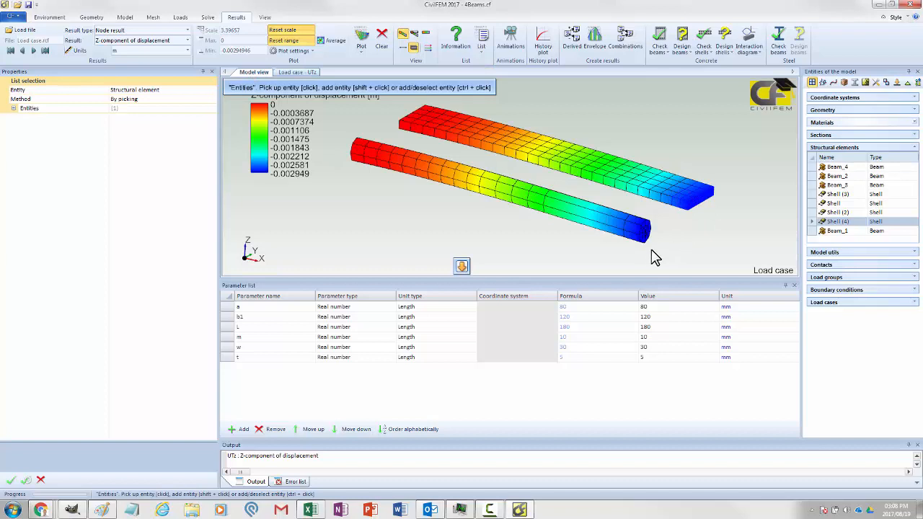
pyautogui.keyDown('shift'); pyautogui.click(642, 238); pyautogui.keyUp('shift')
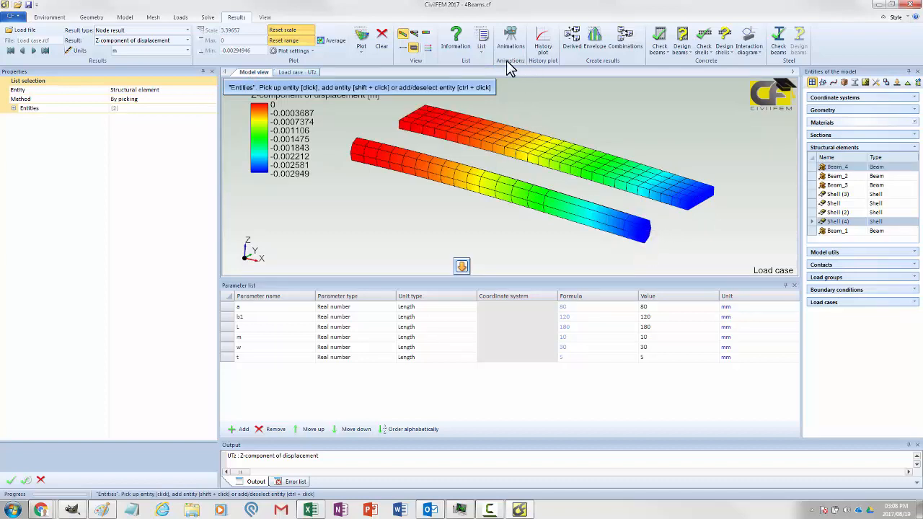
pyautogui.click(11, 480)
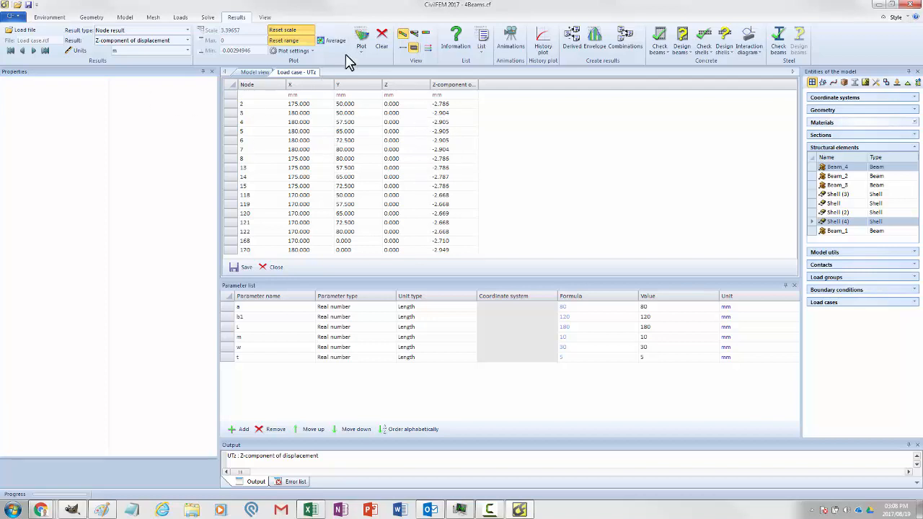
# Plot the von Mises equivalent stress as an element result on the model.
pyautogui.click(249, 73)
pyautogui.click(105, 32)
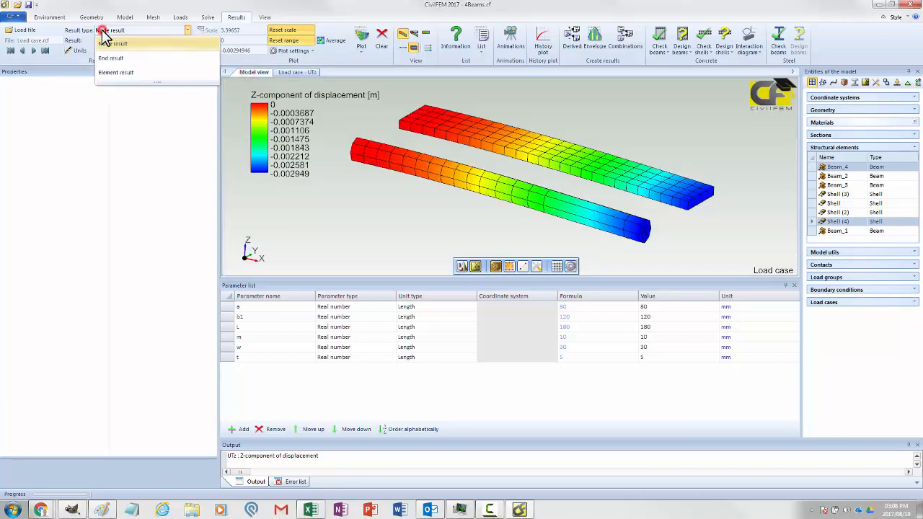
pyautogui.click(115, 72)
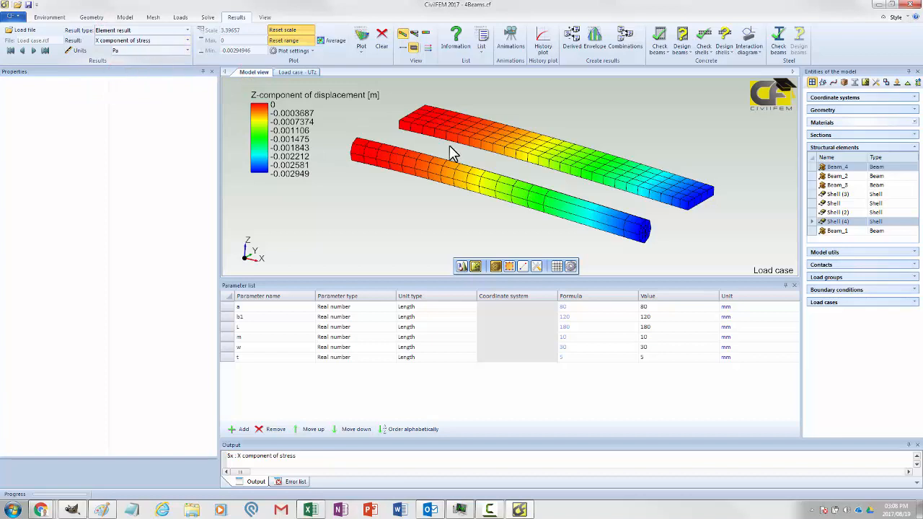
pyautogui.click(150, 42)
pyautogui.scroll(-2, 153, 85)
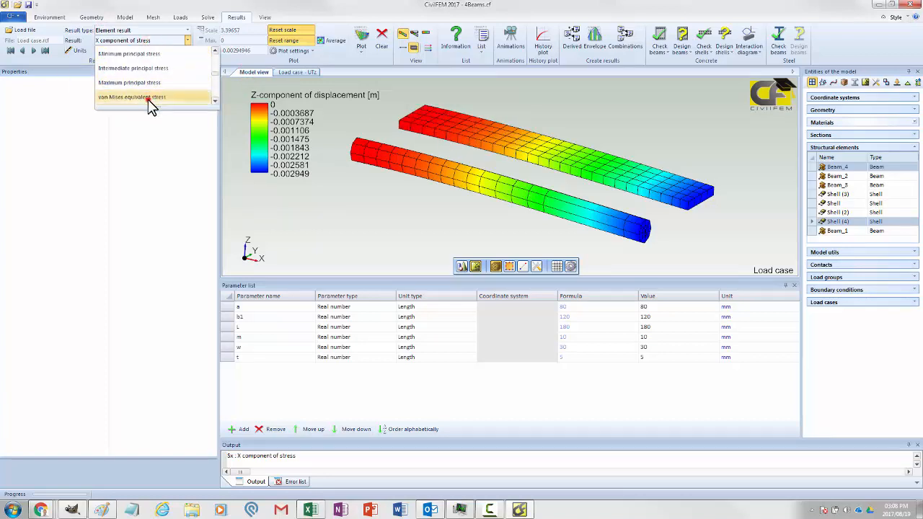
pyautogui.click(149, 98)
pyautogui.click(363, 42)
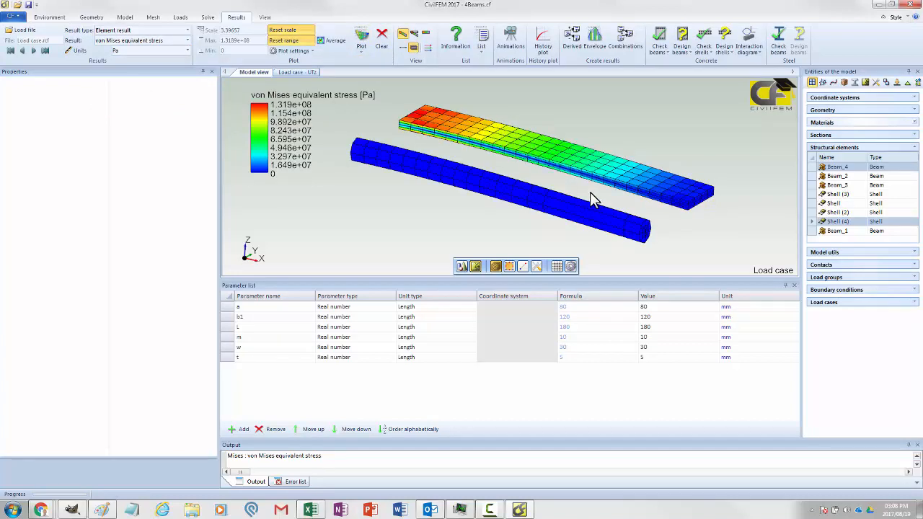
# Examine the von Mises stress distribution along both beams and through the shell thickness from several angles.
pyautogui.moveTo(590, 192); pyautogui.dragTo(551, 197, button='middle')
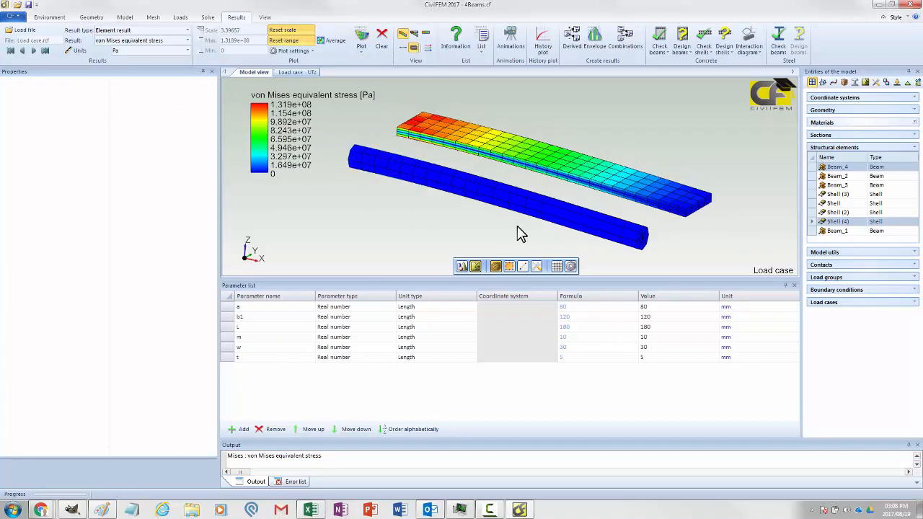
pyautogui.moveTo(521, 232); pyautogui.dragTo(445, 226, button='middle')
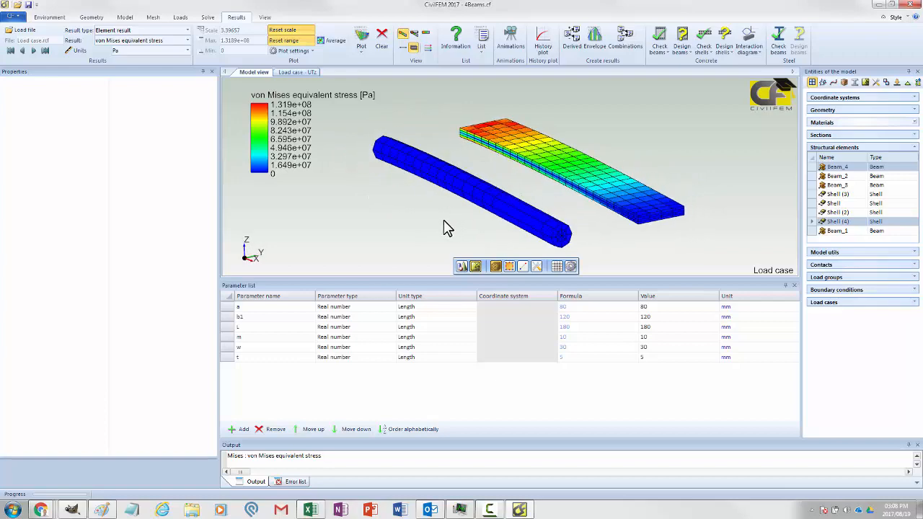
pyautogui.moveTo(496, 158)
pyautogui.moveTo(548, 150); pyautogui.dragTo(542, 184, button='middle')
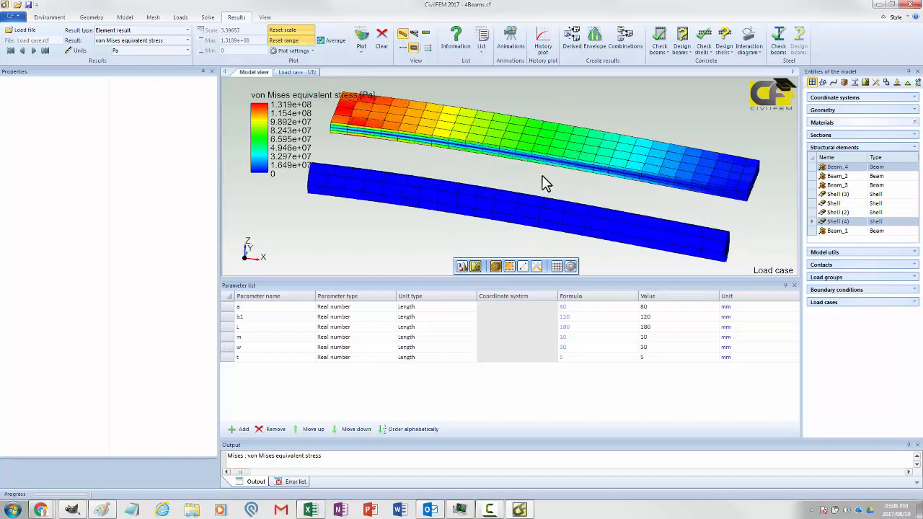
pyautogui.scroll(-3, 354, 140)
pyautogui.scroll(7, 344, 134)
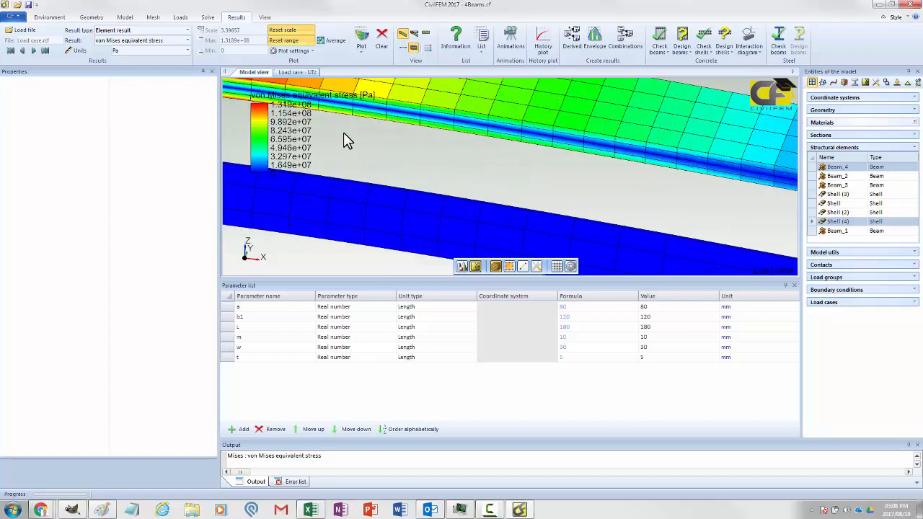
pyautogui.moveTo(343, 132); pyautogui.dragTo(531, 160, button='middle')
pyautogui.scroll(2, 434, 168)
pyautogui.scroll(-5, 433, 168)
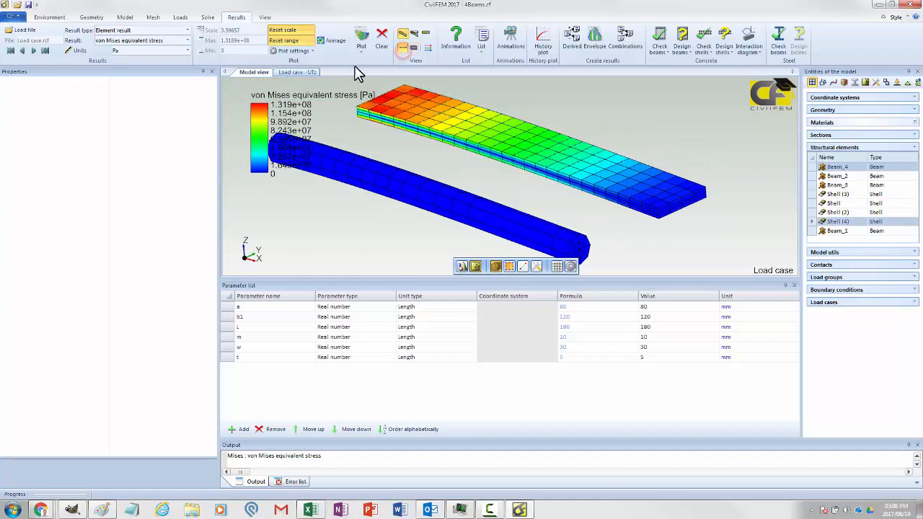
# Compare the von Mises stress plot without section thickness against the plot with full sections.
pyautogui.click(362, 41)
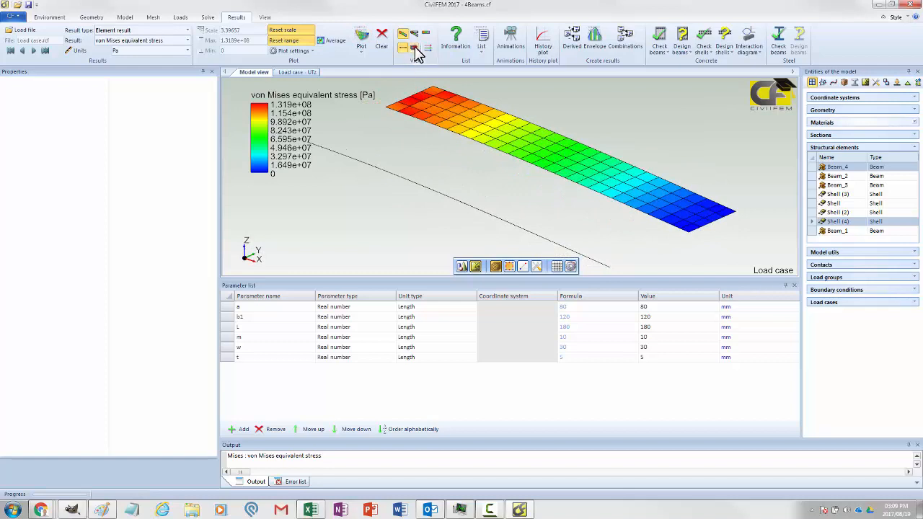
pyautogui.click(363, 40)
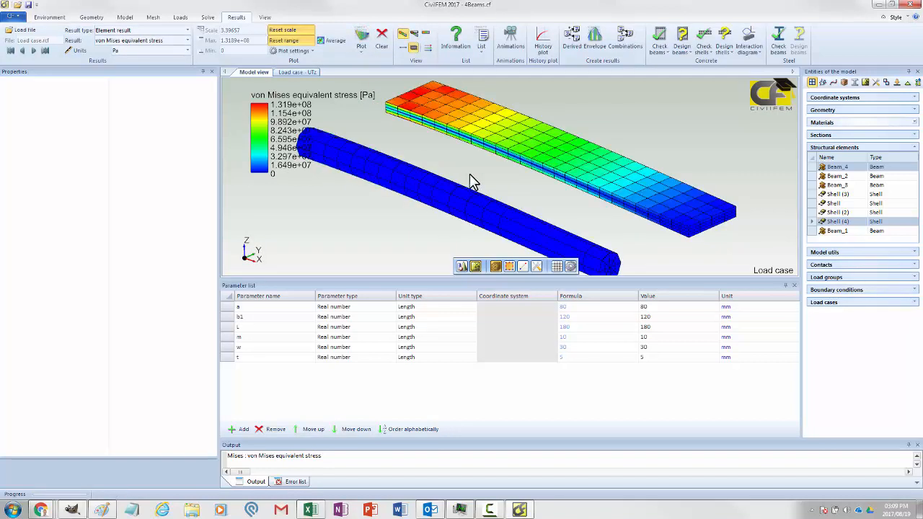
pyautogui.moveTo(469, 174)
pyautogui.mouseDown(button='middle')
pyautogui.moveTo(455, 167)
pyautogui.moveTo(468, 172)
pyautogui.mouseUp(button='middle')
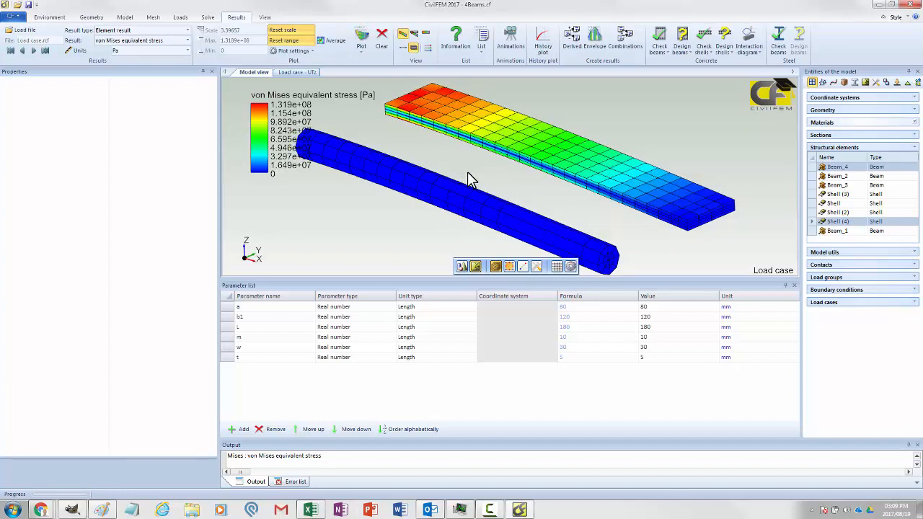
pyautogui.moveTo(483, 144)
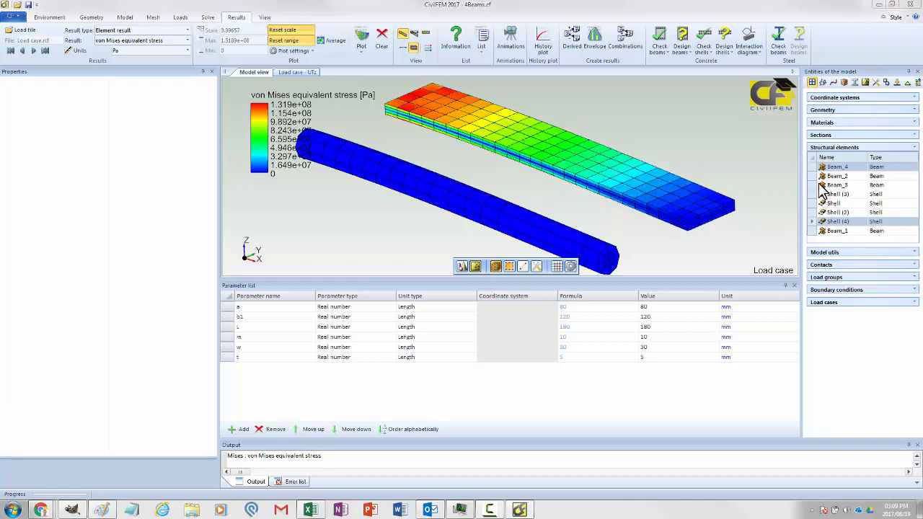
pyautogui.scroll(-2, 527, 192)
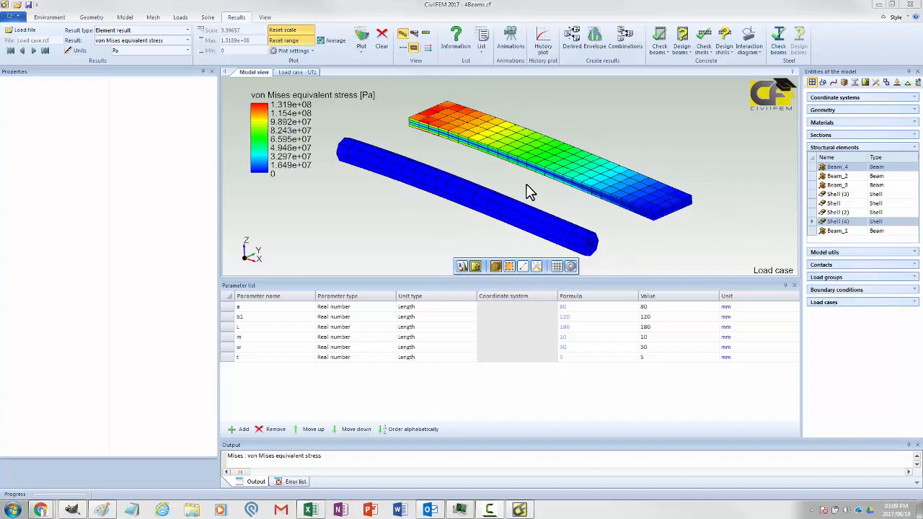
pyautogui.scroll(-1, 527, 192)
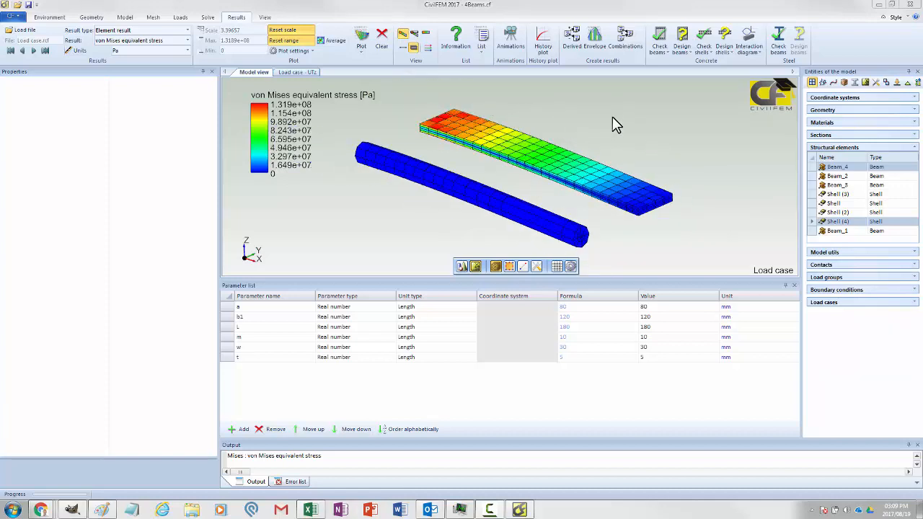
pyautogui.click(90, 17)
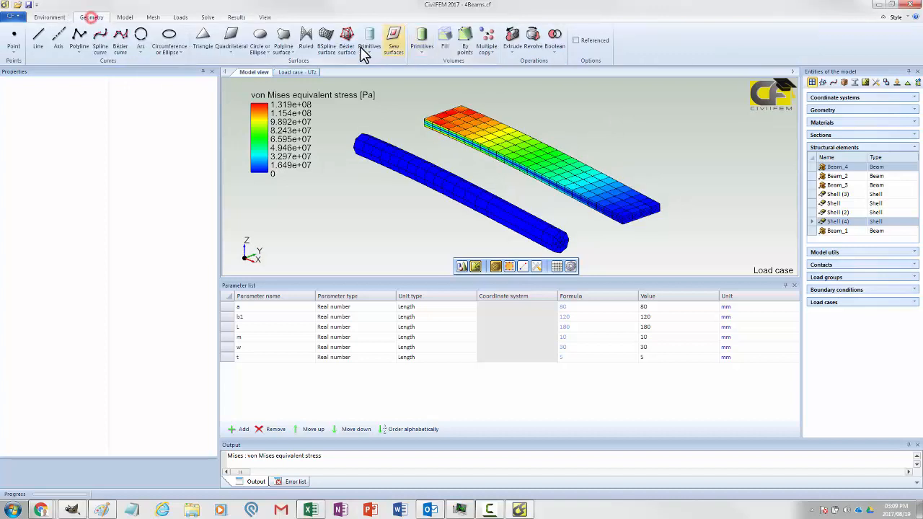
pyautogui.click(420, 52)
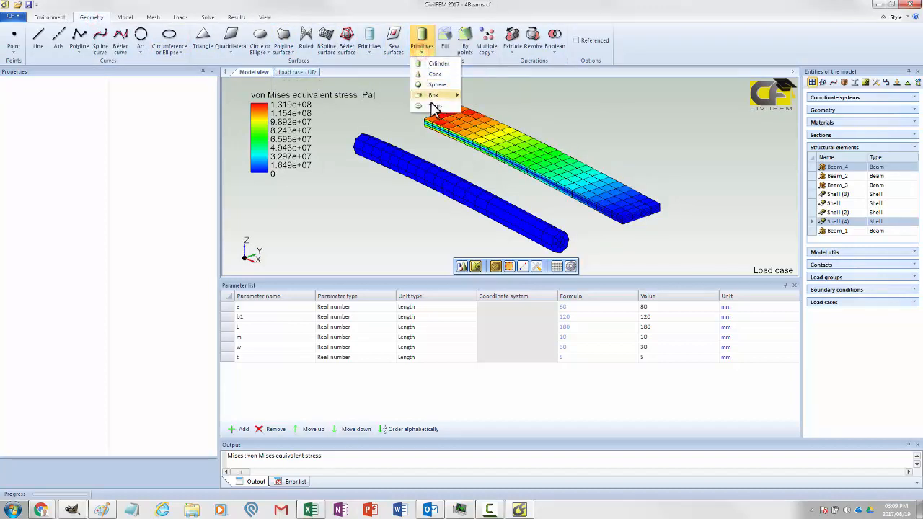
pyautogui.moveTo(430, 97)
pyautogui.click(515, 53)
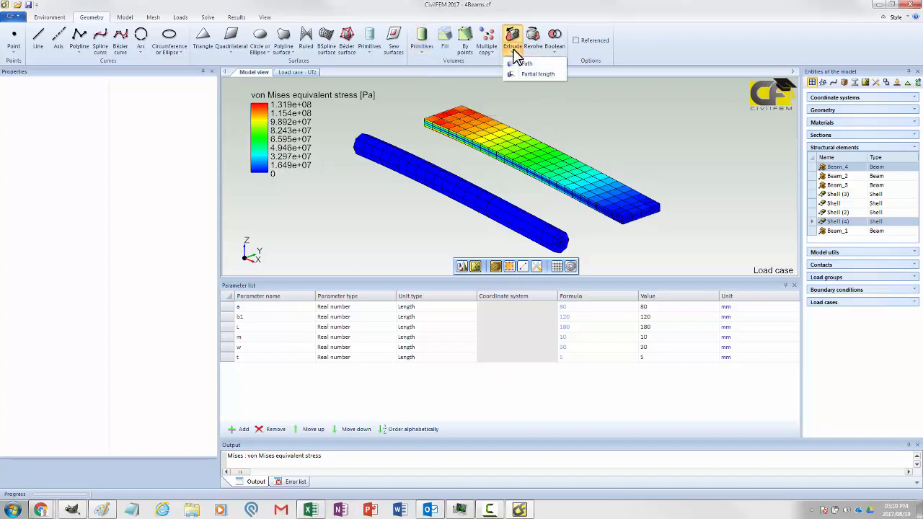
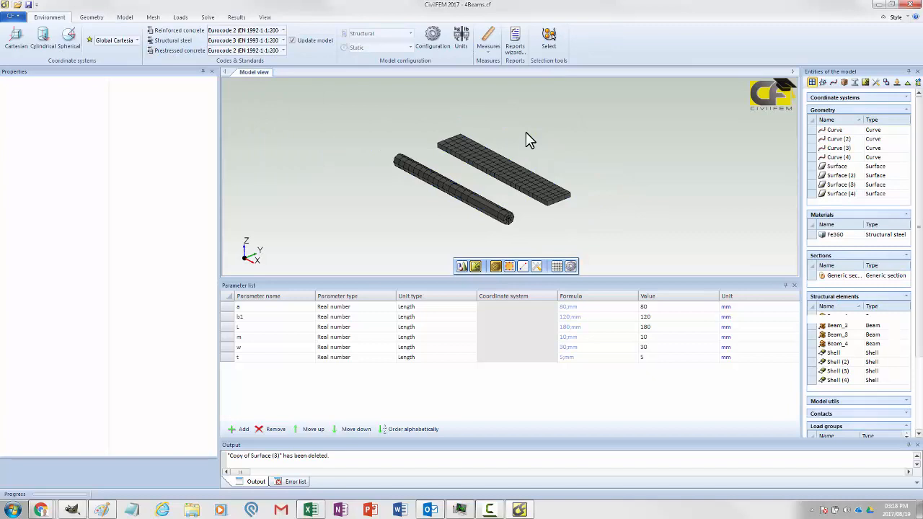
# Copy the four surfaces with a translation vector of DY 0.05 m, leaving the copies linked to the originals.
pyautogui.click(835, 166)
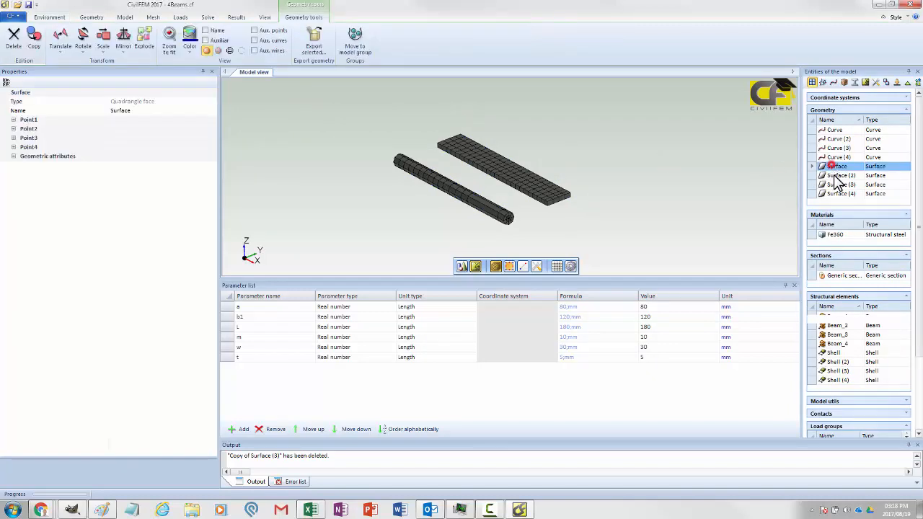
pyautogui.keyDown('shift'); pyautogui.click(838, 194); pyautogui.keyUp('shift')
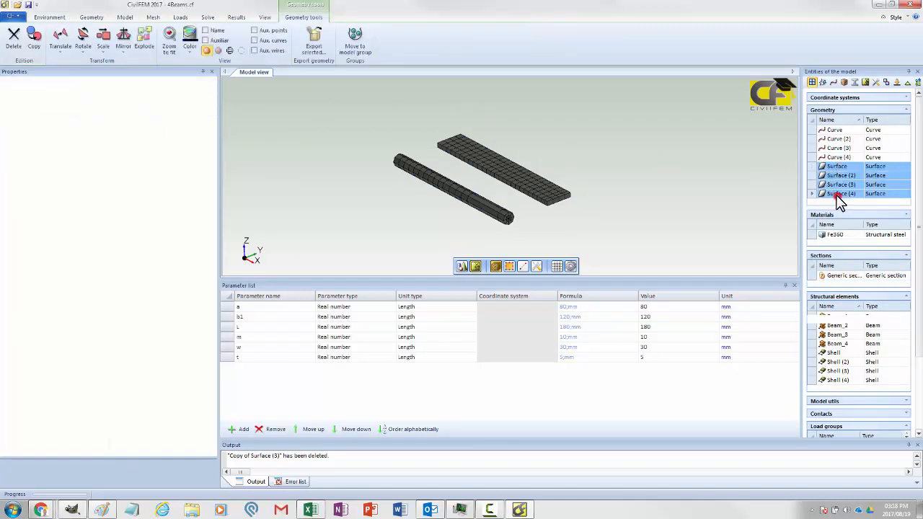
pyautogui.click(56, 46)
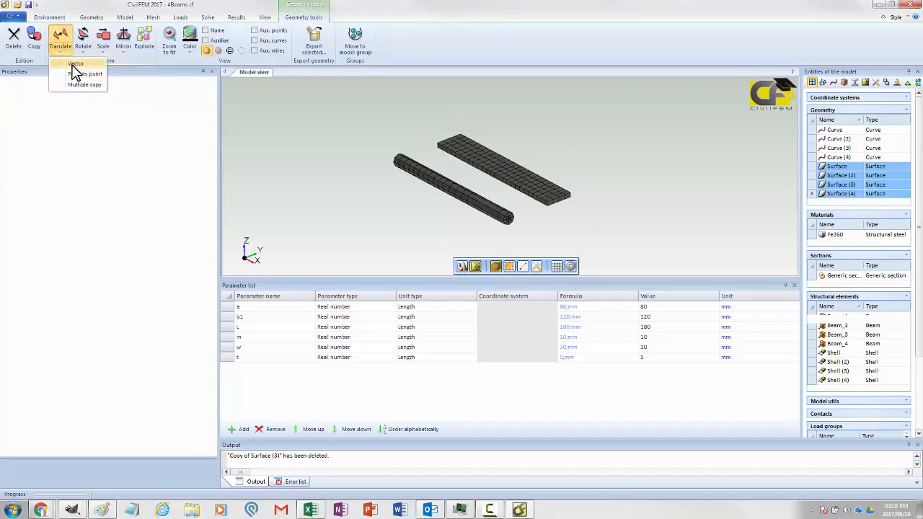
pyautogui.click(75, 65)
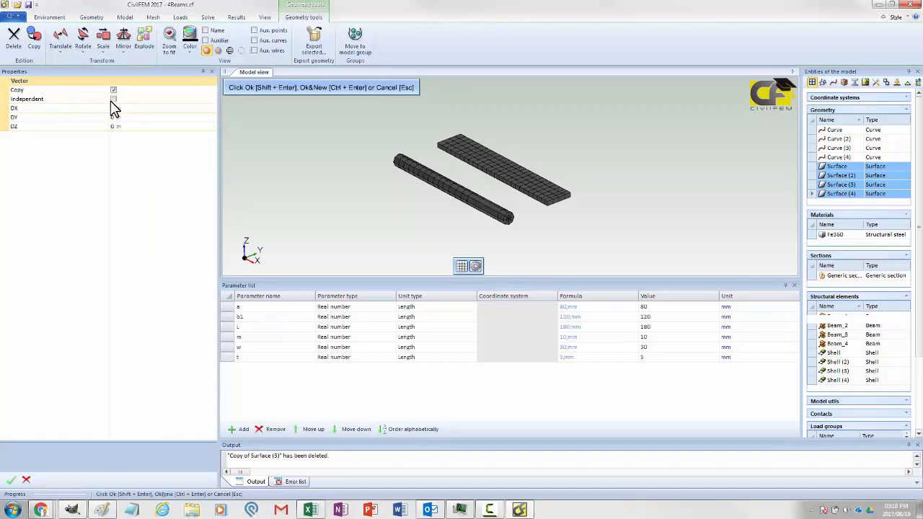
pyautogui.click(56, 99)
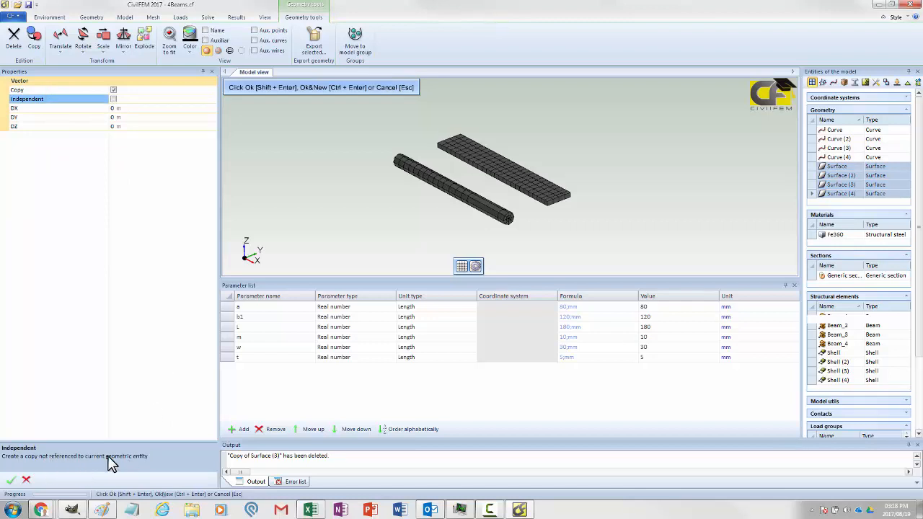
pyautogui.click(134, 111)
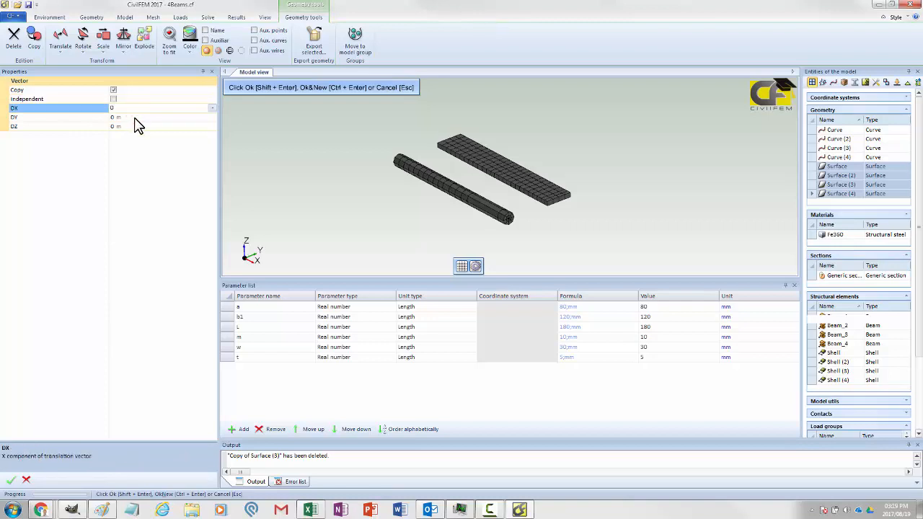
pyautogui.click(135, 118)
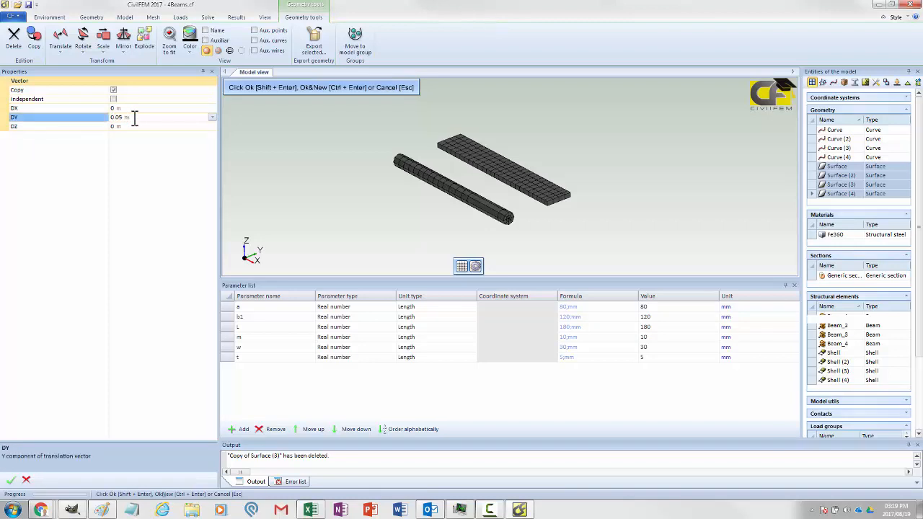
pyautogui.click(11, 480)
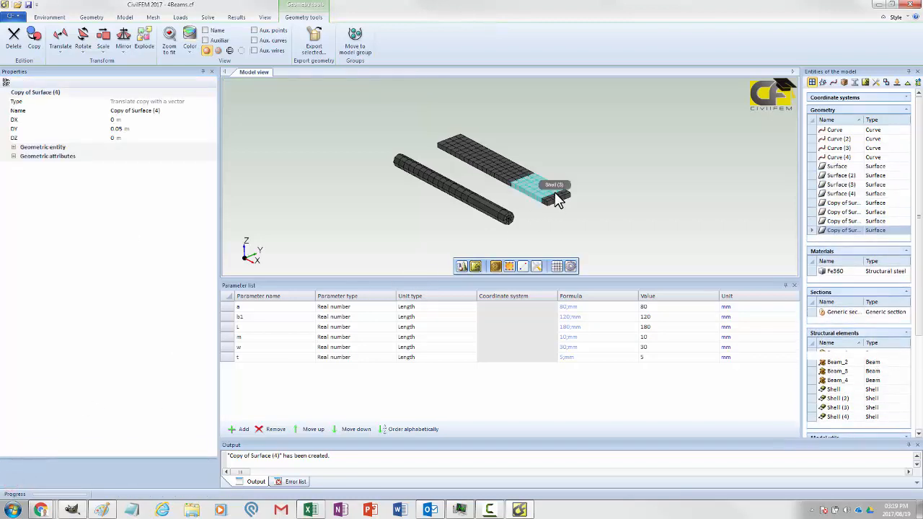
# Display the geometry instead of the mesh and try to set parameter a to 50 mm.
pyautogui.click(462, 265)
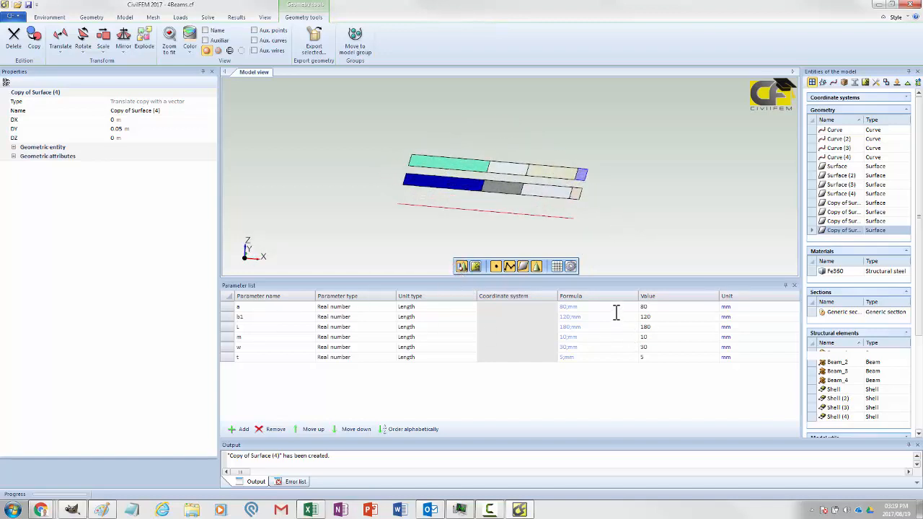
pyautogui.doubleClick(659, 307)
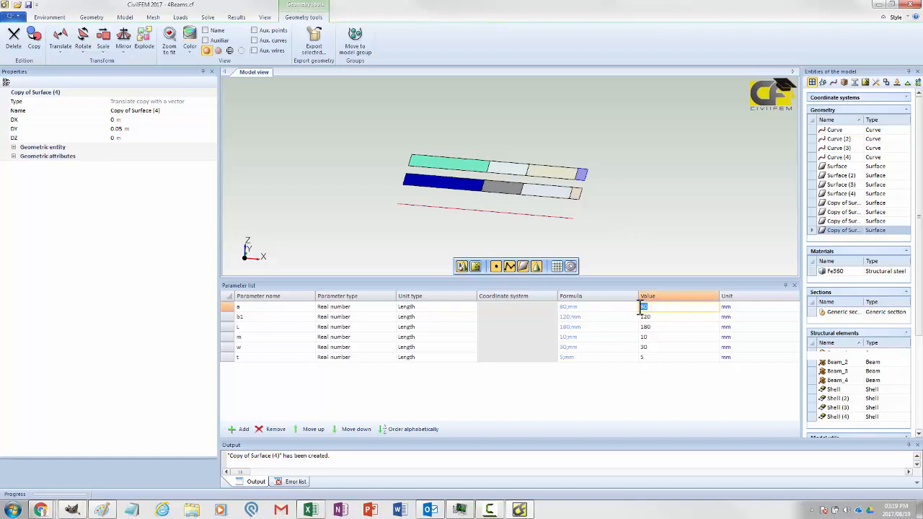
pyautogui.write('50')
pyautogui.press('Return')
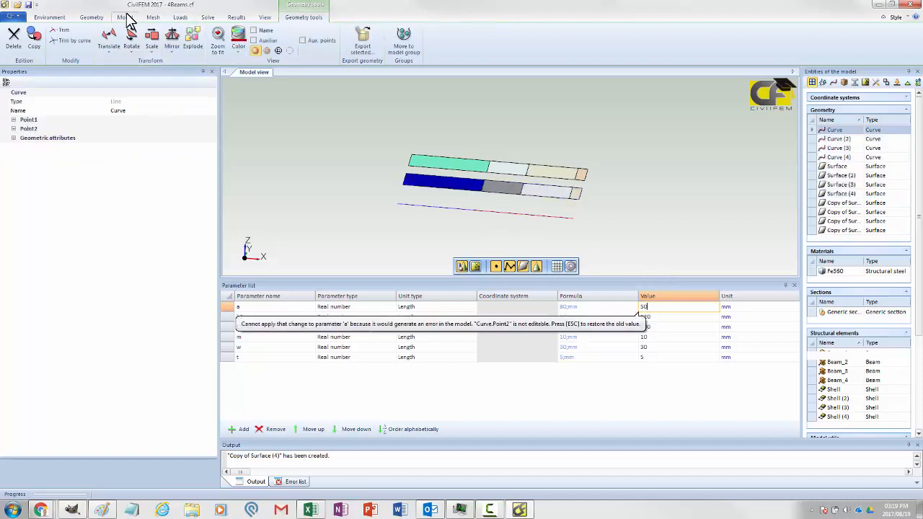
# Clear the mesh and apply 50 mm to parameter a.
pyautogui.click(153, 17)
pyautogui.click(352, 44)
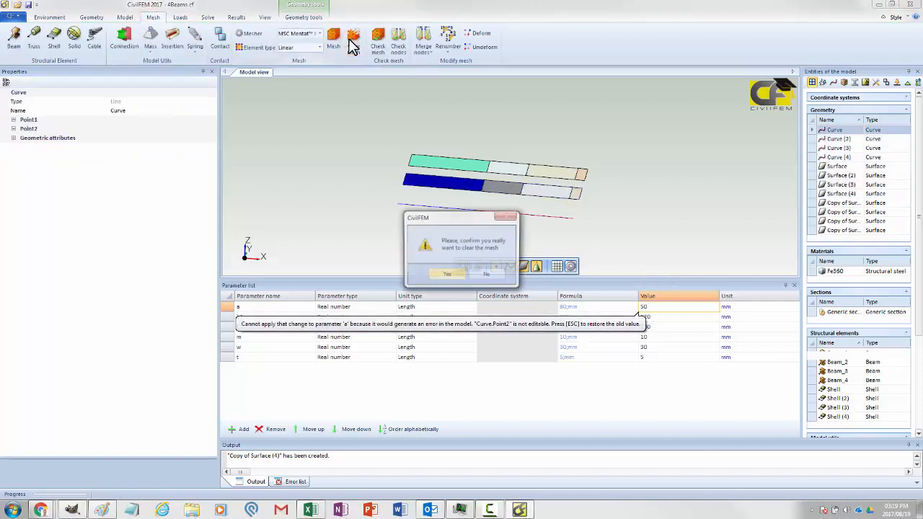
pyautogui.click(460, 276)
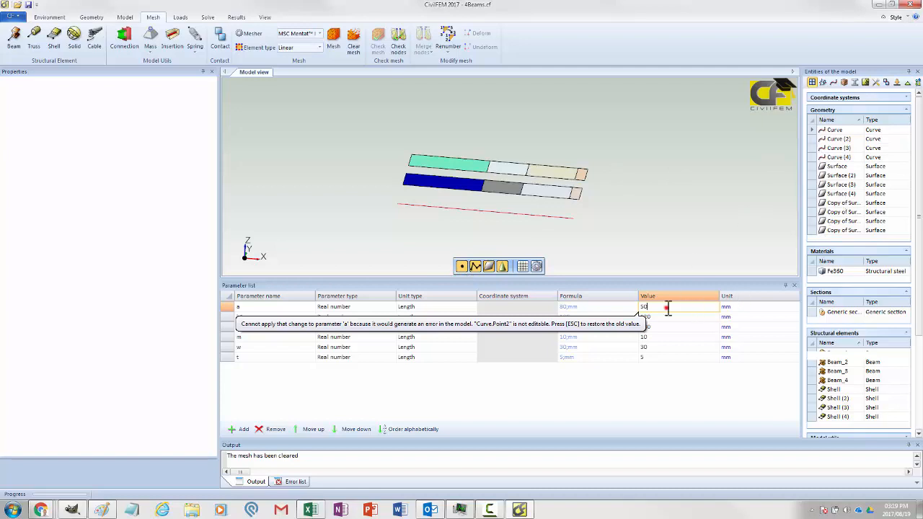
pyautogui.press('Return')
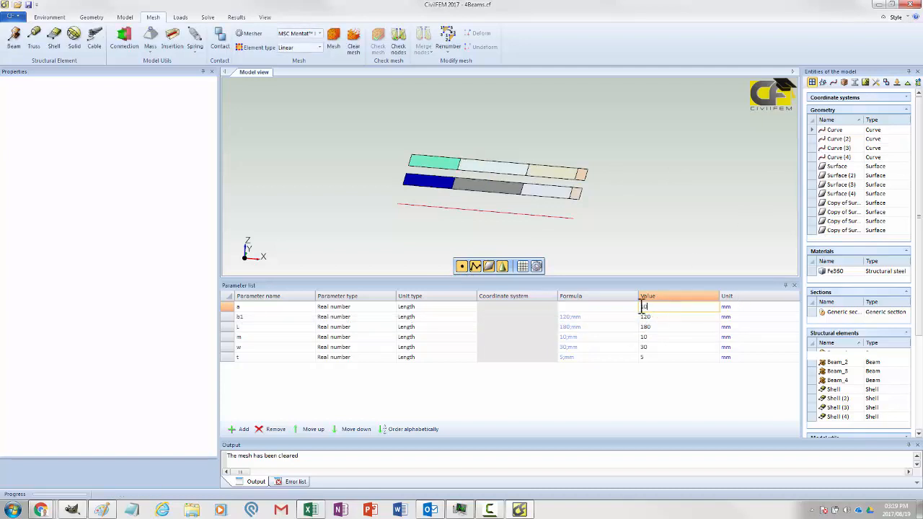
# Set parameter a to 100 mm to test the linked surfaces, and return it to 80 mm.
pyautogui.write('0')
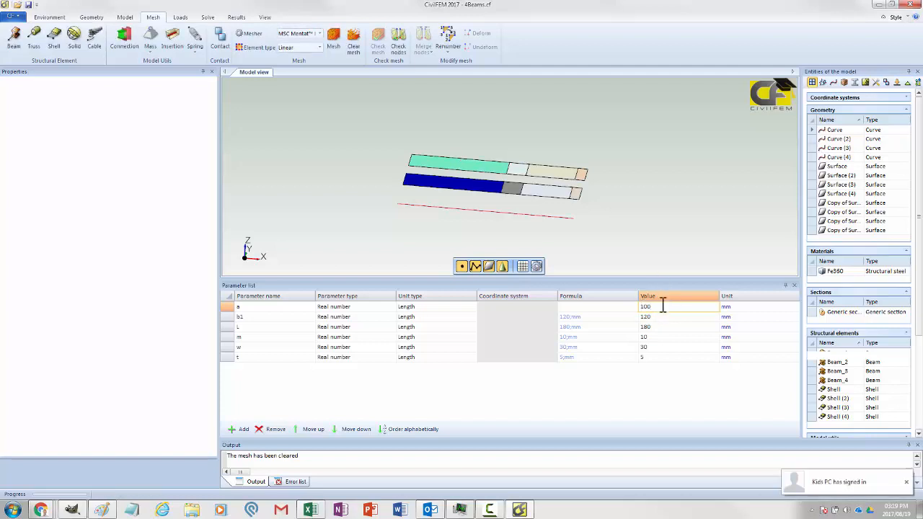
pyautogui.doubleClick(645, 306)
pyautogui.write('80')
pyautogui.press('Return')
# Copy the four copied surfaces by a further 0.05 m in Y to make a third row of linked surfaces.
pyautogui.click(839, 203)
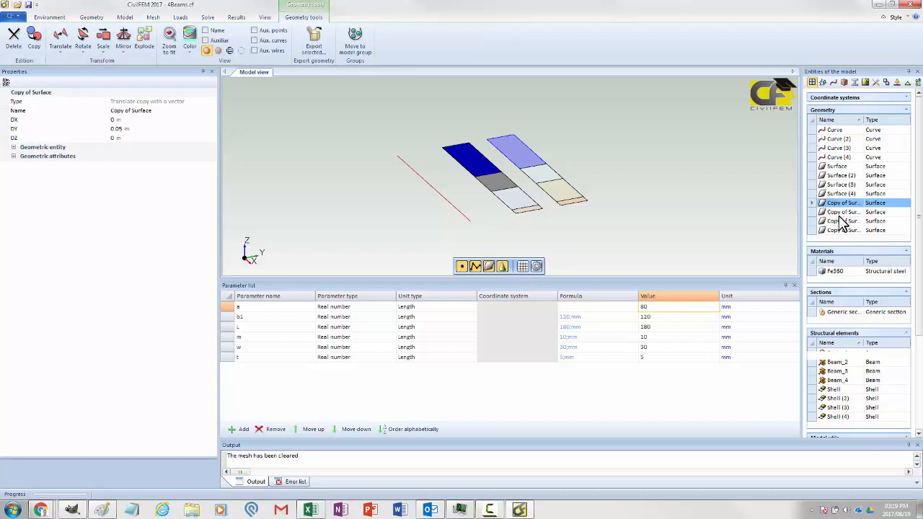
pyautogui.keyDown('shift'); pyautogui.click(841, 230); pyautogui.keyUp('shift')
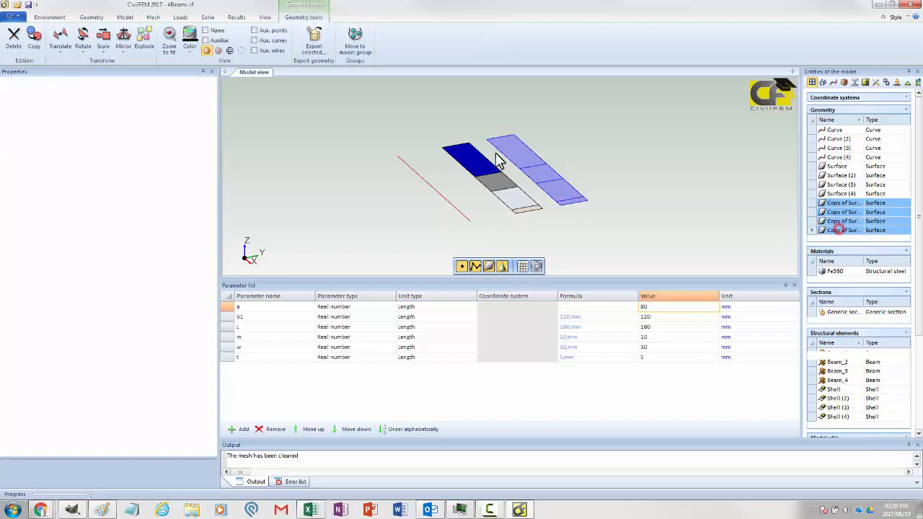
pyautogui.click(64, 52)
pyautogui.click(75, 63)
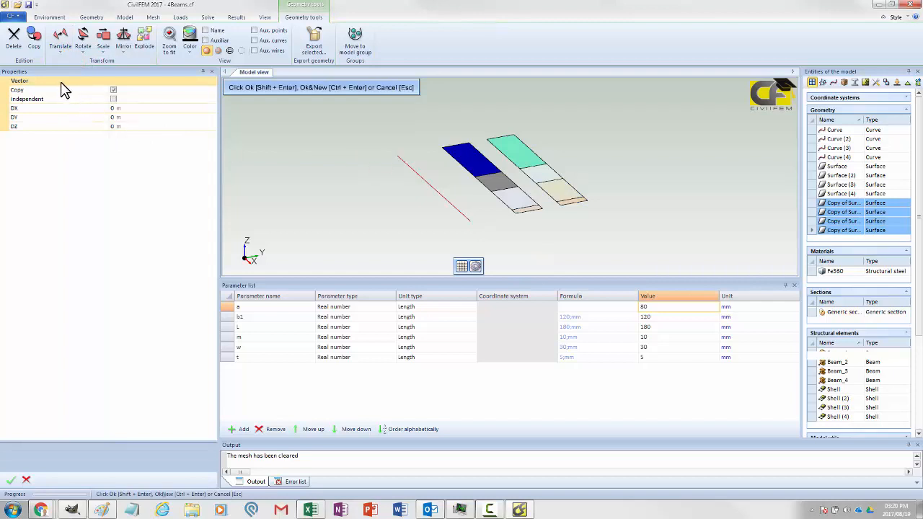
pyautogui.click(133, 120)
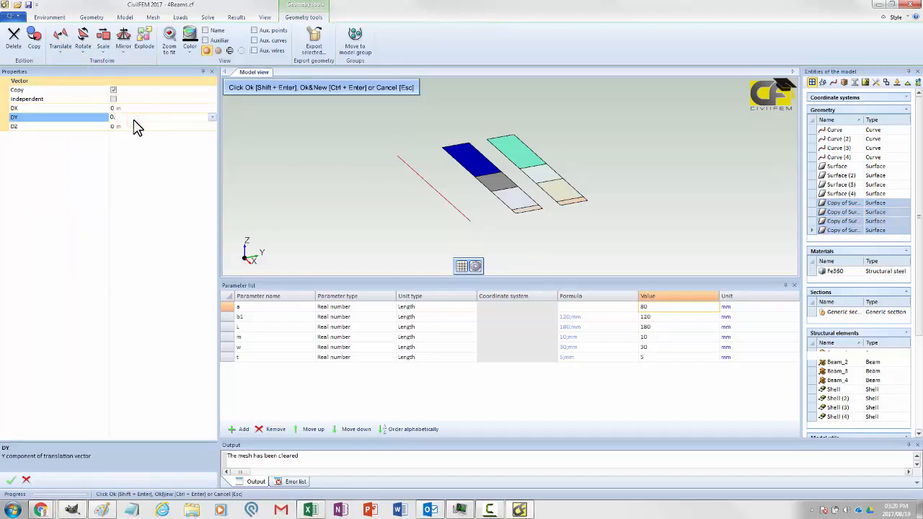
pyautogui.press('Return')
pyautogui.click(11, 480)
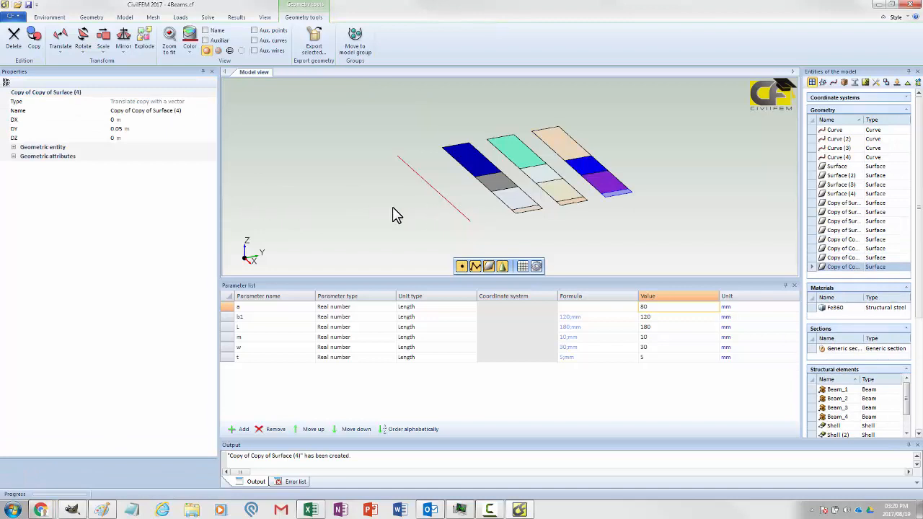
# Test all three surface rows by setting parameter a to 50 mm and restoring it to 80 mm.
pyautogui.moveTo(393, 207); pyautogui.dragTo(464, 242, button='middle')
pyautogui.click(658, 308)
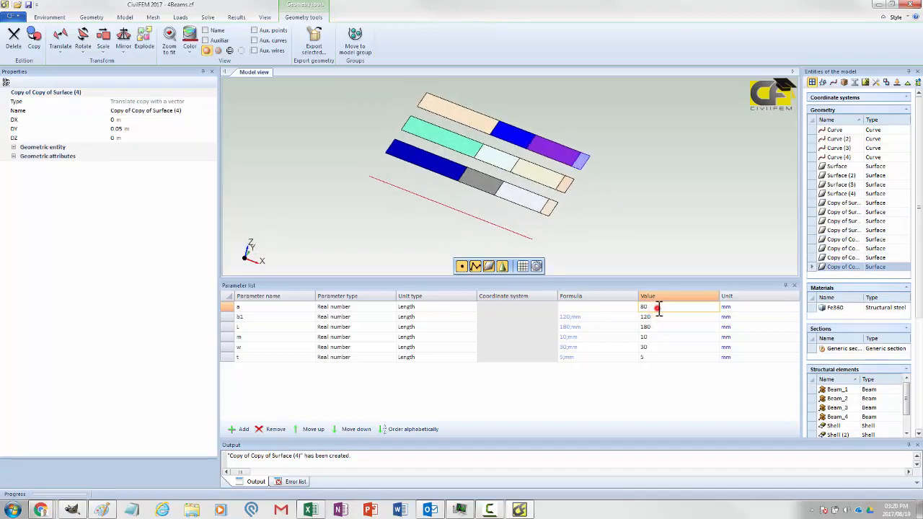
pyautogui.press('Return')
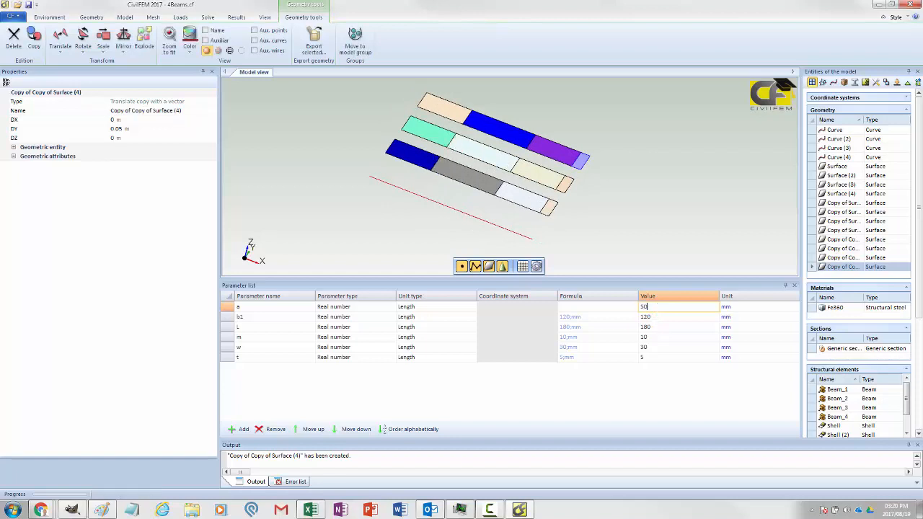
pyautogui.click(655, 316)
pyautogui.click(650, 307)
pyautogui.press('Return')
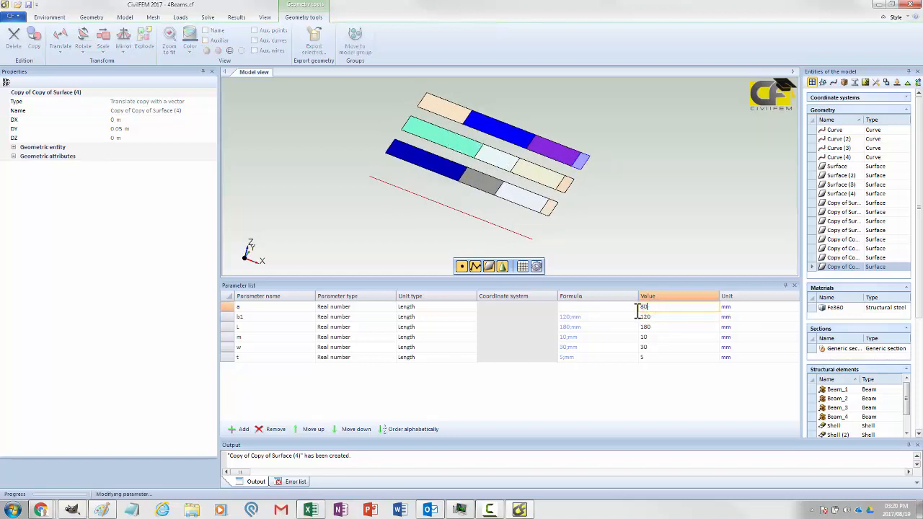
pyautogui.moveTo(597, 257); pyautogui.dragTo(527, 233, button='middle')
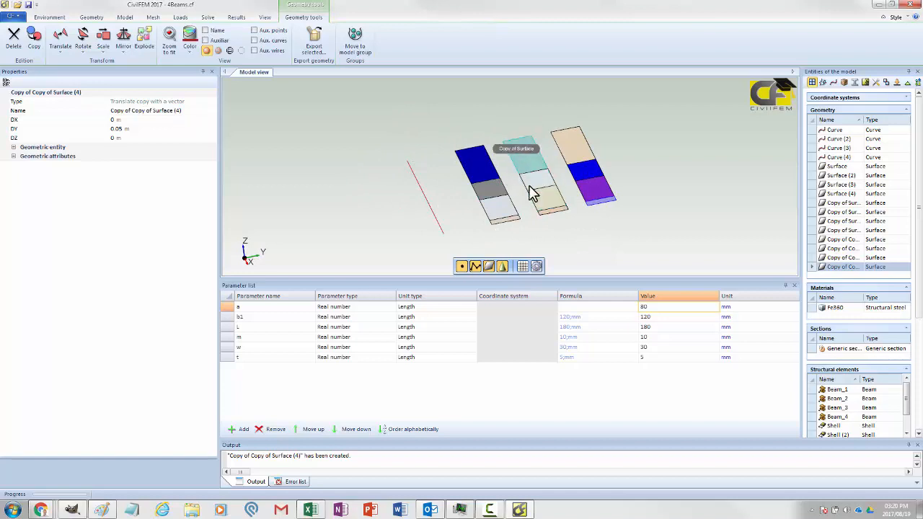
pyautogui.moveTo(568, 221); pyautogui.dragTo(592, 240, button='middle')
pyautogui.scroll(-2, 564, 230)
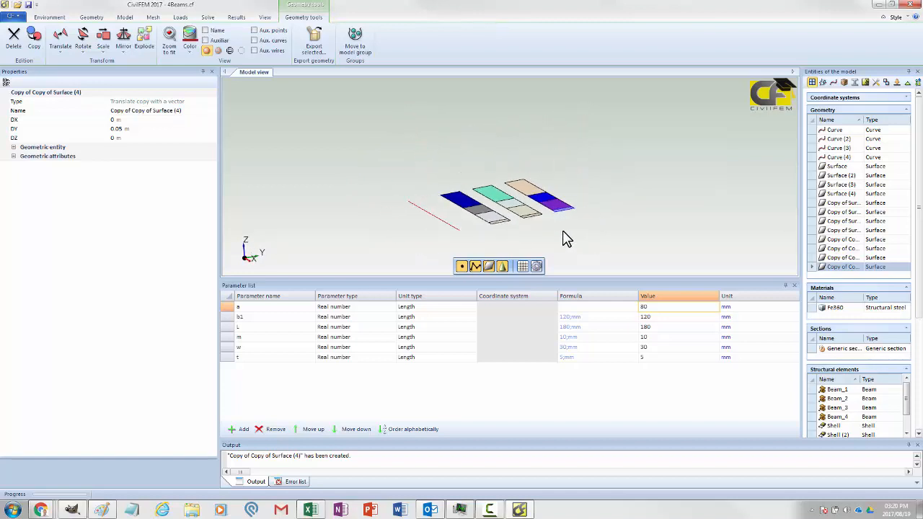
pyautogui.scroll(5, 562, 230)
pyautogui.click(528, 226)
pyautogui.moveTo(528, 185); pyautogui.dragTo(464, 105)
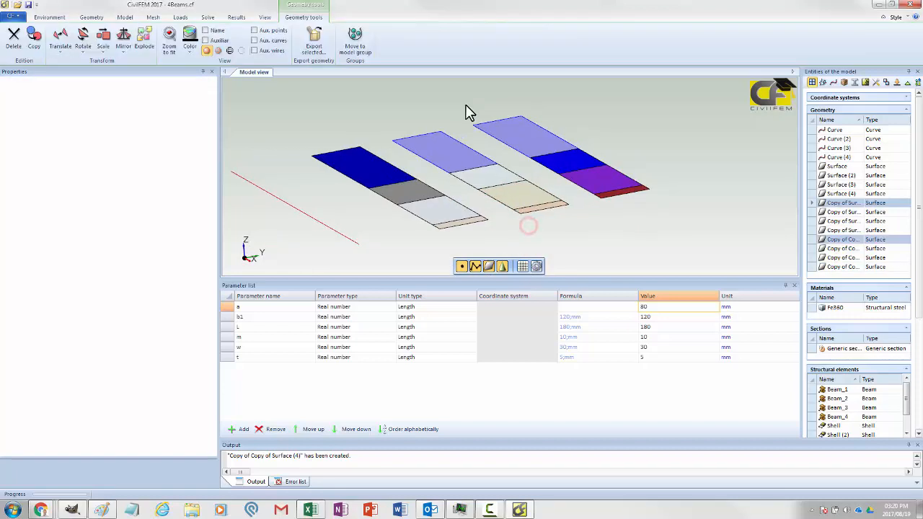
pyautogui.click(391, 114)
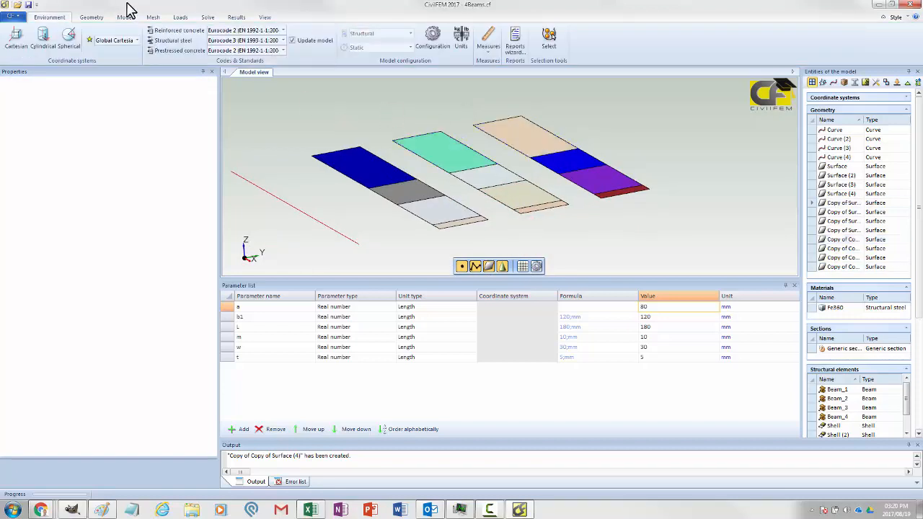
# Draw a vertical line from (0, 0, 0) to (0, 0, 0.025) m.
pyautogui.click(92, 17)
pyautogui.click(39, 37)
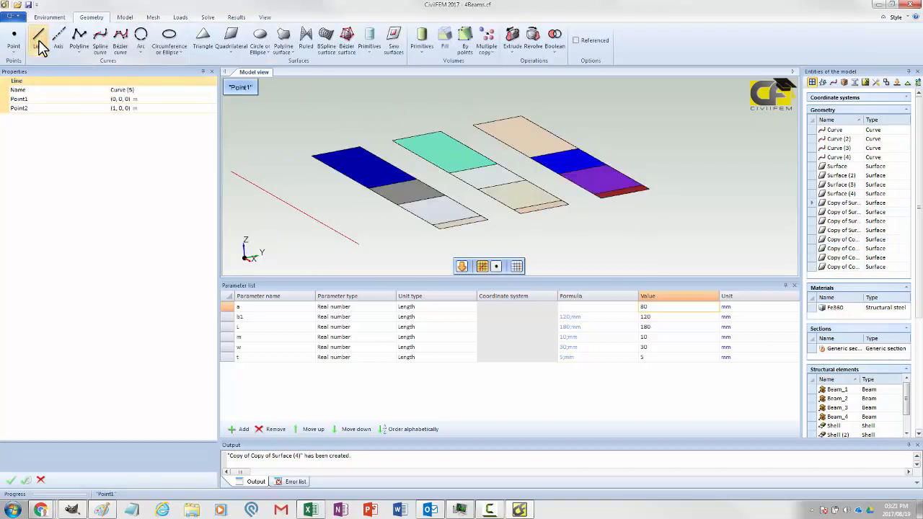
pyautogui.click(144, 100)
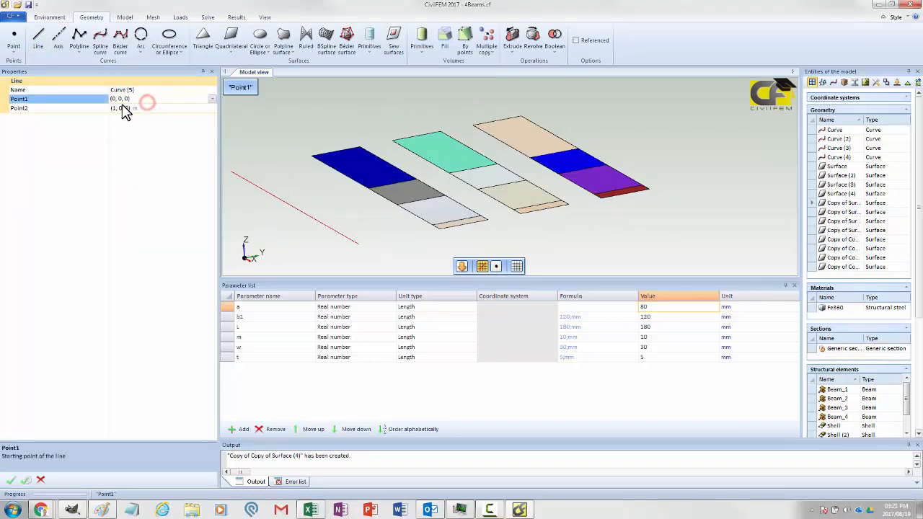
pyautogui.click(114, 109)
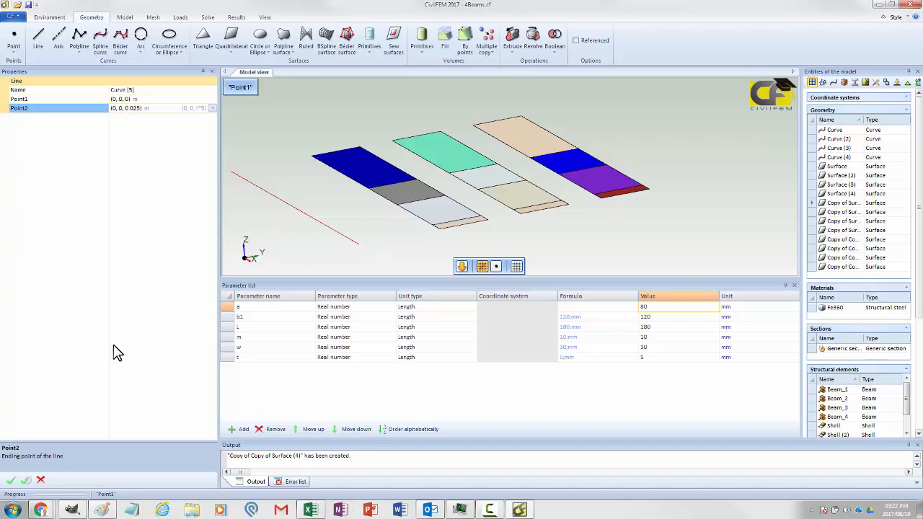
pyautogui.click(11, 480)
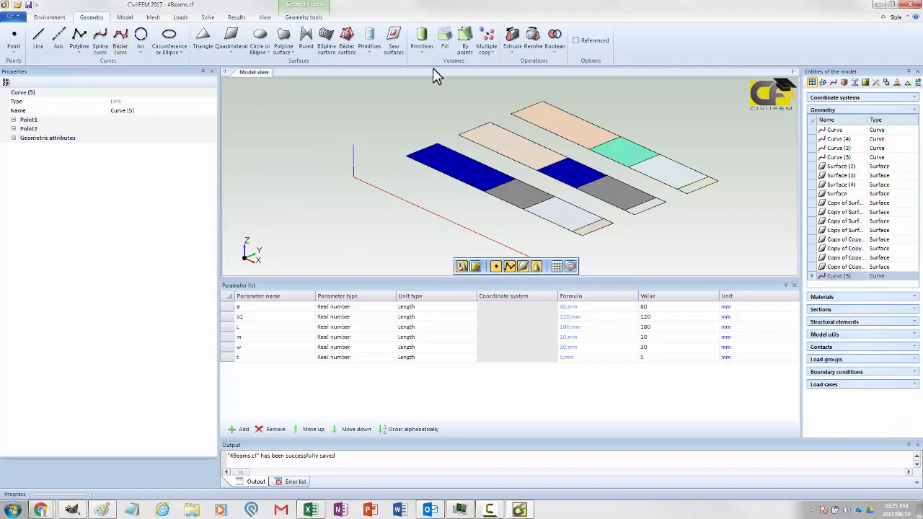
# Extrude the eight copied surfaces in the second and third rows into volumes along the vertical line Curve (5).
pyautogui.click(513, 45)
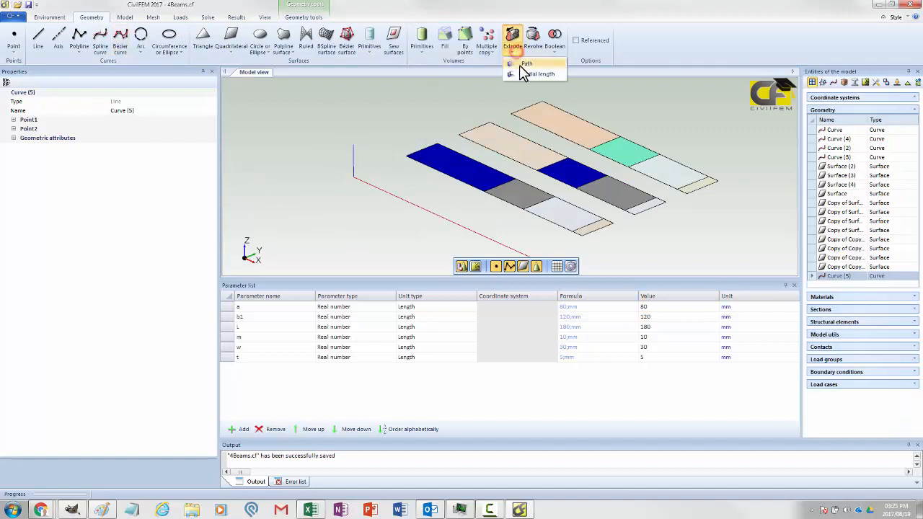
pyautogui.click(520, 64)
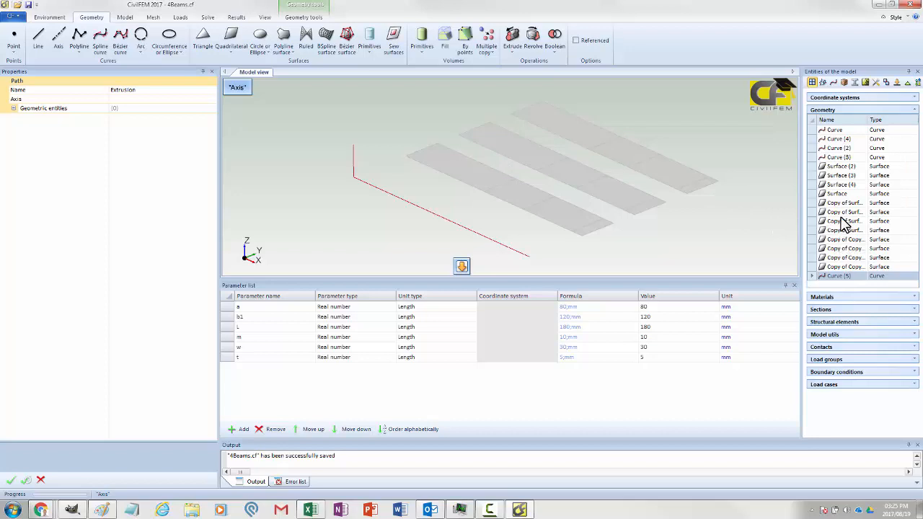
pyautogui.click(155, 99)
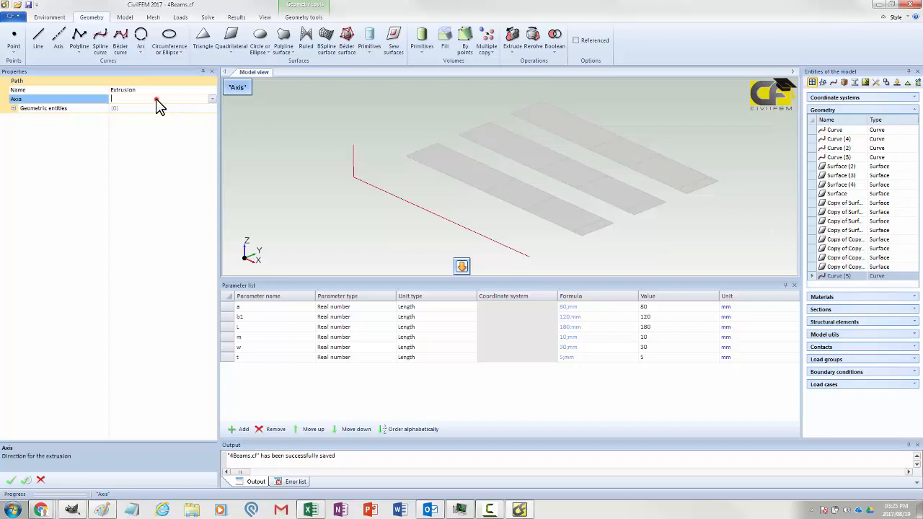
pyautogui.click(213, 100)
pyautogui.click(146, 146)
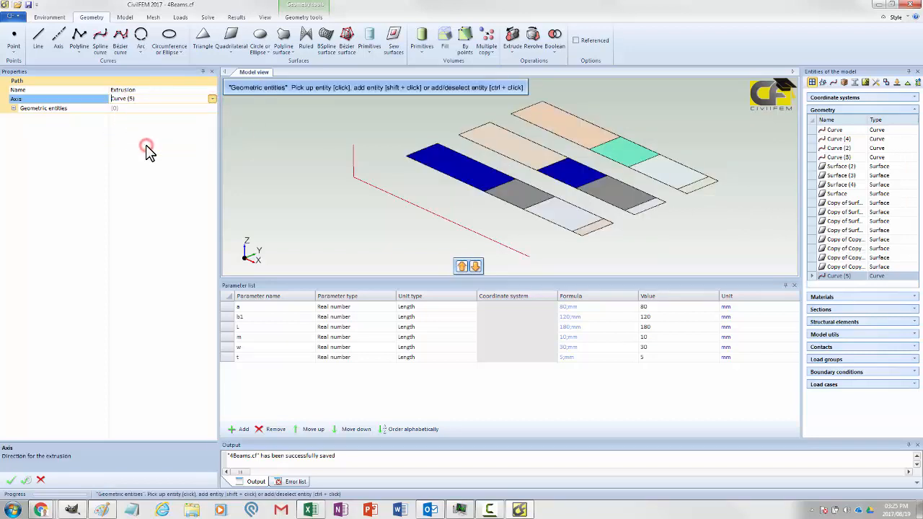
pyautogui.click(130, 109)
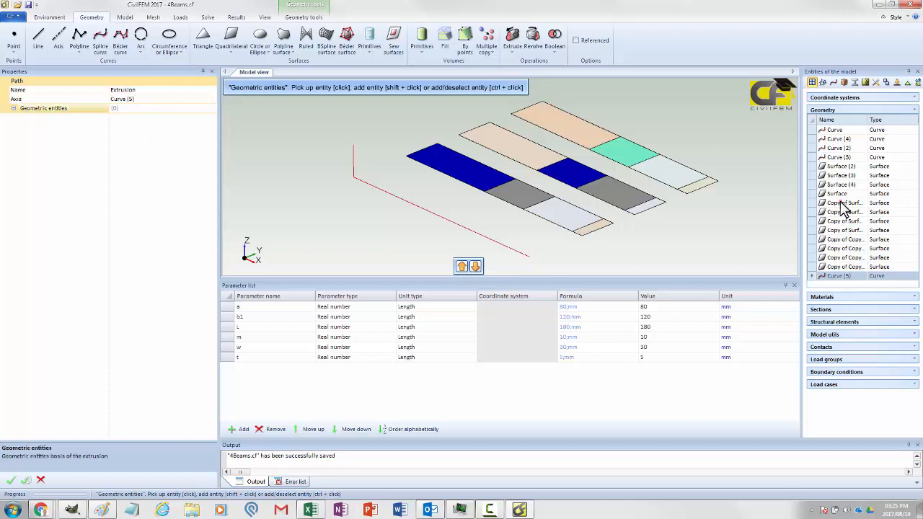
pyautogui.click(840, 203)
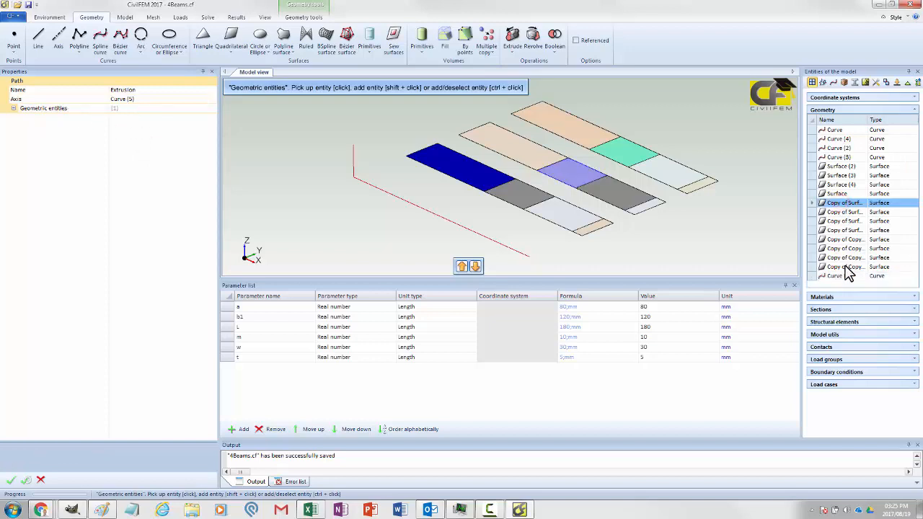
pyautogui.keyDown('shift'); pyautogui.click(846, 267); pyautogui.keyUp('shift')
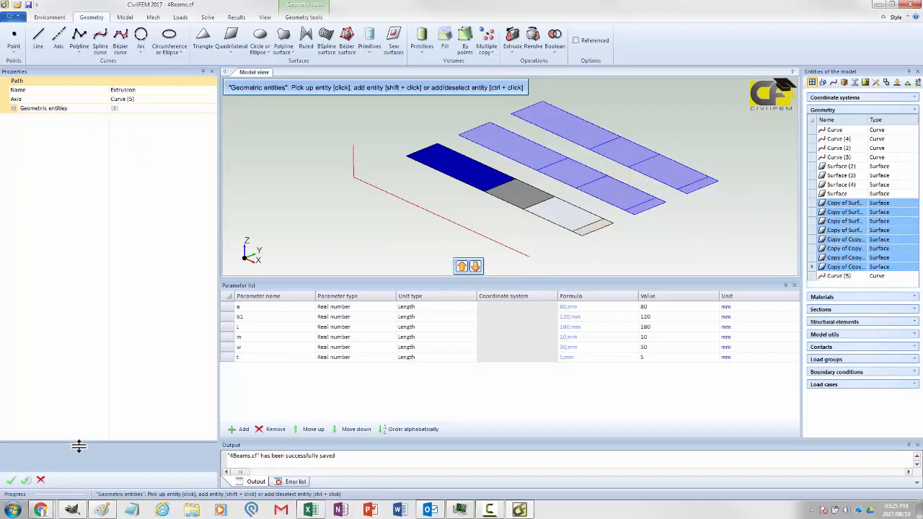
pyautogui.click(11, 480)
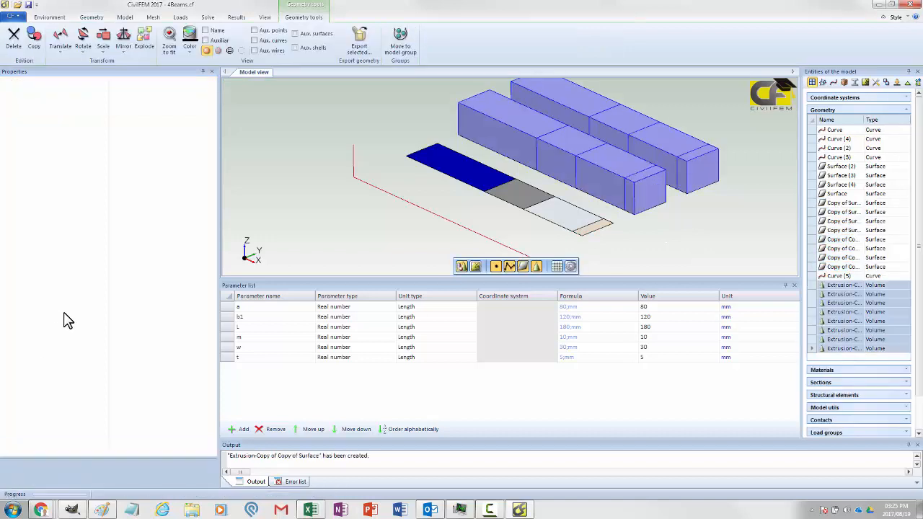
pyautogui.moveTo(349, 220)
pyautogui.mouseDown(button='middle')
pyautogui.moveTo(351, 233)
pyautogui.moveTo(329, 205)
pyautogui.moveTo(316, 215)
pyautogui.moveTo(343, 216)
pyautogui.moveTo(346, 206)
pyautogui.moveTo(344, 216)
pyautogui.mouseUp(button='middle')
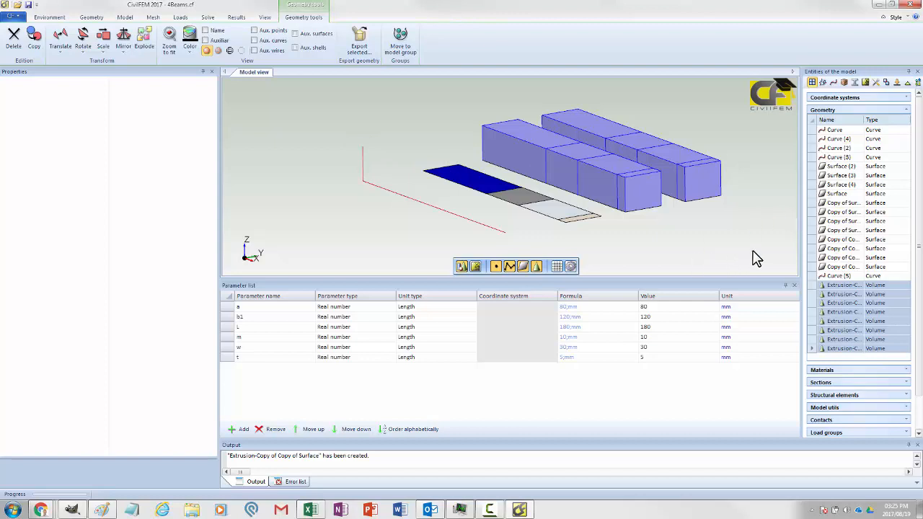
# Link the vertical line's end point to the thickness parameter with coordinates (0, 0, t), and save the model.
pyautogui.click(835, 276)
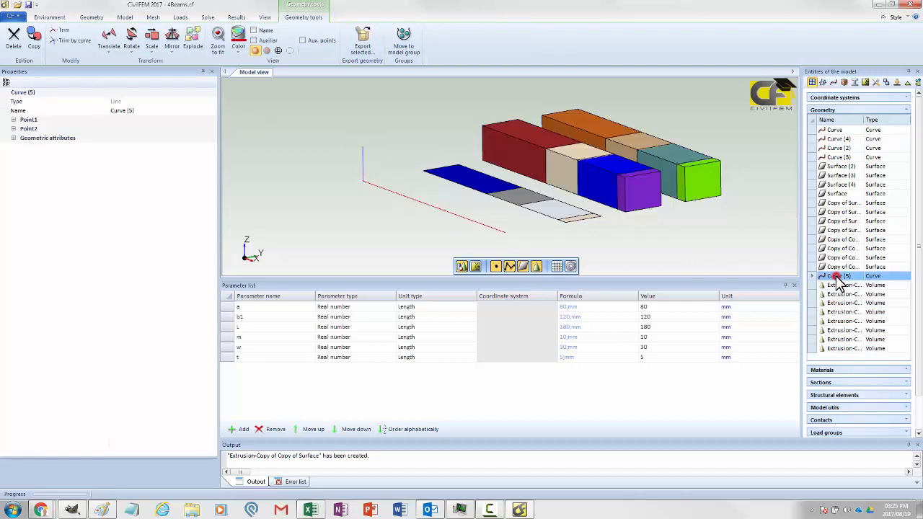
pyautogui.click(14, 128)
pyautogui.click(127, 157)
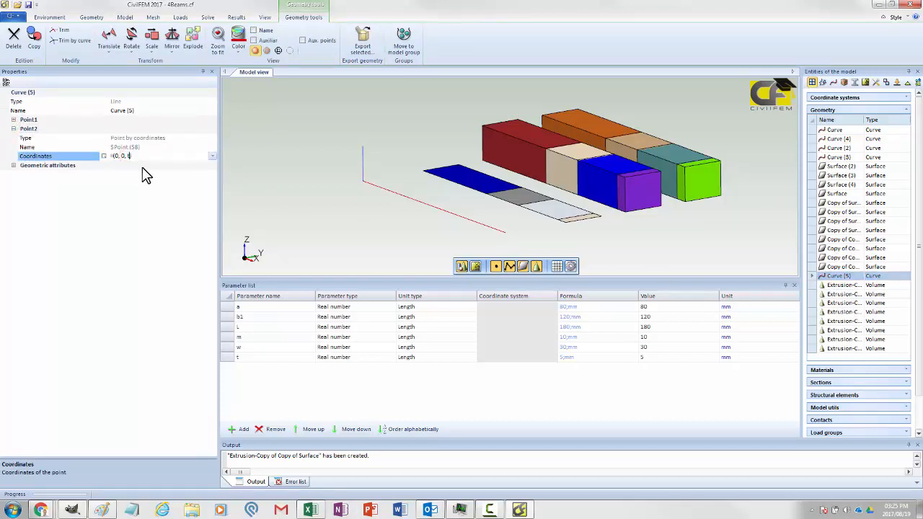
pyautogui.press('Return')
pyautogui.hotkey('ctrl', 's')
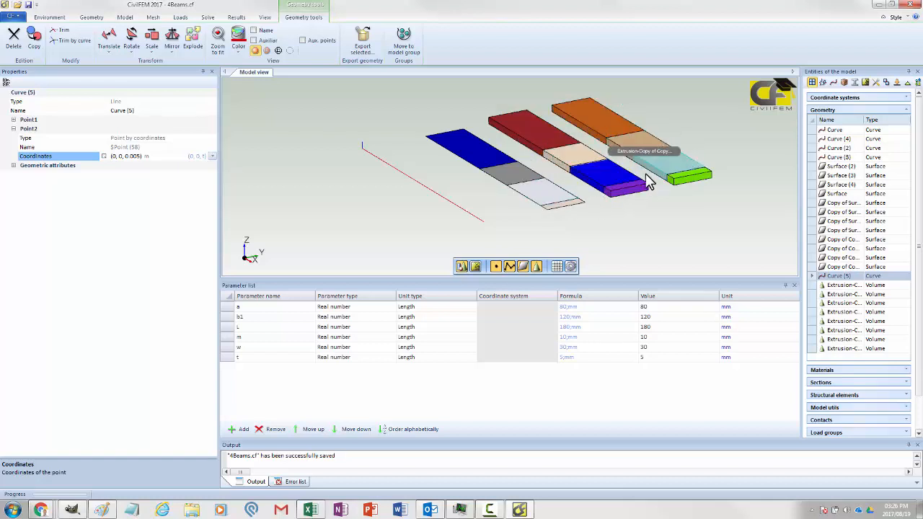
pyautogui.moveTo(661, 211)
pyautogui.mouseDown(button='middle')
pyautogui.moveTo(627, 228)
pyautogui.moveTo(659, 206)
pyautogui.moveTo(663, 226)
pyautogui.mouseUp(button='middle')
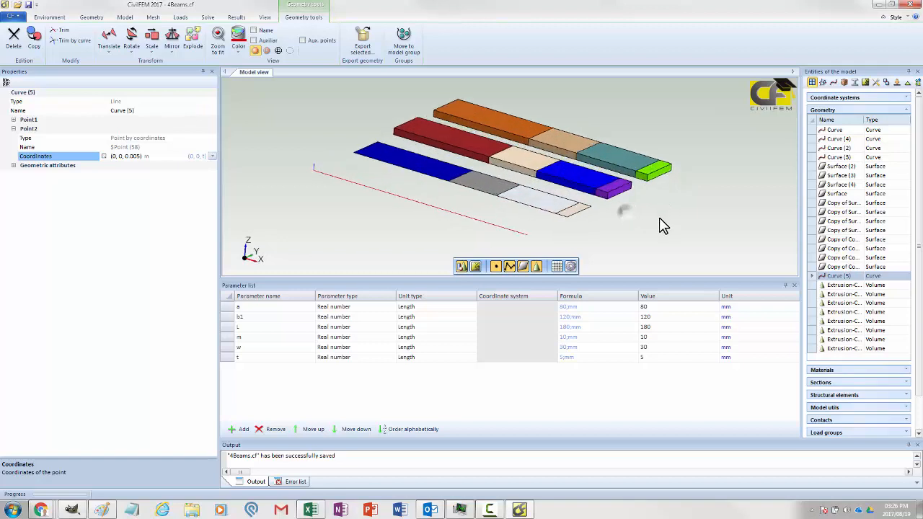
# Create 3D solid structural elements with material Fe360 from the four extruded volumes of the middle row.
pyautogui.click(98, 18)
pyautogui.click(124, 17)
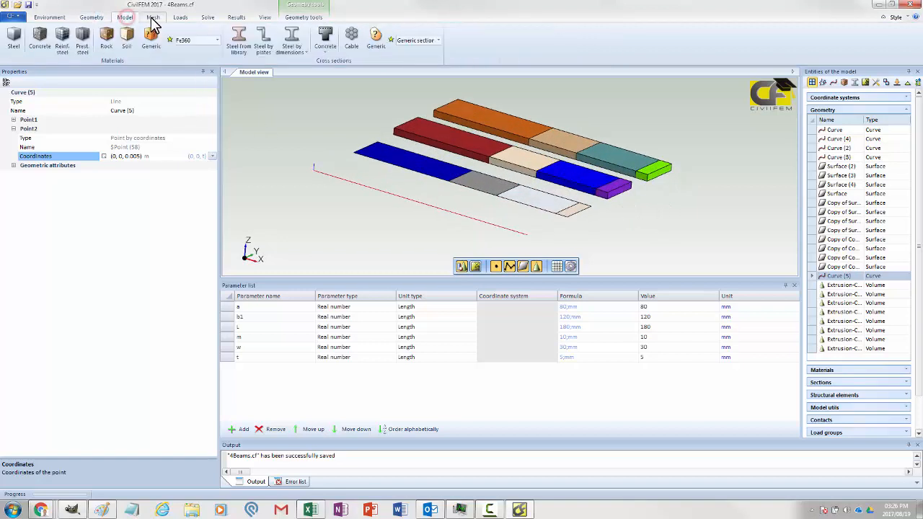
pyautogui.click(153, 19)
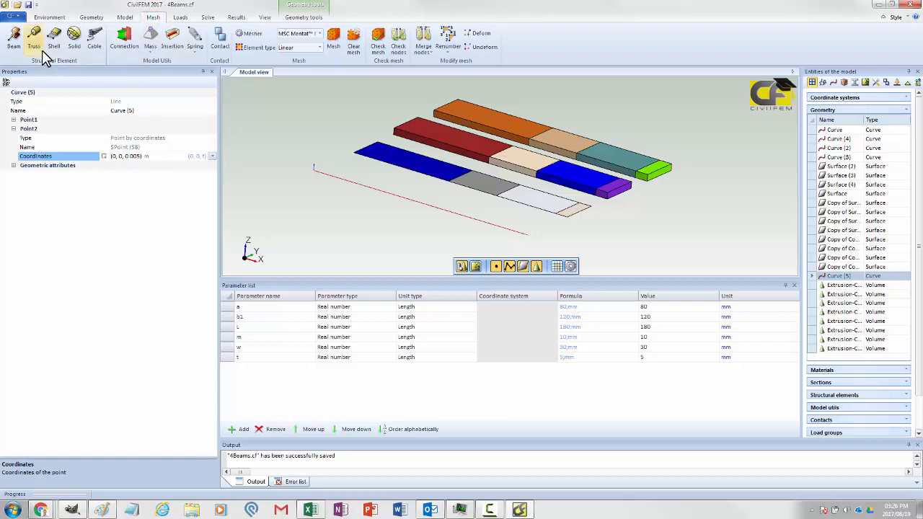
pyautogui.click(75, 40)
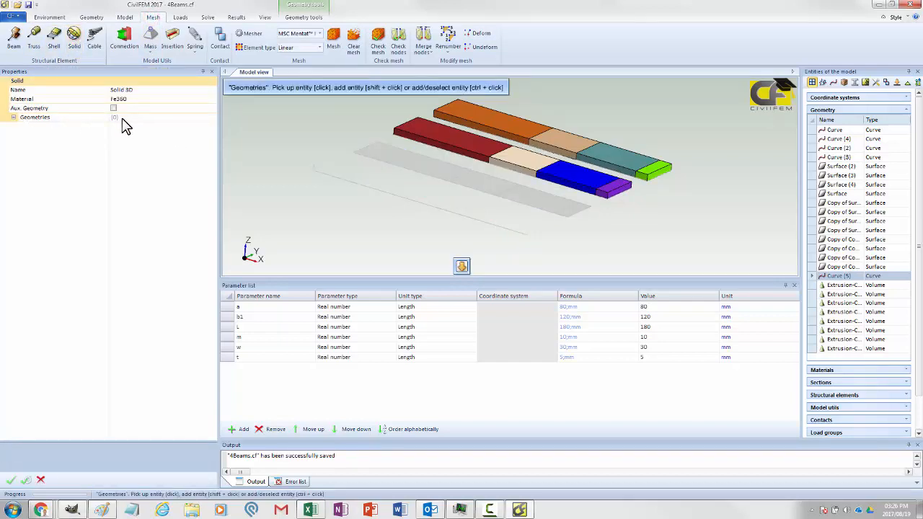
pyautogui.moveTo(604, 214); pyautogui.dragTo(516, 201, button='middle')
pyautogui.click(507, 157)
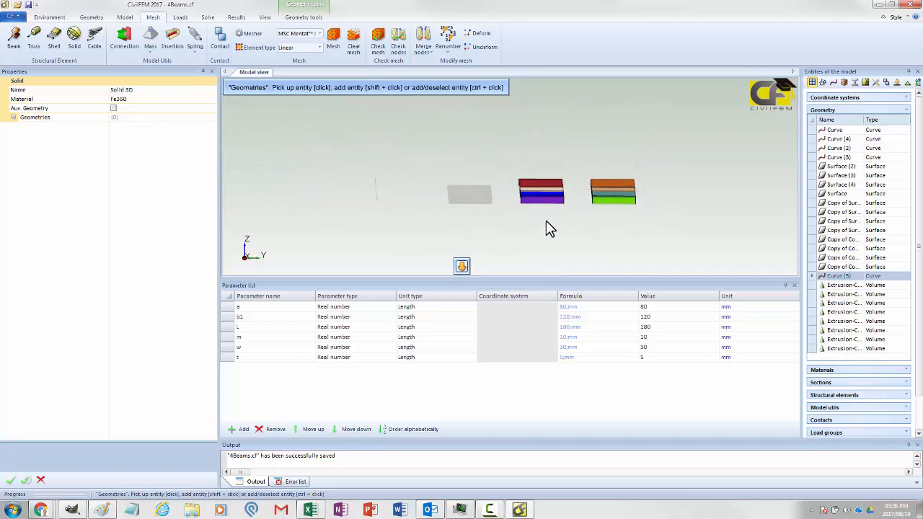
pyautogui.moveTo(522, 193); pyautogui.dragTo(567, 209)
pyautogui.moveTo(535, 199); pyautogui.dragTo(533, 219, button='middle')
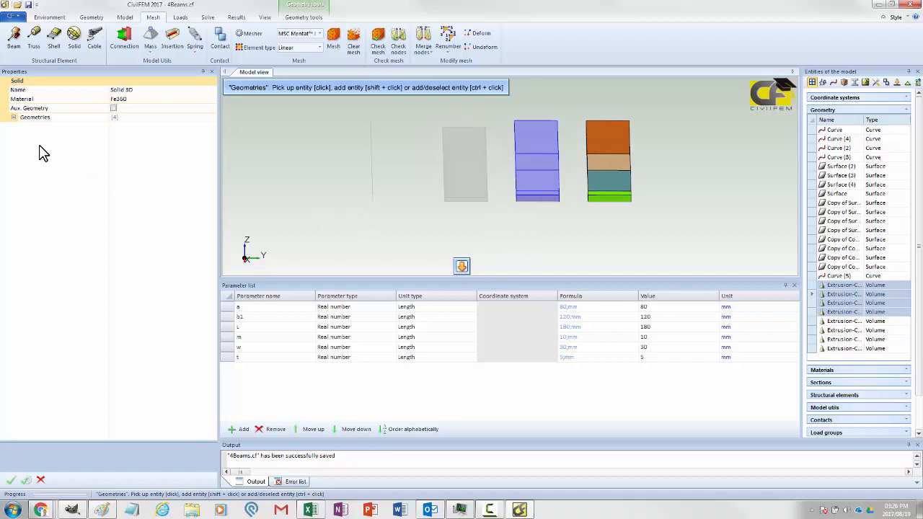
pyautogui.click(10, 480)
# Set the tetrahedral mesh edge size of structural element Solid 3D to parameter t.
pyautogui.click(811, 120)
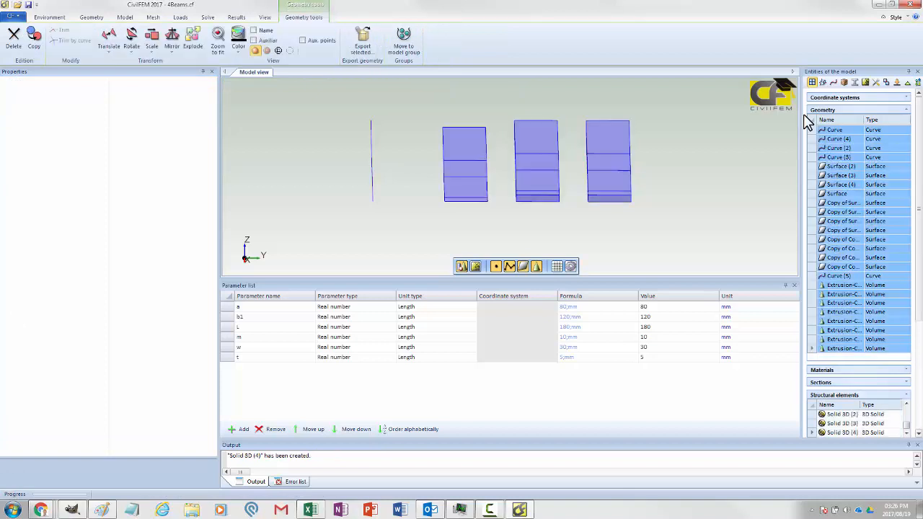
pyautogui.click(815, 111)
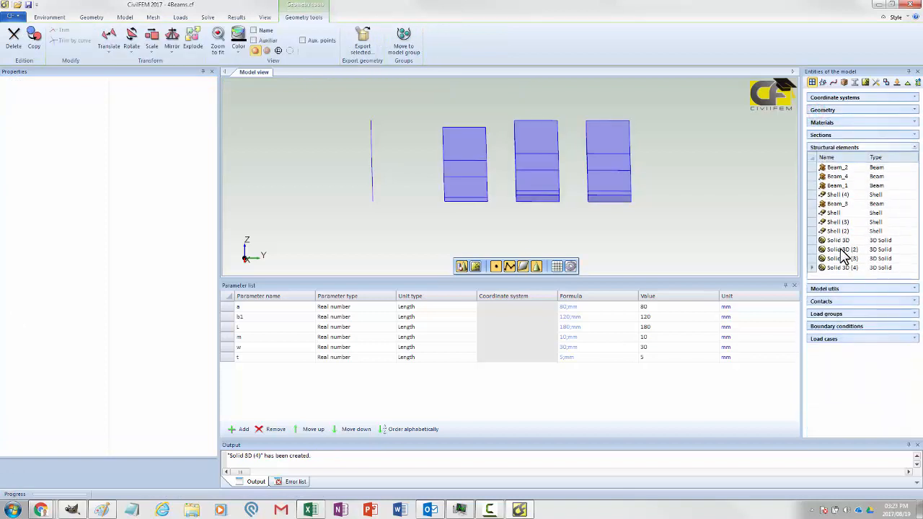
pyautogui.click(840, 249)
pyautogui.click(836, 241)
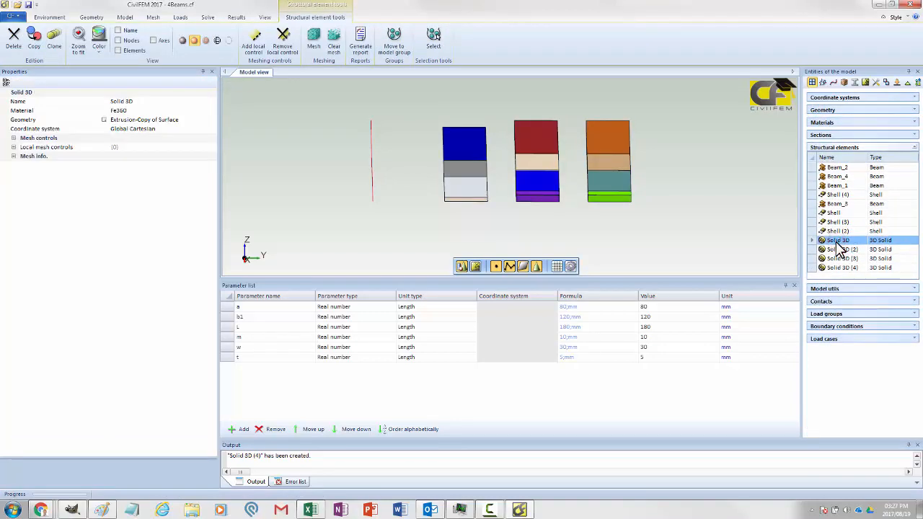
pyautogui.click(13, 138)
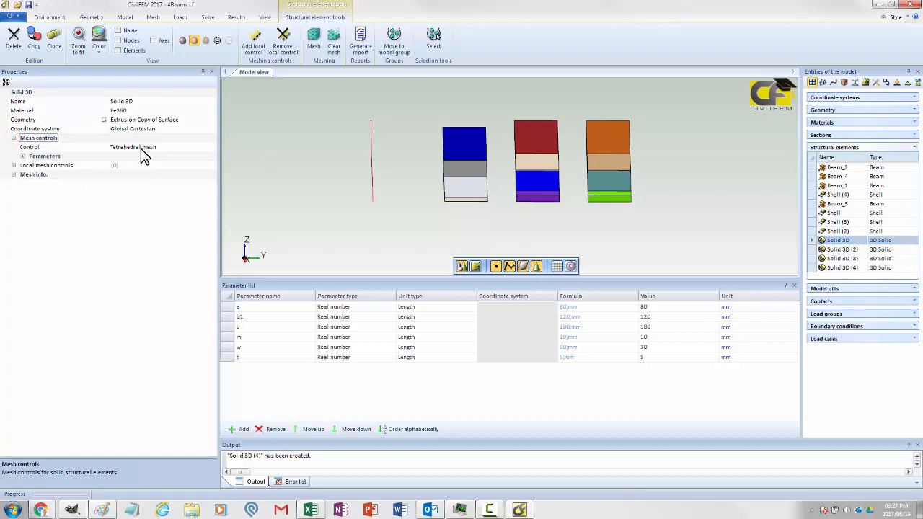
pyautogui.click(22, 157)
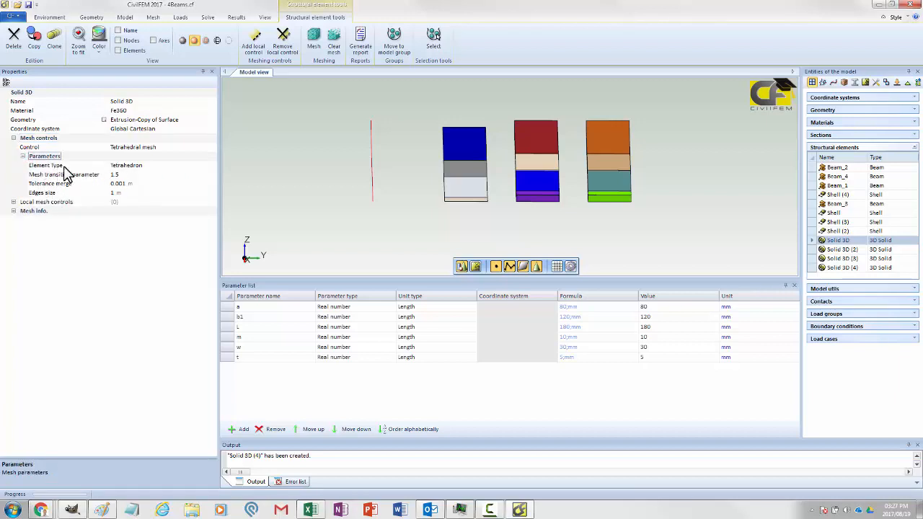
pyautogui.click(14, 204)
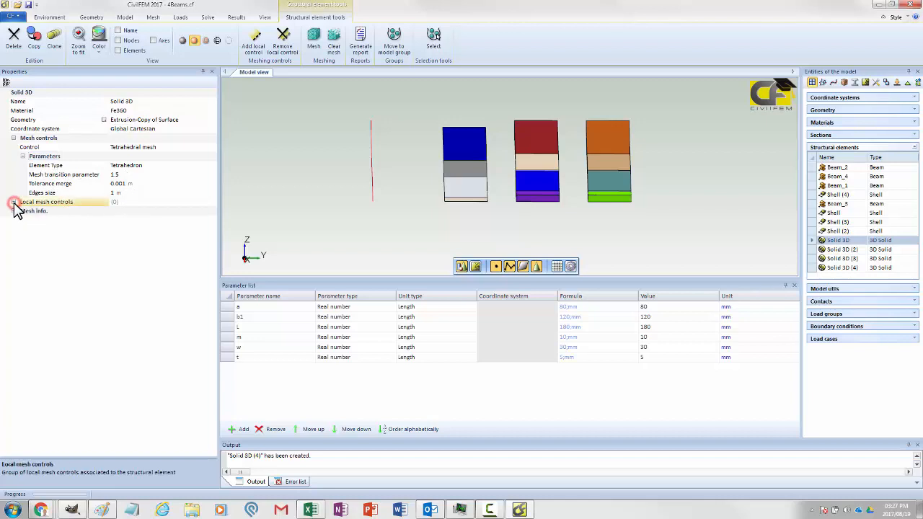
pyautogui.click(132, 190)
pyautogui.moveTo(132, 191); pyautogui.dragTo(109, 191)
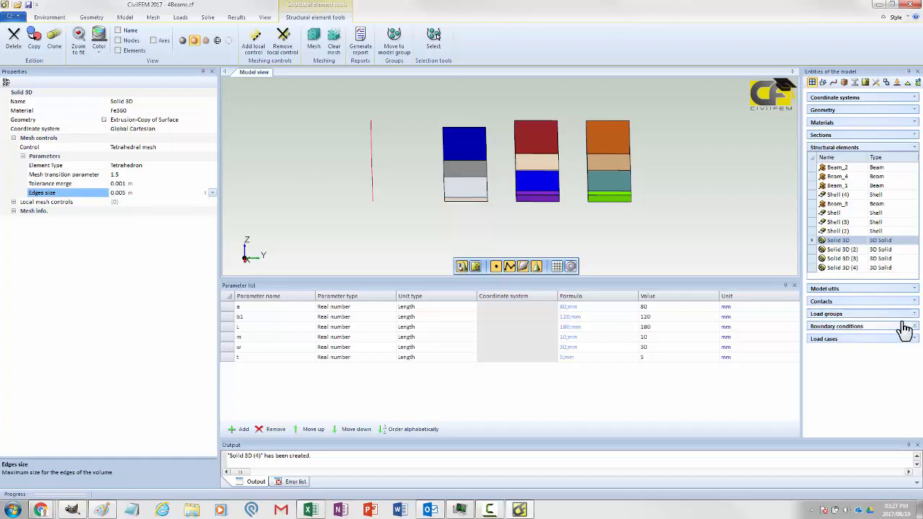
# Set the mesh edge size of Solid 3D (2) to parameter t.
pyautogui.click(845, 249)
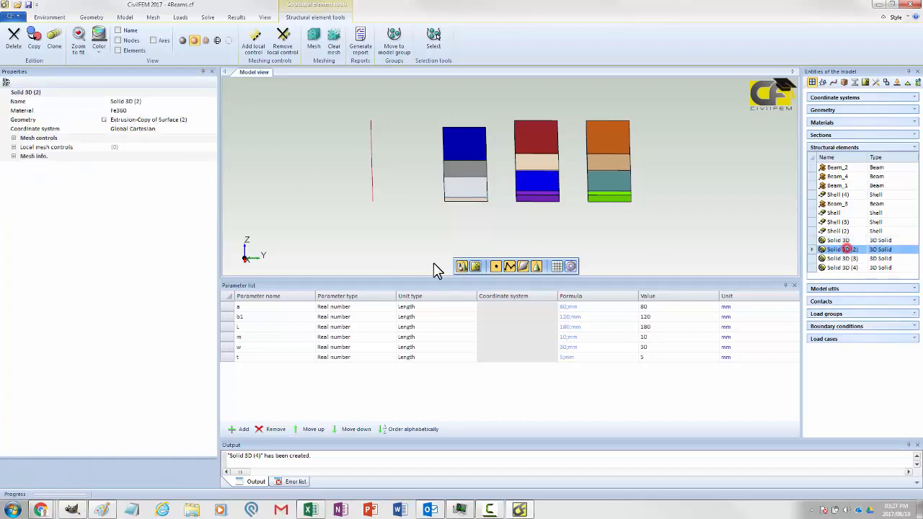
pyautogui.click(13, 138)
pyautogui.click(23, 156)
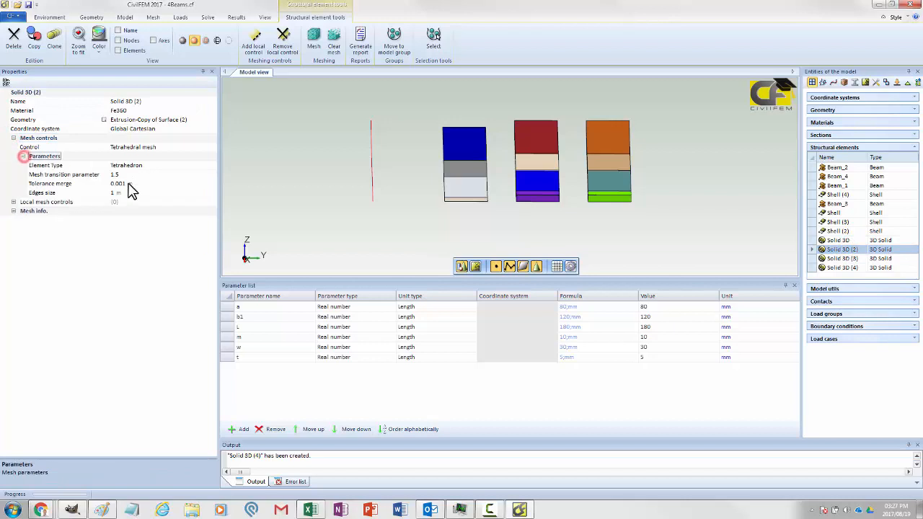
pyautogui.click(124, 193)
pyautogui.write('t')
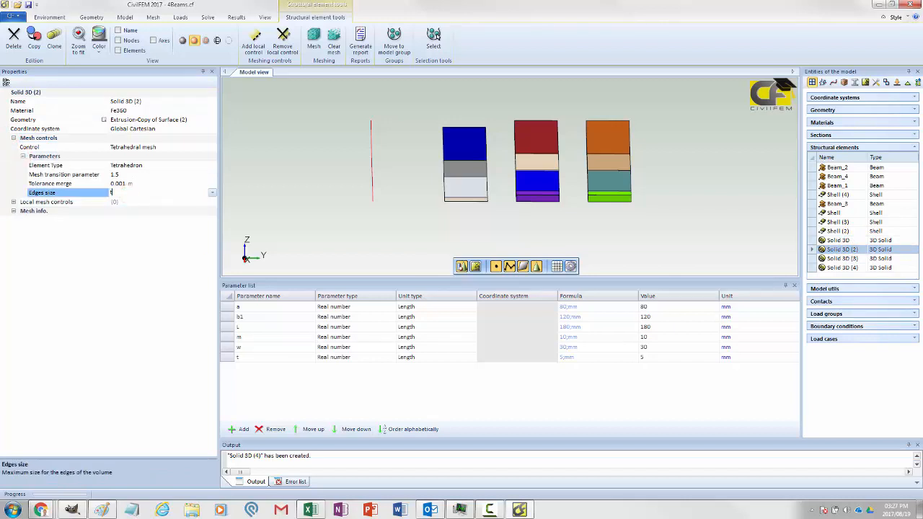
# Set the mesh edge size of Solid 3D (3) and Solid 3D (4) to parameter t.
pyautogui.click(836, 259)
pyautogui.click(14, 138)
pyautogui.click(23, 156)
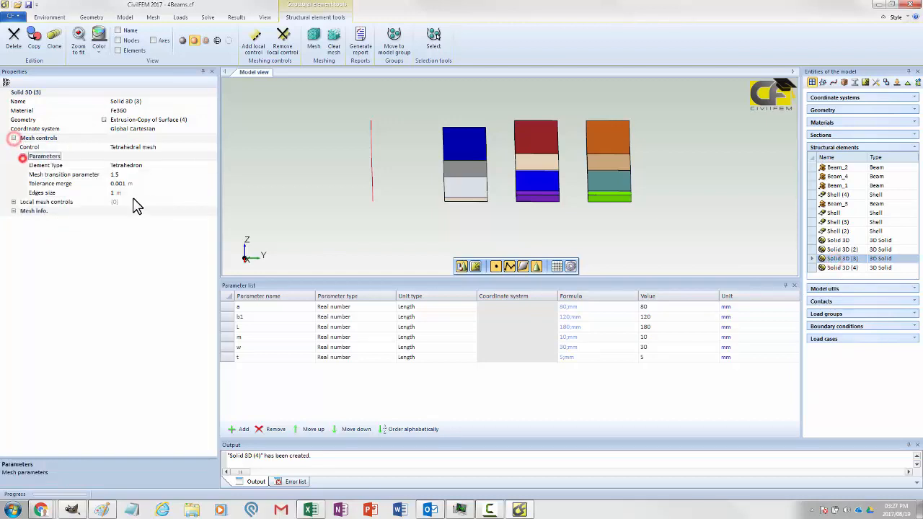
pyautogui.click(128, 191)
pyautogui.click(847, 267)
pyautogui.click(14, 138)
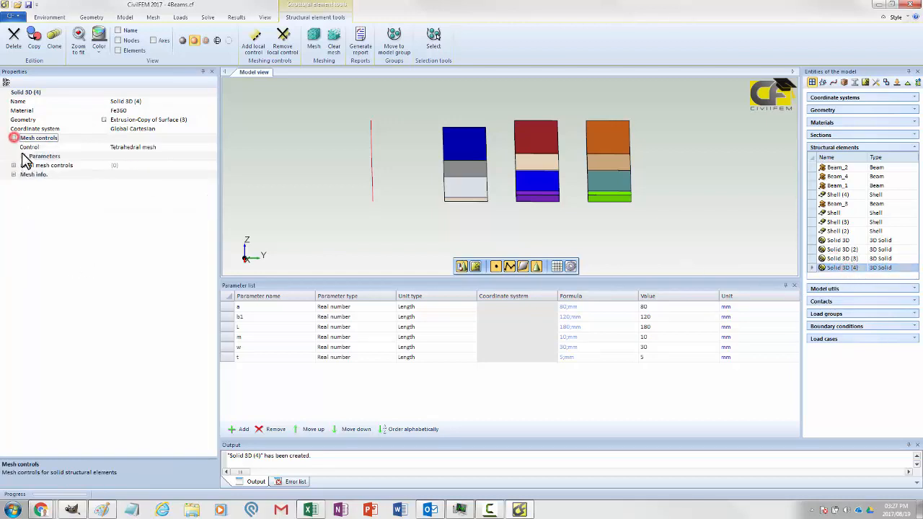
pyautogui.click(23, 156)
pyautogui.click(119, 192)
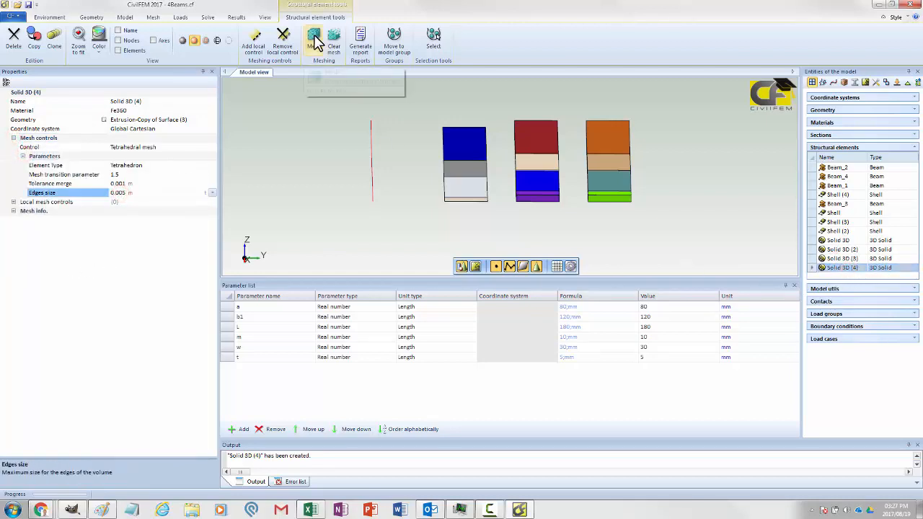
# Mesh the four 3D solid elements together and inspect the mesh beside the beam and shell models.
pyautogui.keyDown('shift'); pyautogui.click(847, 242); pyautogui.keyUp('shift')
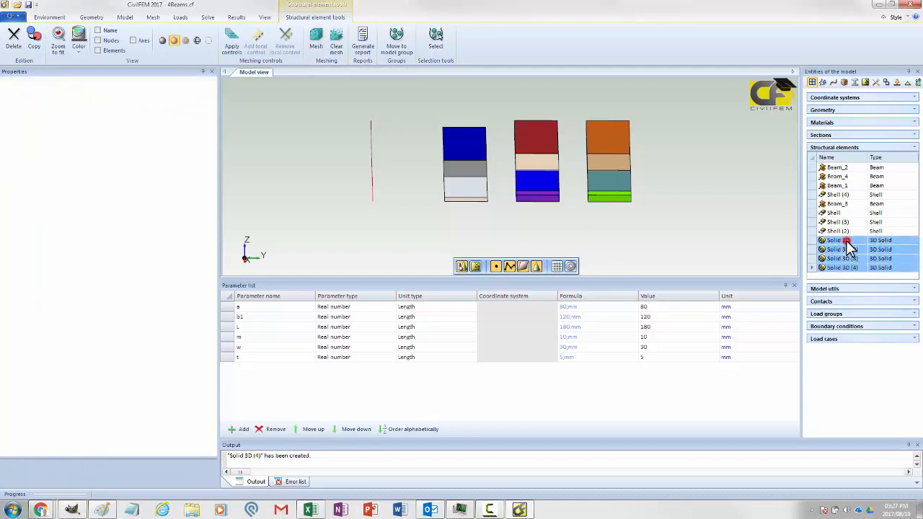
pyautogui.click(318, 38)
pyautogui.click(423, 275)
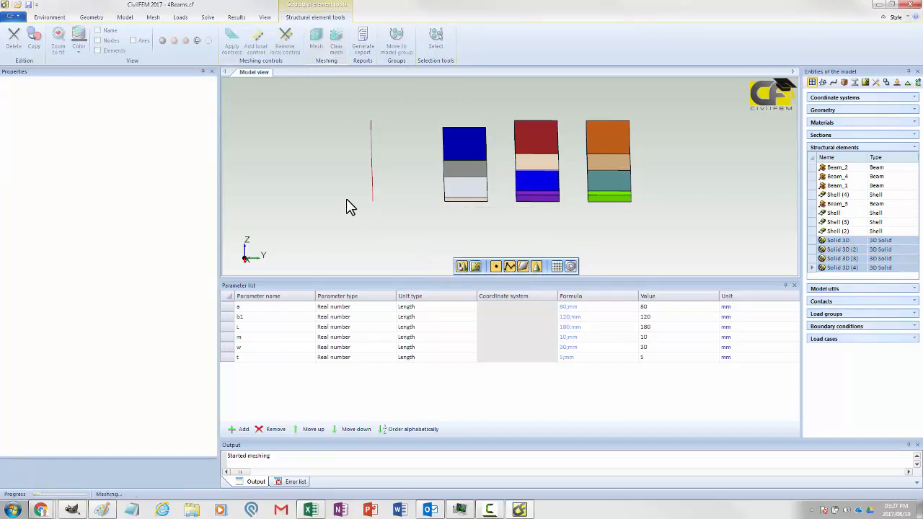
pyautogui.scroll(2, 532, 240)
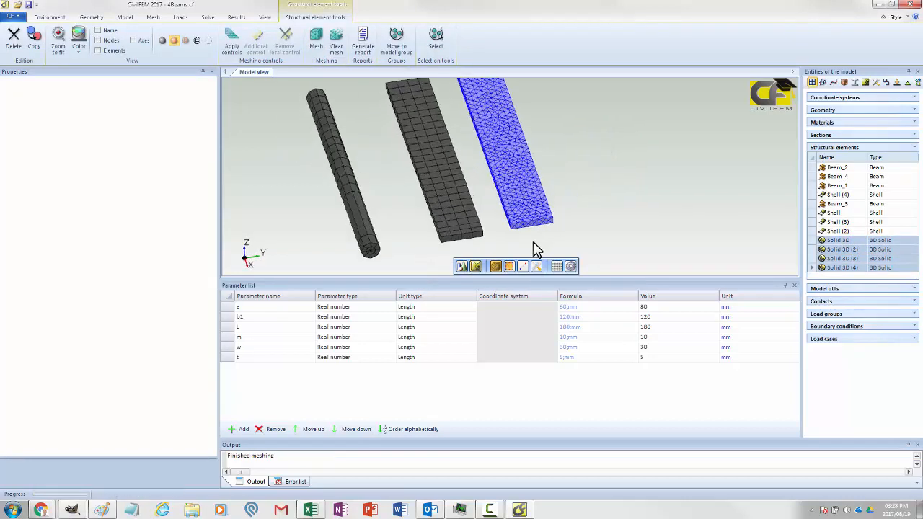
pyautogui.scroll(-4, 533, 235)
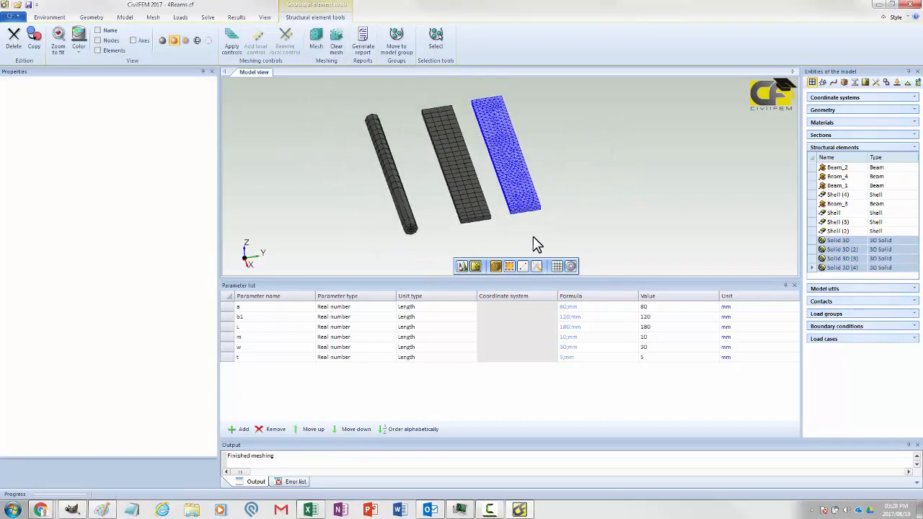
# Examine the tetrahedral mesh of the solid beam up close, including its end face, and compare it with the shell mesh.
pyautogui.scroll(5, 533, 234)
pyautogui.moveTo(532, 240); pyautogui.dragTo(567, 219, button='middle')
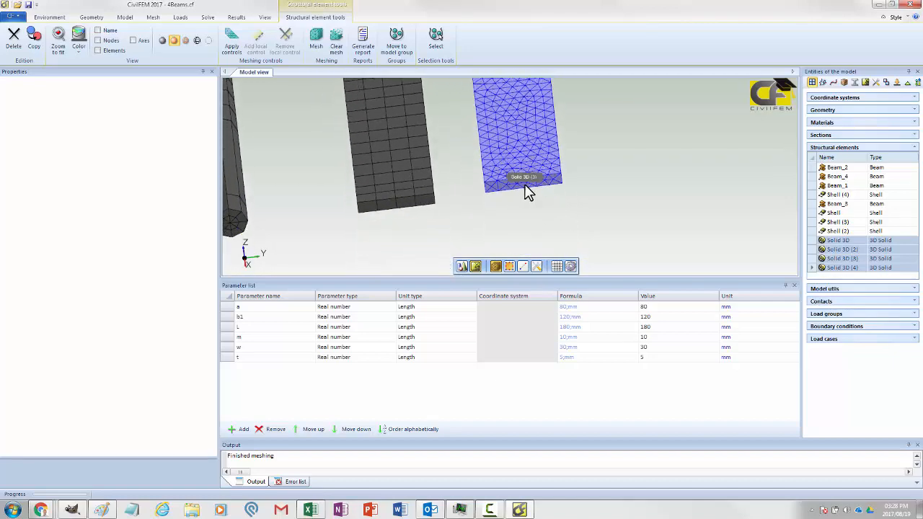
pyautogui.moveTo(526, 193)
pyautogui.mouseDown(button='middle')
pyautogui.moveTo(515, 200)
pyautogui.moveTo(513, 154)
pyautogui.moveTo(512, 173)
pyautogui.moveTo(552, 165)
pyautogui.moveTo(525, 228)
pyautogui.moveTo(509, 144)
pyautogui.moveTo(536, 143)
pyautogui.moveTo(521, 130)
pyautogui.moveTo(523, 158)
pyautogui.mouseUp(button='middle')
pyautogui.scroll(4, 527, 214)
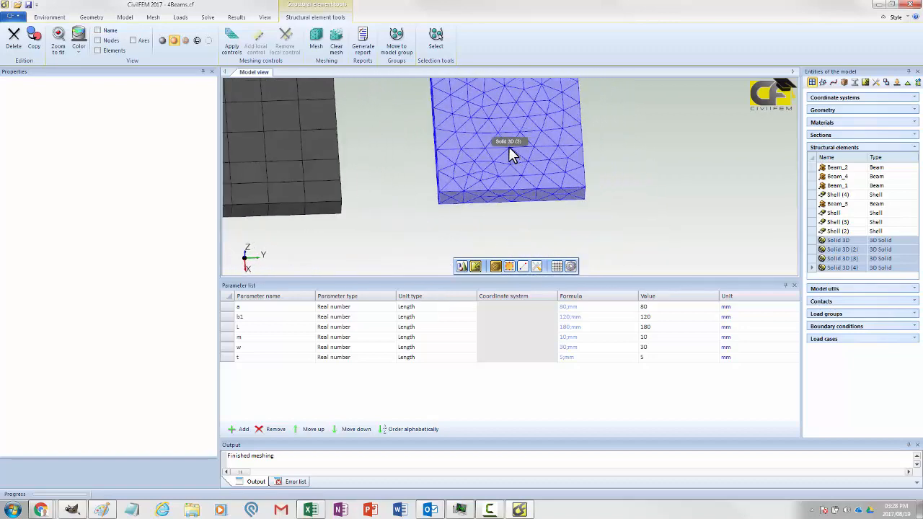
pyautogui.scroll(-6, 509, 149)
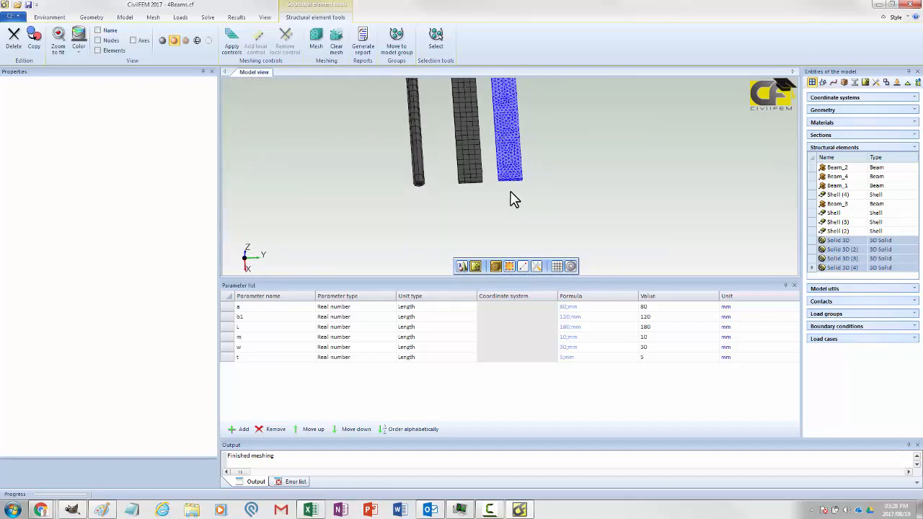
pyautogui.moveTo(530, 151)
pyautogui.mouseDown(button='middle')
pyautogui.moveTo(491, 202)
pyautogui.moveTo(513, 186)
pyautogui.moveTo(505, 183)
pyautogui.mouseUp(button='middle')
pyautogui.scroll(3, 504, 183)
pyautogui.moveTo(525, 150)
pyautogui.mouseDown(button='middle')
pyautogui.moveTo(550, 173)
pyautogui.moveTo(520, 128)
pyautogui.moveTo(564, 166)
pyautogui.moveTo(584, 156)
pyautogui.moveTo(576, 190)
pyautogui.mouseUp(button='middle')
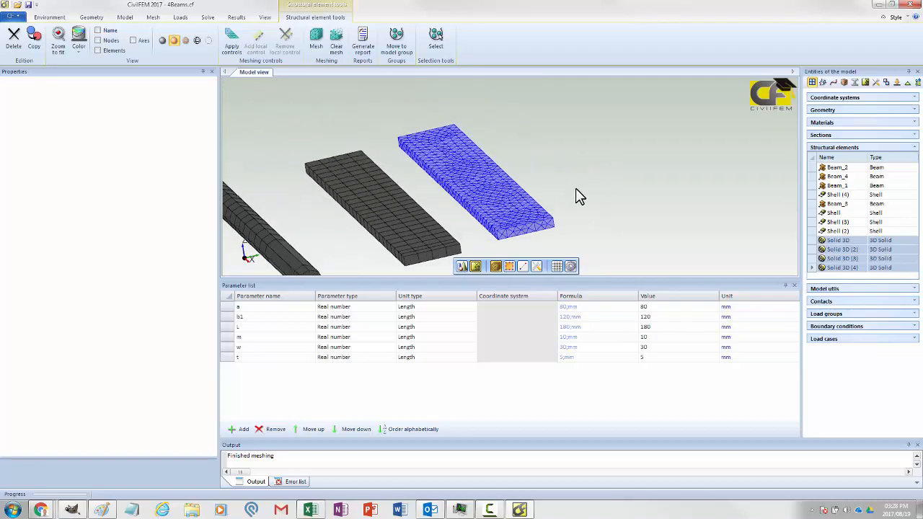
# Show the geometry and create Fe360 solid structural elements from the four volumes of the outermost extruded beam.
pyautogui.click(461, 266)
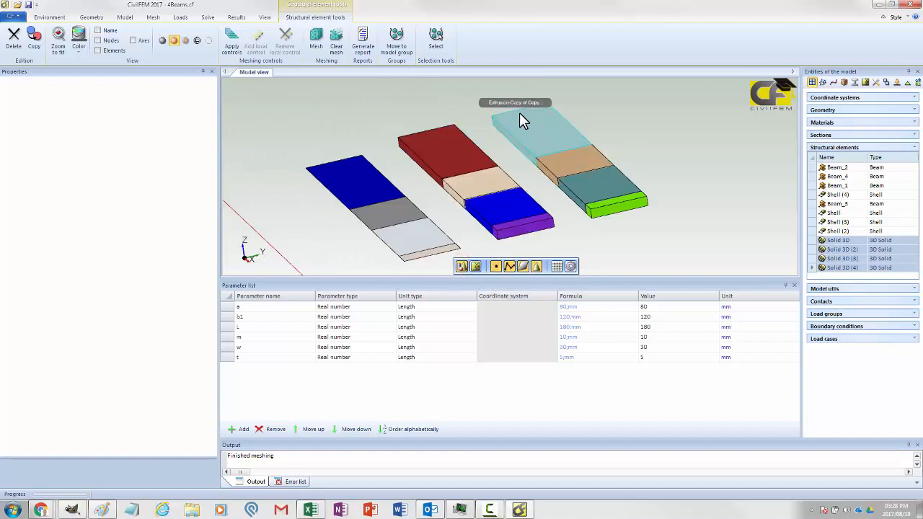
pyautogui.moveTo(626, 225); pyautogui.dragTo(597, 207, button='middle')
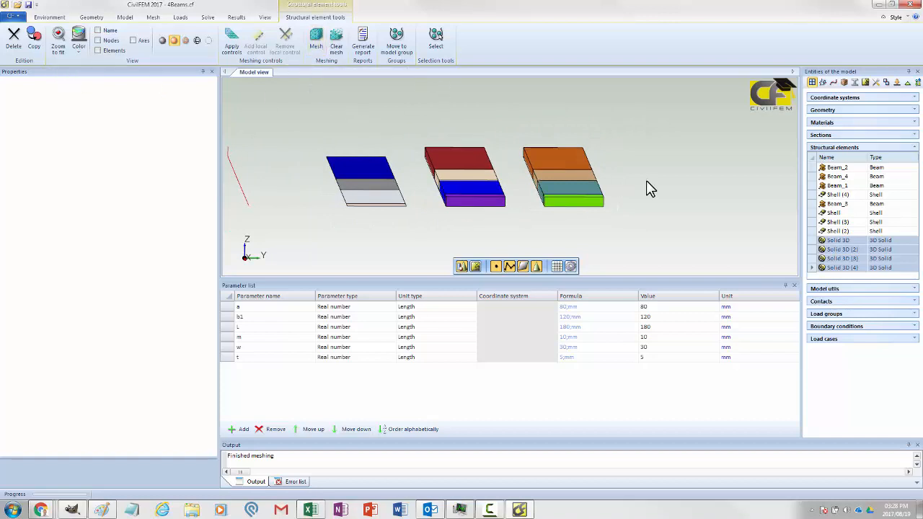
pyautogui.click(153, 17)
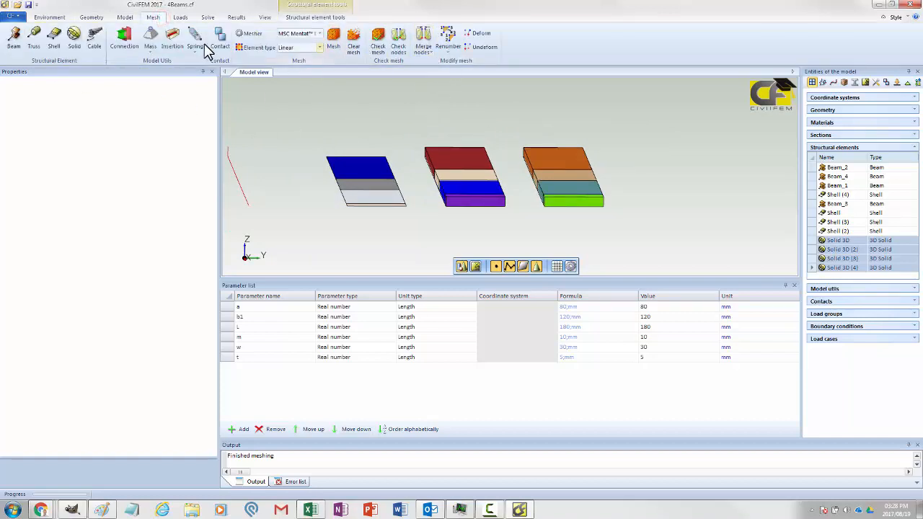
pyautogui.click(73, 36)
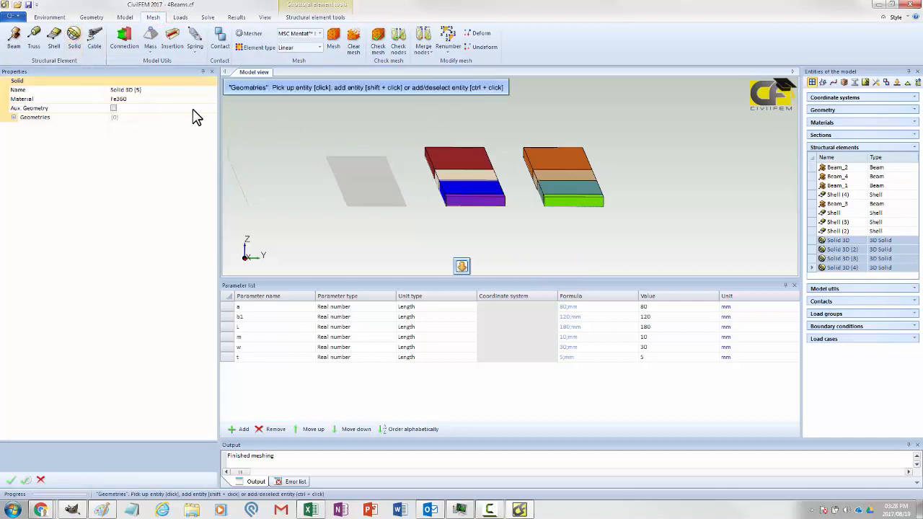
pyautogui.moveTo(517, 134); pyautogui.dragTo(618, 245)
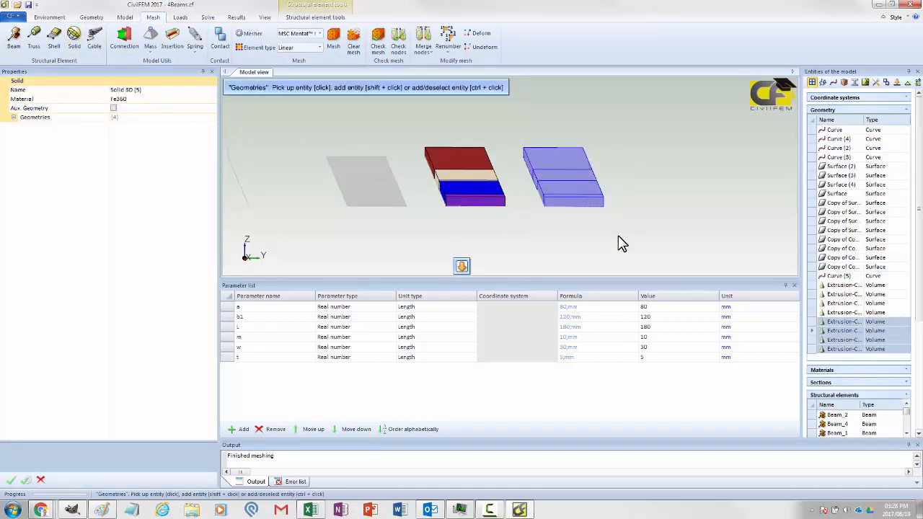
pyautogui.click(11, 480)
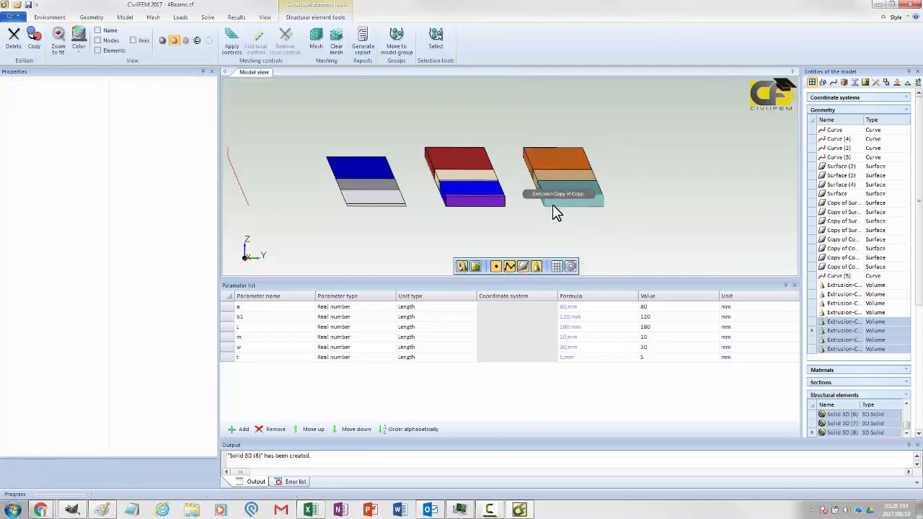
# Switch the mesh control of Solid 3D (5) to Extrude surface mesh with an extrude size of 0.005 m.
pyautogui.click(842, 276)
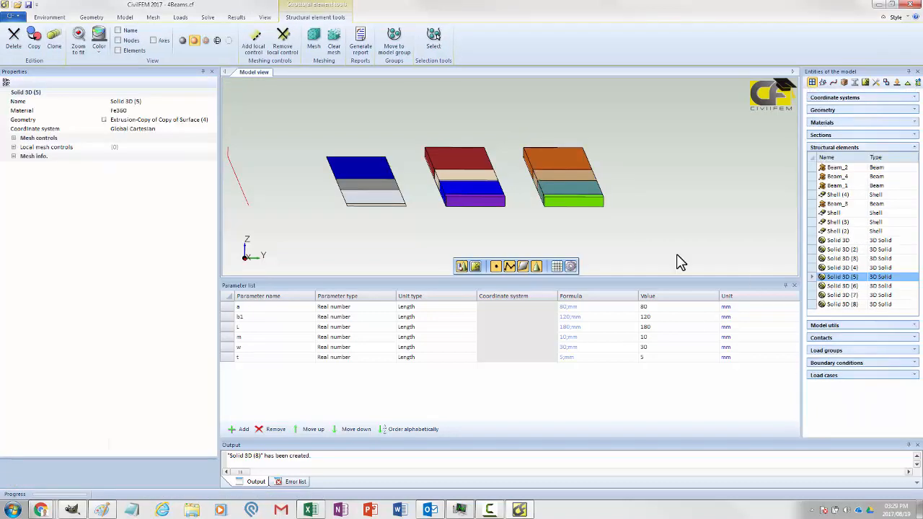
pyautogui.click(13, 138)
pyautogui.click(22, 155)
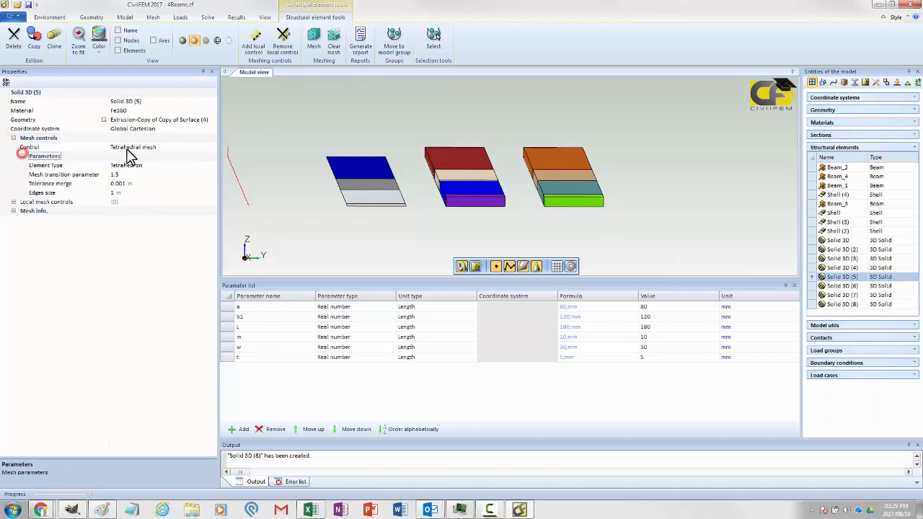
pyautogui.click(128, 146)
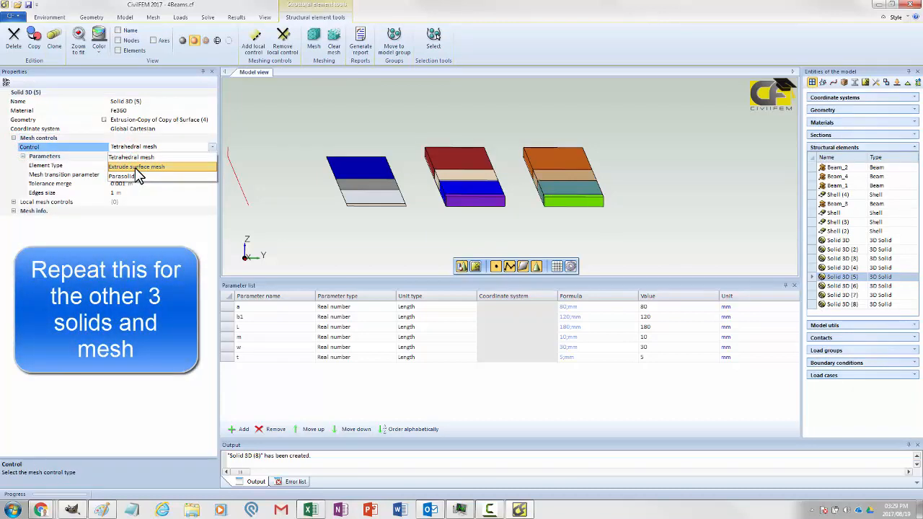
pyautogui.click(137, 168)
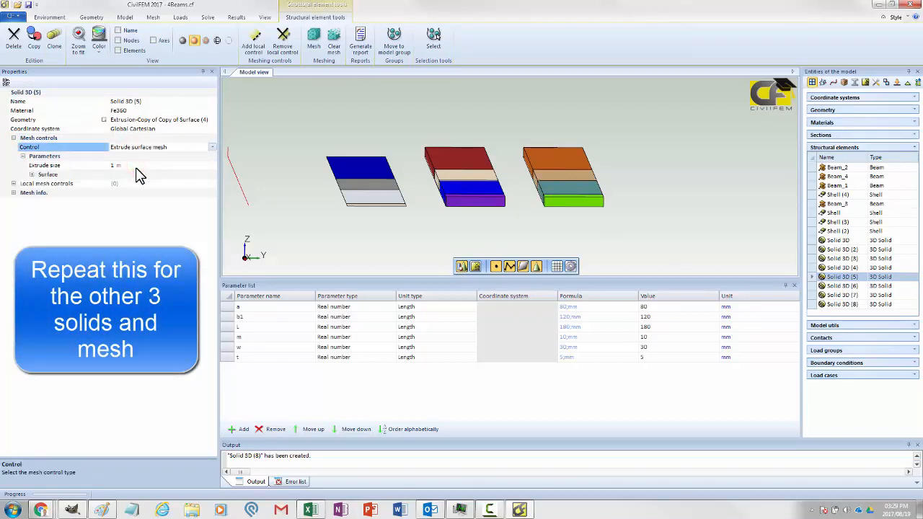
pyautogui.click(128, 170)
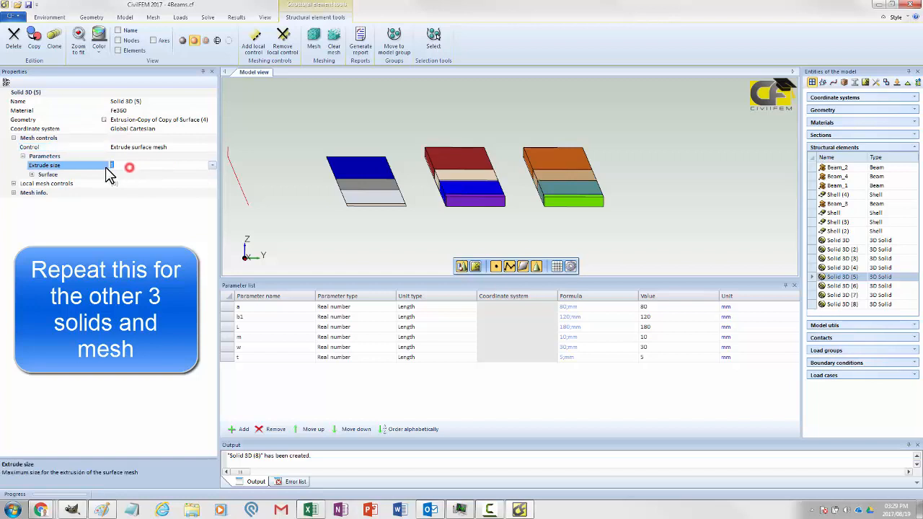
pyautogui.write('0.005')
# Set the surface mesh of Solid 3D (5) to Quadrangle elements with an edges size of w/4.
pyautogui.click(32, 174)
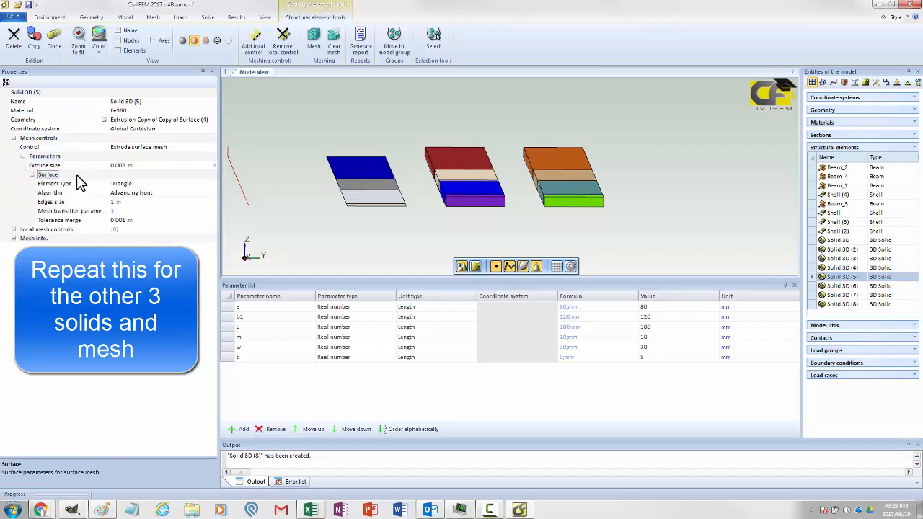
pyautogui.click(137, 184)
pyautogui.click(137, 205)
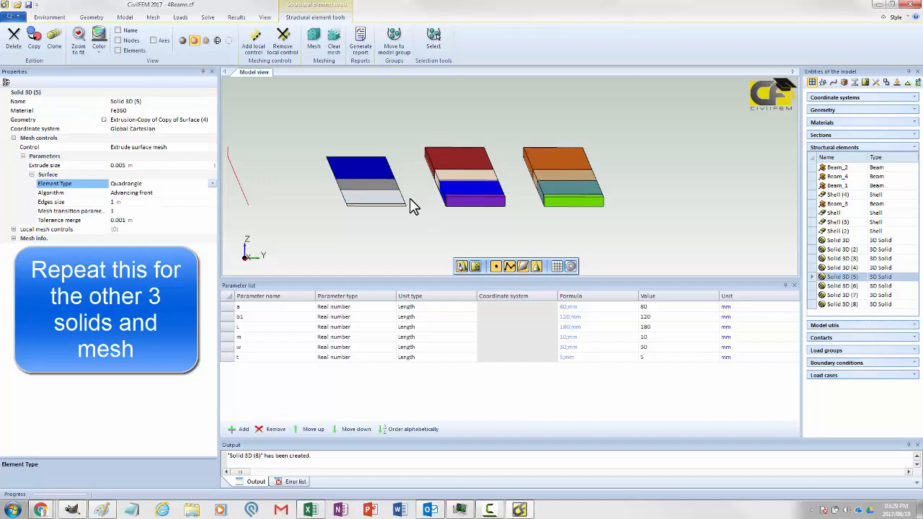
pyautogui.click(135, 201)
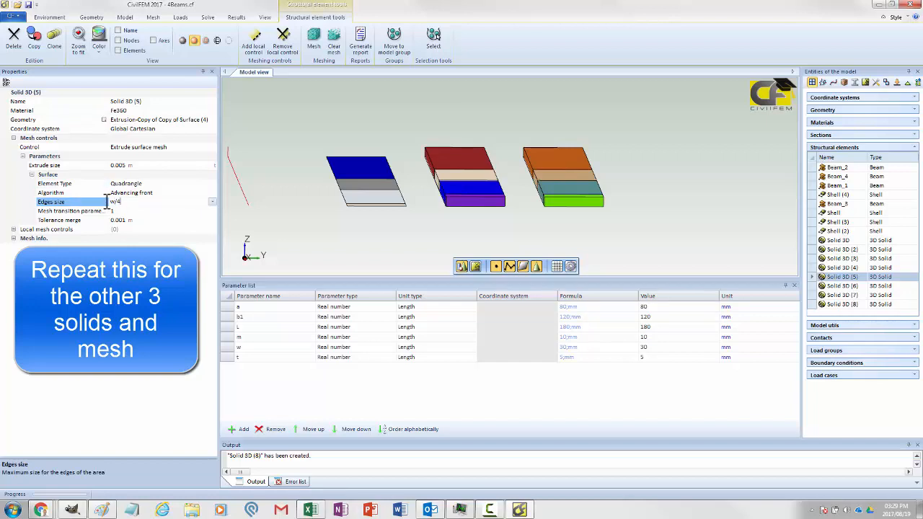
pyautogui.write('w/4')
pyautogui.press('Return')
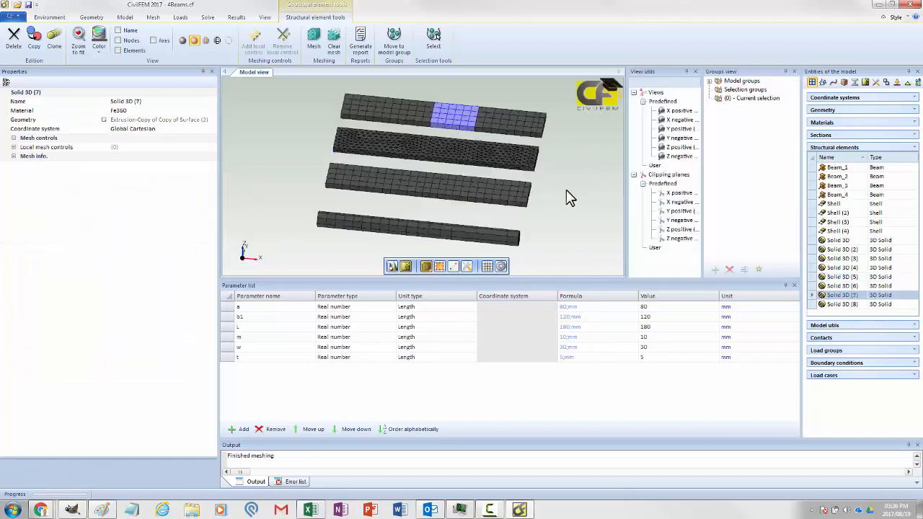
pyautogui.moveTo(567, 195); pyautogui.dragTo(590, 181, button='middle')
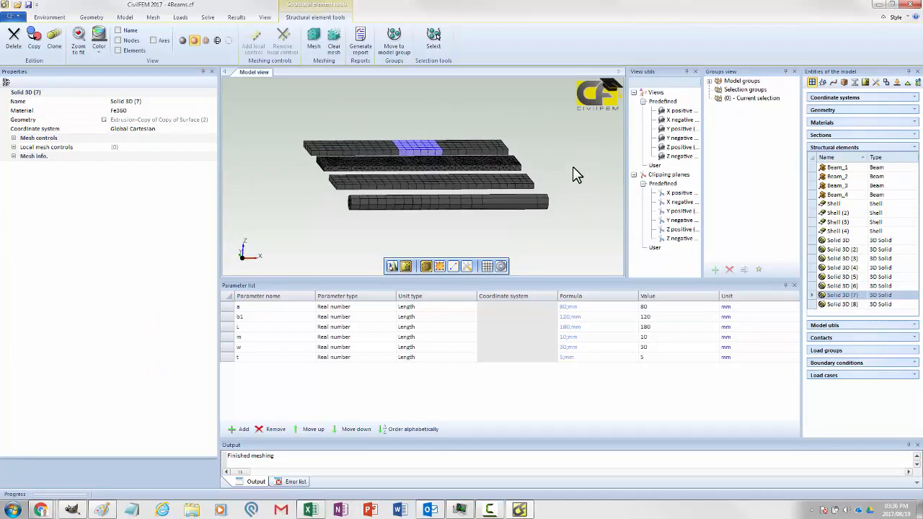
pyautogui.click(180, 17)
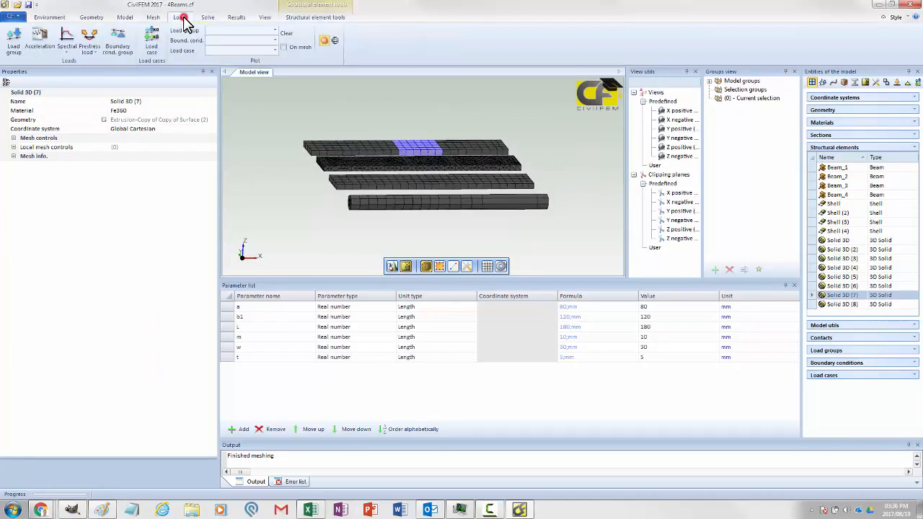
pyautogui.click(16, 39)
pyautogui.click(113, 91)
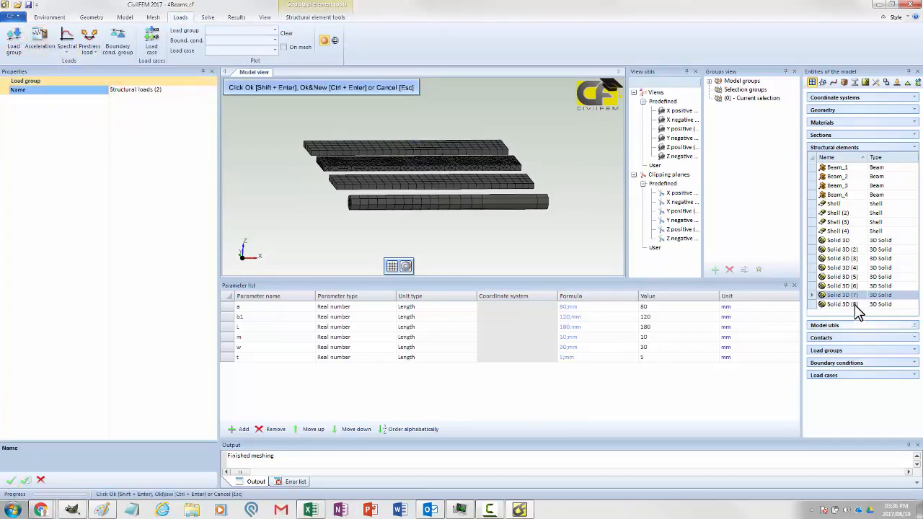
# Start a single point load in the existing Structural loads group, with Solid 3D (8) as its structural element.
pyautogui.click(835, 352)
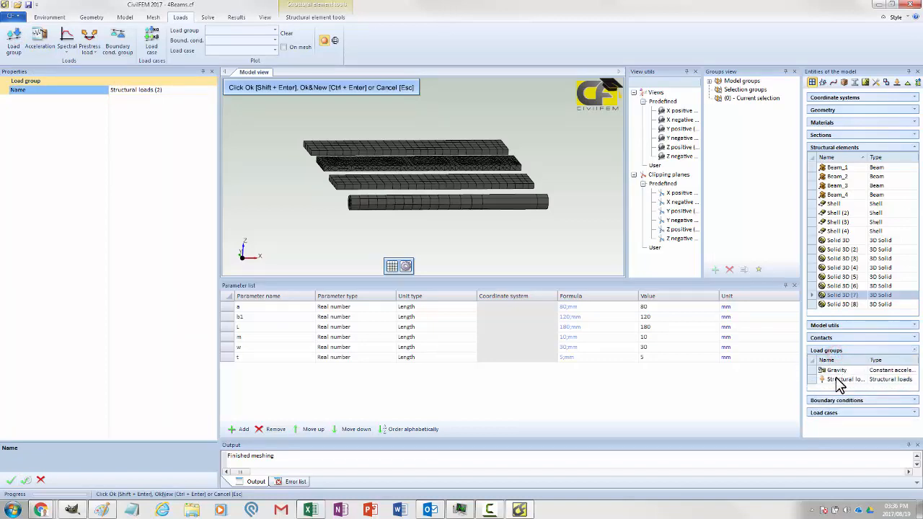
pyautogui.click(838, 381)
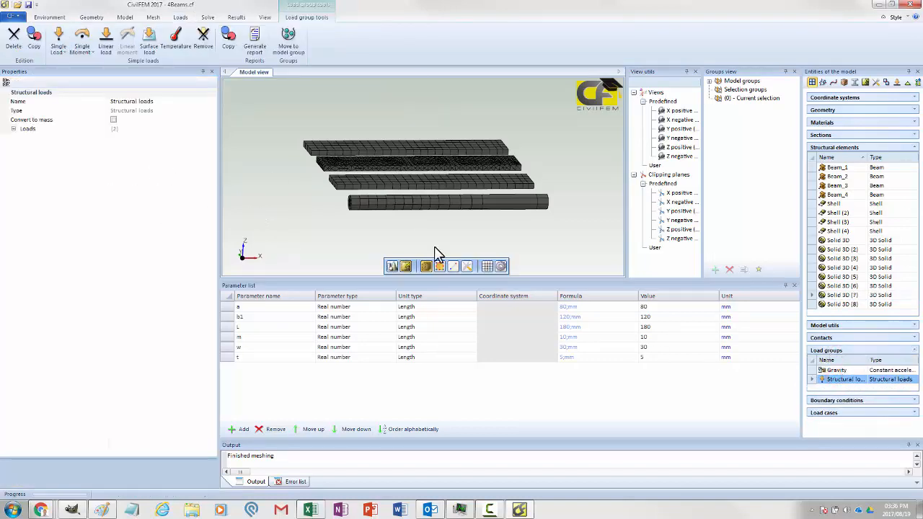
pyautogui.scroll(2, 295, 161)
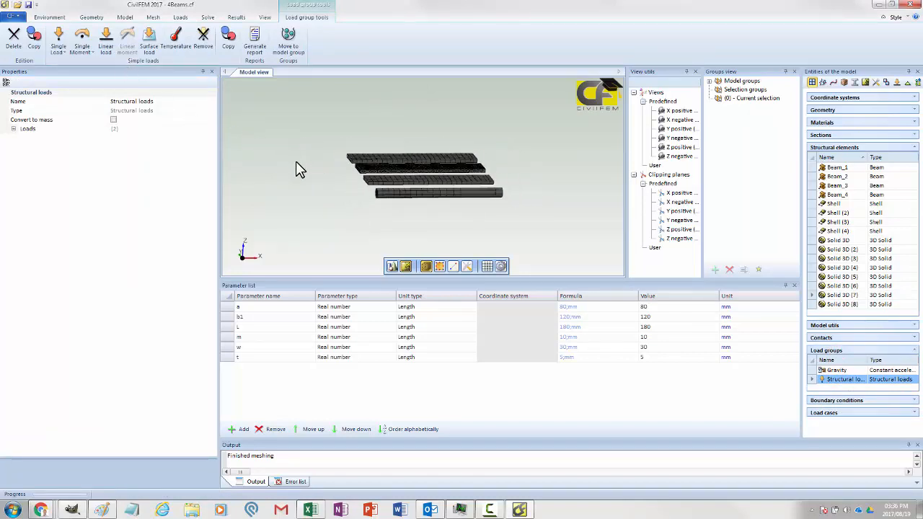
pyautogui.click(58, 36)
pyautogui.moveTo(442, 111); pyautogui.dragTo(384, 147, button='middle')
pyautogui.scroll(2, 384, 147)
pyautogui.scroll(-4, 433, 183)
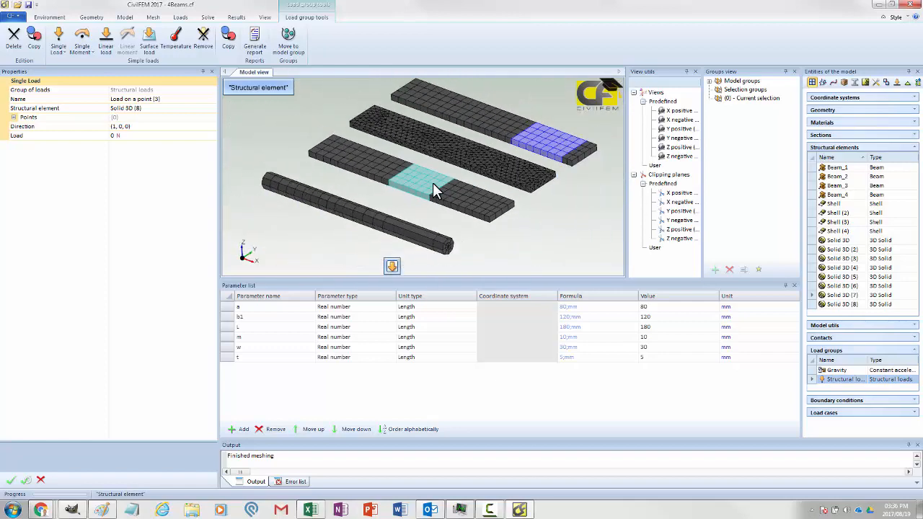
pyautogui.moveTo(506, 224); pyautogui.dragTo(458, 204, button='middle')
pyautogui.scroll(2, 472, 220)
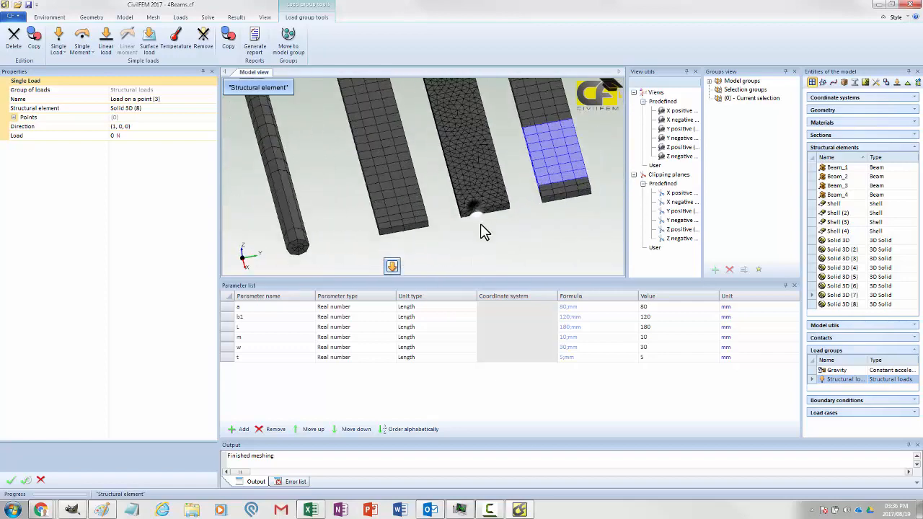
pyautogui.scroll(-1, 481, 231)
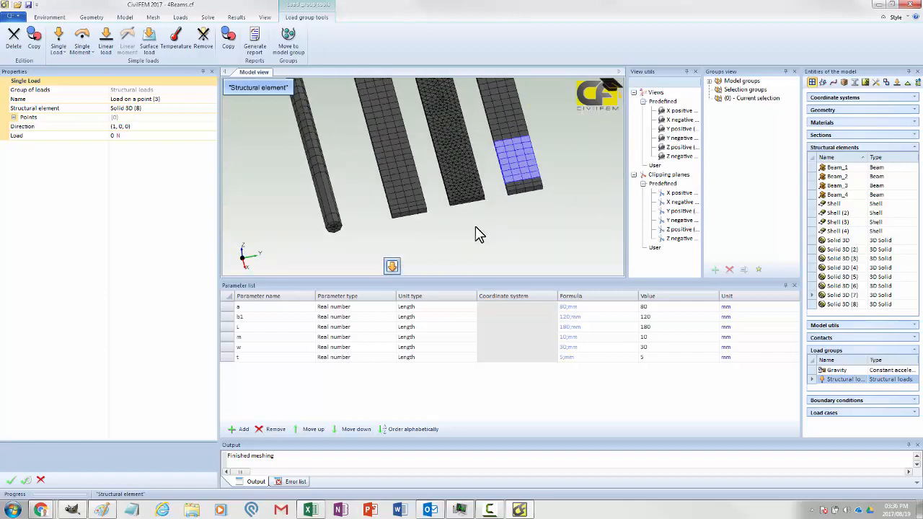
pyautogui.click(155, 110)
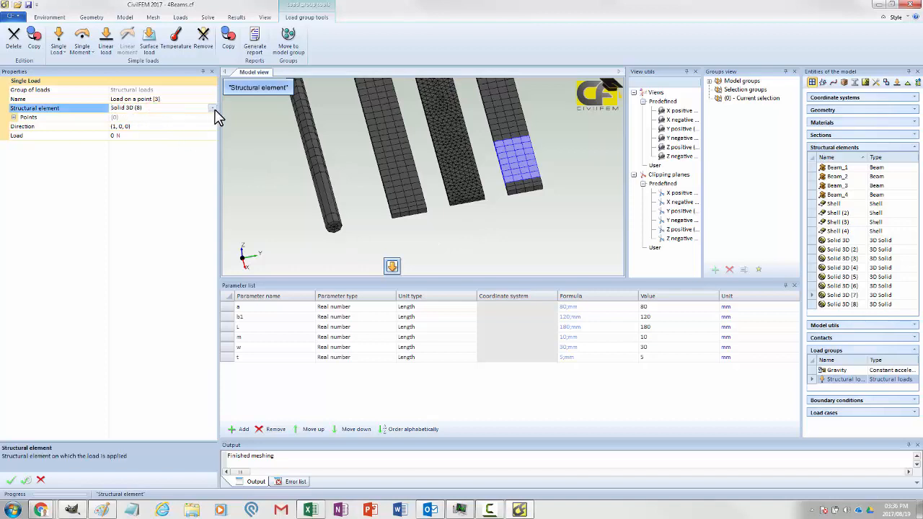
# Pick a mesh node on the top face near the free end of the extruded-mesh solid beam as the load's application point.
pyautogui.click(136, 116)
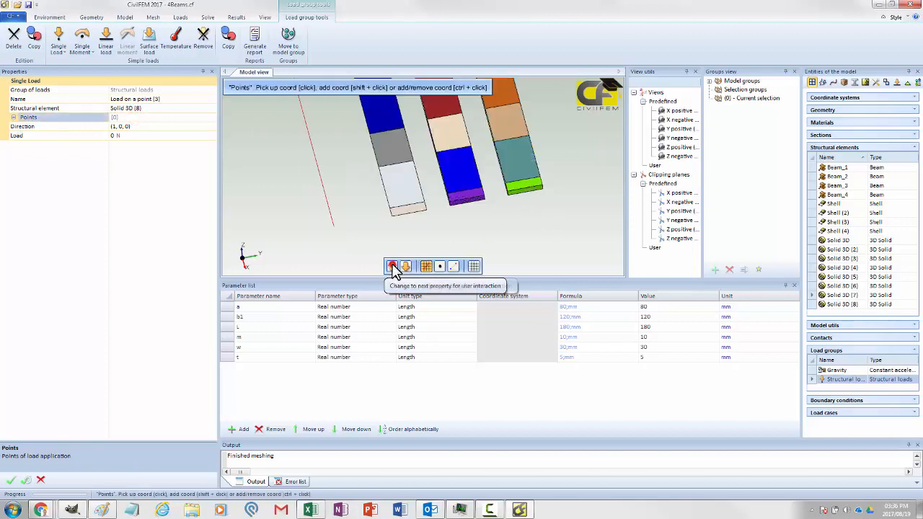
pyautogui.click(452, 266)
pyautogui.scroll(-3, 520, 182)
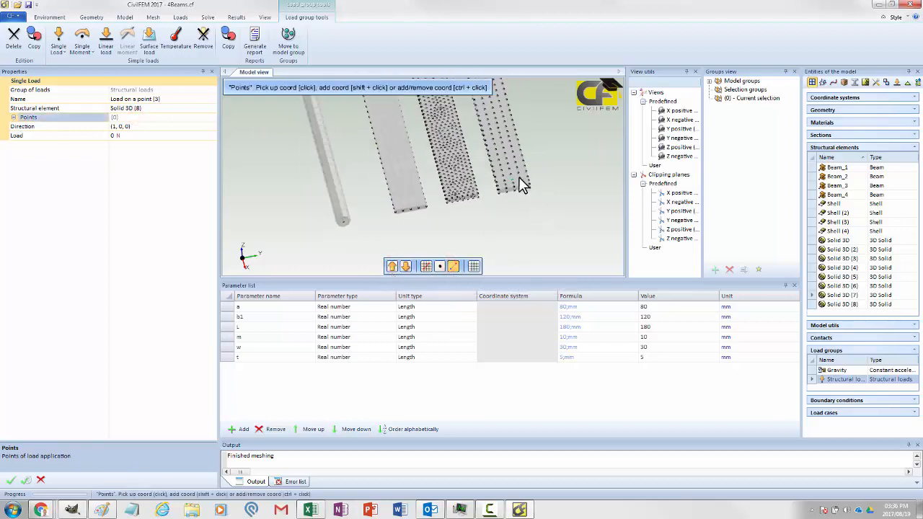
pyautogui.scroll(6, 517, 196)
pyautogui.moveTo(550, 229); pyautogui.dragTo(537, 167, button='middle')
pyautogui.scroll(3, 537, 167)
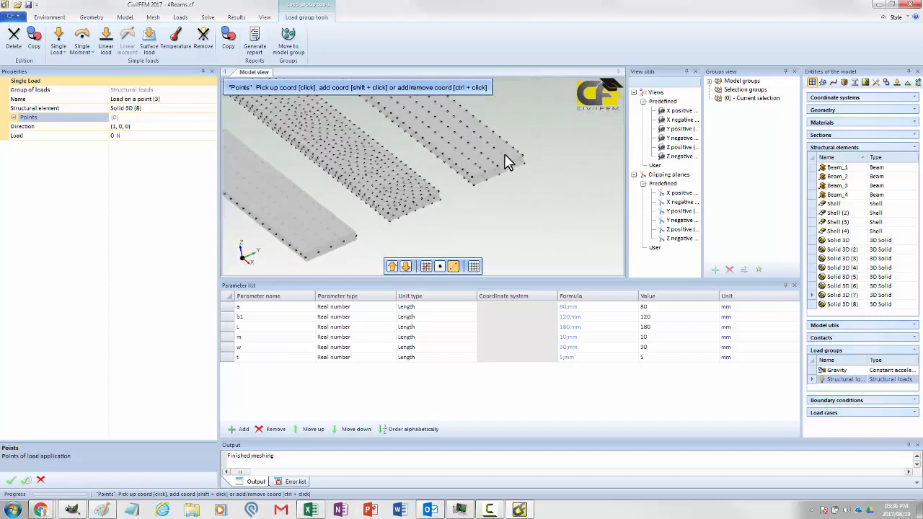
pyautogui.click(583, 132)
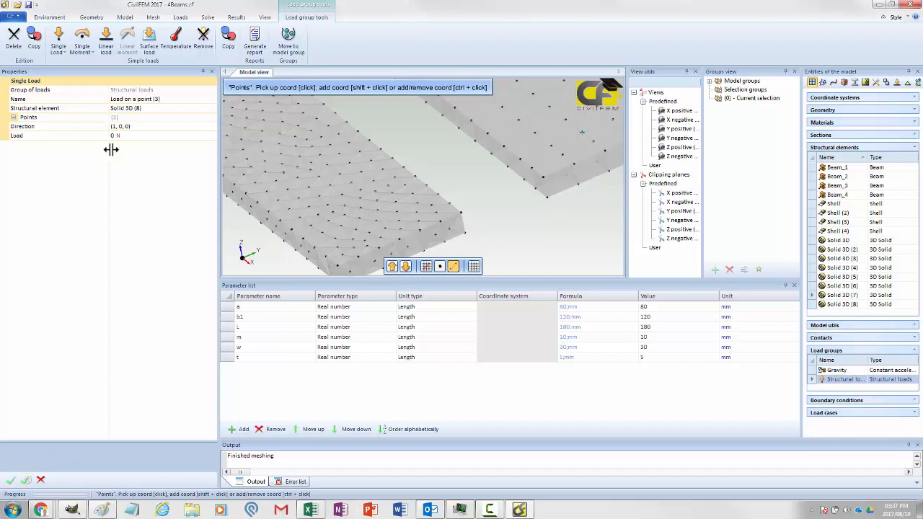
# Set the point load on Solid 3D (8) to direction (0, 0, -1) with a magnitude of 100 N.
pyautogui.click(138, 127)
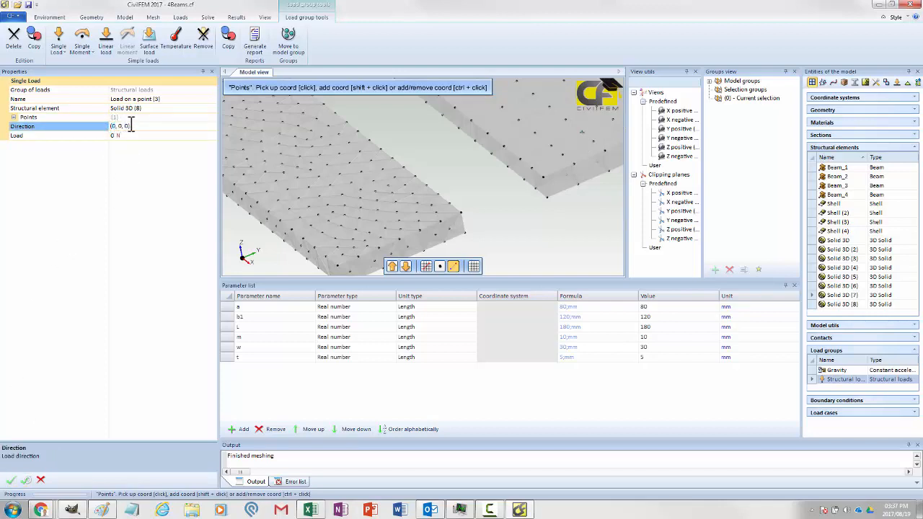
pyautogui.doubleClick(127, 125)
pyautogui.click(121, 136)
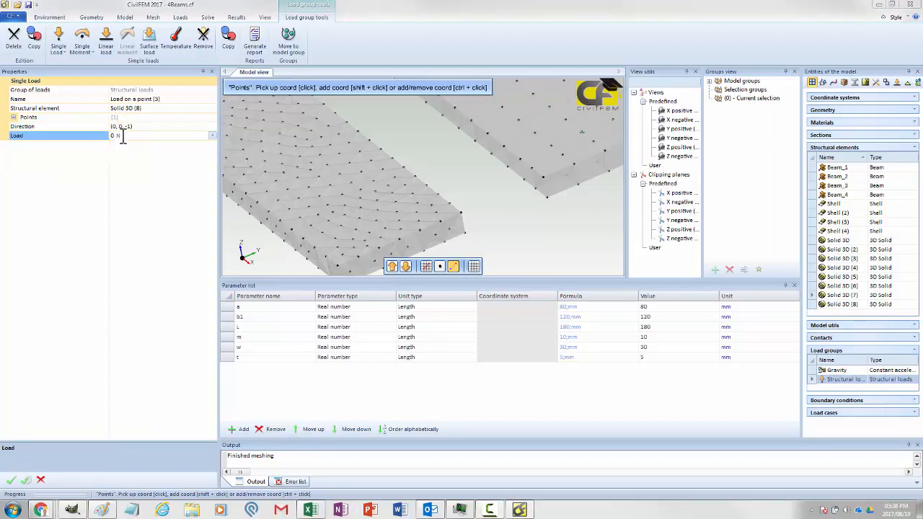
pyautogui.moveTo(122, 135); pyautogui.dragTo(109, 136)
pyautogui.press('Return')
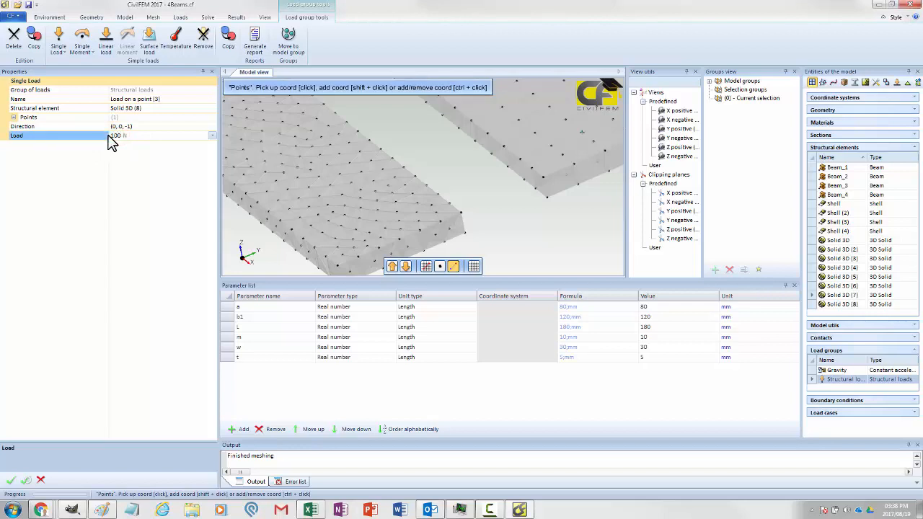
# Define the load's point parametrically as (L-m, 0.15+w/2, 0.005) and create the load.
pyautogui.click(13, 117)
pyautogui.click(166, 126)
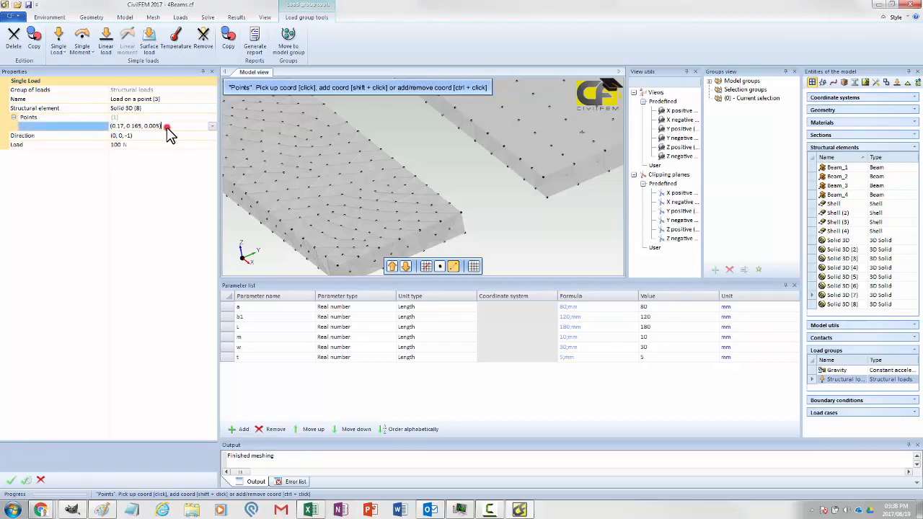
pyautogui.doubleClick(123, 125)
pyautogui.write('L-m')
pyautogui.doubleClick(133, 126)
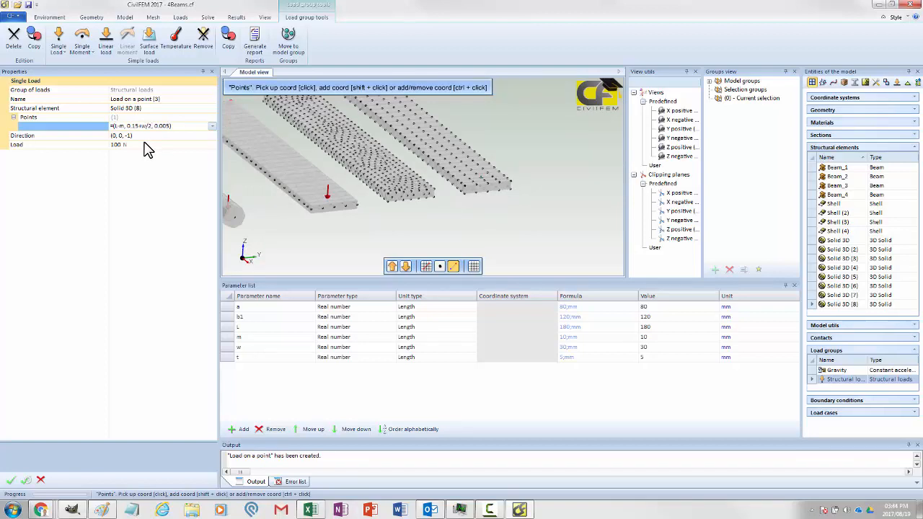
pyautogui.press('Return')
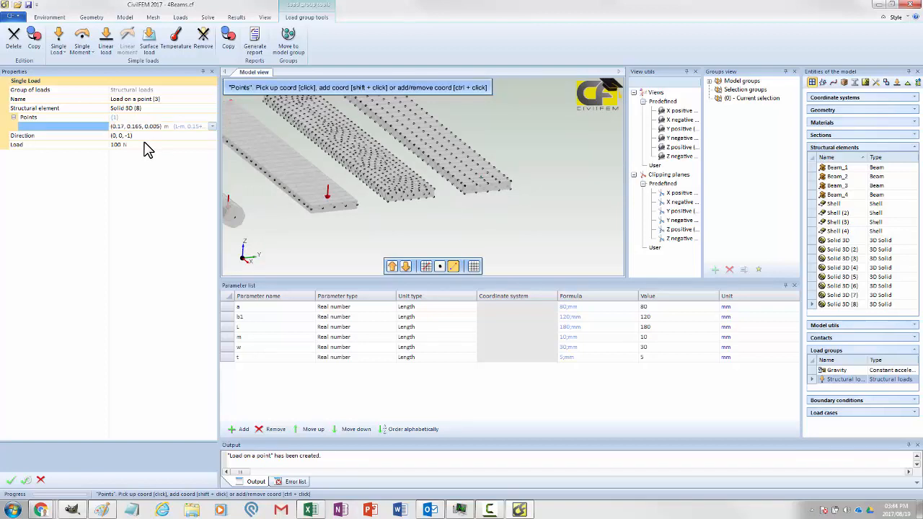
pyautogui.click(11, 480)
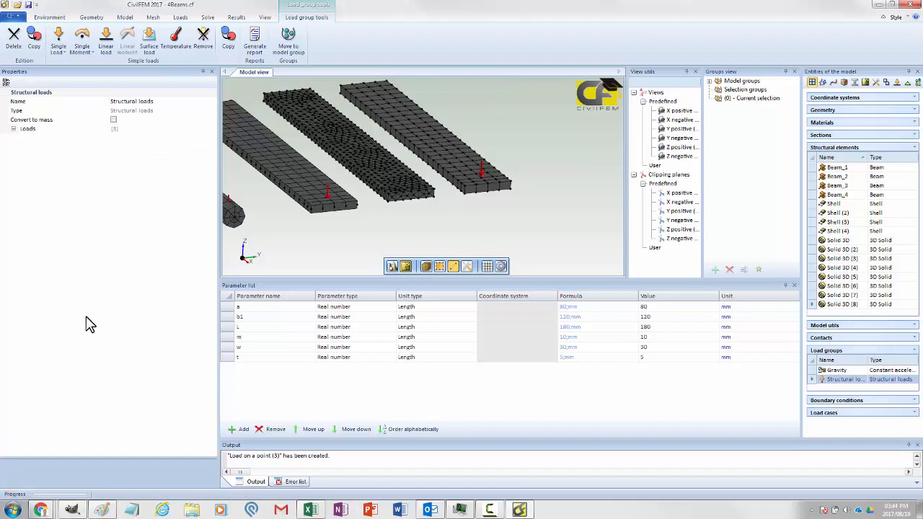
# Start another single point load on Solid 3D (4), picking a top-face mesh node near the tetrahedral beam's free end.
pyautogui.click(58, 40)
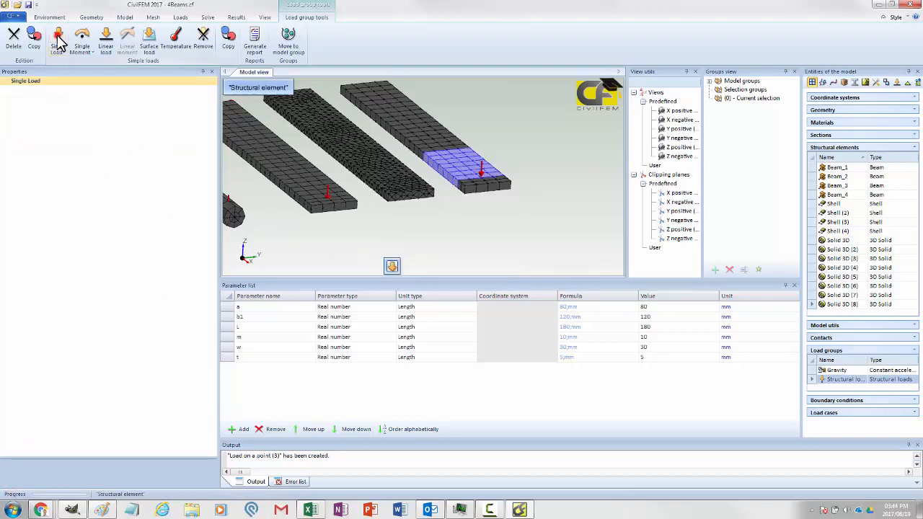
pyautogui.click(387, 174)
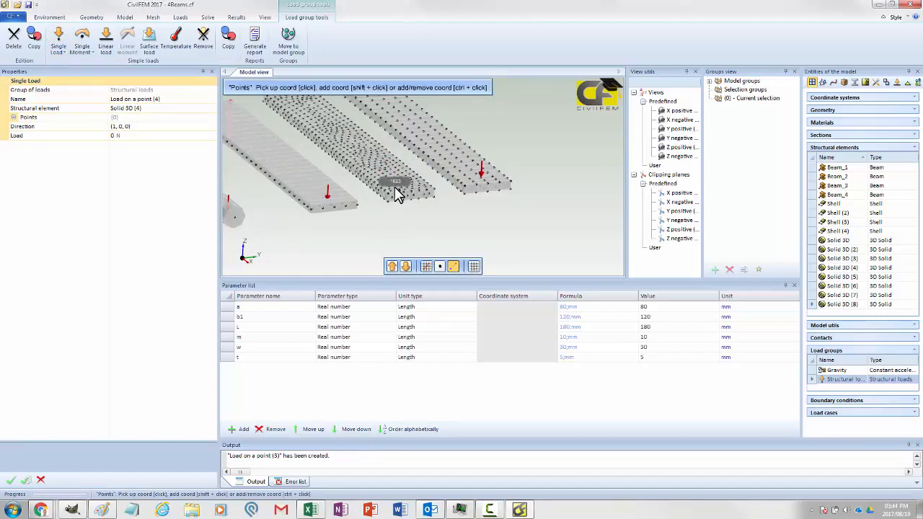
pyautogui.scroll(2, 405, 202)
pyautogui.moveTo(407, 202); pyautogui.dragTo(495, 232, button='middle')
pyautogui.scroll(5, 436, 202)
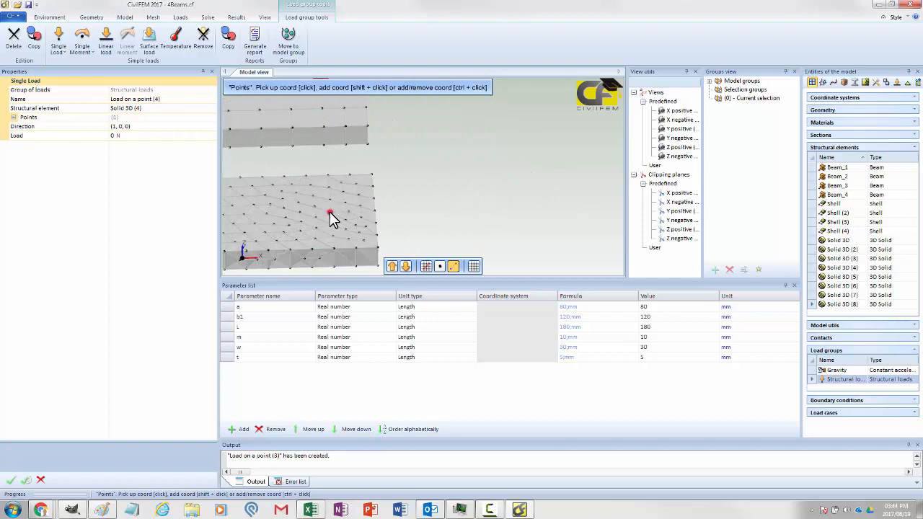
pyautogui.click(329, 213)
pyautogui.scroll(-3, 427, 208)
pyautogui.moveTo(430, 210); pyautogui.dragTo(362, 203, button='middle')
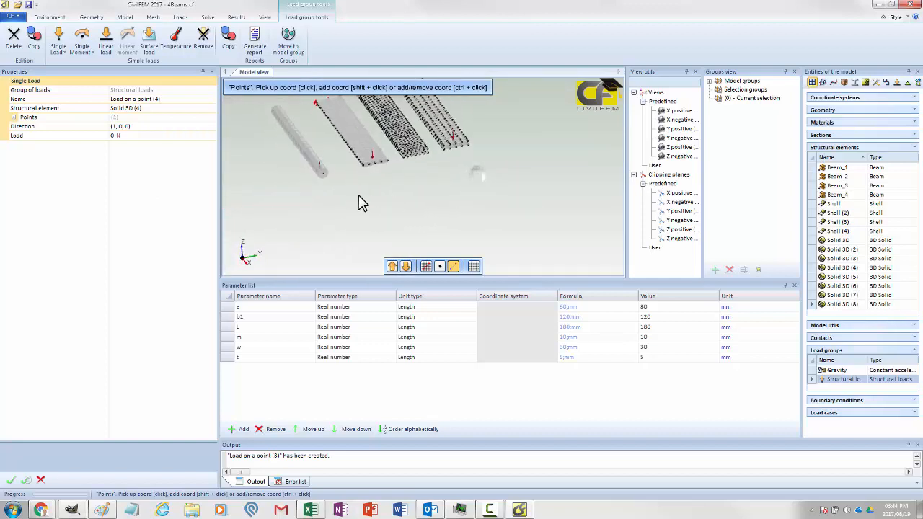
# Define the new load's point parametrically as (L-m, 0.1+w, 0.005) and create the load.
pyautogui.click(14, 117)
pyautogui.click(116, 126)
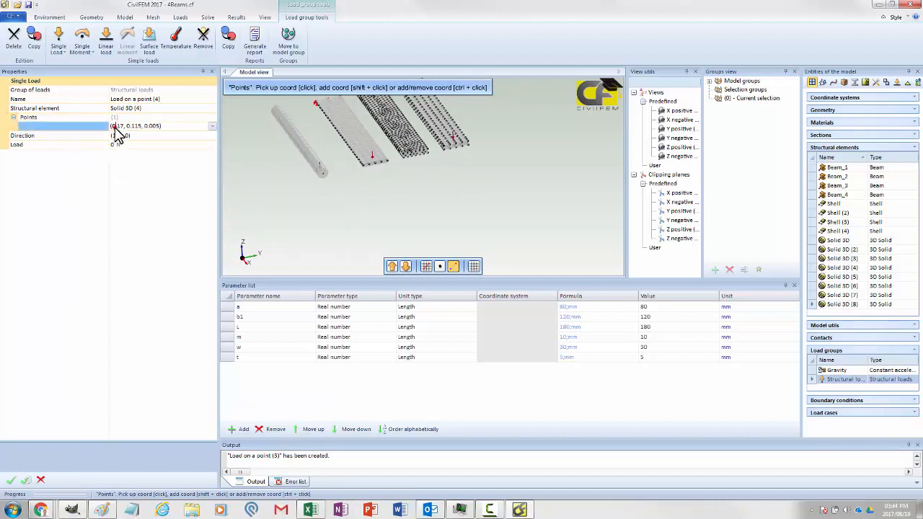
pyautogui.doubleClick(123, 126)
pyautogui.write('1')
pyautogui.doubleClick(135, 126)
pyautogui.click(11, 479)
pyautogui.scroll(5, 422, 226)
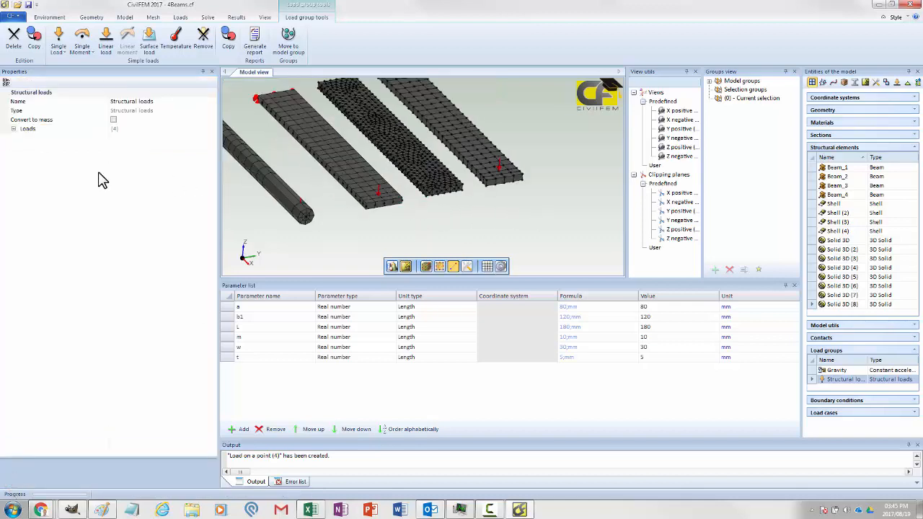
# Set Load on a point (4) in the Structural loads group to direction (0, 0, -1) and 100 N.
pyautogui.click(13, 129)
pyautogui.scroll(-1, 119, 303)
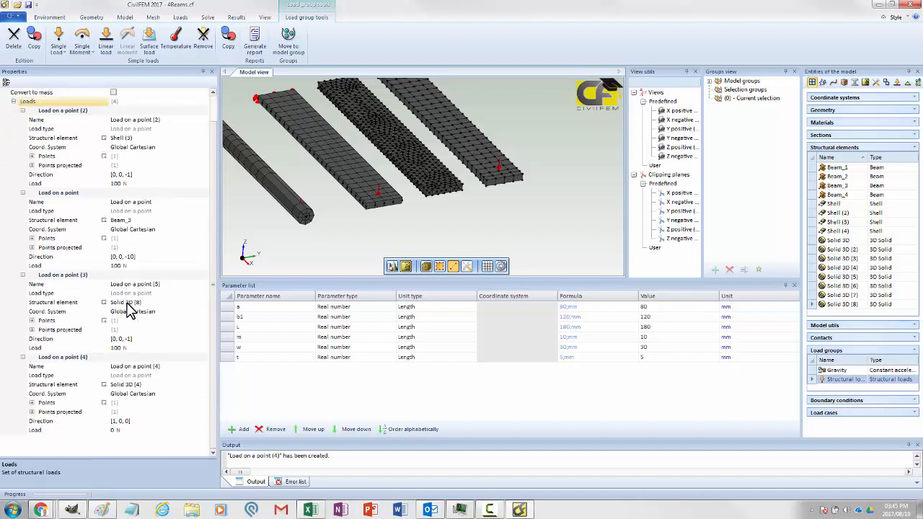
pyautogui.click(117, 430)
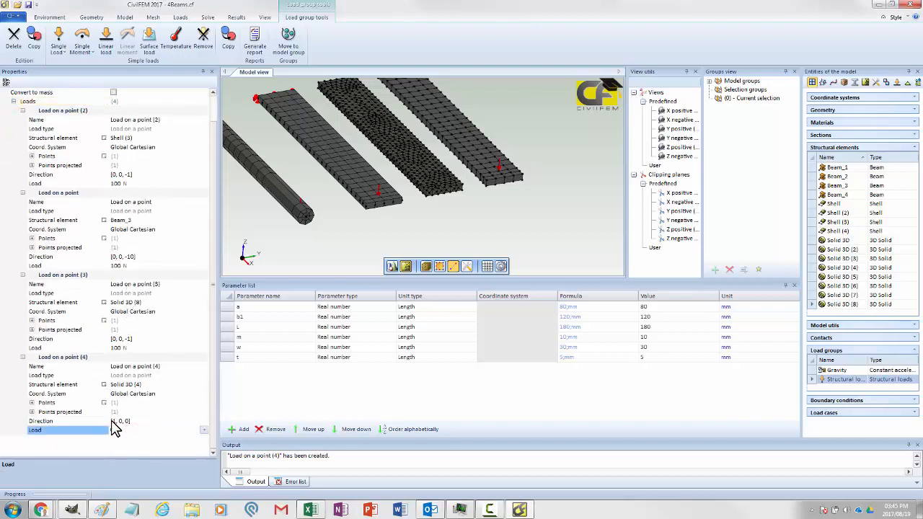
pyautogui.click(113, 420)
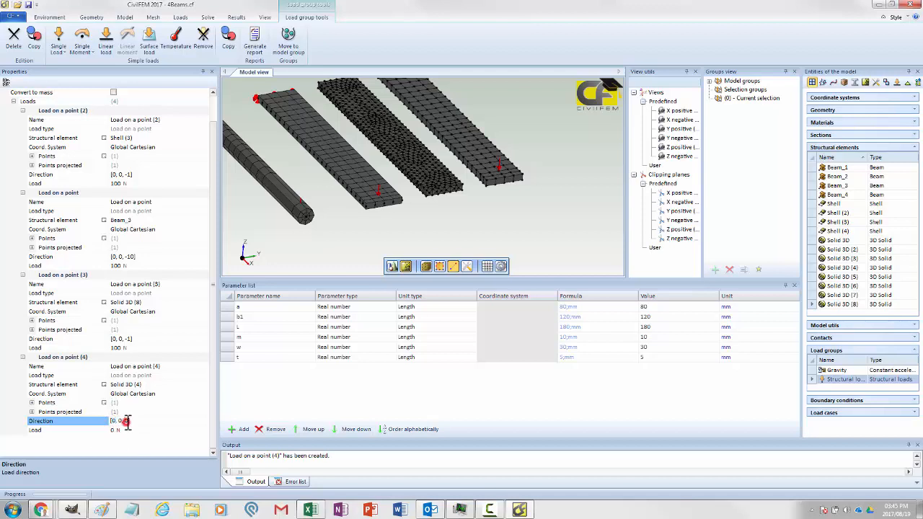
pyautogui.moveTo(125, 422); pyautogui.dragTo(130, 422)
pyautogui.click(120, 433)
pyautogui.doubleClick(123, 431)
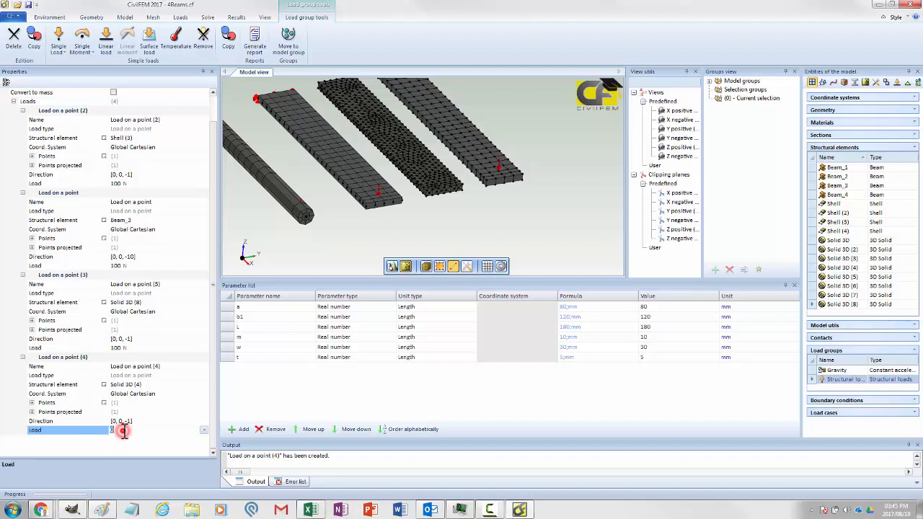
pyautogui.write('100 N')
# Correct the point of Load on a point (4) to (L-m, 0.1+w/2, 0.005) and check its position on the tetrahedral beam.
pyautogui.moveTo(466, 206)
pyautogui.mouseDown(button='middle')
pyautogui.moveTo(443, 200)
pyautogui.moveTo(464, 207)
pyautogui.moveTo(475, 174)
pyautogui.moveTo(507, 178)
pyautogui.mouseUp(button='middle')
pyautogui.scroll(-2, 454, 181)
pyautogui.scroll(5, 454, 182)
pyautogui.moveTo(516, 213)
pyautogui.mouseDown(button='middle')
pyautogui.moveTo(472, 204)
pyautogui.moveTo(504, 219)
pyautogui.mouseUp(button='middle')
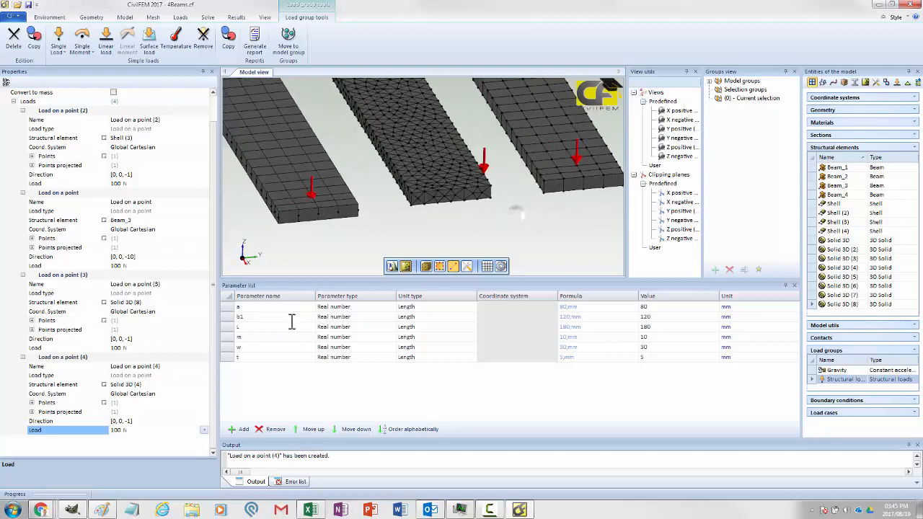
pyautogui.click(32, 402)
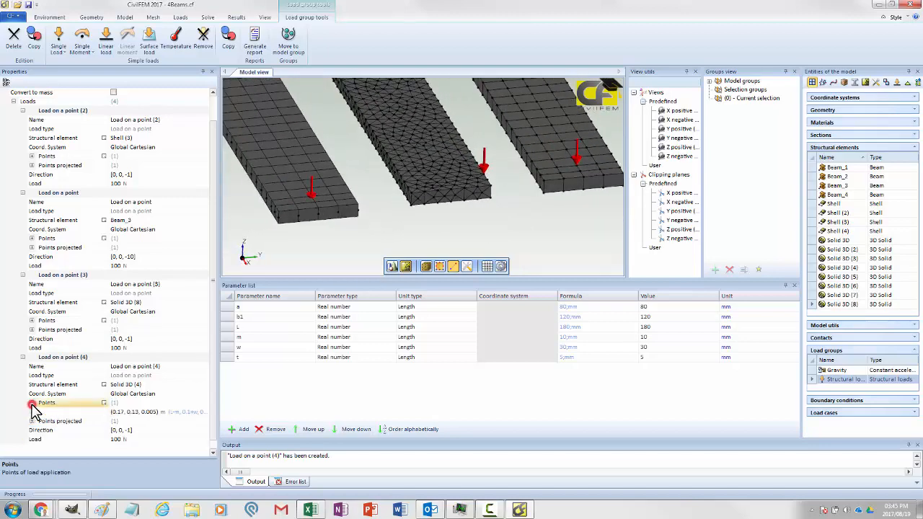
pyautogui.click(173, 412)
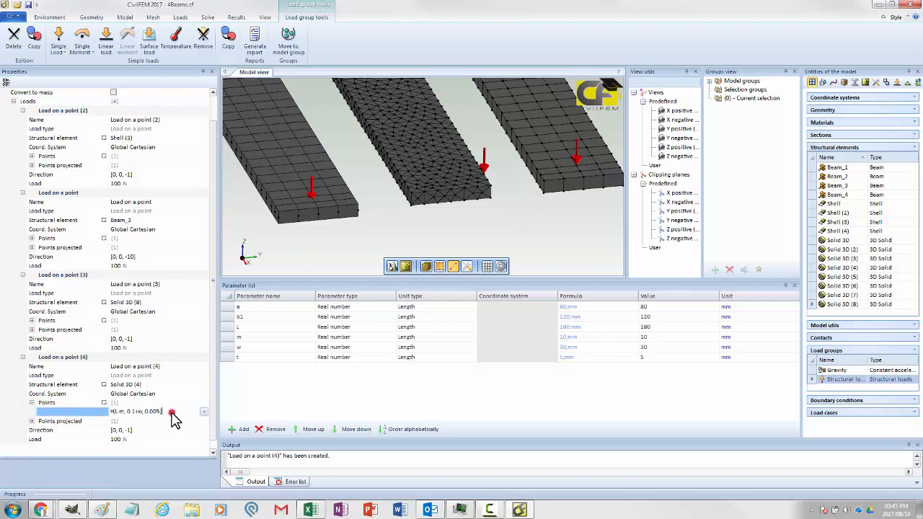
pyautogui.click(140, 411)
pyautogui.write('/2')
pyautogui.press('Return')
pyautogui.scroll(-1, 101, 429)
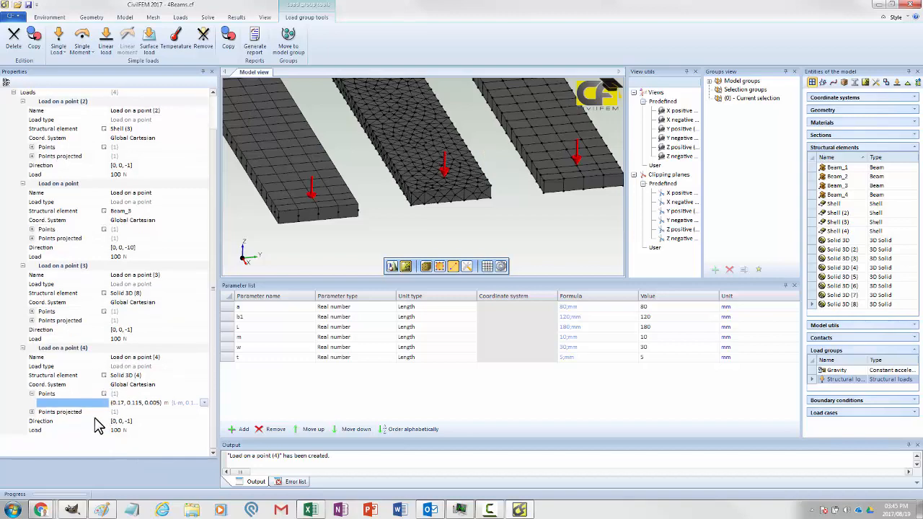
pyautogui.scroll(3, 94, 297)
pyautogui.scroll(2, 371, 240)
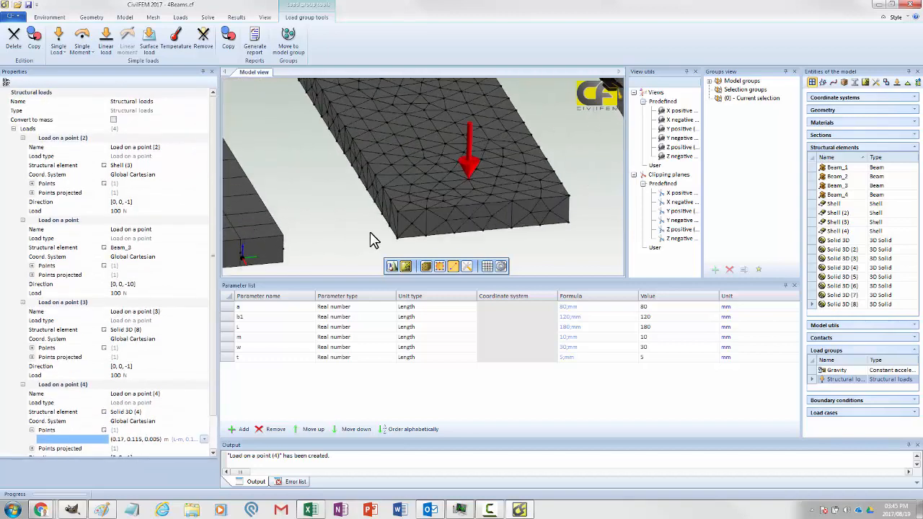
pyautogui.scroll(-6, 375, 239)
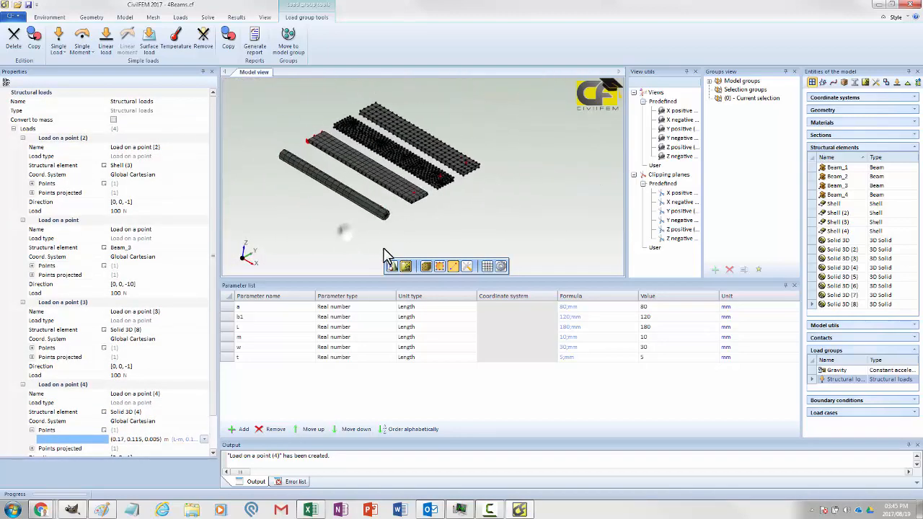
# Clear the load group selection and save the 4Beams model.
pyautogui.click(392, 223)
pyautogui.moveTo(443, 229)
pyautogui.mouseDown(button='middle')
pyautogui.moveTo(445, 209)
pyautogui.moveTo(476, 234)
pyautogui.mouseUp(button='middle')
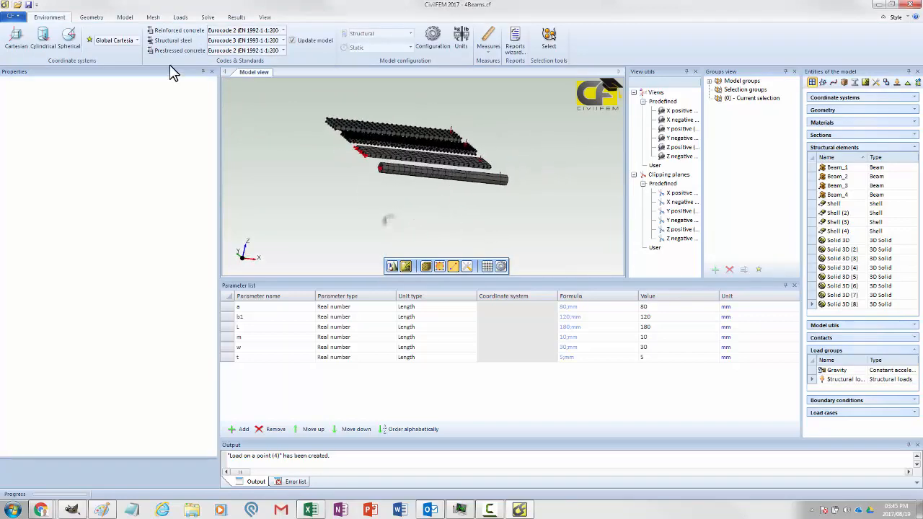
pyautogui.click(28, 5)
# Start a surface boundary condition in the existing boundary conditions group on the support-end face of the tetrahedral beam, Solid 3D.
pyautogui.scroll(3, 292, 140)
pyautogui.moveTo(280, 158); pyautogui.dragTo(325, 185, button='middle')
pyautogui.scroll(-3, 268, 171)
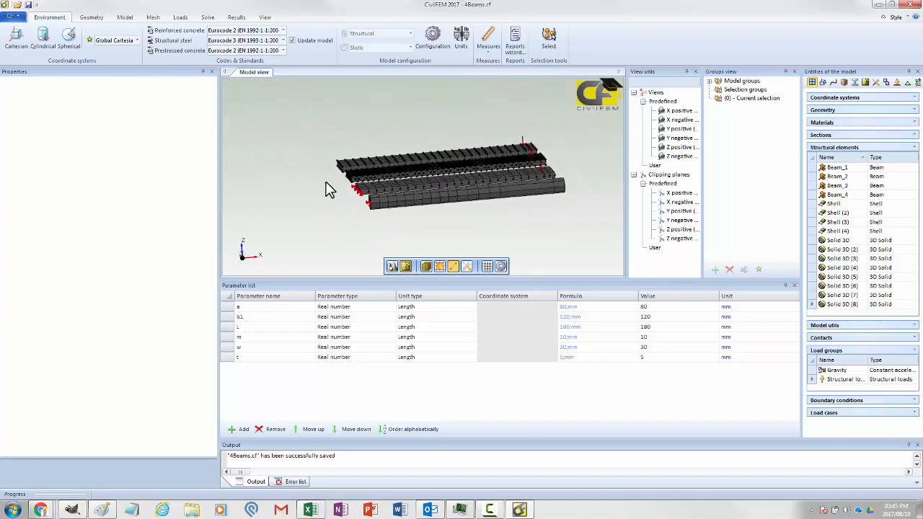
pyautogui.scroll(4, 321, 189)
pyautogui.moveTo(268, 208); pyautogui.dragTo(301, 191, button='middle')
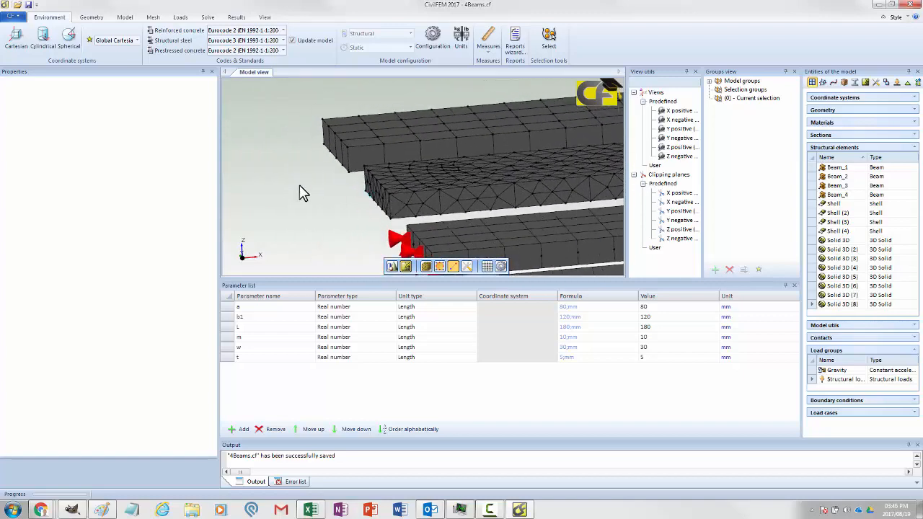
pyautogui.click(836, 400)
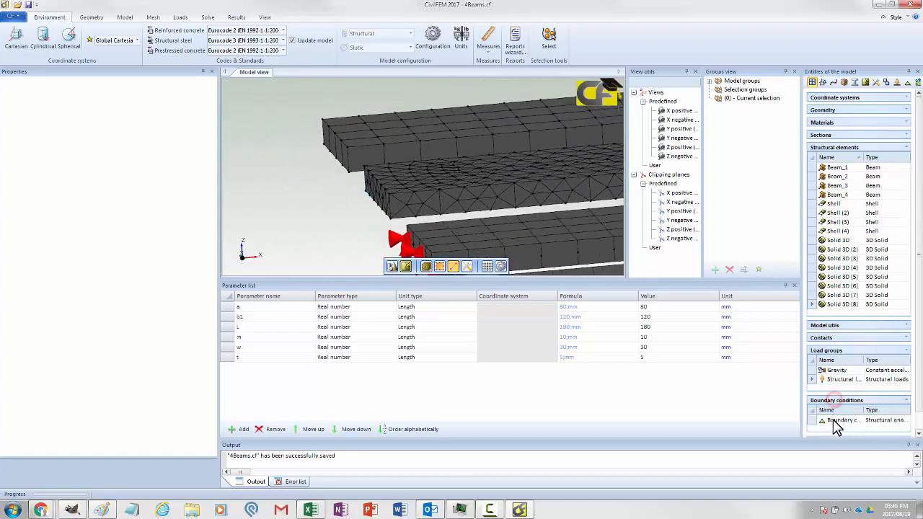
pyautogui.click(836, 420)
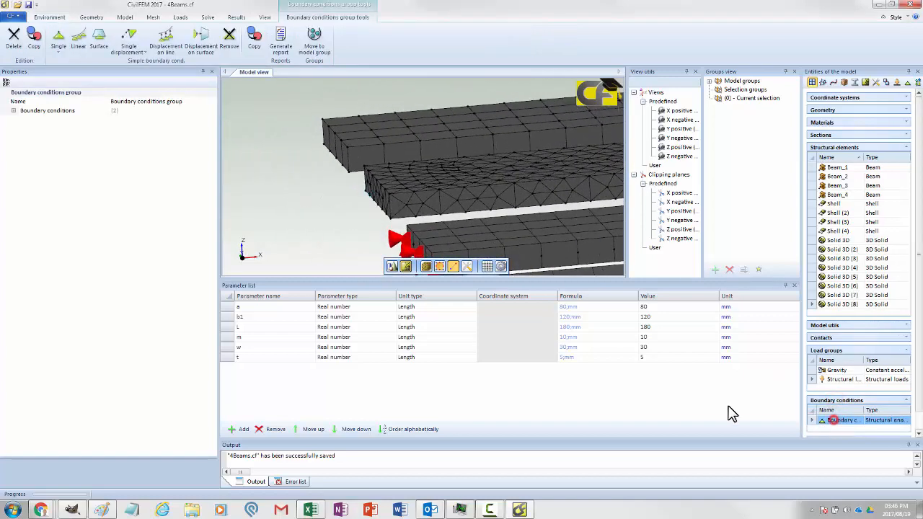
pyautogui.click(100, 45)
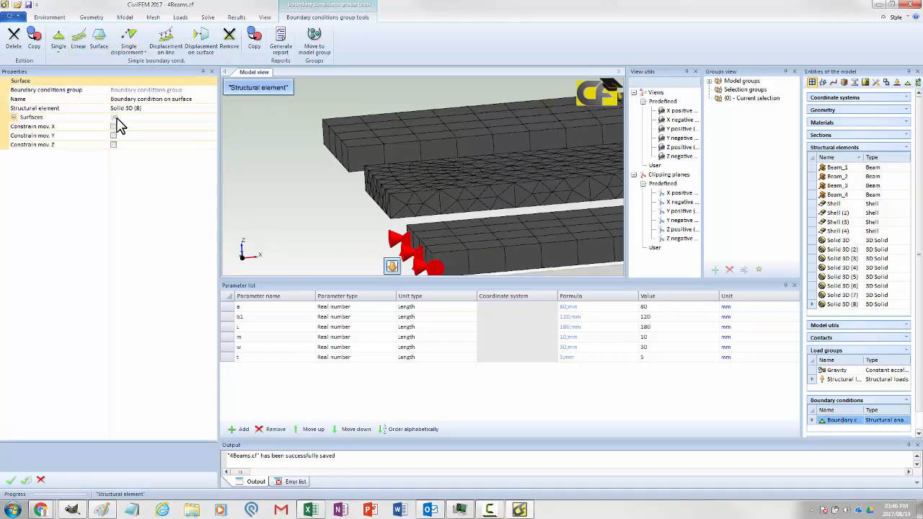
pyautogui.click(379, 196)
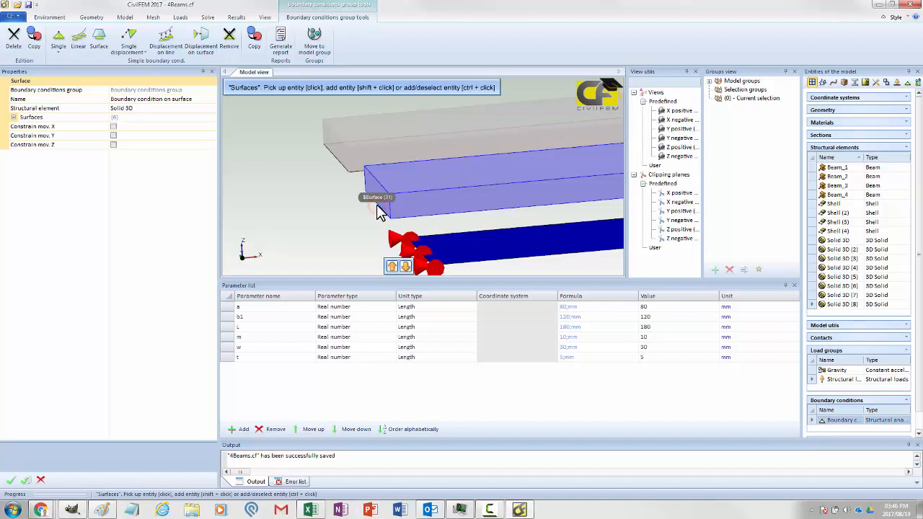
pyautogui.click(378, 209)
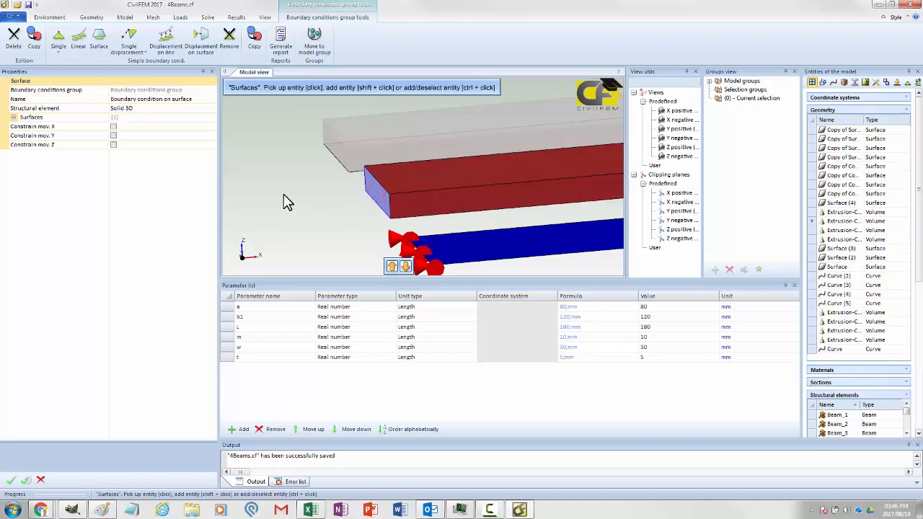
# Constrain X, Y and Z movement on the selected end face and create the boundary condition.
pyautogui.click(113, 126)
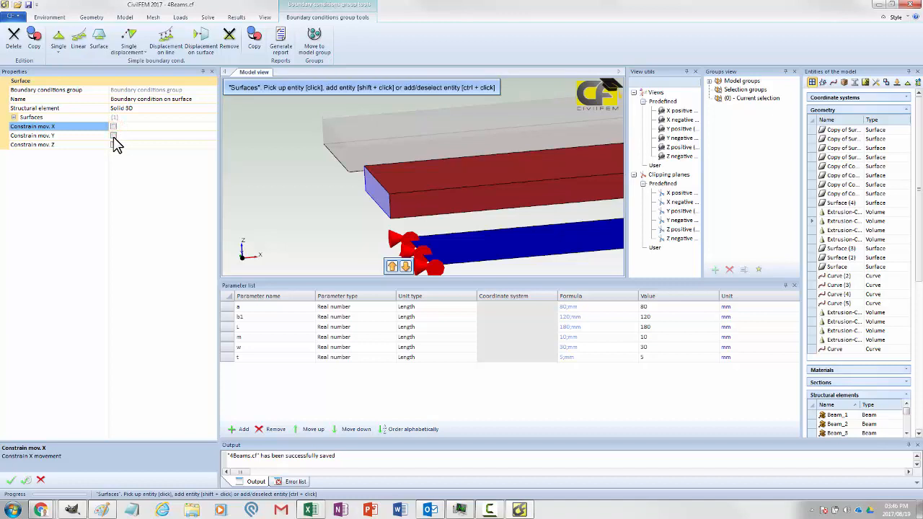
pyautogui.click(113, 135)
pyautogui.click(113, 145)
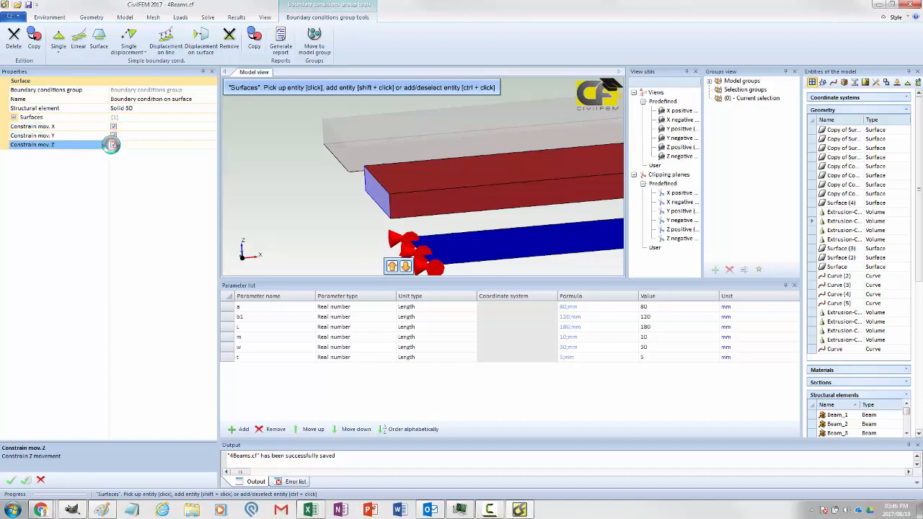
pyautogui.click(10, 480)
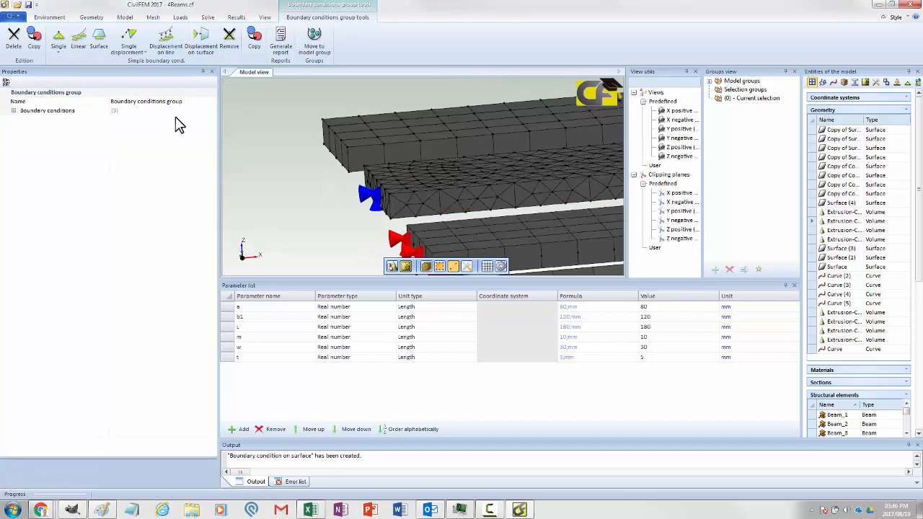
# Create a surface boundary condition on the support-end face of Solid 3D (5), constraining X, Y and Z movement.
pyautogui.click(99, 37)
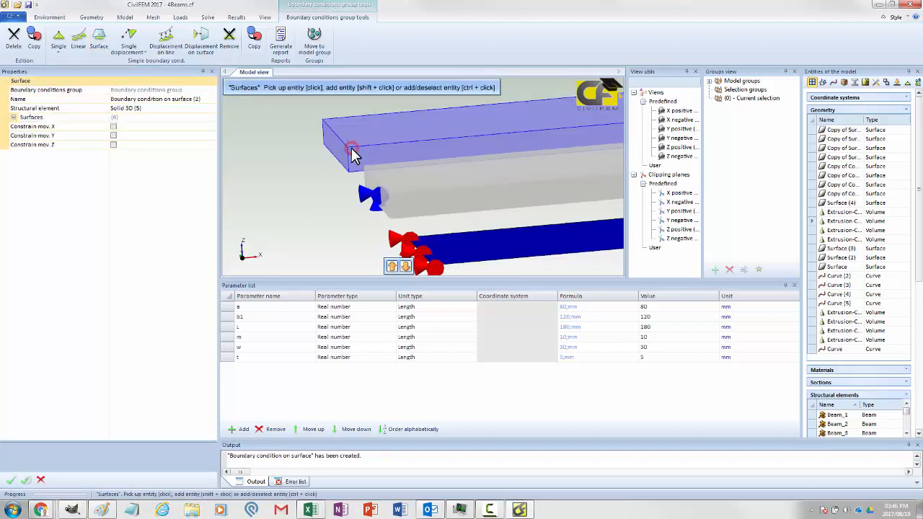
pyautogui.click(349, 152)
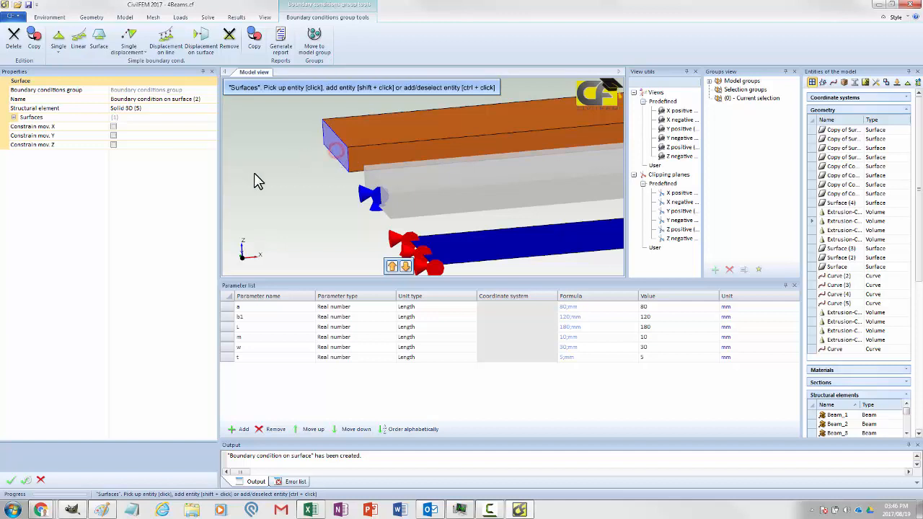
pyautogui.click(113, 127)
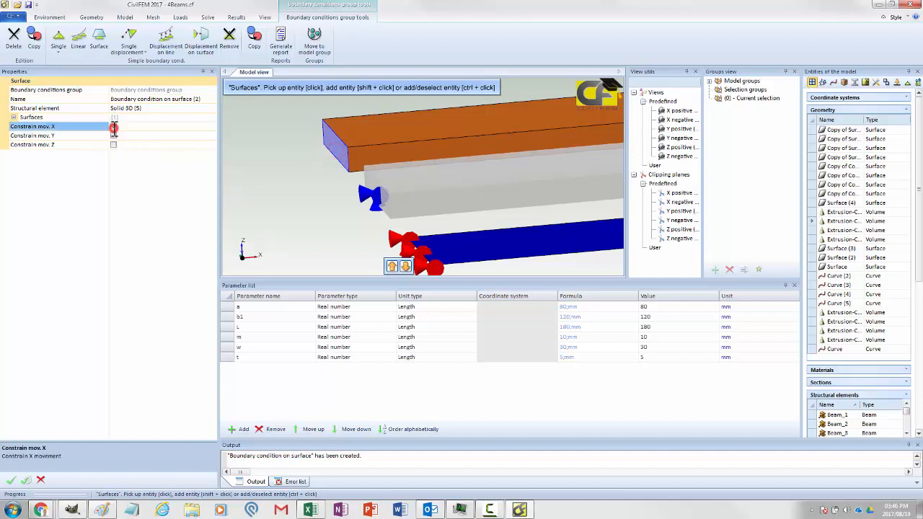
pyautogui.click(113, 136)
pyautogui.click(113, 145)
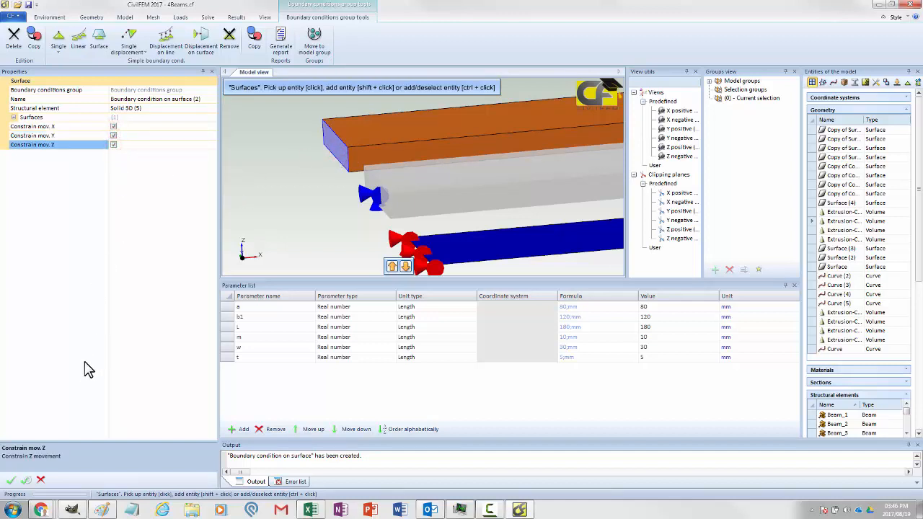
pyautogui.click(11, 479)
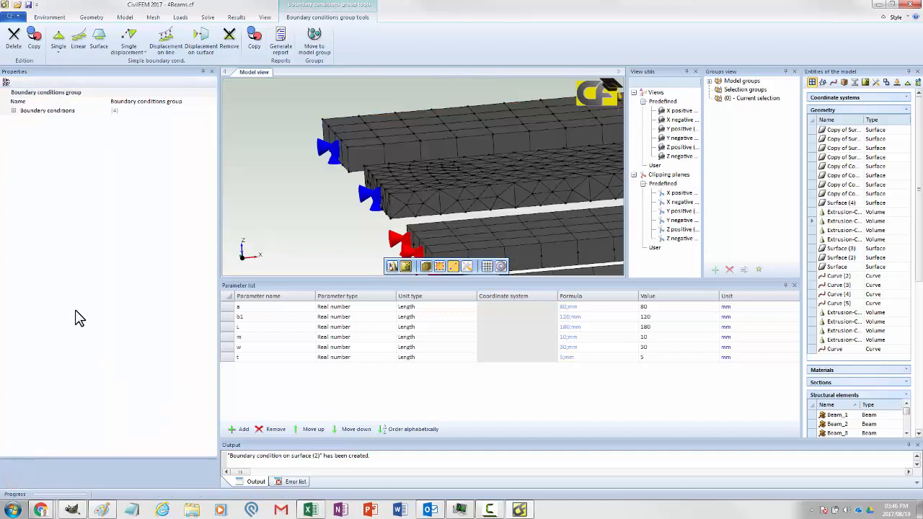
# Merge all nodes of the four-beam mesh, keeping the default tolerance.
pyautogui.scroll(-5, 278, 204)
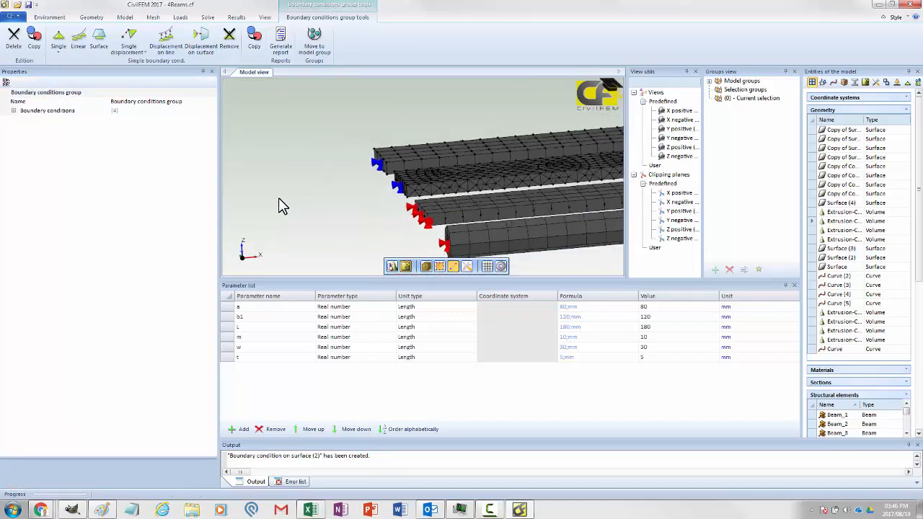
pyautogui.moveTo(326, 202); pyautogui.dragTo(242, 201, button='middle')
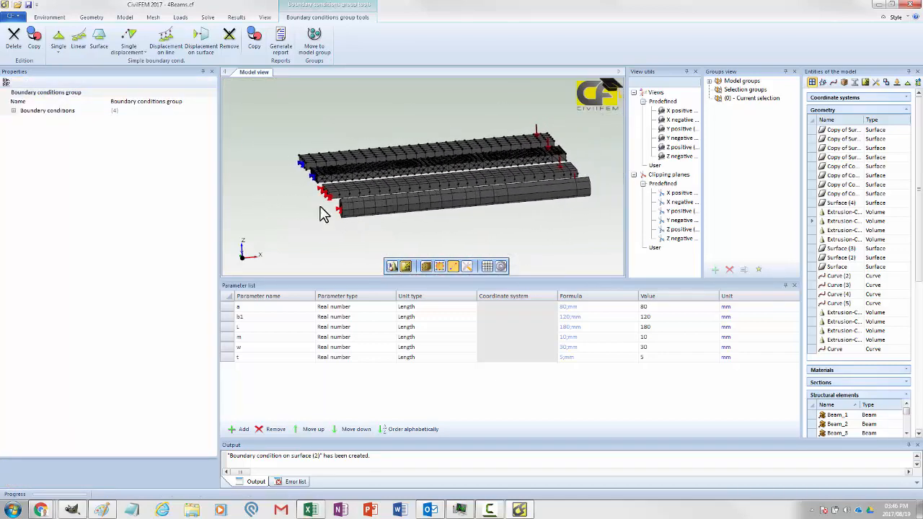
pyautogui.scroll(5, 301, 192)
pyautogui.scroll(-5, 226, 203)
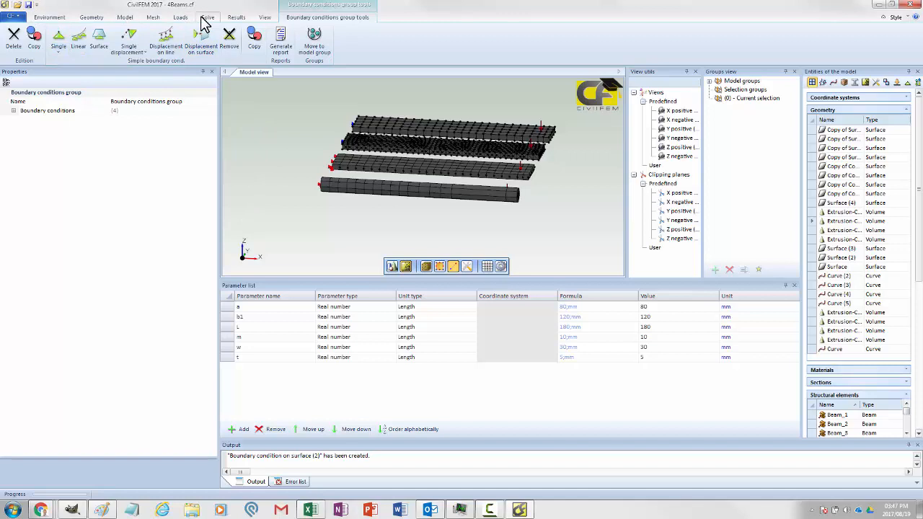
pyautogui.click(153, 17)
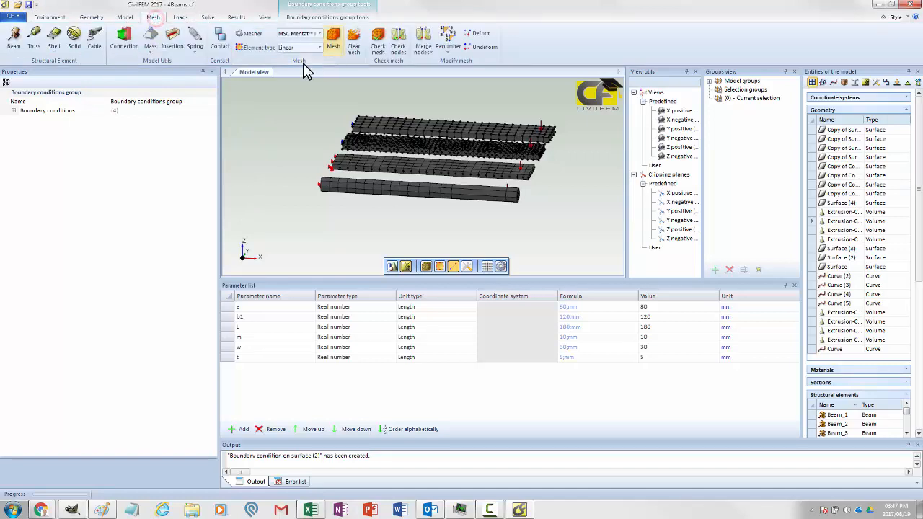
pyautogui.click(422, 47)
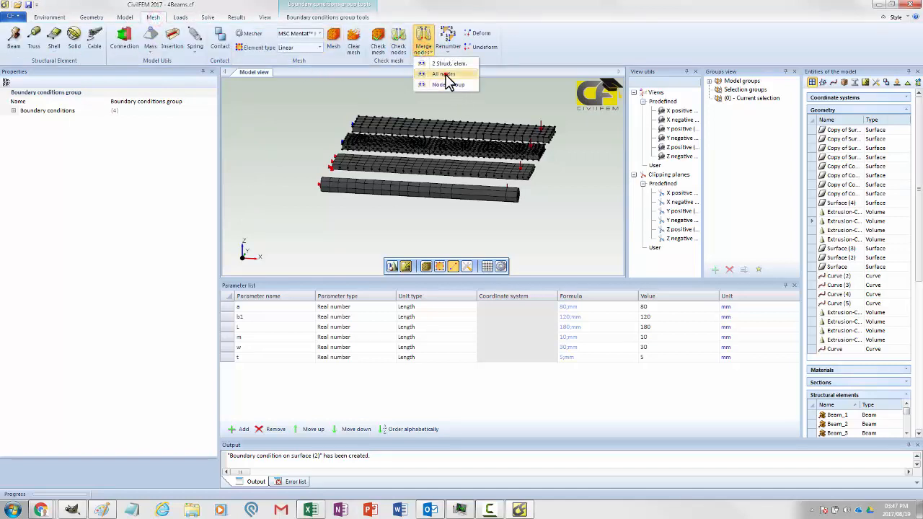
pyautogui.click(446, 74)
pyautogui.click(141, 91)
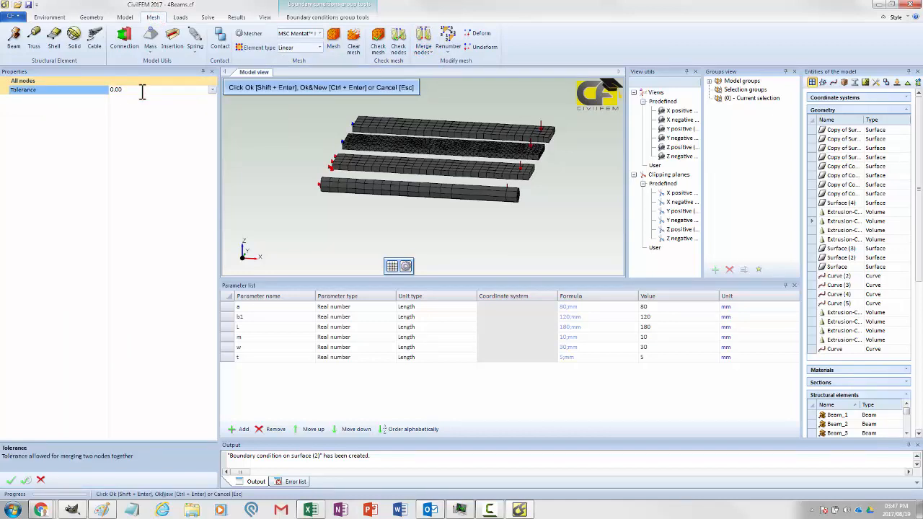
pyautogui.click(11, 480)
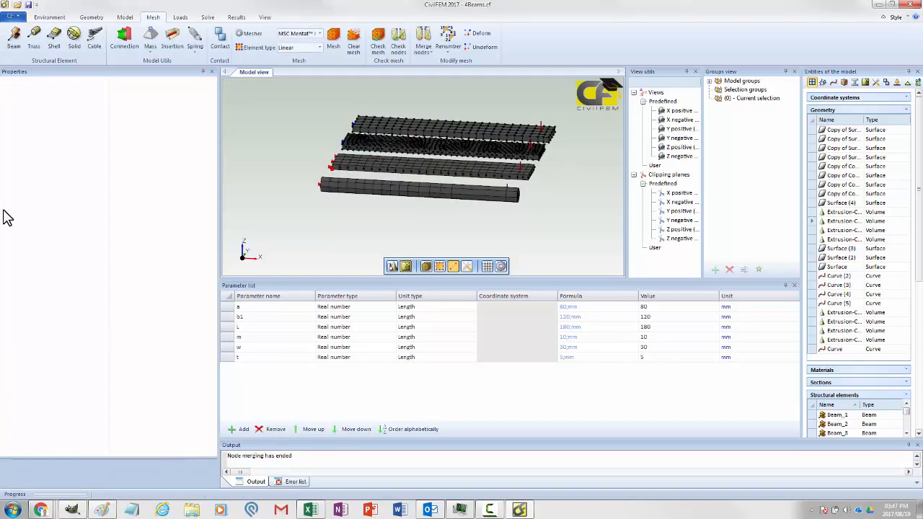
# Start the solution of the model, saving it before proceeding.
pyautogui.click(207, 18)
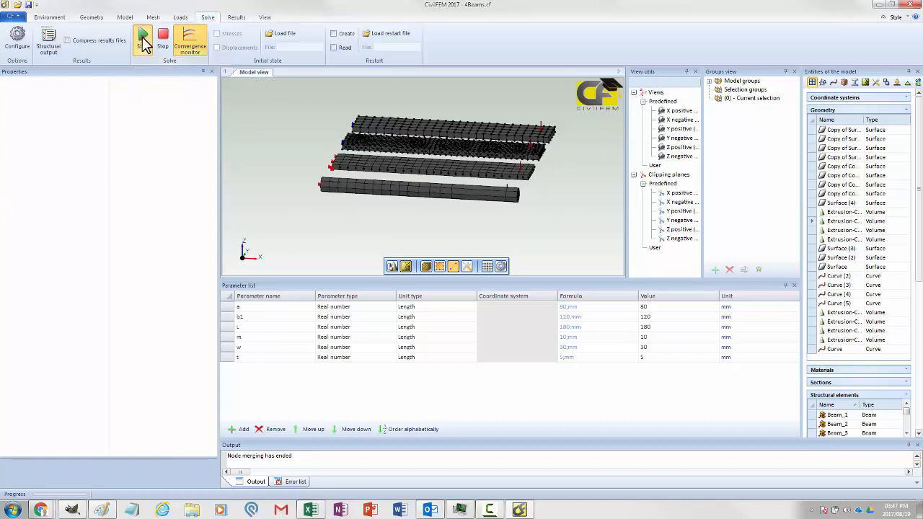
pyautogui.click(144, 42)
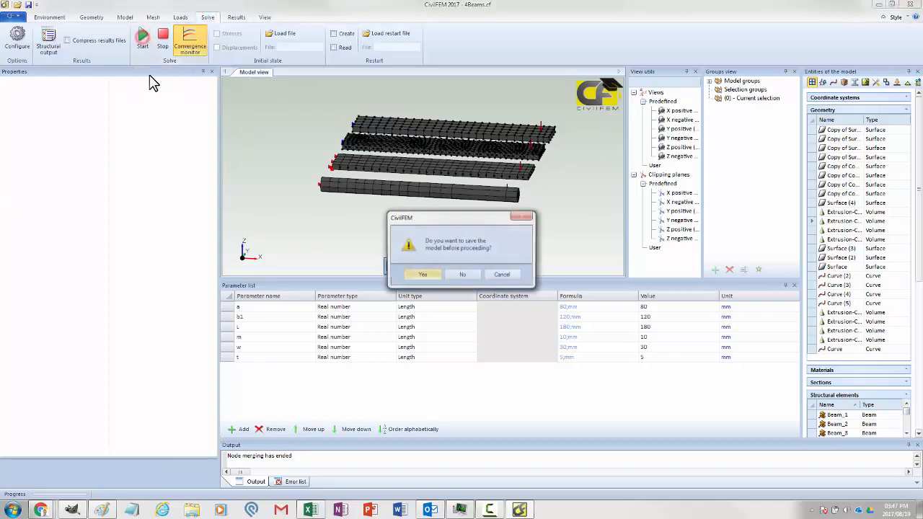
pyautogui.click(423, 276)
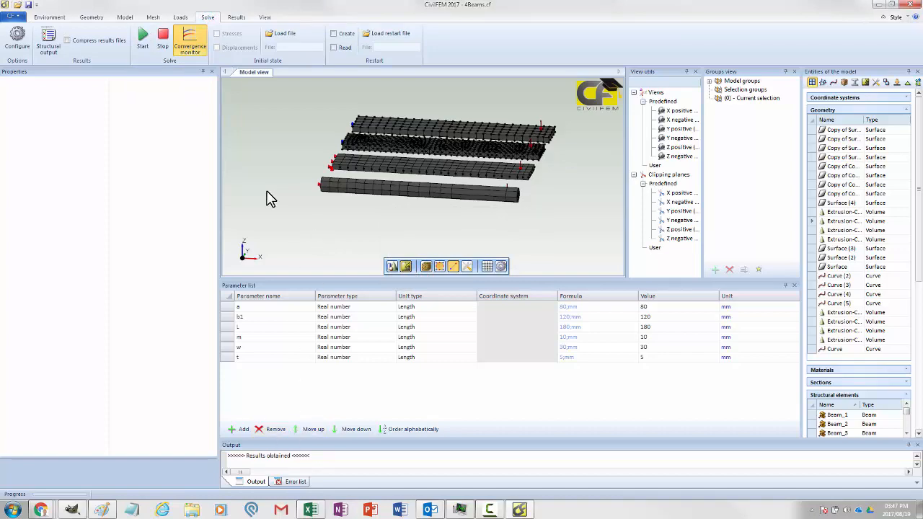
# Load the results file Load case.rcf from the CivilFEM folder.
pyautogui.click(235, 17)
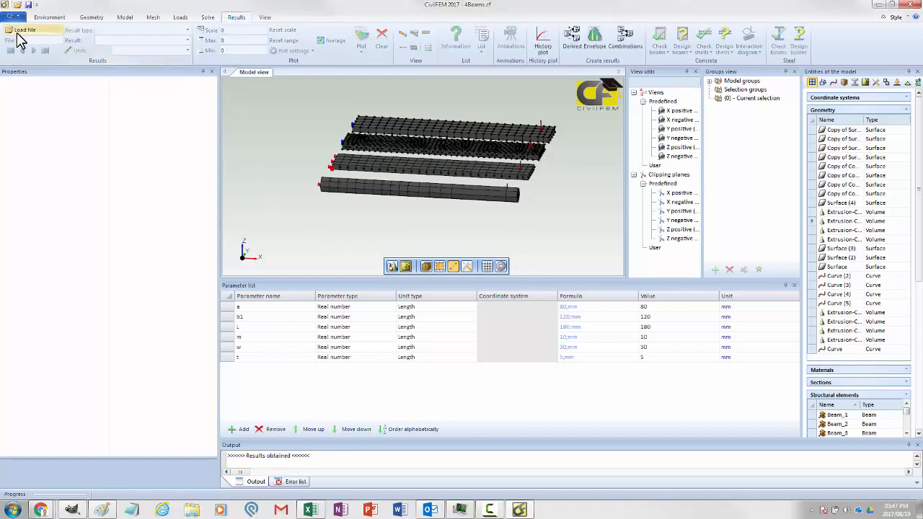
pyautogui.click(19, 33)
pyautogui.click(186, 133)
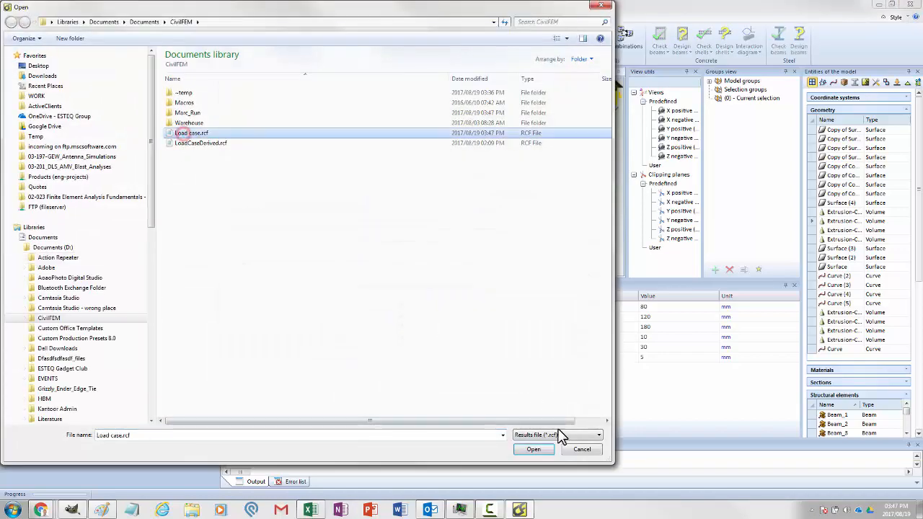
pyautogui.click(537, 450)
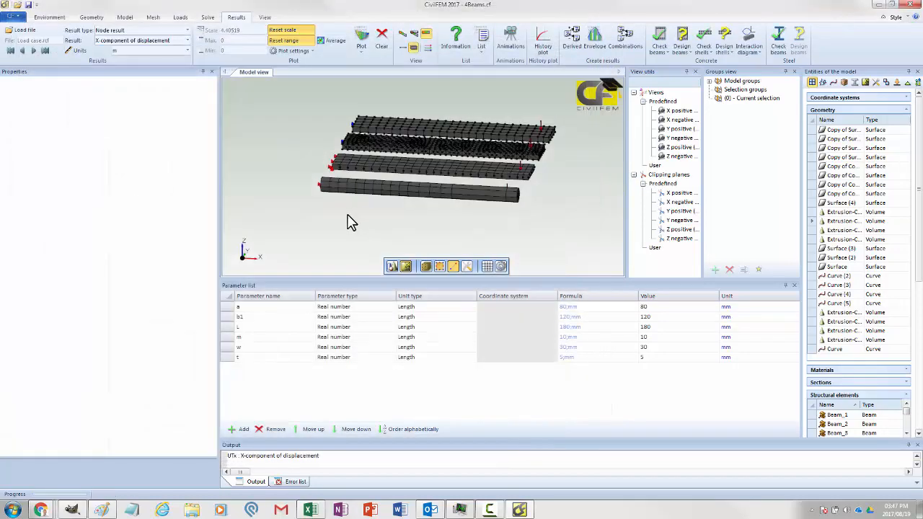
# Plot the Z-component of displacement node result on the deformed shape of the beams.
pyautogui.click(403, 34)
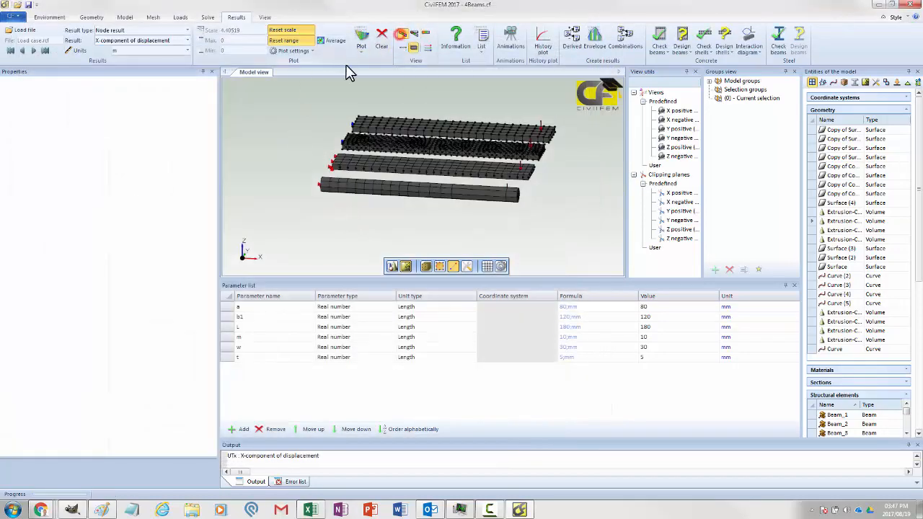
pyautogui.click(173, 41)
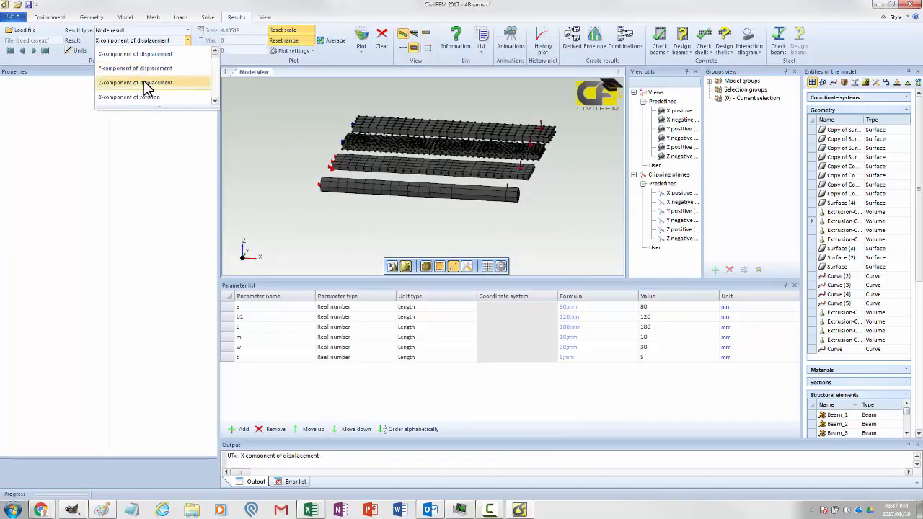
pyautogui.click(146, 85)
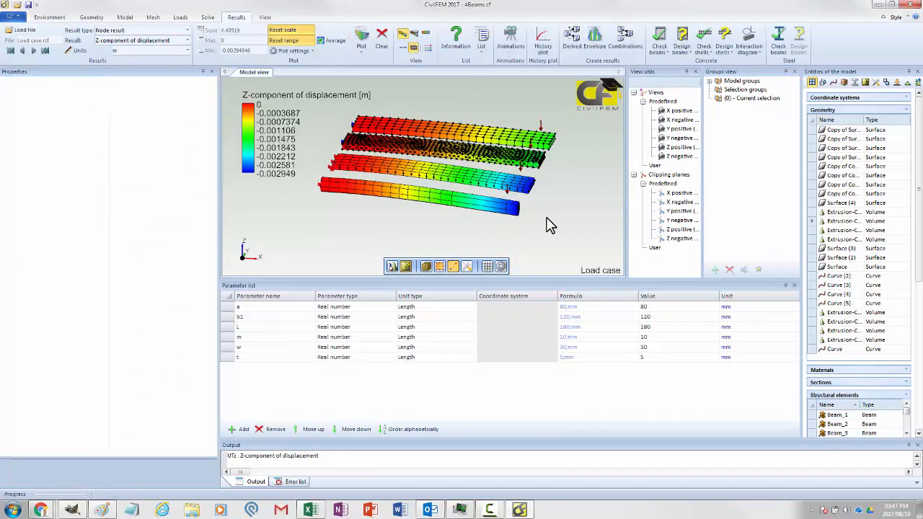
# Compare the Z-displacement contours and deformed shapes of the four beams, and clear the results plot.
pyautogui.moveTo(546, 226); pyautogui.dragTo(490, 165, button='middle')
pyautogui.scroll(5, 510, 176)
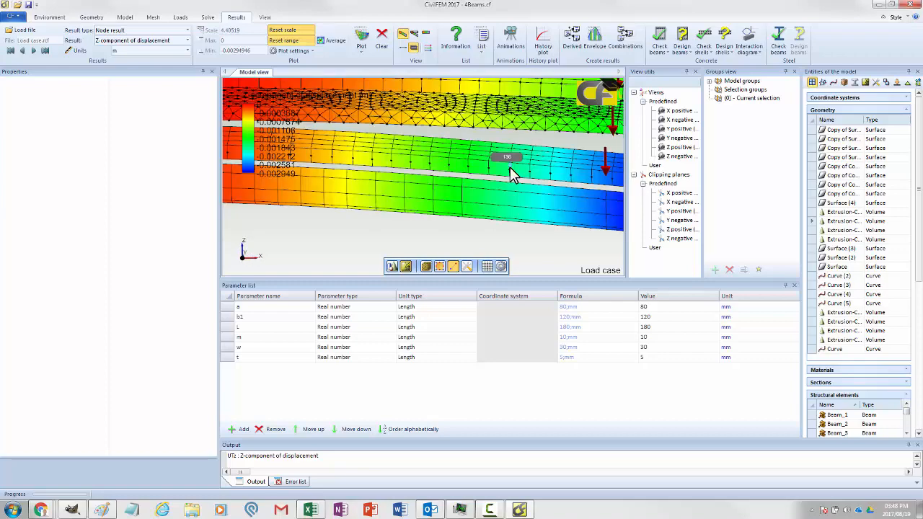
pyautogui.scroll(-5, 509, 175)
pyautogui.moveTo(542, 200); pyautogui.dragTo(334, 220, button='middle')
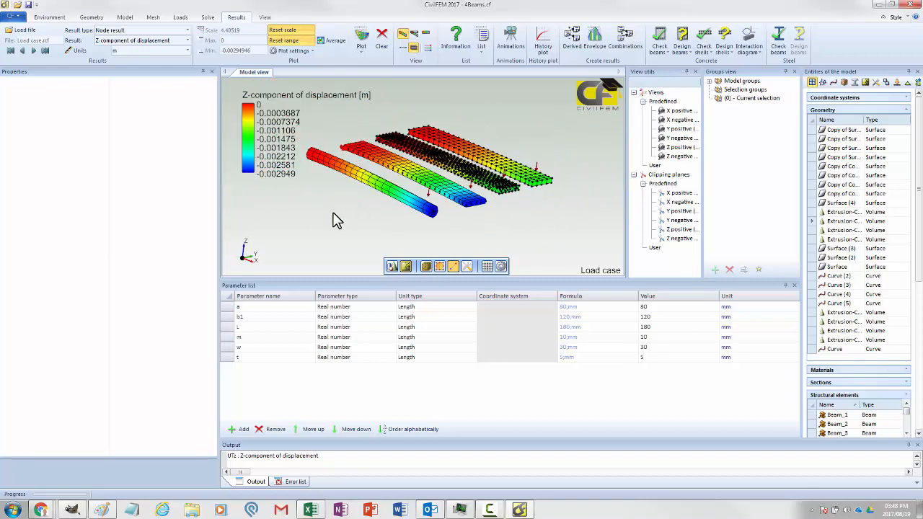
pyautogui.scroll(-3, 552, 200)
pyautogui.scroll(6, 570, 214)
pyautogui.scroll(-4, 570, 217)
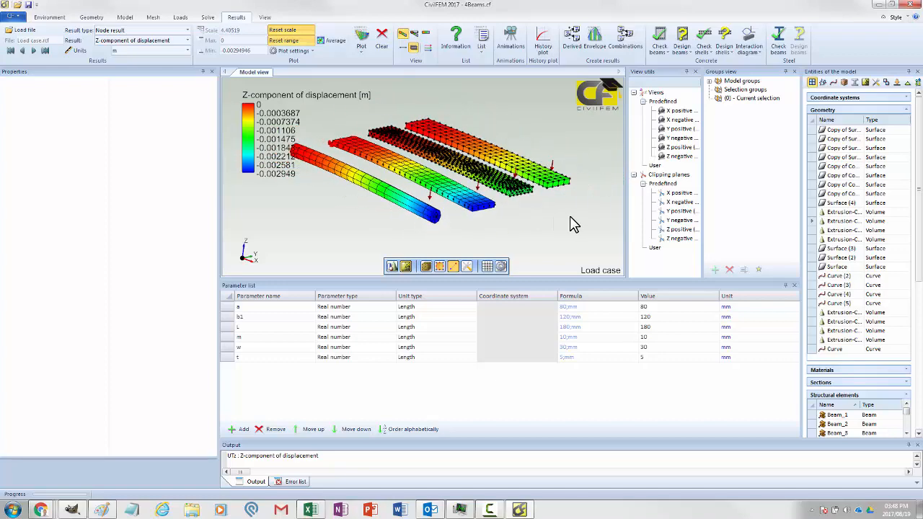
pyautogui.moveTo(570, 215); pyautogui.dragTo(537, 220, button='middle')
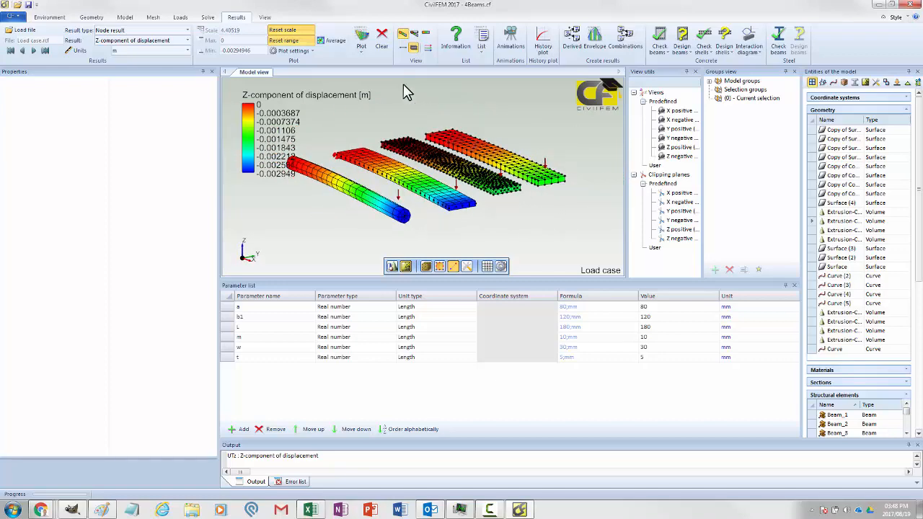
pyautogui.click(380, 37)
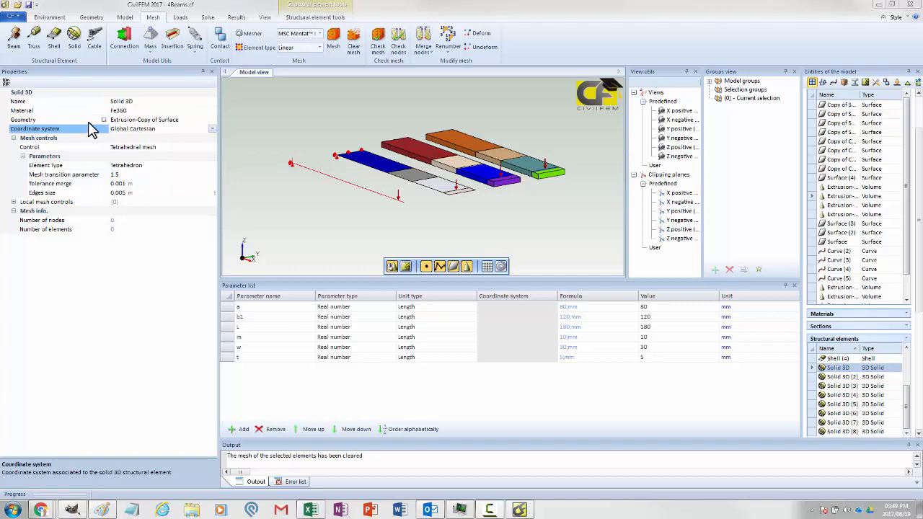
# Check the available mesh element types and inspect the ends of the unmeshed shell and solid beams.
pyautogui.click(312, 53)
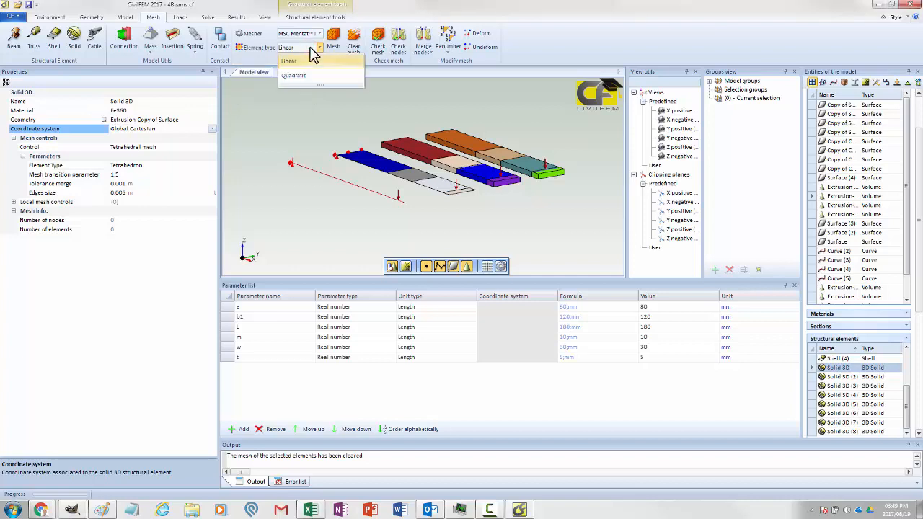
pyautogui.click(373, 202)
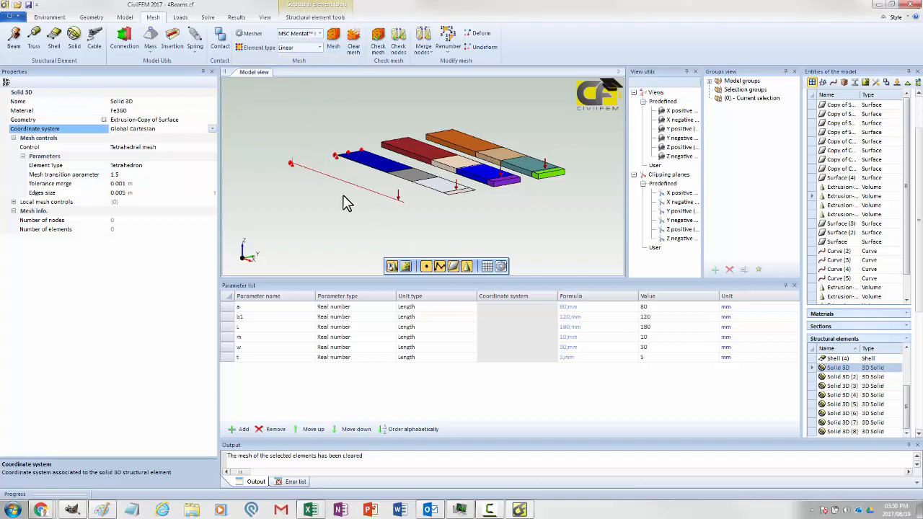
pyautogui.moveTo(308, 197); pyautogui.dragTo(432, 215, button='middle')
pyautogui.scroll(-2, 478, 191)
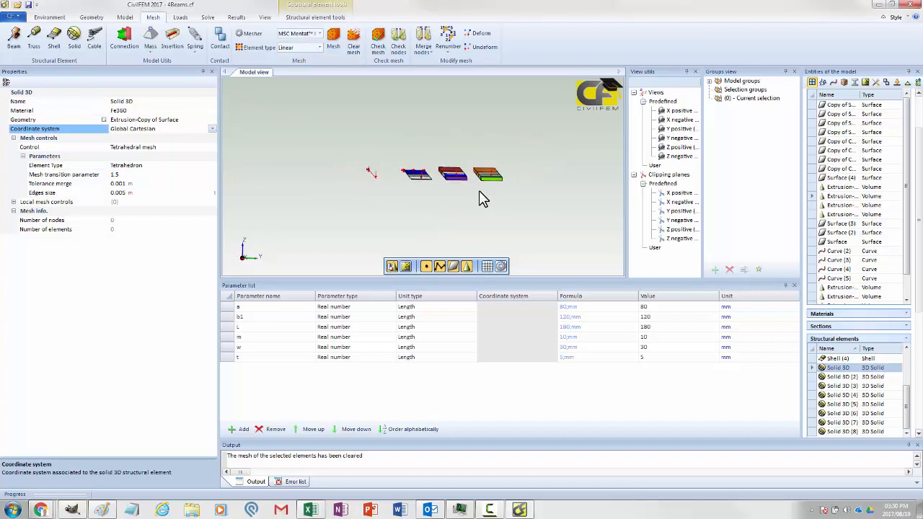
pyautogui.scroll(5, 479, 191)
pyautogui.moveTo(514, 208); pyautogui.dragTo(360, 205, button='middle')
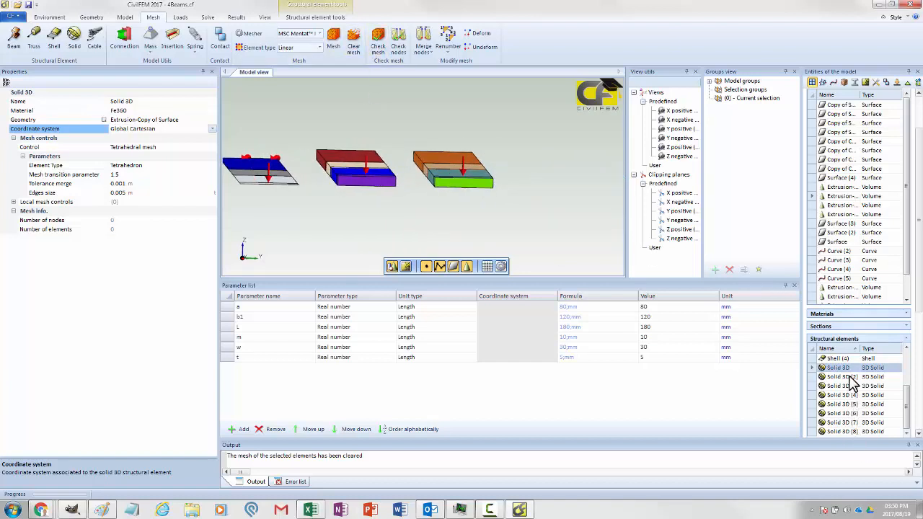
# Select Solid 3D through Solid 3D (4) and set the mesh element type to Quadratic.
pyautogui.click(848, 394)
pyautogui.moveTo(905, 396)
pyautogui.mouseDown()
pyautogui.moveTo(905, 384)
pyautogui.moveTo(901, 392)
pyautogui.mouseUp()
pyautogui.click(842, 368)
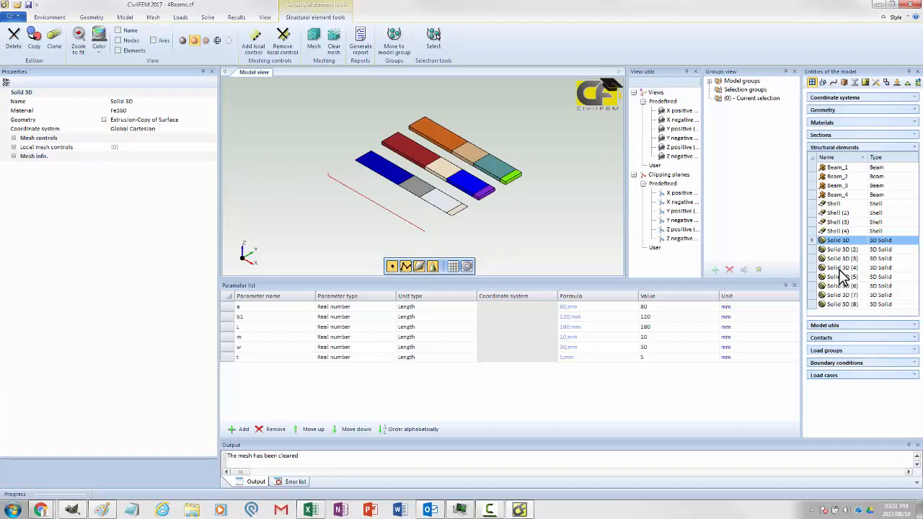
pyautogui.keyDown('shift'); pyautogui.click(839, 267); pyautogui.keyUp('shift')
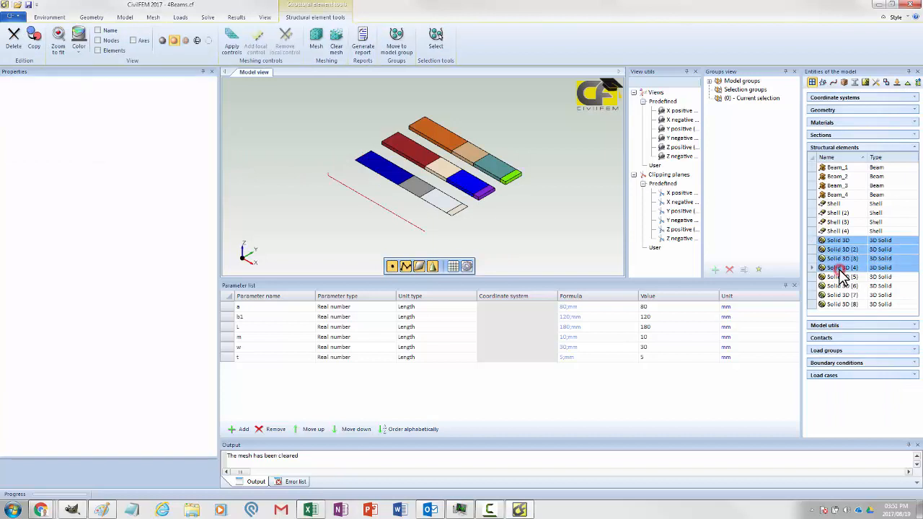
pyautogui.click(153, 17)
pyautogui.click(291, 48)
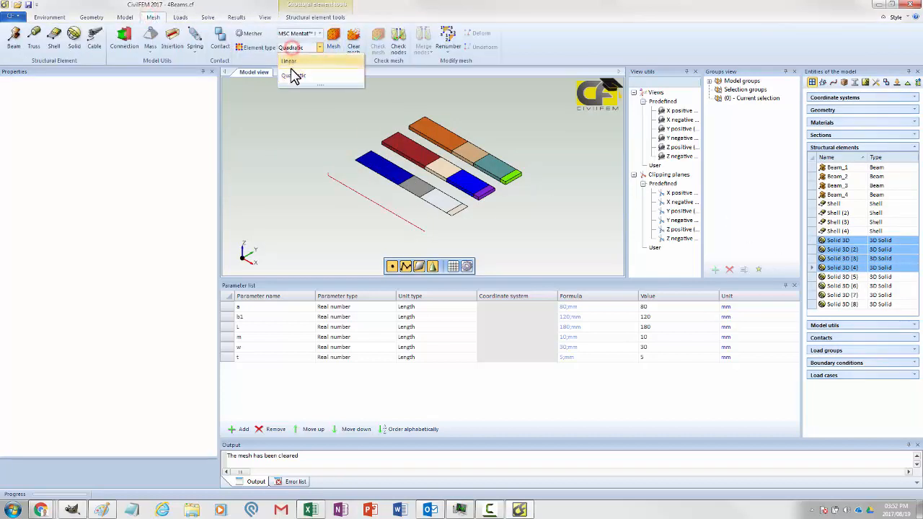
pyautogui.click(294, 75)
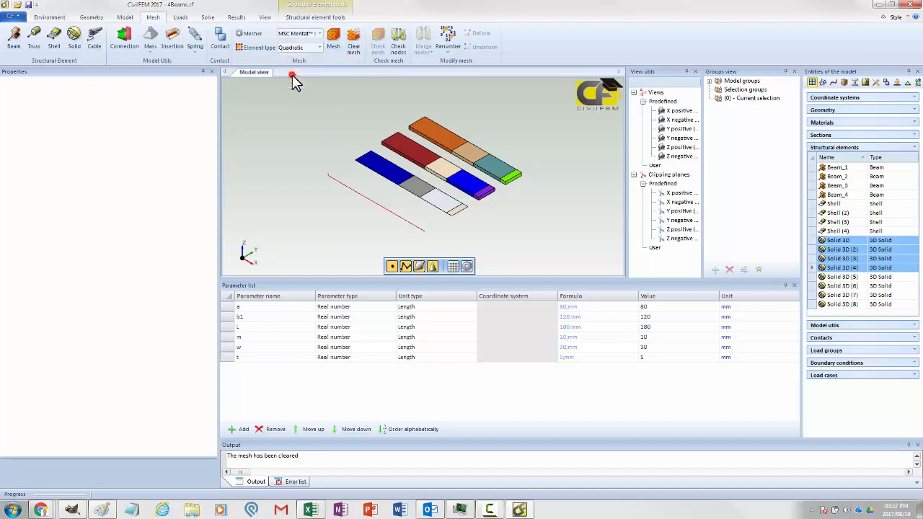
# Try to mesh all structural elements in the model, saving it before proceeding.
pyautogui.click(336, 40)
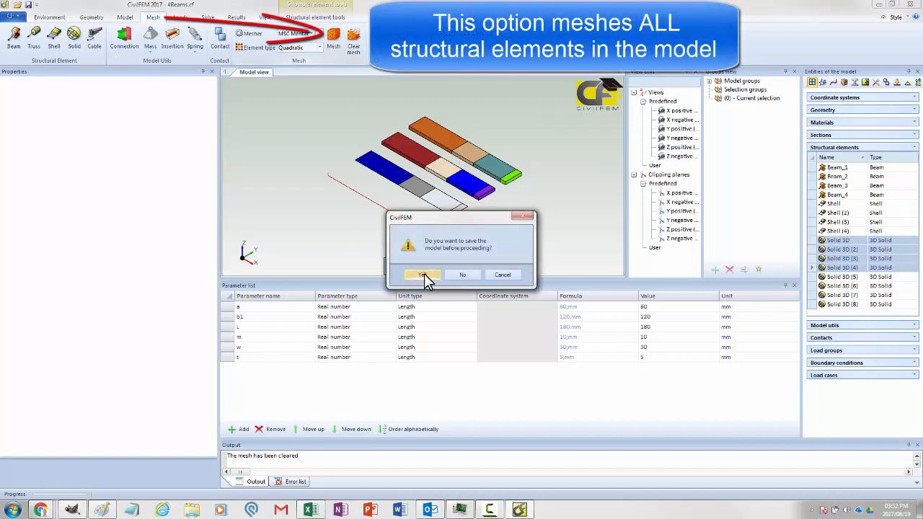
pyautogui.click(423, 273)
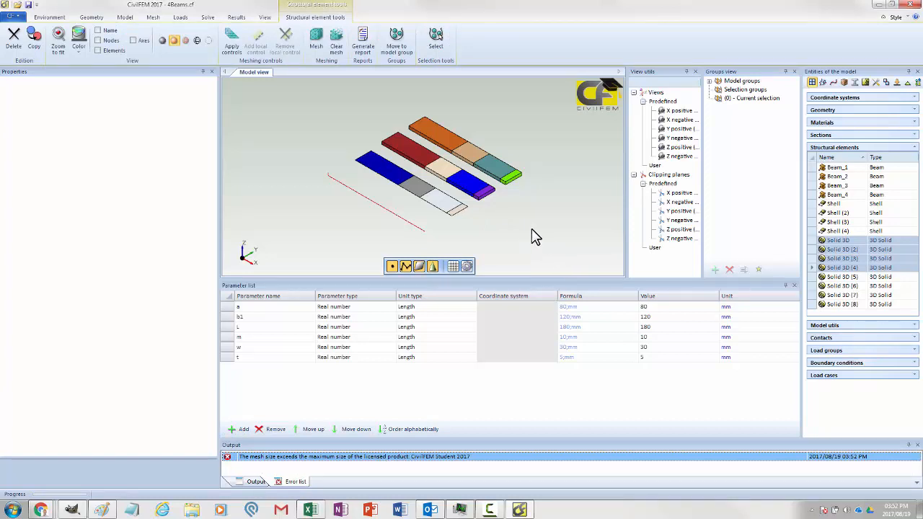
pyautogui.moveTo(485, 210); pyautogui.dragTo(477, 207, button='middle')
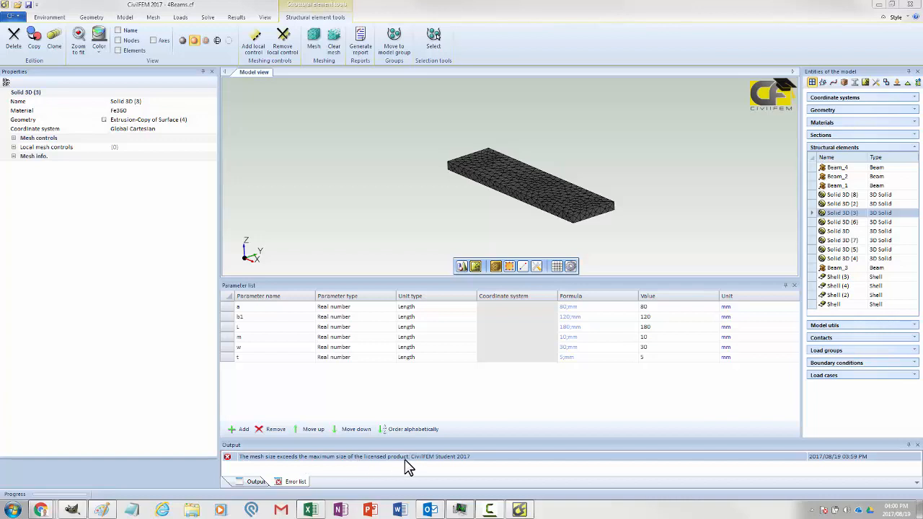
# Examine the node and element counts in the mesh info of the solid structural elements, sorting the elements by name.
pyautogui.click(13, 157)
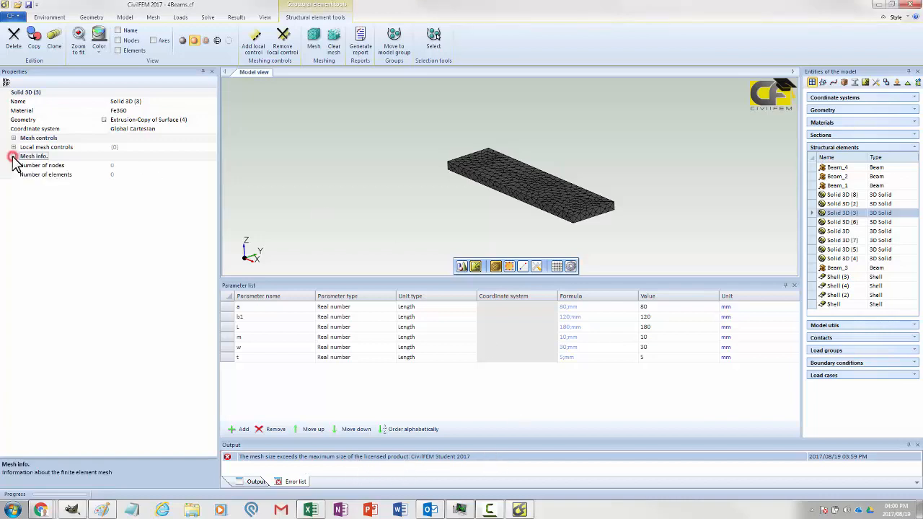
pyautogui.click(829, 194)
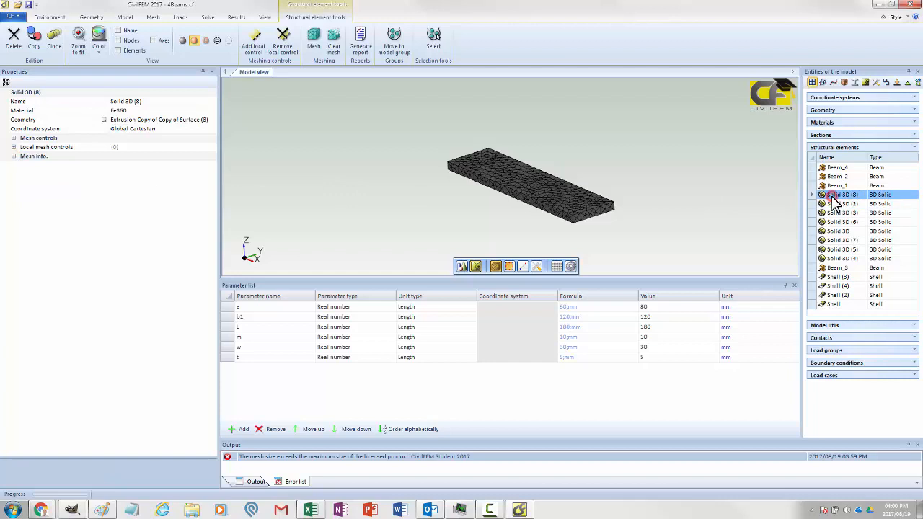
pyautogui.click(13, 156)
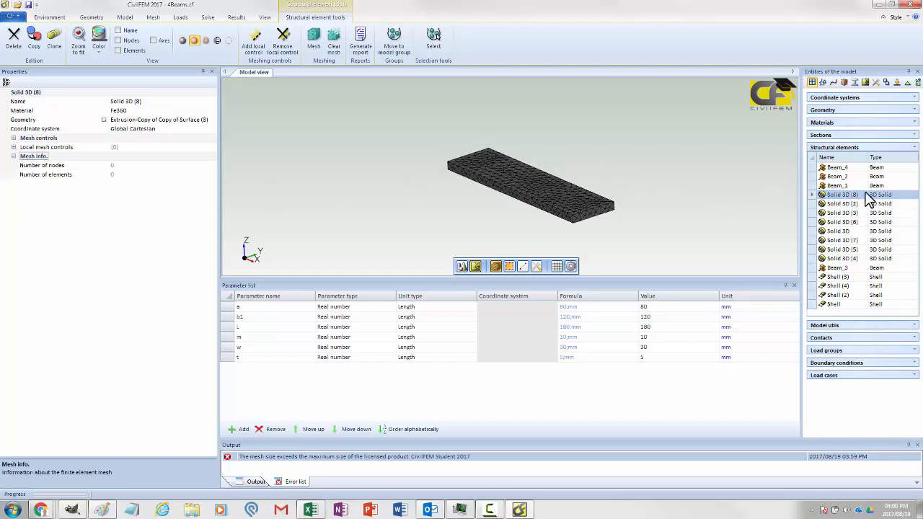
pyautogui.click(842, 204)
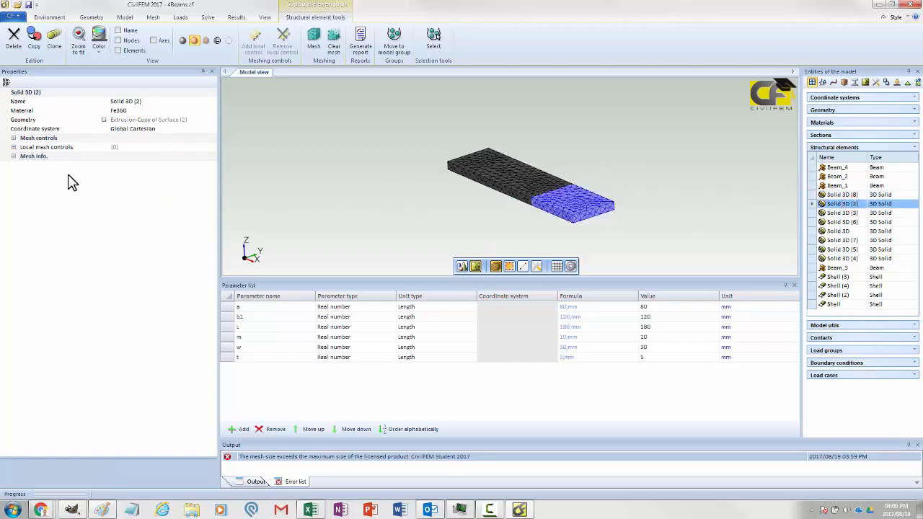
pyautogui.click(13, 156)
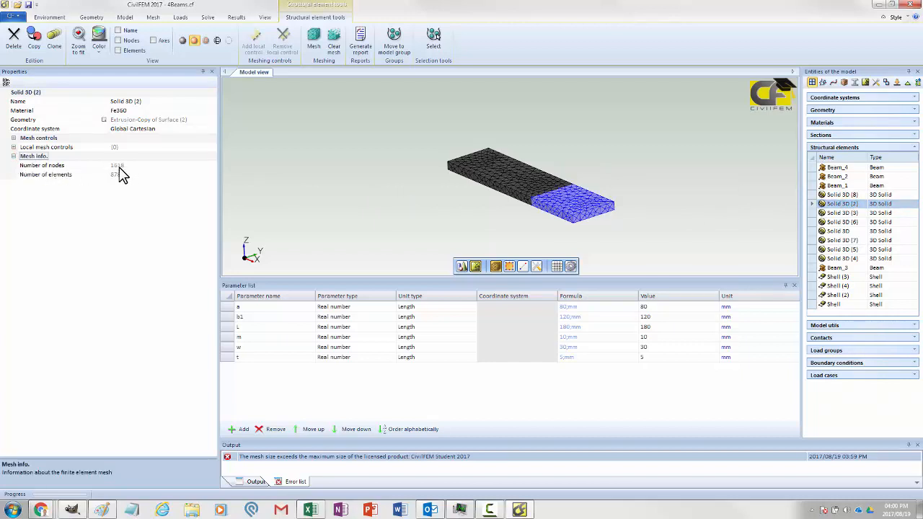
pyautogui.click(843, 194)
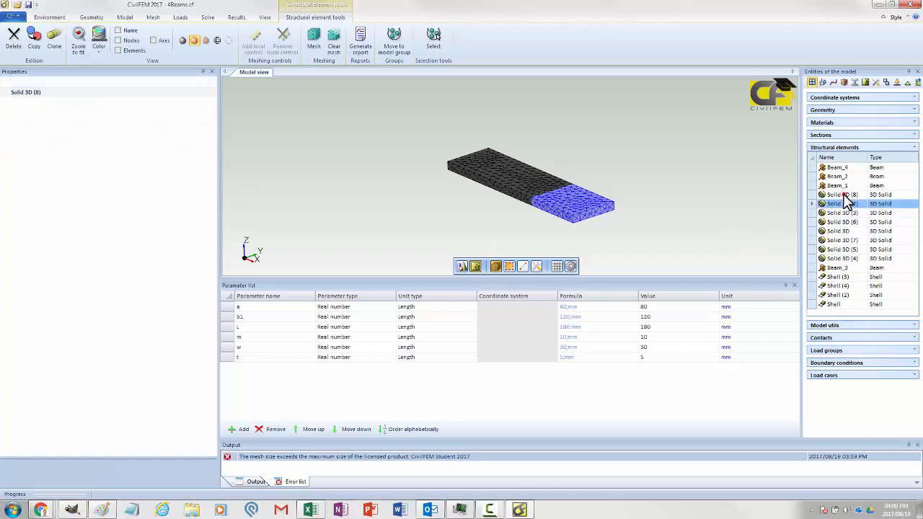
pyautogui.click(842, 204)
pyautogui.click(841, 213)
pyautogui.click(842, 222)
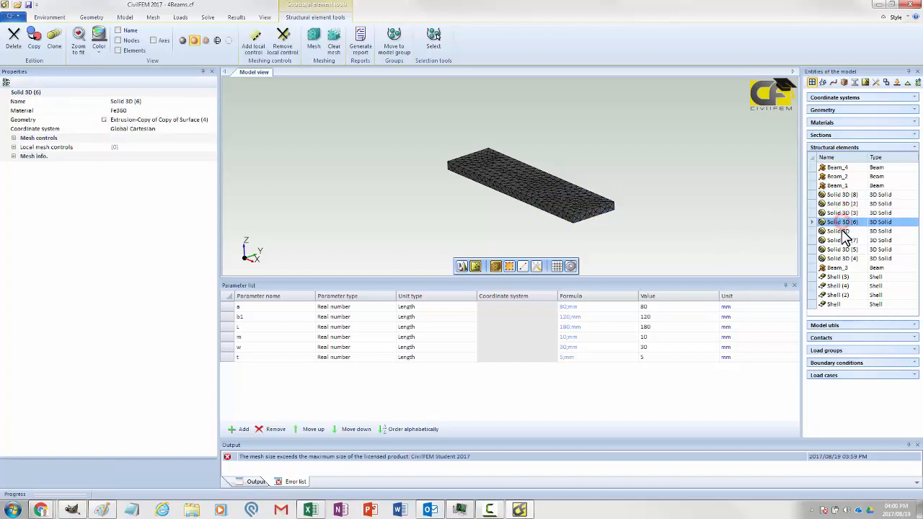
pyautogui.click(839, 231)
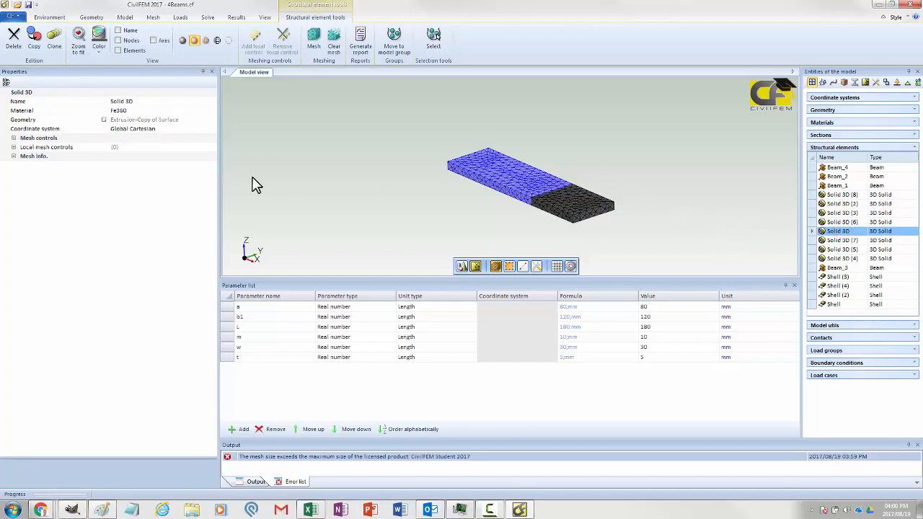
pyautogui.click(826, 158)
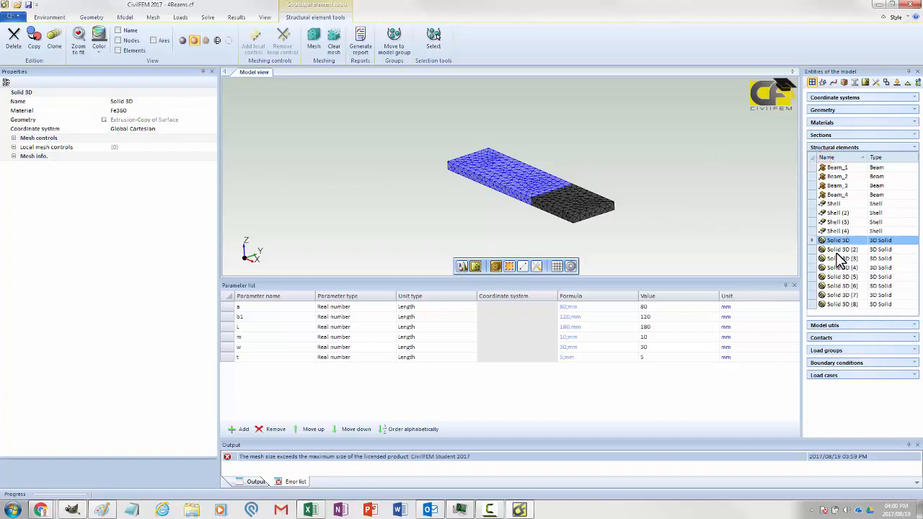
pyautogui.click(13, 156)
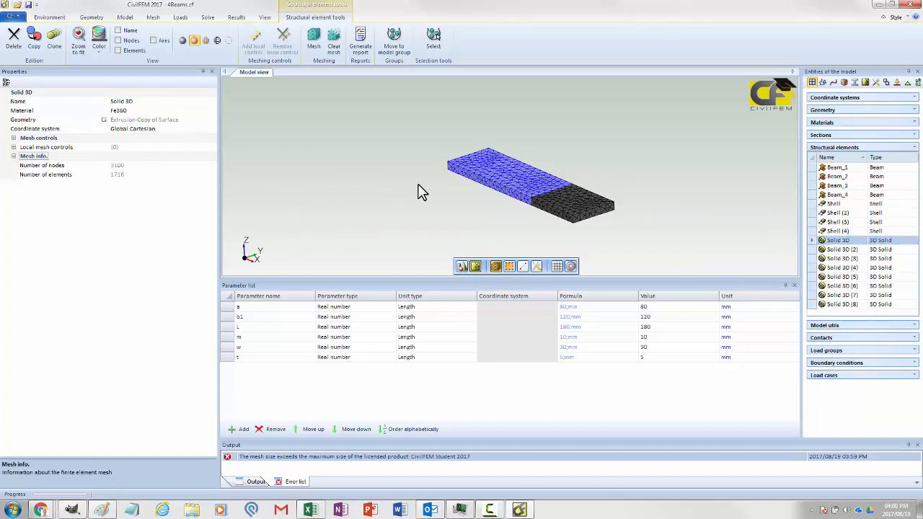
# Clear the partial tetrahedral mesh from the model.
pyautogui.moveTo(435, 194); pyautogui.dragTo(456, 173, button='middle')
pyautogui.click(151, 18)
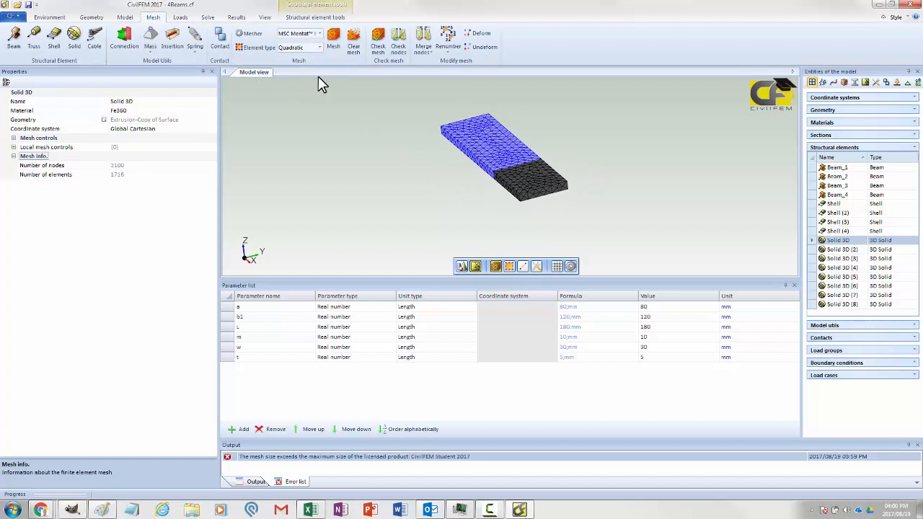
pyautogui.click(354, 44)
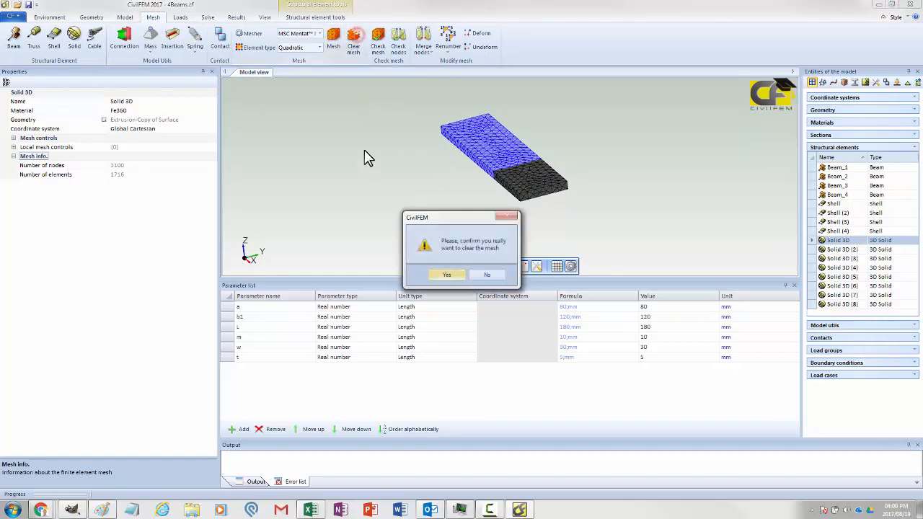
pyautogui.click(448, 273)
pyautogui.moveTo(348, 173); pyautogui.dragTo(295, 160, button='middle')
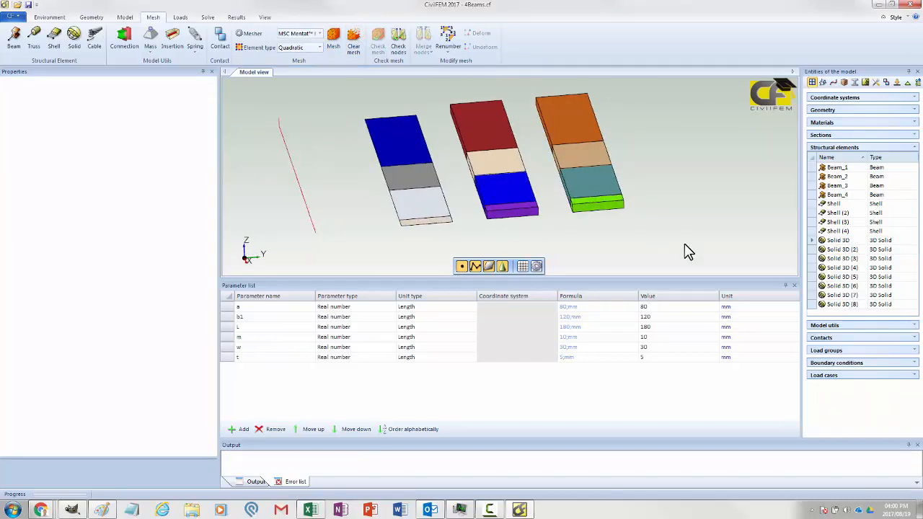
# Set the tetrahedral mesh edges size of Solid 3D and Solid 3D (2) to the formula t*2 (0.01 m).
pyautogui.click(831, 242)
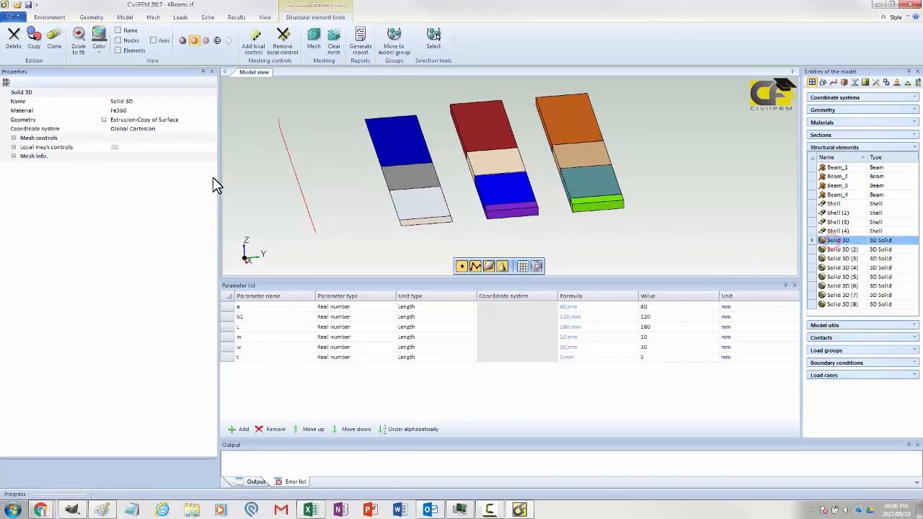
pyautogui.click(13, 137)
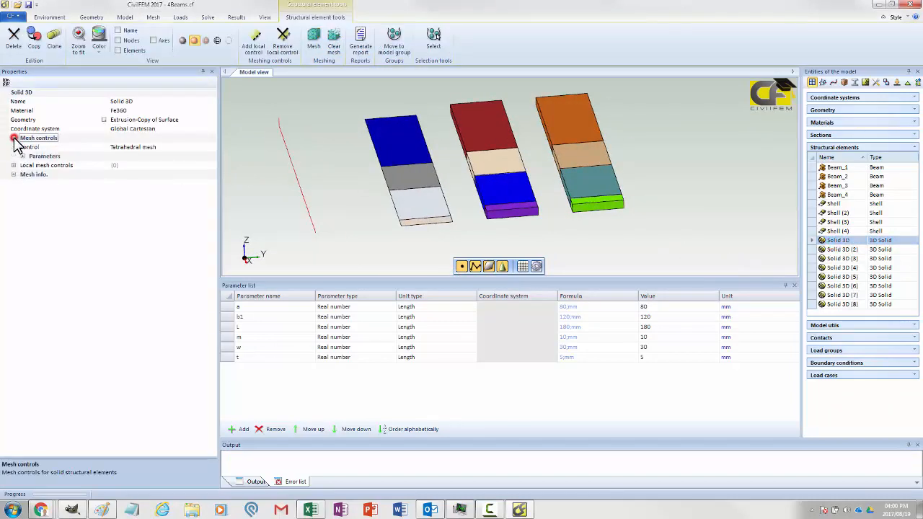
pyautogui.click(22, 157)
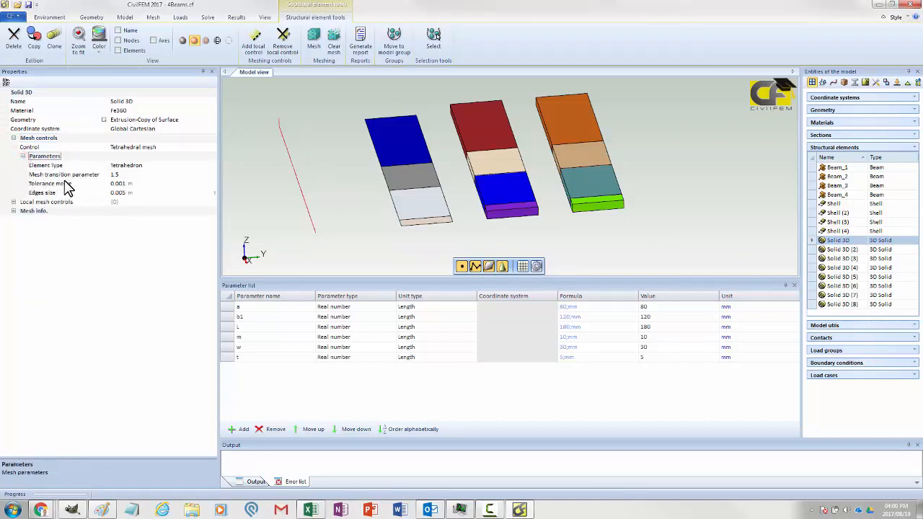
pyautogui.click(147, 192)
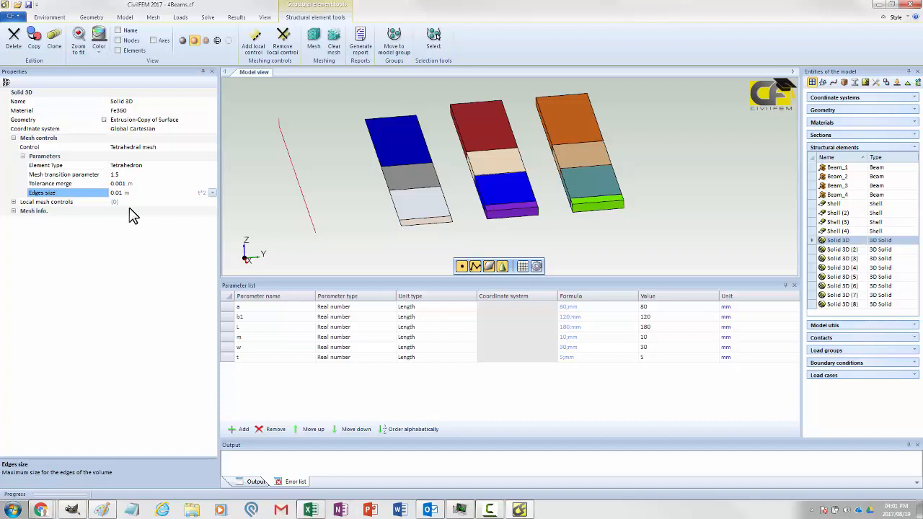
pyautogui.click(842, 249)
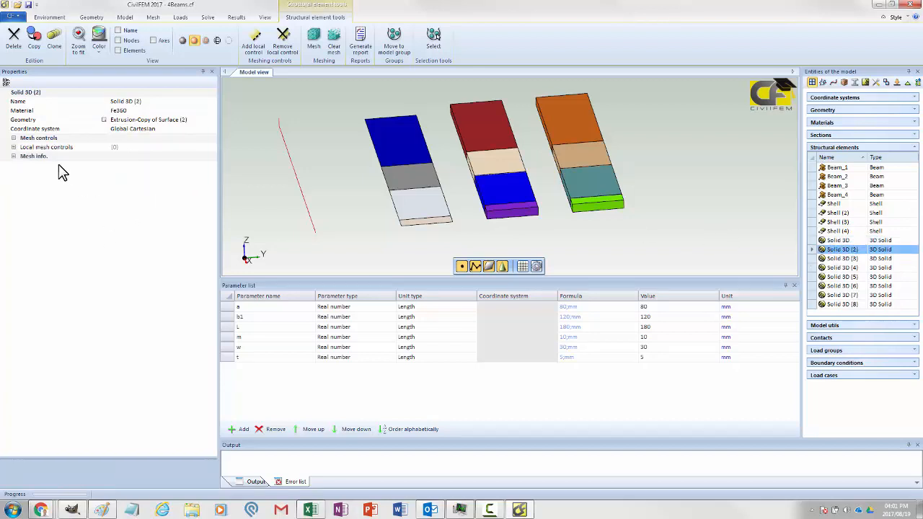
pyautogui.click(13, 138)
pyautogui.click(22, 156)
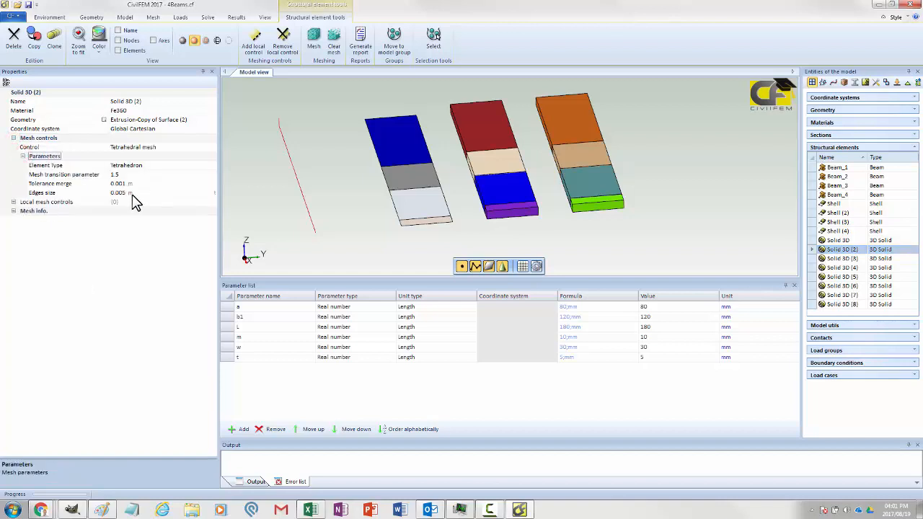
pyautogui.click(129, 195)
# Set the tetrahedral mesh edges size of Solid 3D (3) and Solid 3D (4) to the formula t*2 (0.01 m).
pyautogui.click(836, 258)
pyautogui.click(13, 138)
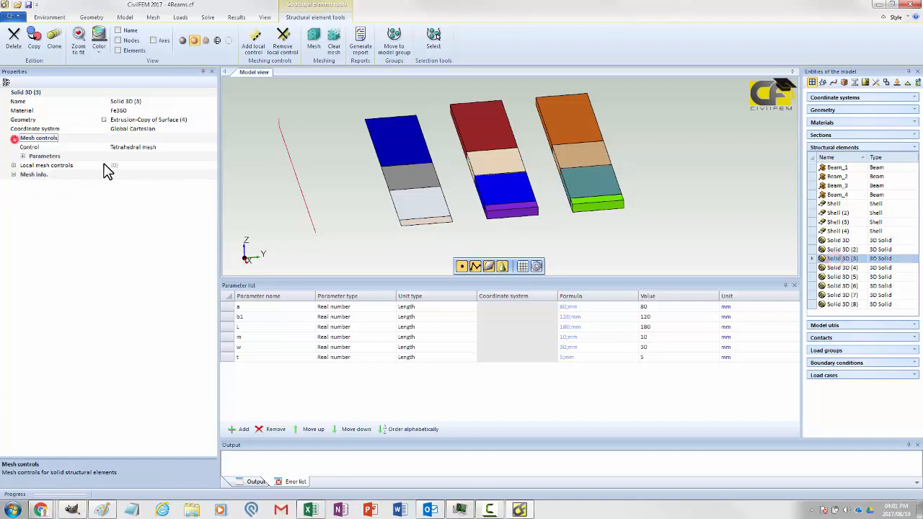
pyautogui.click(23, 155)
pyautogui.click(128, 192)
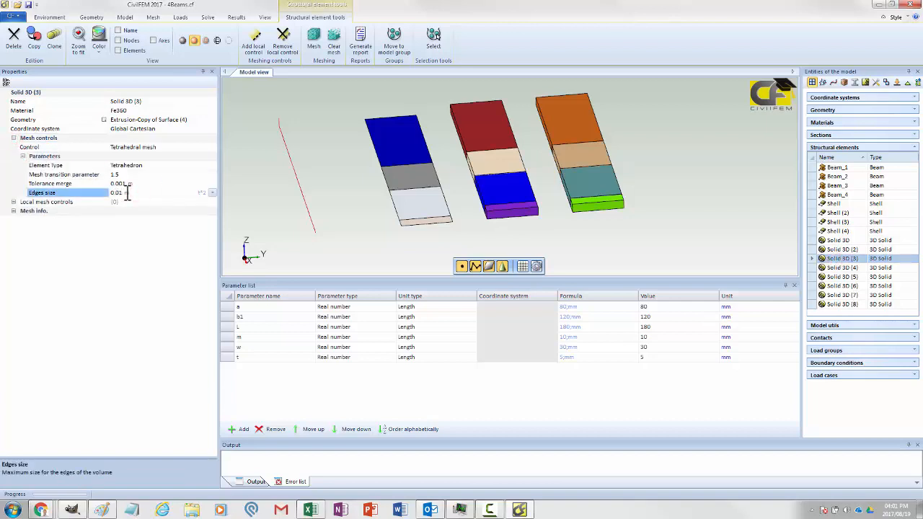
pyautogui.click(852, 267)
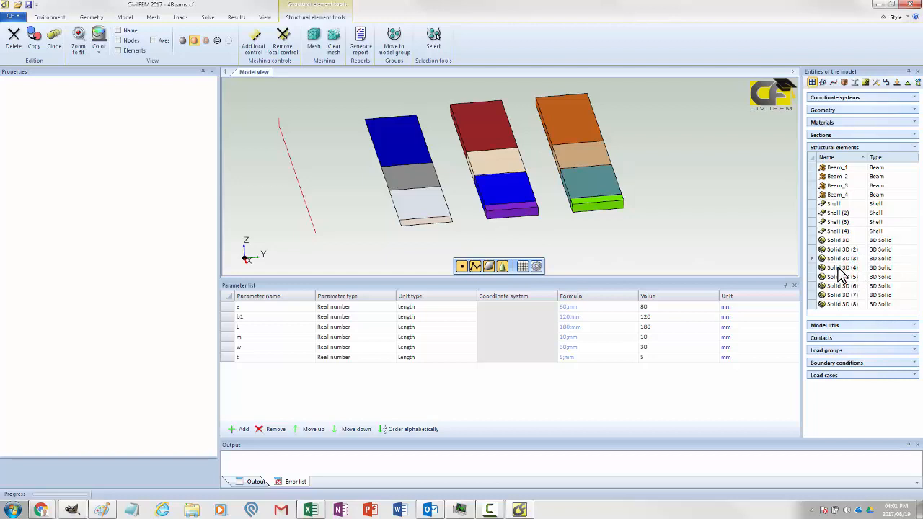
pyautogui.click(13, 138)
pyautogui.click(23, 156)
pyautogui.click(144, 193)
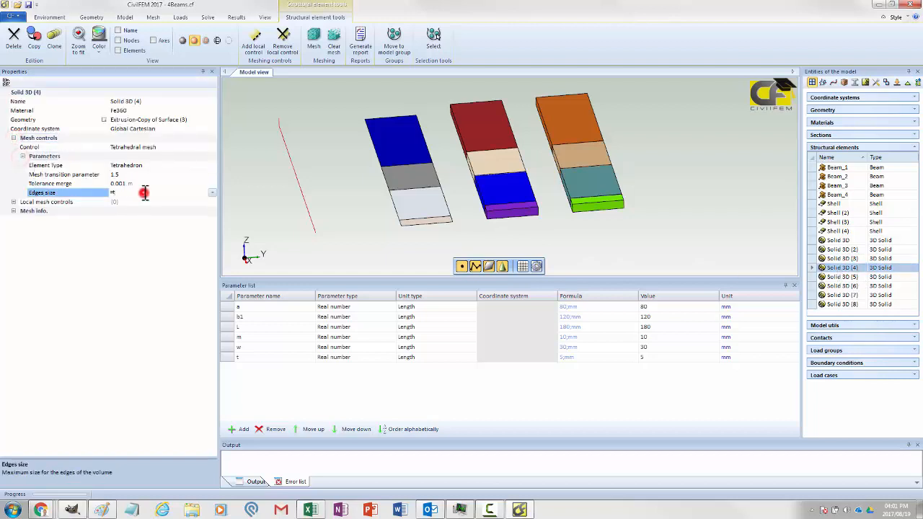
# Mesh only Solid 3D through Solid 3D (4) with quadratic elements, saving the model before proceeding.
pyautogui.keyDown('shift'); pyautogui.click(841, 241); pyautogui.keyUp('shift')
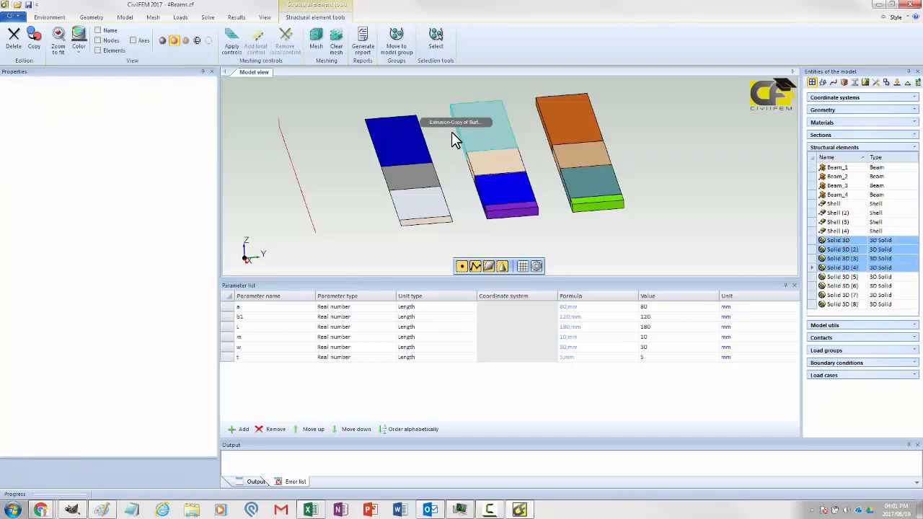
pyautogui.click(153, 17)
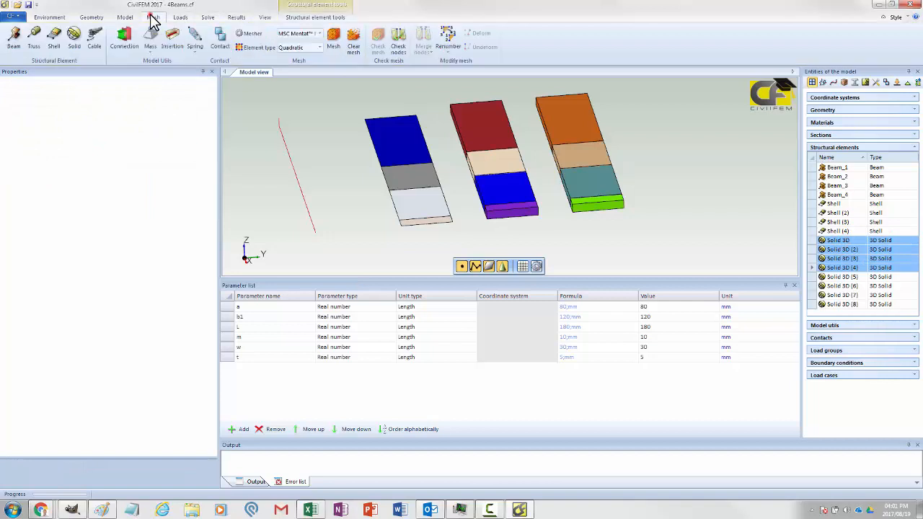
pyautogui.click(316, 46)
pyautogui.click(294, 75)
pyautogui.click(299, 18)
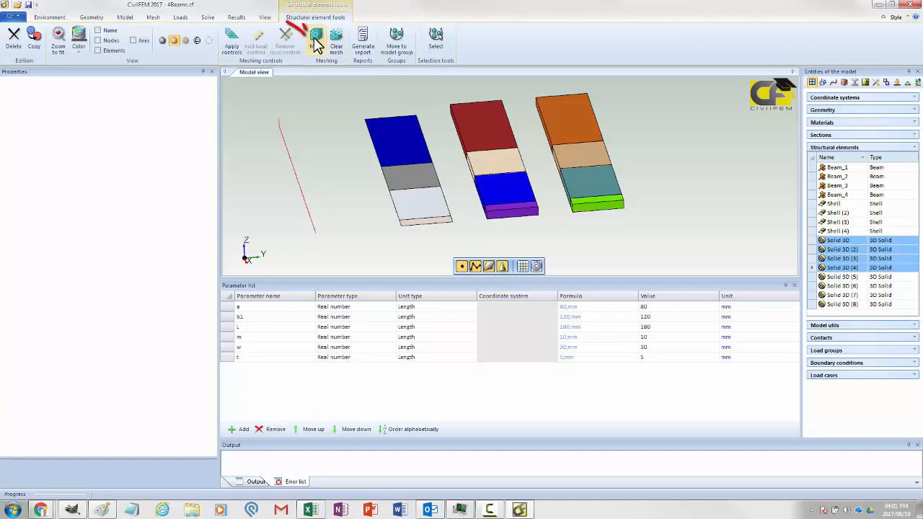
pyautogui.click(316, 38)
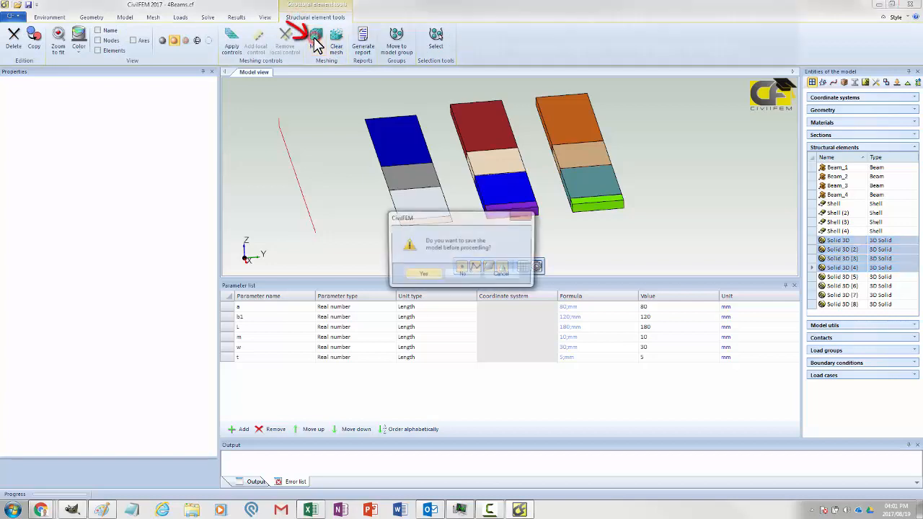
pyautogui.click(425, 275)
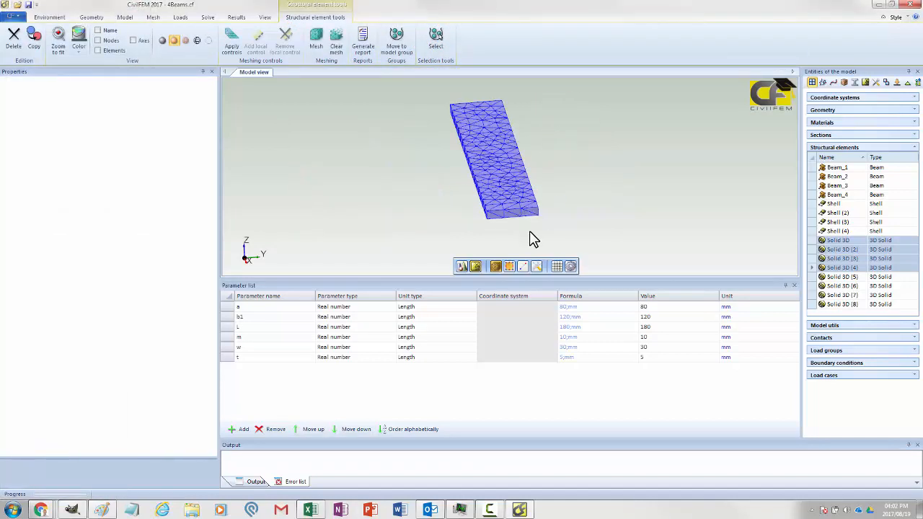
# Examine the end face of the quadratic tetrahedral beam up close with its node numbers shown, and hide the numbers again.
pyautogui.moveTo(534, 246); pyautogui.dragTo(570, 198, button='middle')
pyautogui.scroll(5, 569, 198)
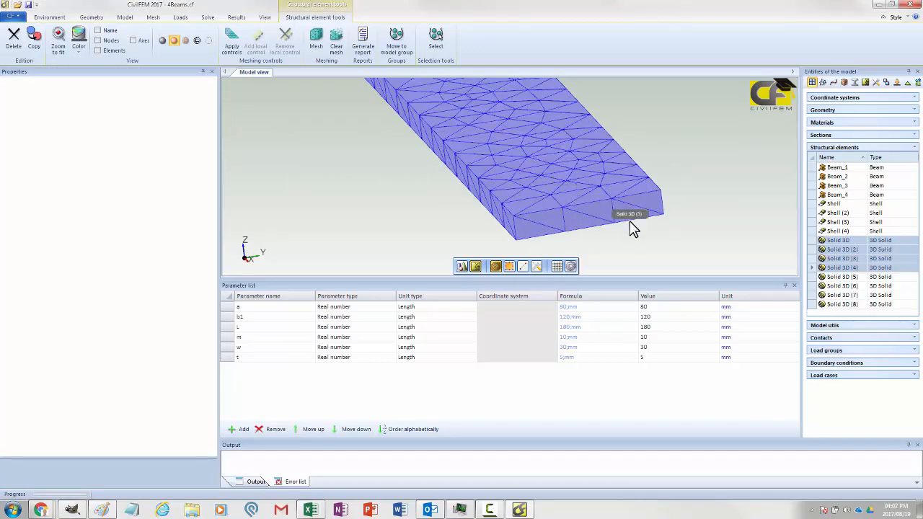
pyautogui.moveTo(663, 209); pyautogui.dragTo(567, 182, button='middle')
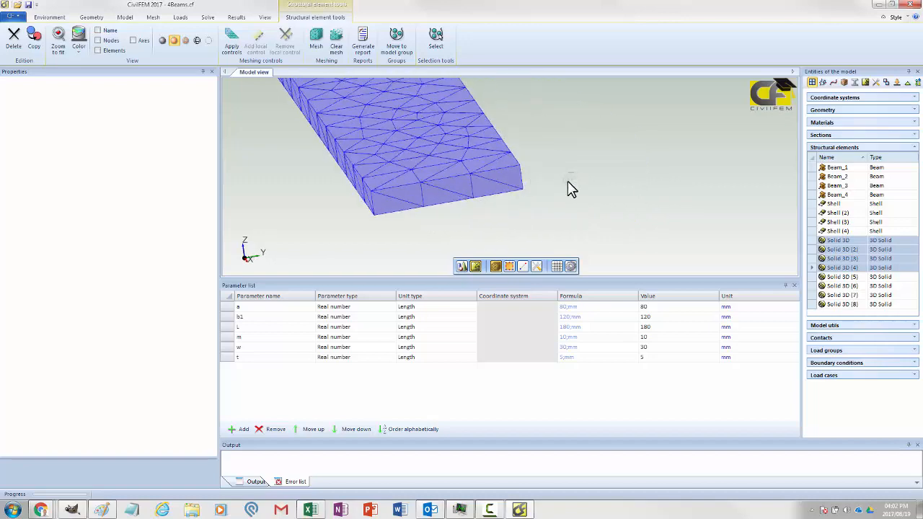
pyautogui.click(99, 40)
pyautogui.scroll(5, 534, 176)
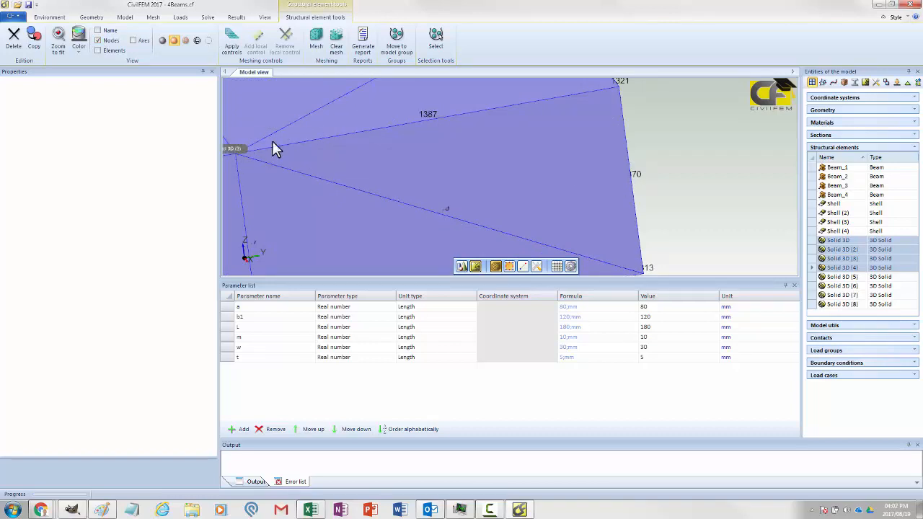
pyautogui.click(97, 41)
pyautogui.moveTo(428, 185); pyautogui.dragTo(446, 154, button='middle')
# Check the mesh info for node and element counts of Solid 3D, Solid 3D (2) and Solid 3D (3).
pyautogui.click(837, 241)
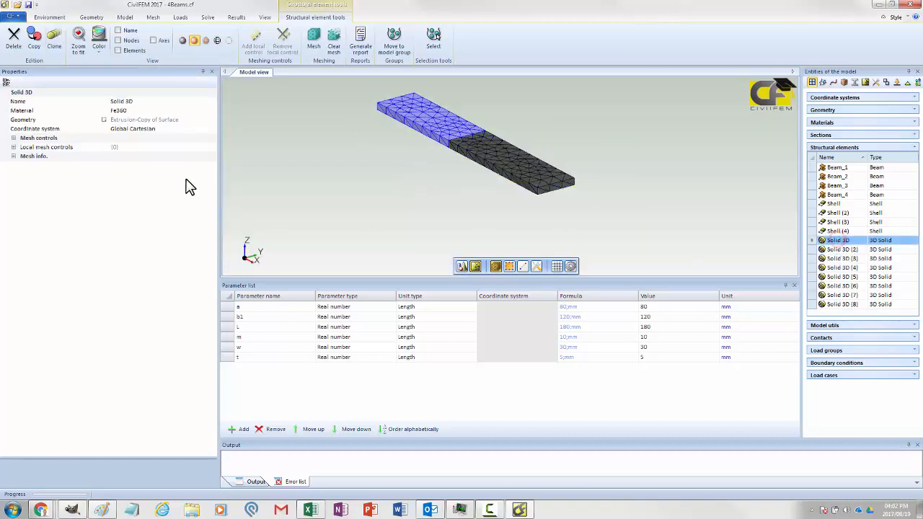
pyautogui.click(13, 156)
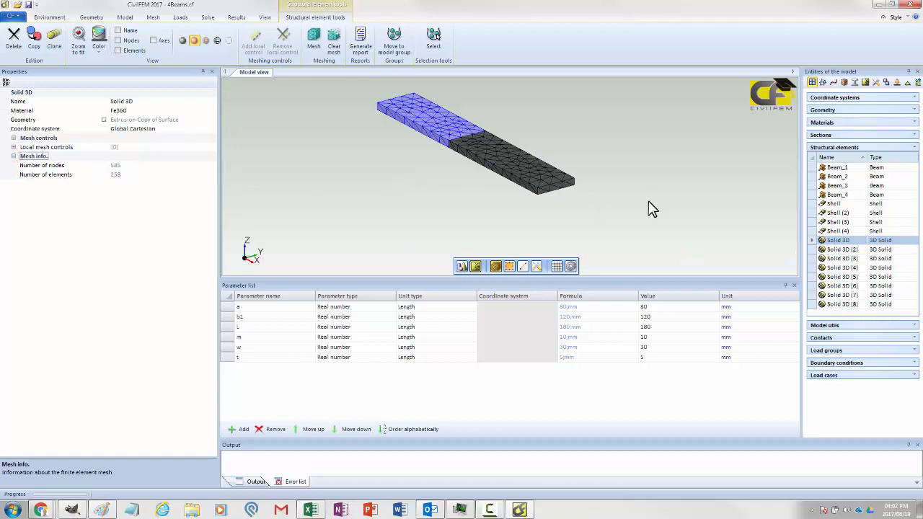
pyautogui.click(836, 250)
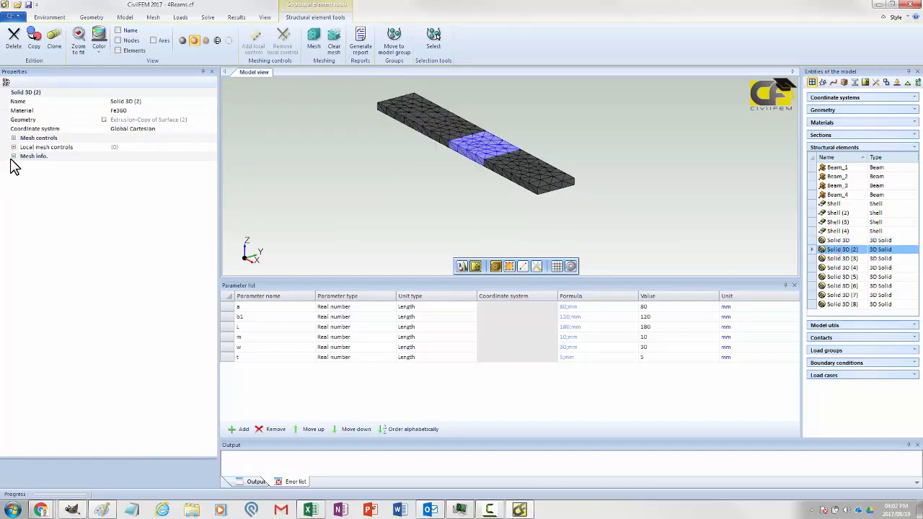
pyautogui.click(12, 157)
pyautogui.click(842, 258)
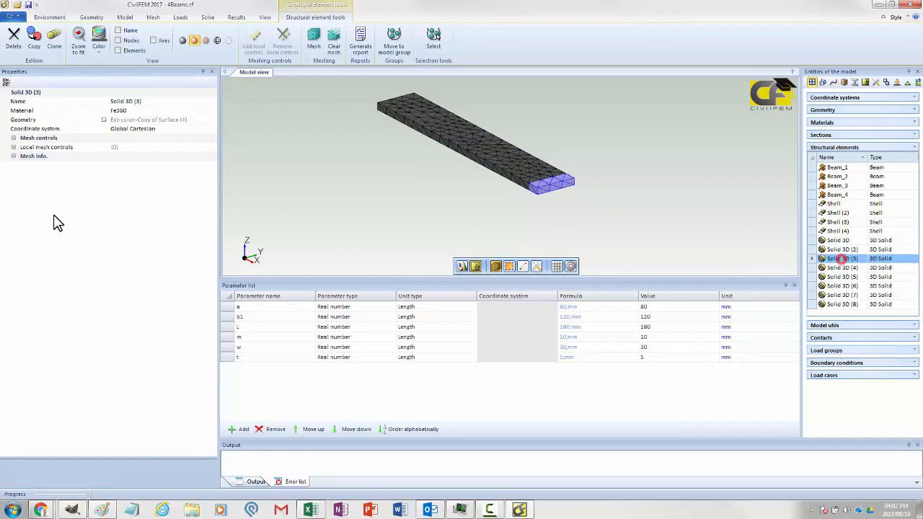
pyautogui.click(12, 156)
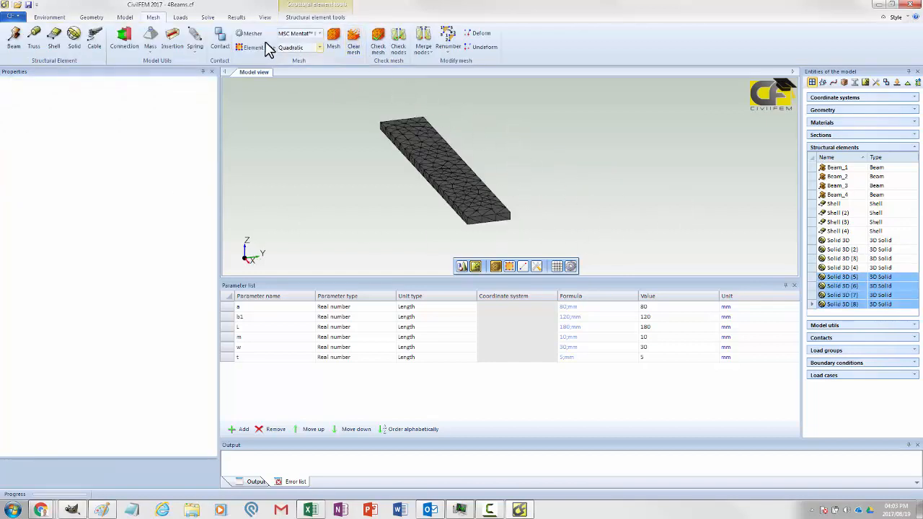
# Set the mesh element type to Linear and inspect the mesh controls and mesh info of Solid 3D (5).
pyautogui.click(291, 48)
pyautogui.click(288, 60)
pyautogui.click(847, 278)
pyautogui.click(13, 138)
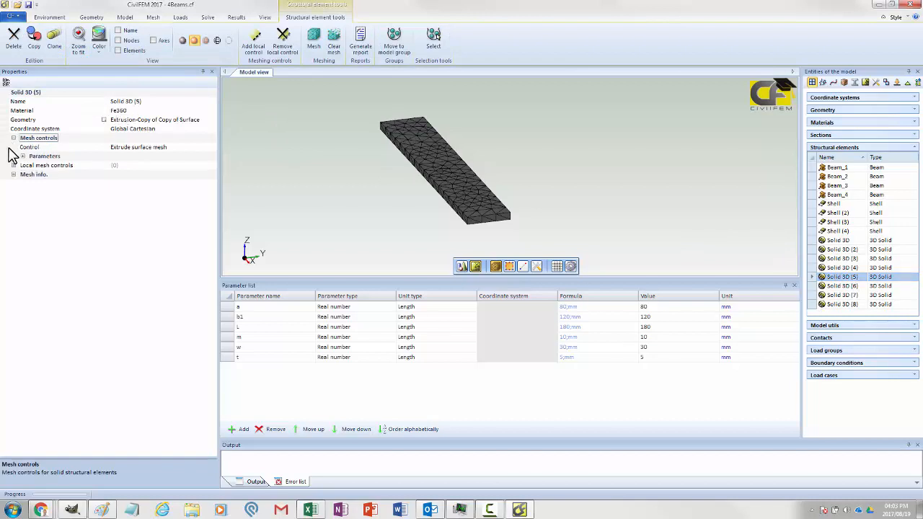
pyautogui.click(13, 174)
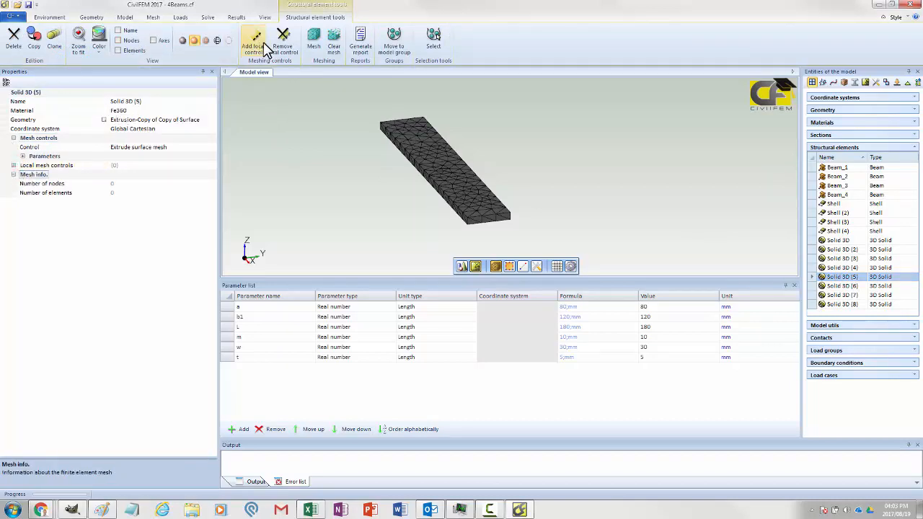
# Enable Improved bending in the global solution controls.
pyautogui.click(207, 17)
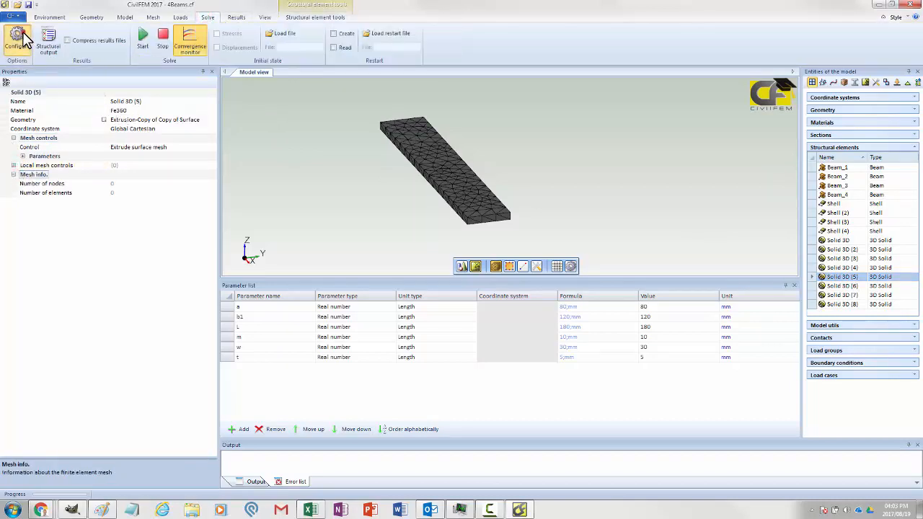
pyautogui.click(19, 38)
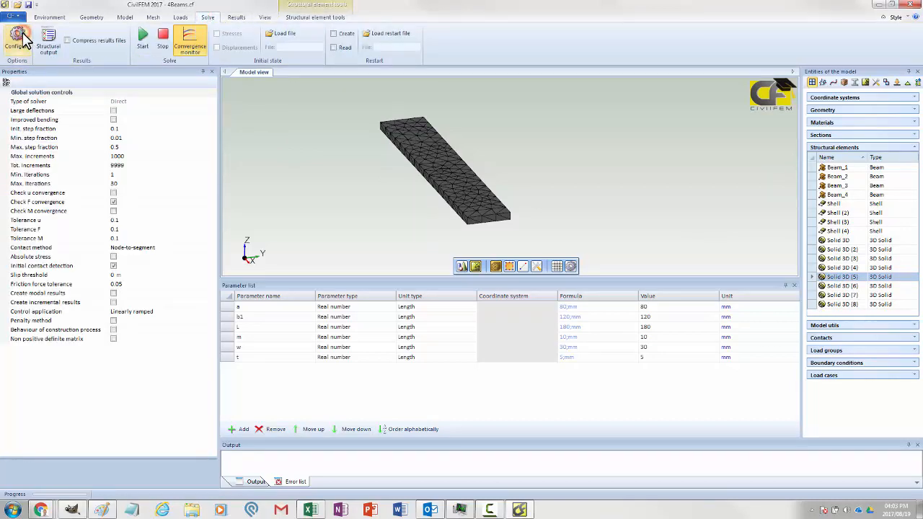
pyautogui.click(113, 121)
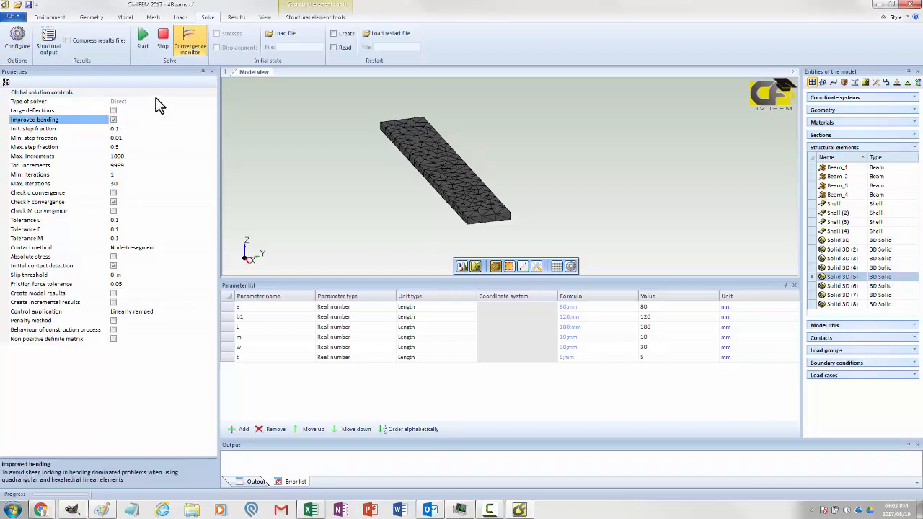
# Mesh only Solid 3D (5) through Solid 3D (8) with linear elements, saving the model before proceeding.
pyautogui.click(827, 279)
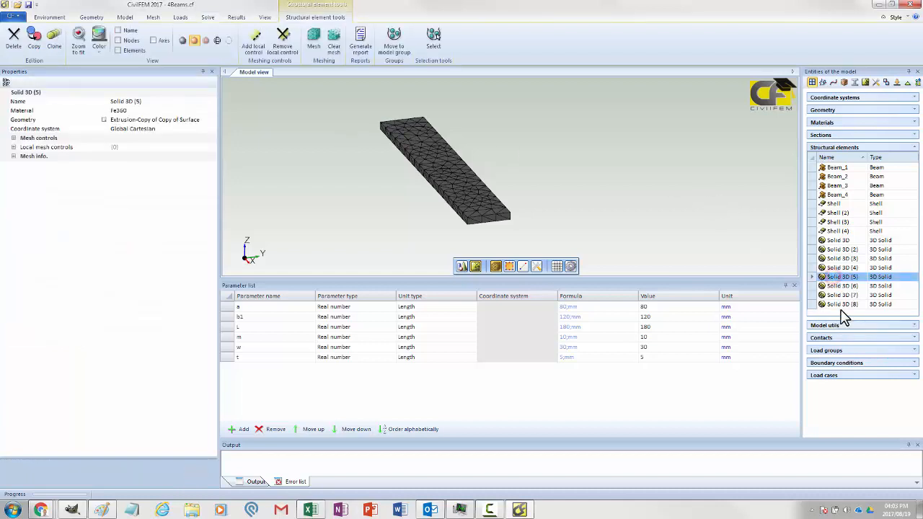
pyautogui.keyDown('shift'); pyautogui.click(840, 304); pyautogui.keyUp('shift')
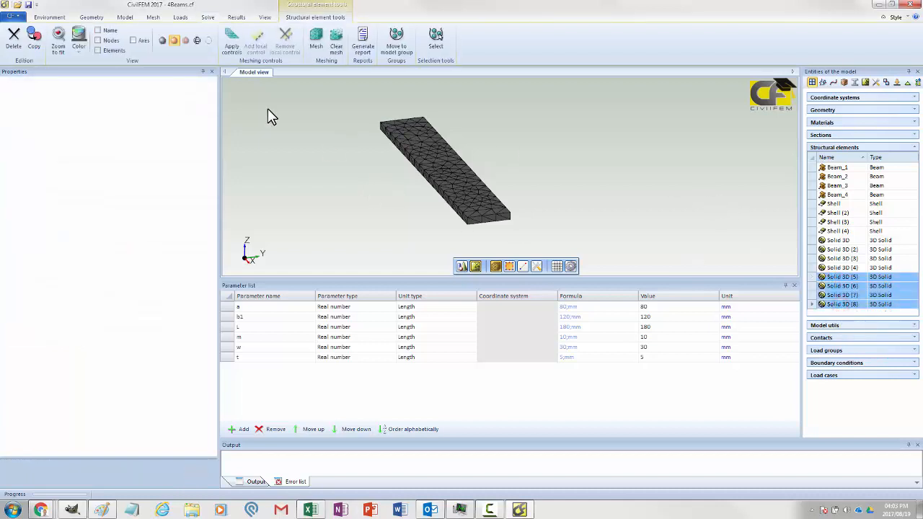
pyautogui.click(152, 19)
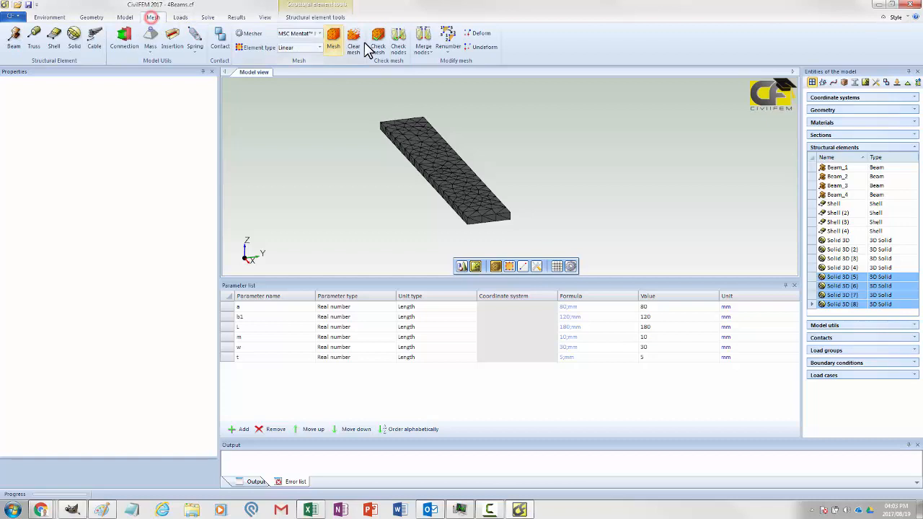
pyautogui.click(290, 17)
pyautogui.click(322, 44)
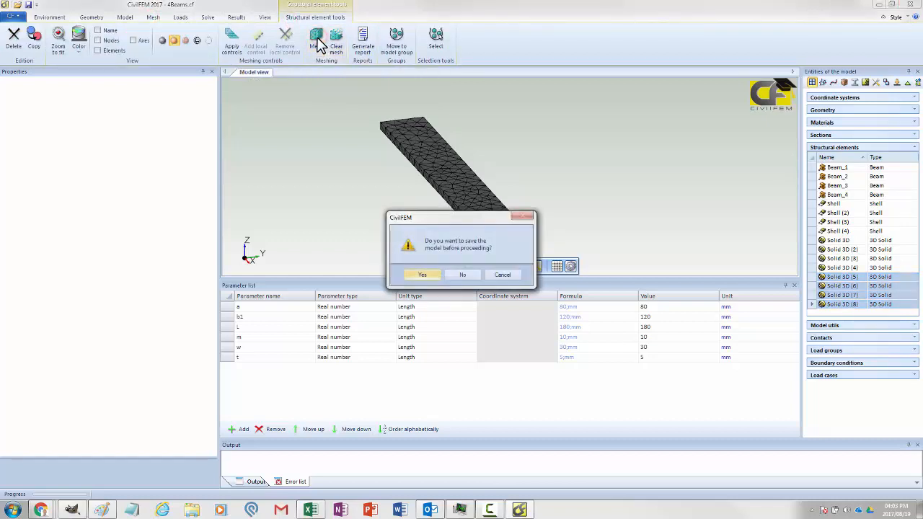
pyautogui.click(430, 274)
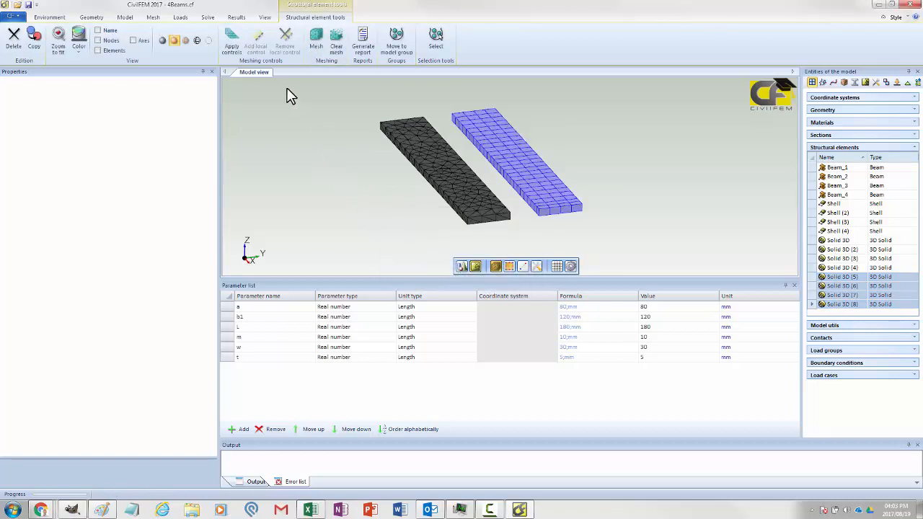
# Mesh Beam_1 through Beam_4 and all four shells with linear elements, saving the model before proceeding.
pyautogui.click(839, 167)
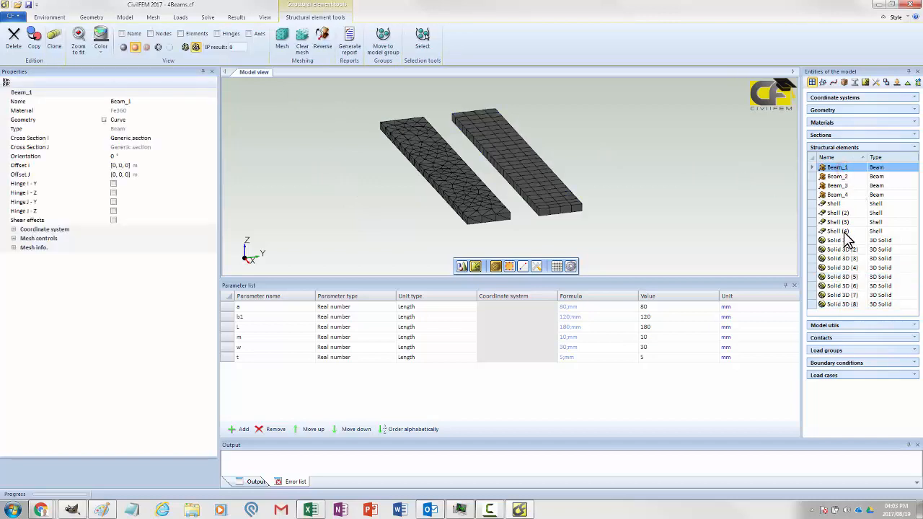
pyautogui.keyDown('shift'); pyautogui.click(839, 231); pyautogui.keyUp('shift')
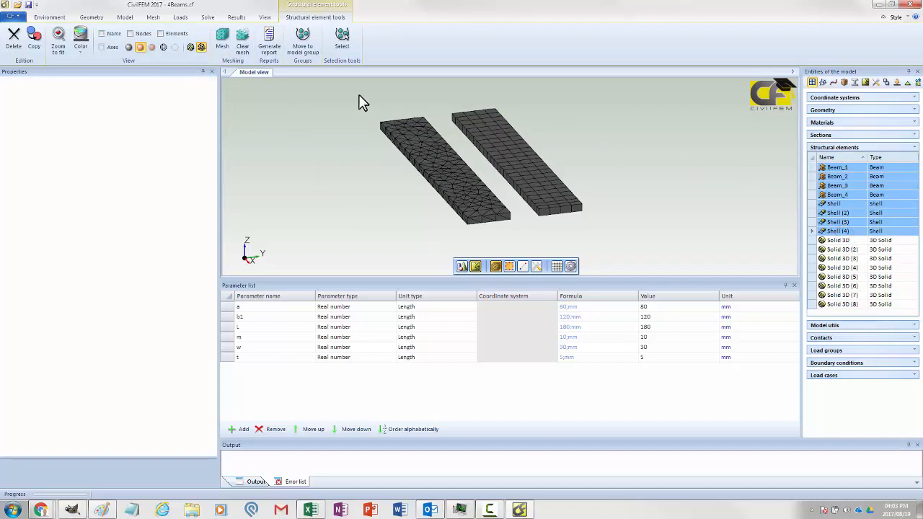
pyautogui.click(153, 18)
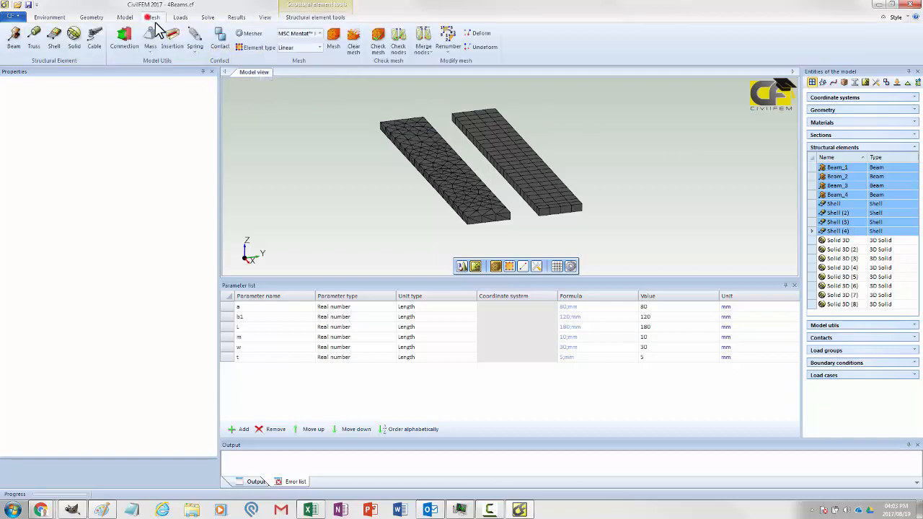
pyautogui.click(235, 18)
pyautogui.click(208, 18)
pyautogui.click(298, 17)
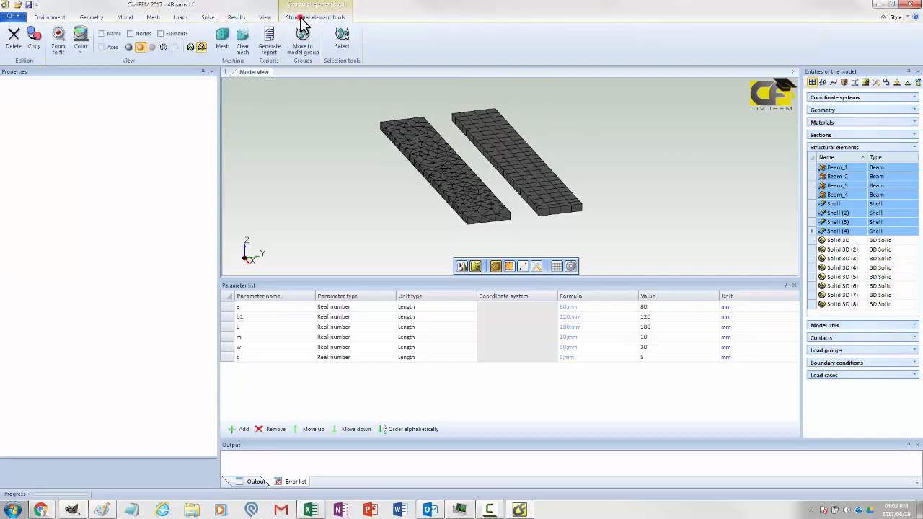
pyautogui.click(222, 42)
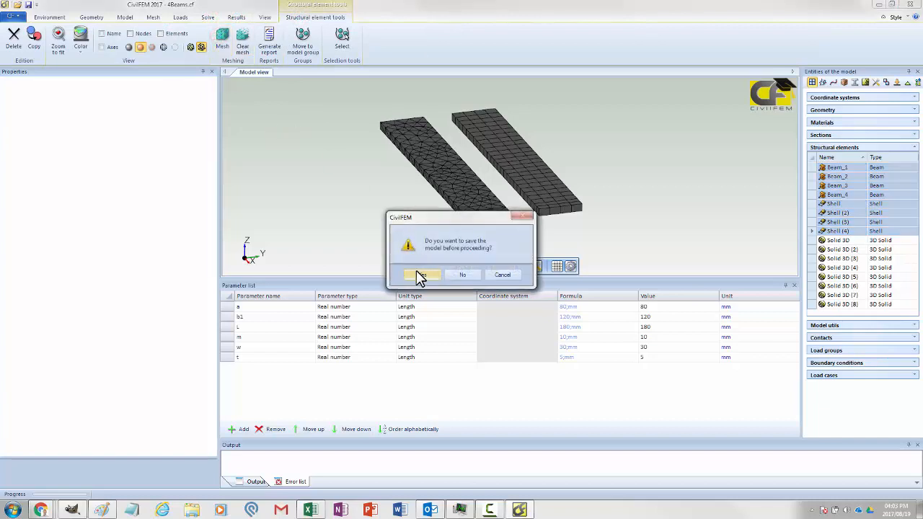
pyautogui.click(417, 272)
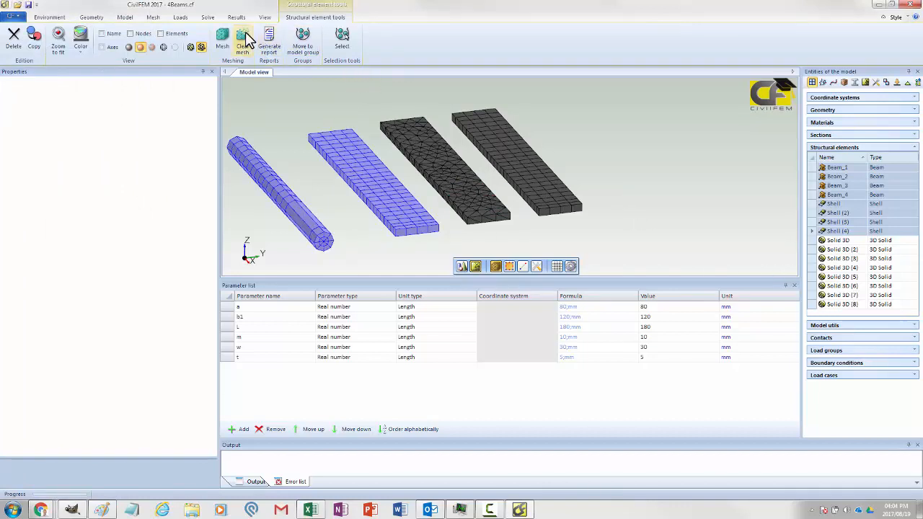
# Review the global solution controls, and save the model and try to solve it.
pyautogui.click(209, 18)
pyautogui.click(18, 36)
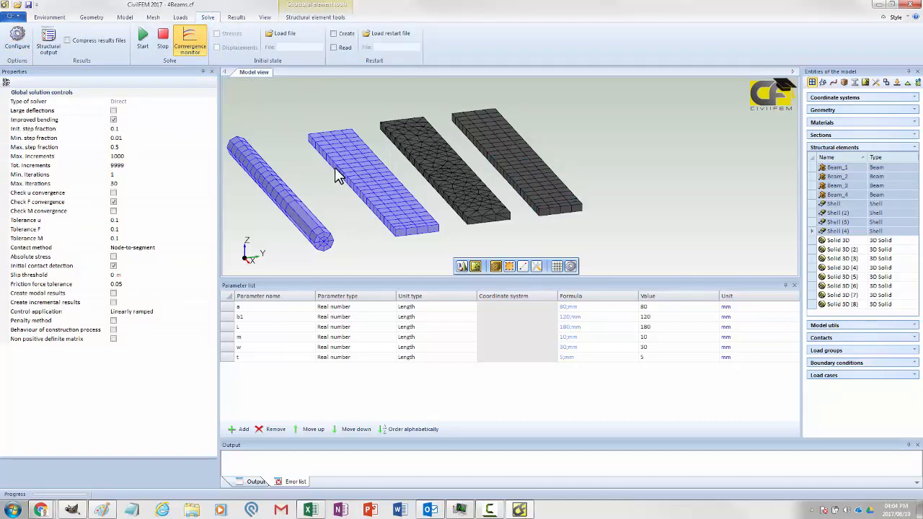
pyautogui.click(28, 5)
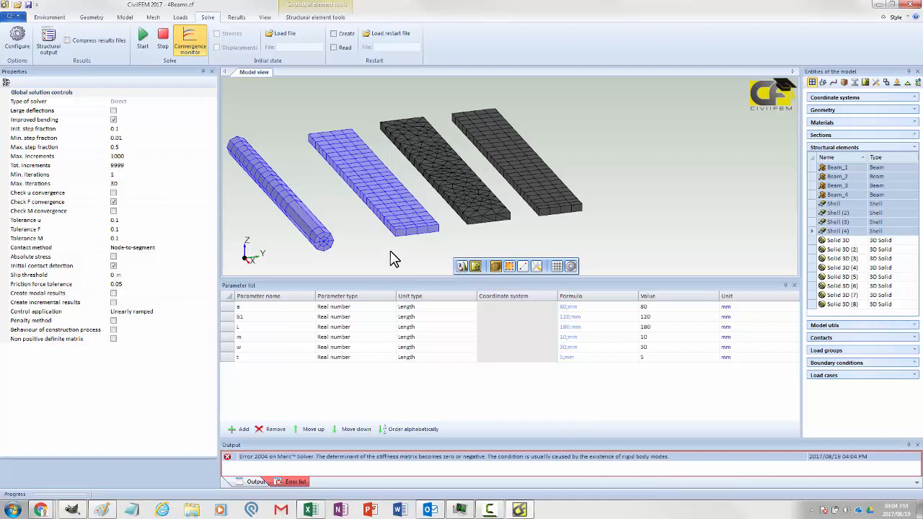
# Merge all nodes of the mesh using a small nonzero tolerance.
pyautogui.moveTo(391, 250); pyautogui.dragTo(470, 244, button='middle')
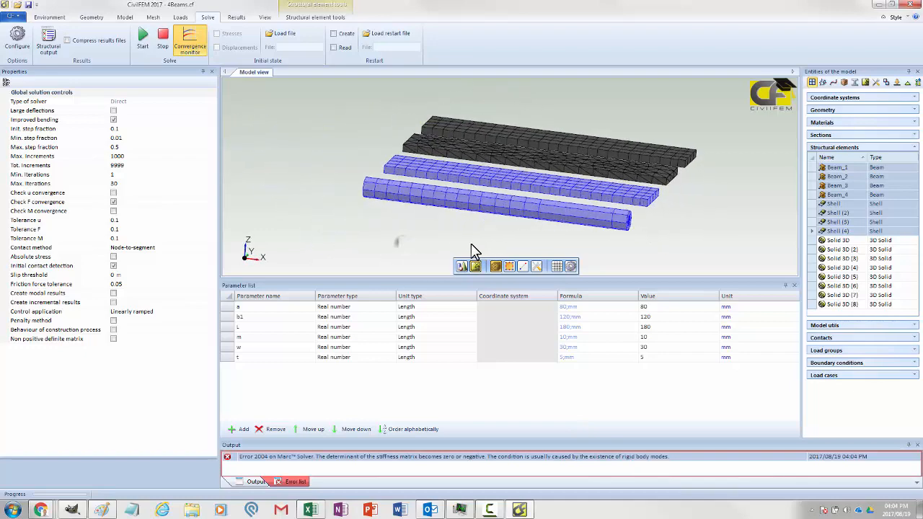
pyautogui.click(153, 16)
pyautogui.click(423, 43)
pyautogui.click(436, 77)
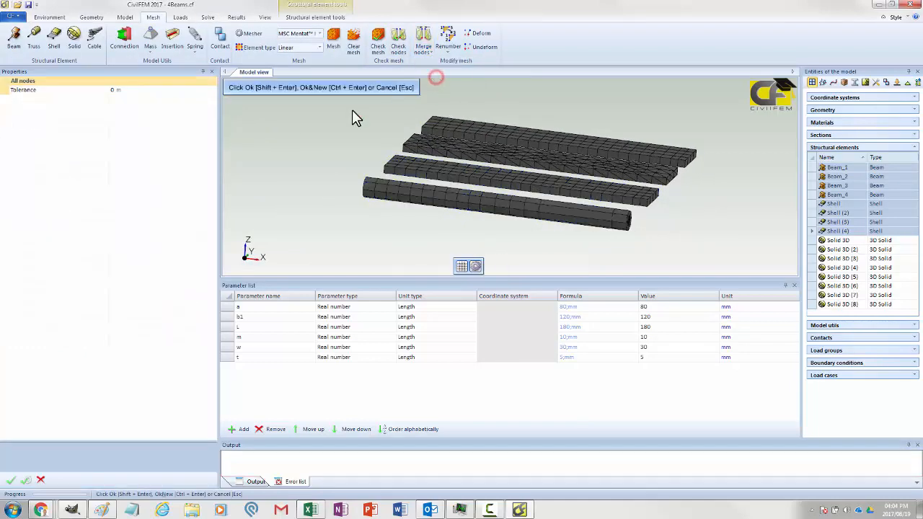
pyautogui.click(127, 90)
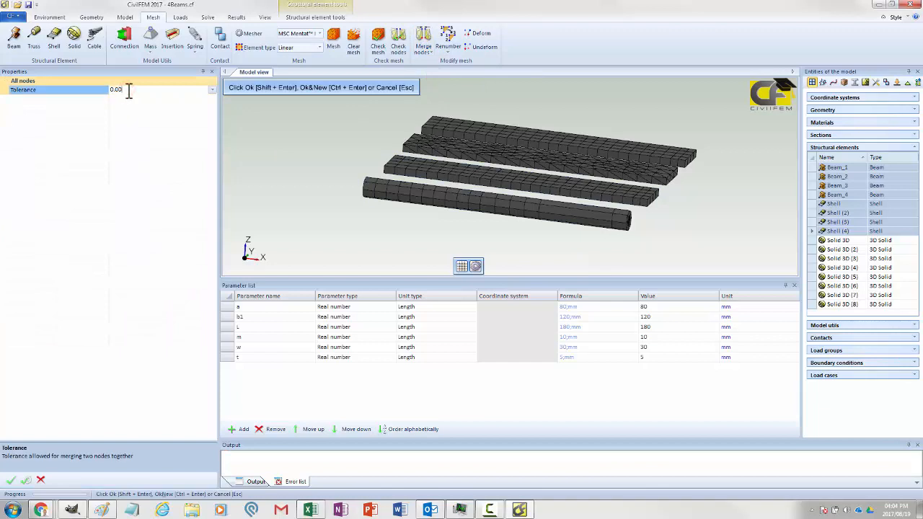
pyautogui.click(11, 480)
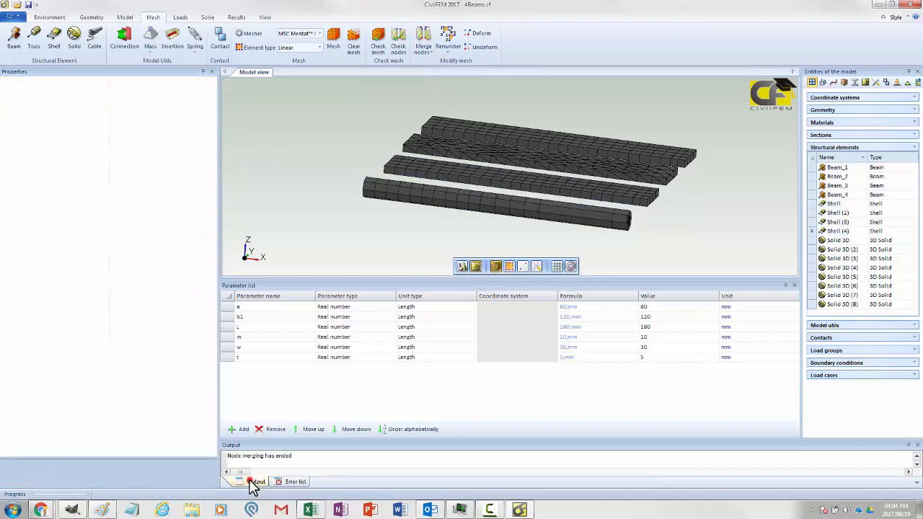
# Solve the model with the merged nodes, saving it before proceeding.
pyautogui.click(208, 18)
pyautogui.click(143, 45)
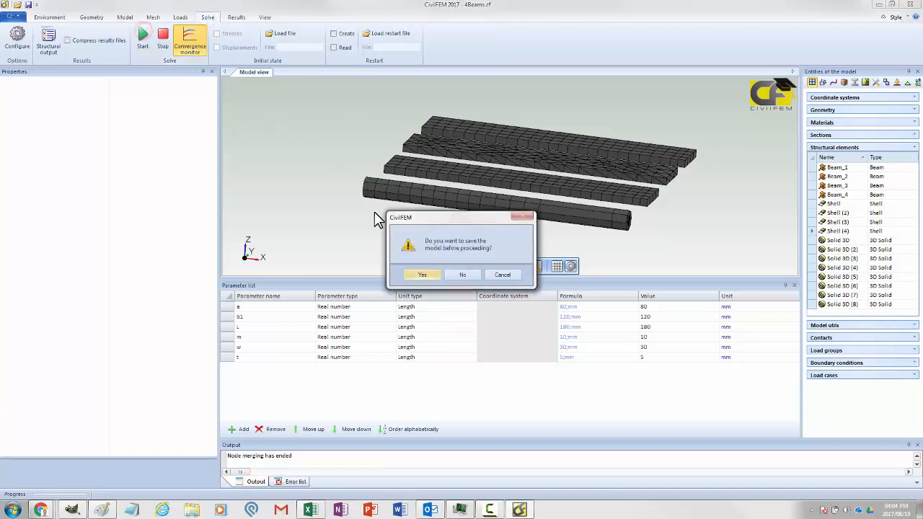
pyautogui.click(422, 275)
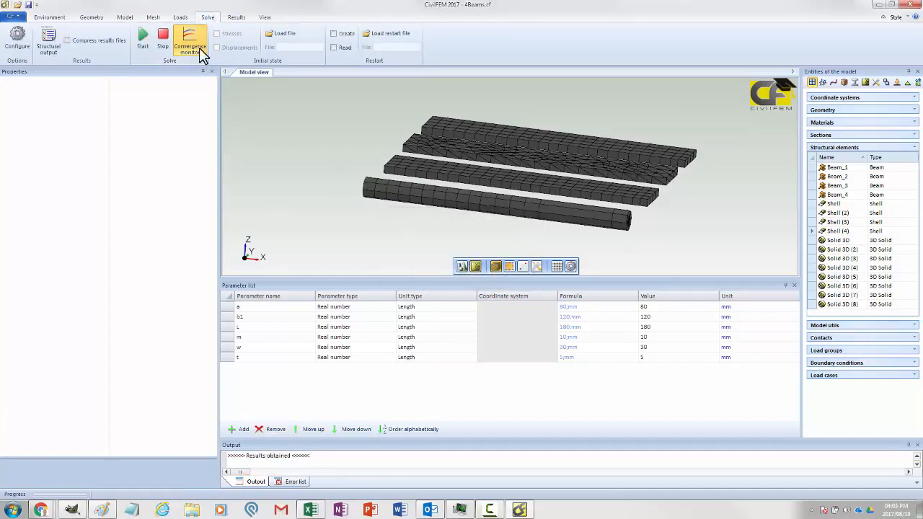
# Load the results file Load case.rcf from the CivilFEM documents folder.
pyautogui.click(236, 17)
pyautogui.click(28, 35)
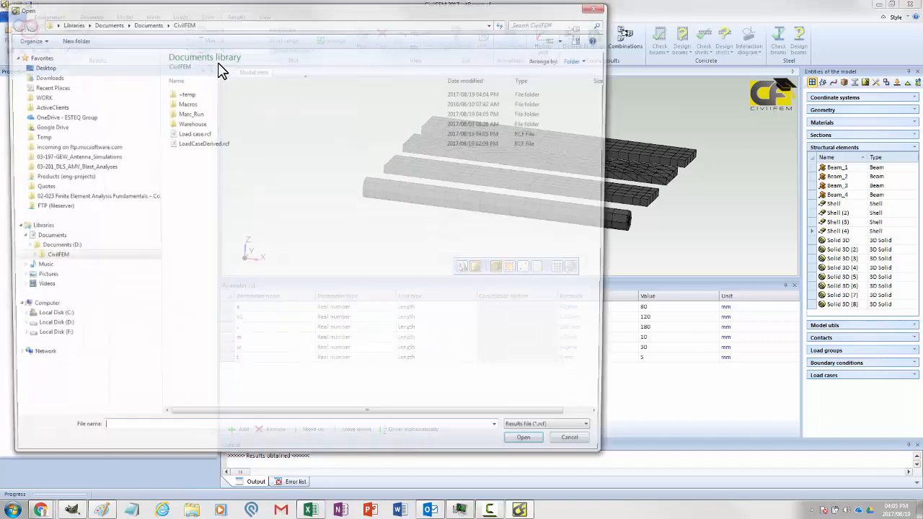
pyautogui.click(192, 133)
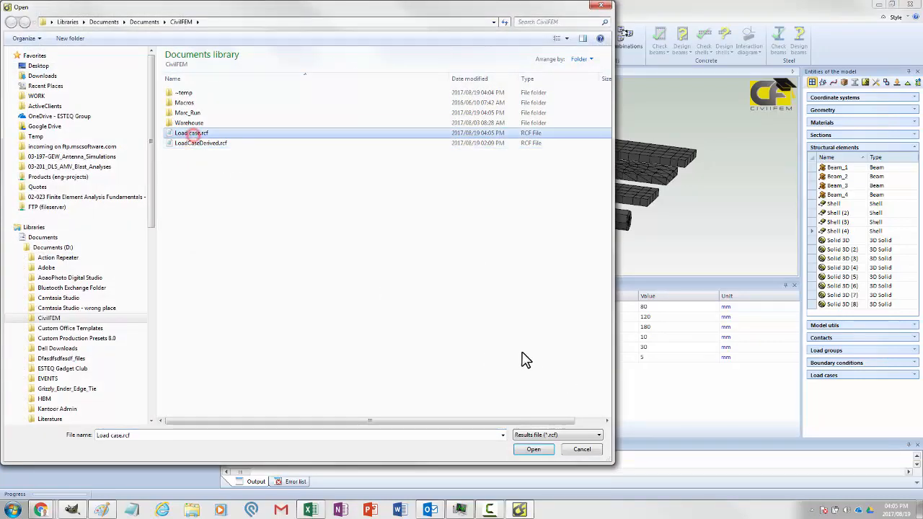
pyautogui.click(531, 450)
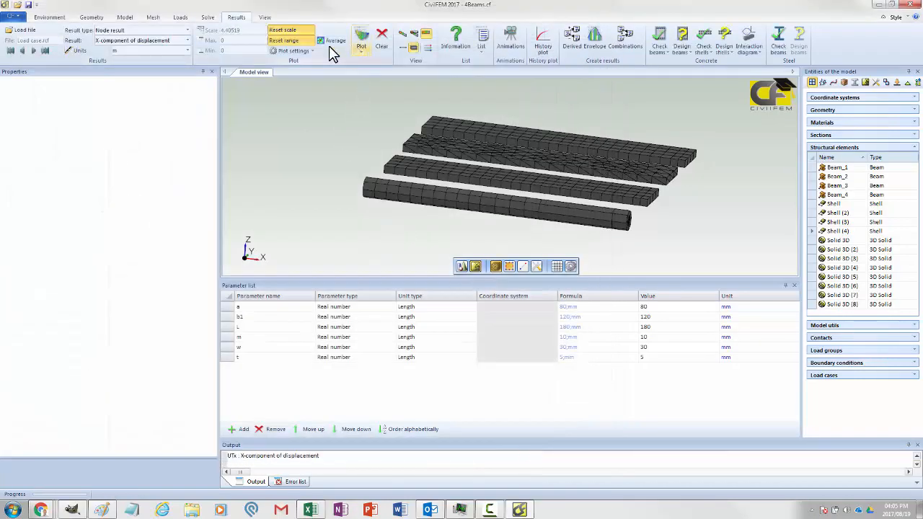
# Plot the Z-component of displacement on the deformed shape and compare the contours across the four beams.
pyautogui.click(187, 40)
pyautogui.click(159, 82)
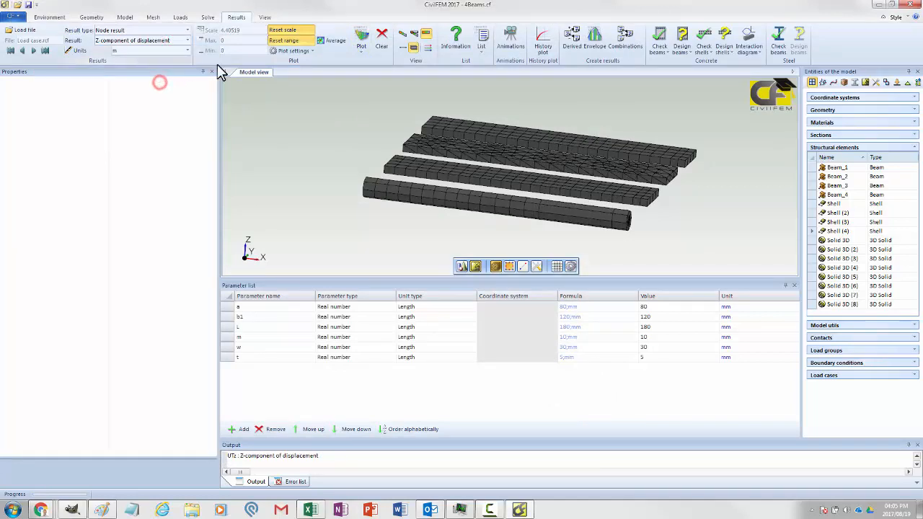
pyautogui.click(402, 32)
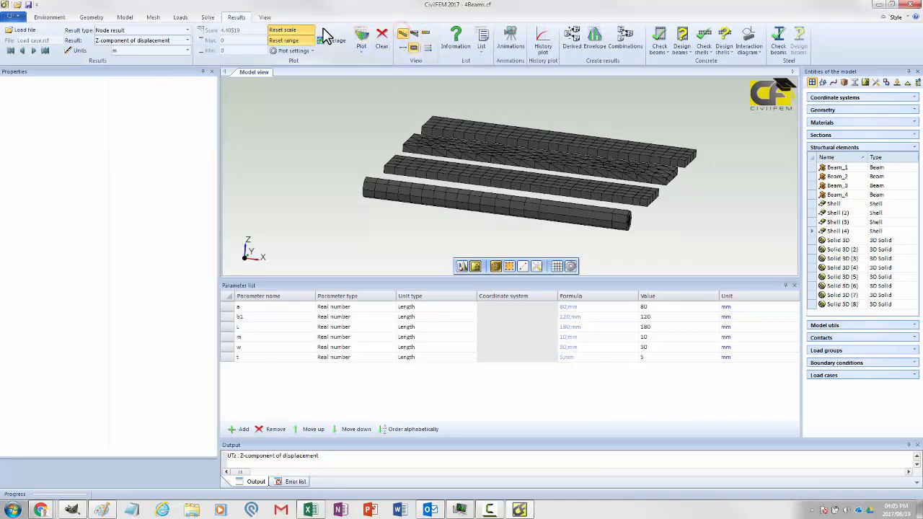
pyautogui.click(359, 35)
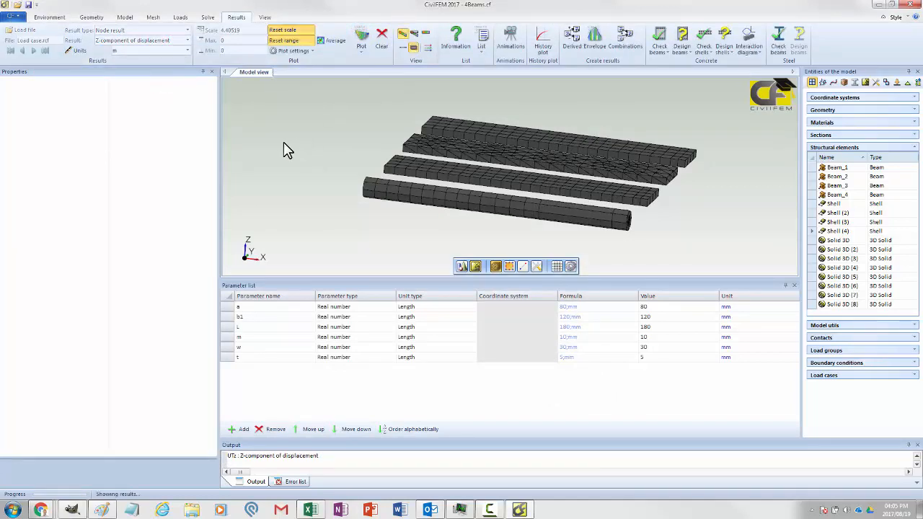
pyautogui.moveTo(351, 144)
pyautogui.keyDown('ctrl'); pyautogui.mouseDown(button='middle')
pyautogui.moveTo(360, 124)
pyautogui.moveTo(365, 137)
pyautogui.moveTo(331, 133)
pyautogui.moveTo(295, 157)
pyautogui.mouseUp(button='middle'); pyautogui.keyUp('ctrl')
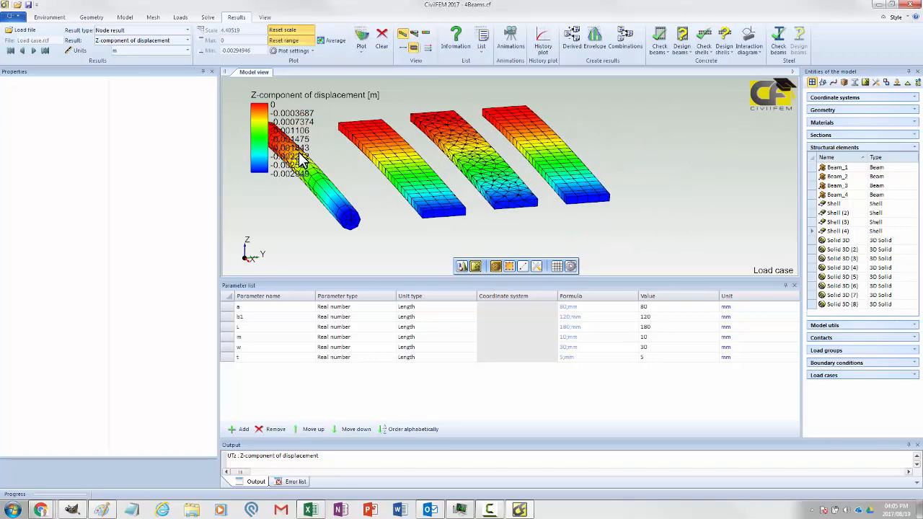
pyautogui.scroll(3, 548, 237)
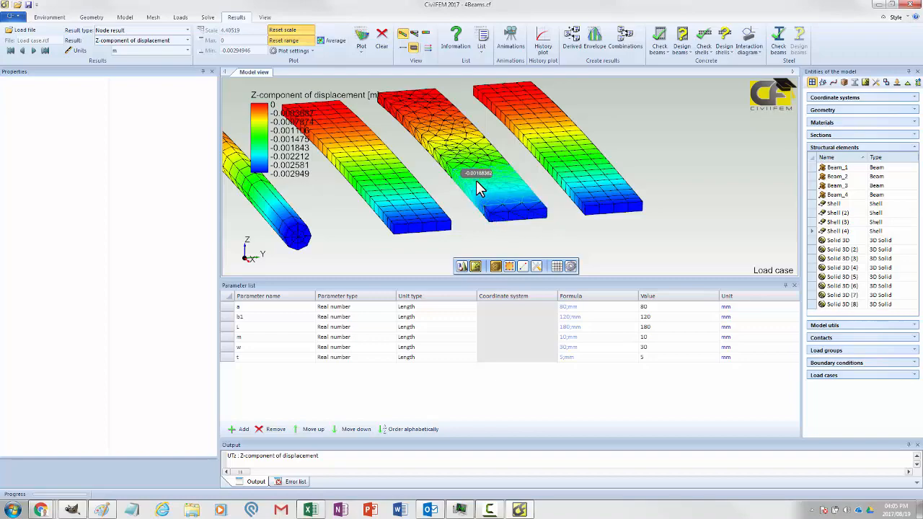
pyautogui.moveTo(479, 226)
pyautogui.mouseDown(button='middle')
pyautogui.moveTo(526, 226)
pyautogui.moveTo(474, 211)
pyautogui.moveTo(474, 220)
pyautogui.moveTo(524, 212)
pyautogui.moveTo(504, 224)
pyautogui.moveTo(508, 208)
pyautogui.moveTo(479, 209)
pyautogui.moveTo(521, 208)
pyautogui.moveTo(511, 228)
pyautogui.moveTo(556, 237)
pyautogui.moveTo(604, 228)
pyautogui.moveTo(587, 243)
pyautogui.moveTo(592, 238)
pyautogui.mouseUp(button='middle')
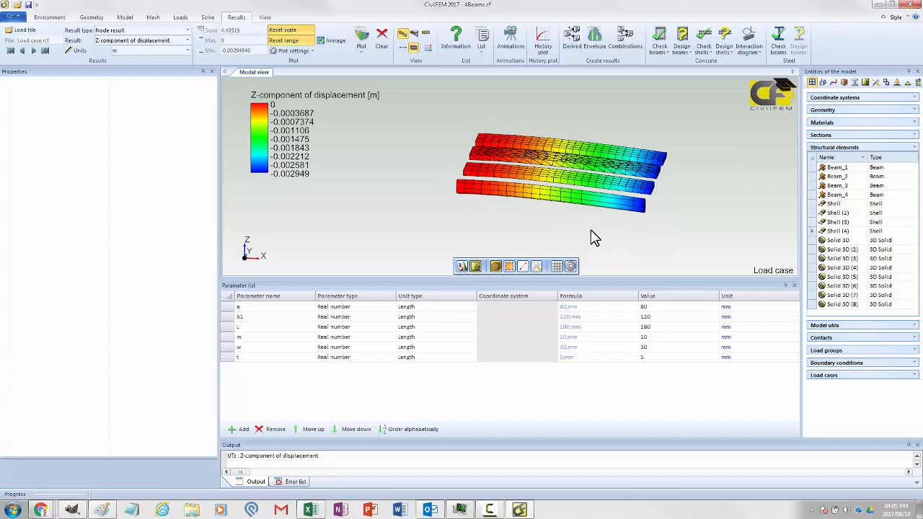